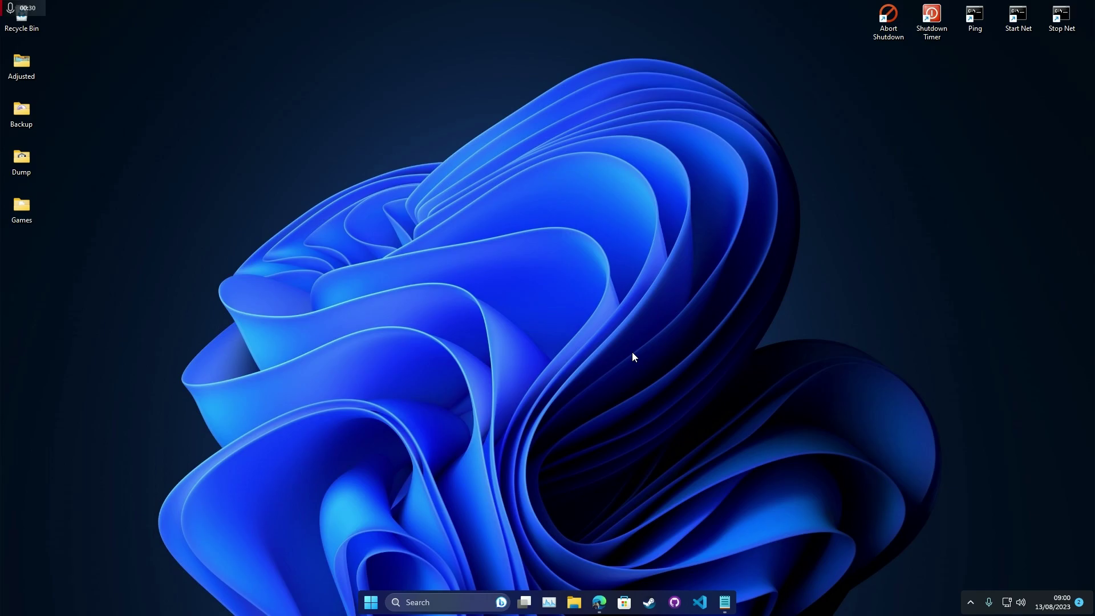
Step: Switch to the browser and open Contoh Laporan.pdf from the Bahan Ajar - Youtube folder in Google Drive
click(598, 603)
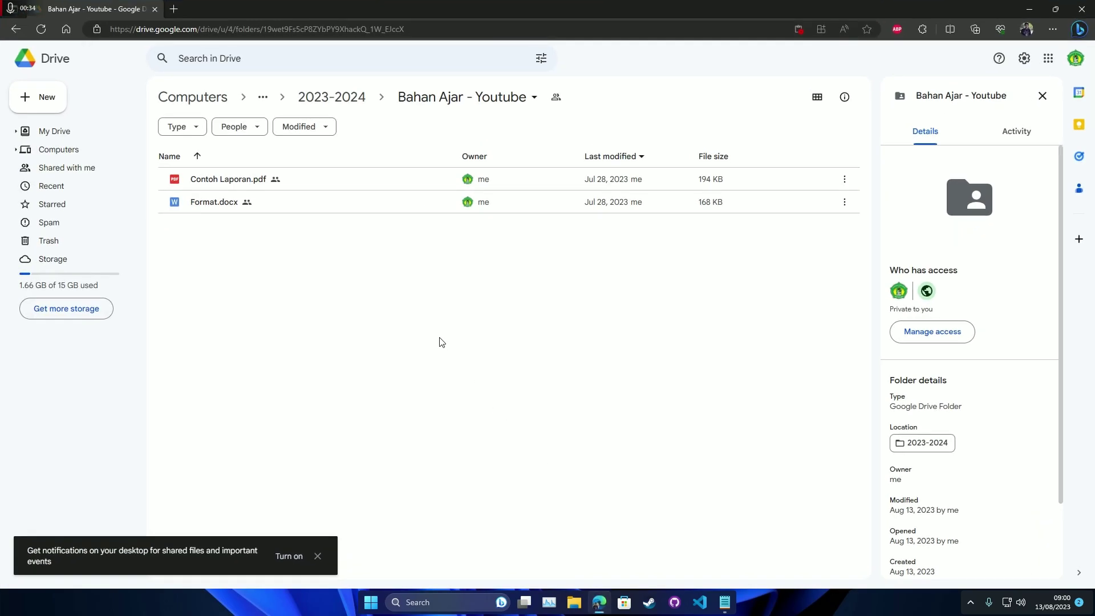
double_click(308, 181)
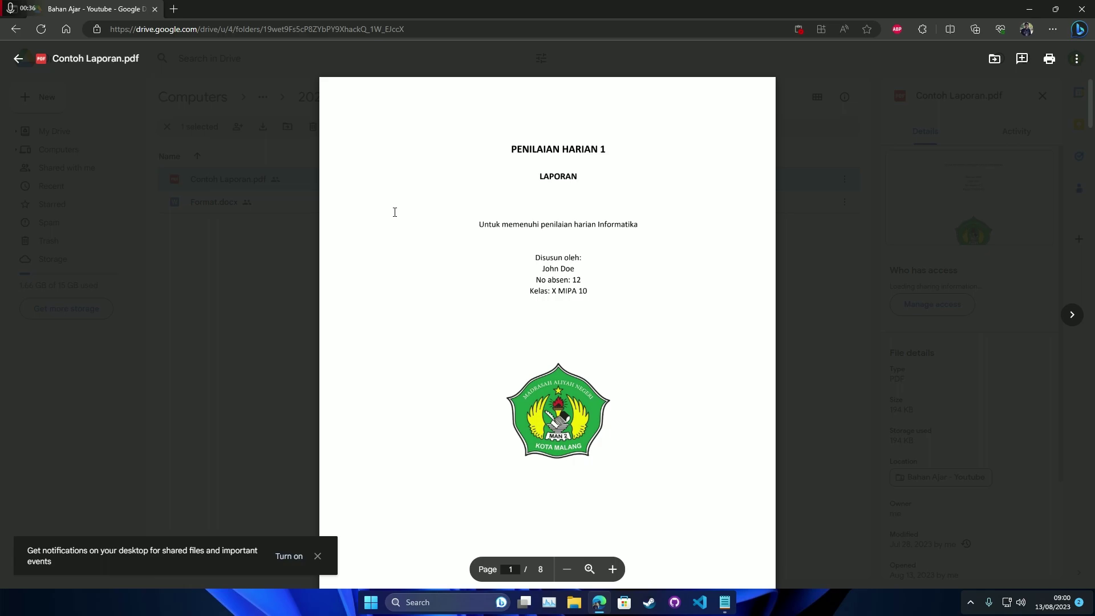
scroll(491, 270, down, 2)
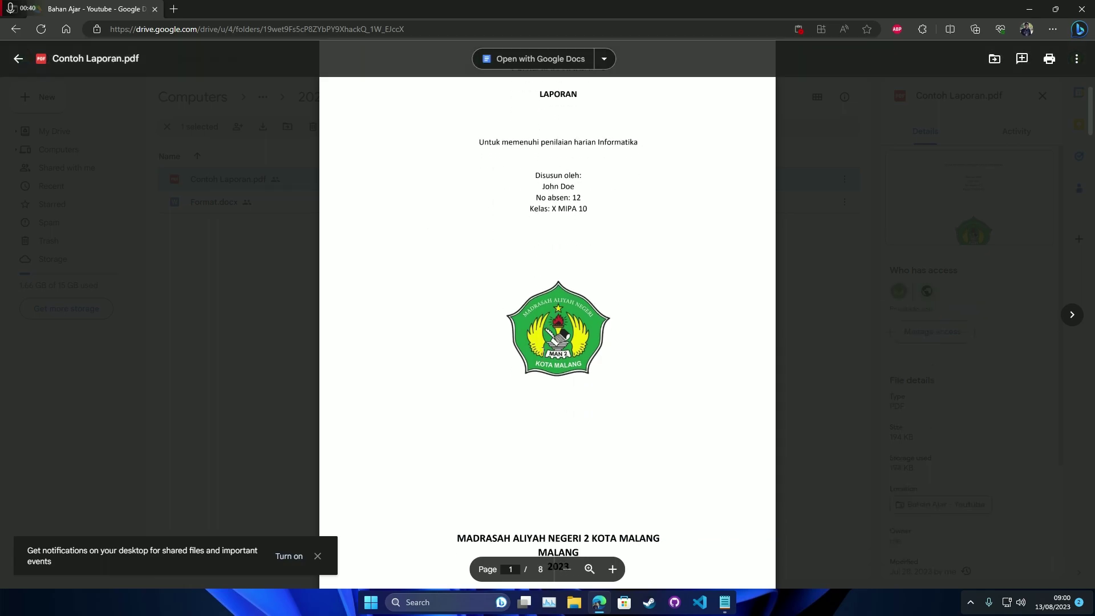
click(262, 333)
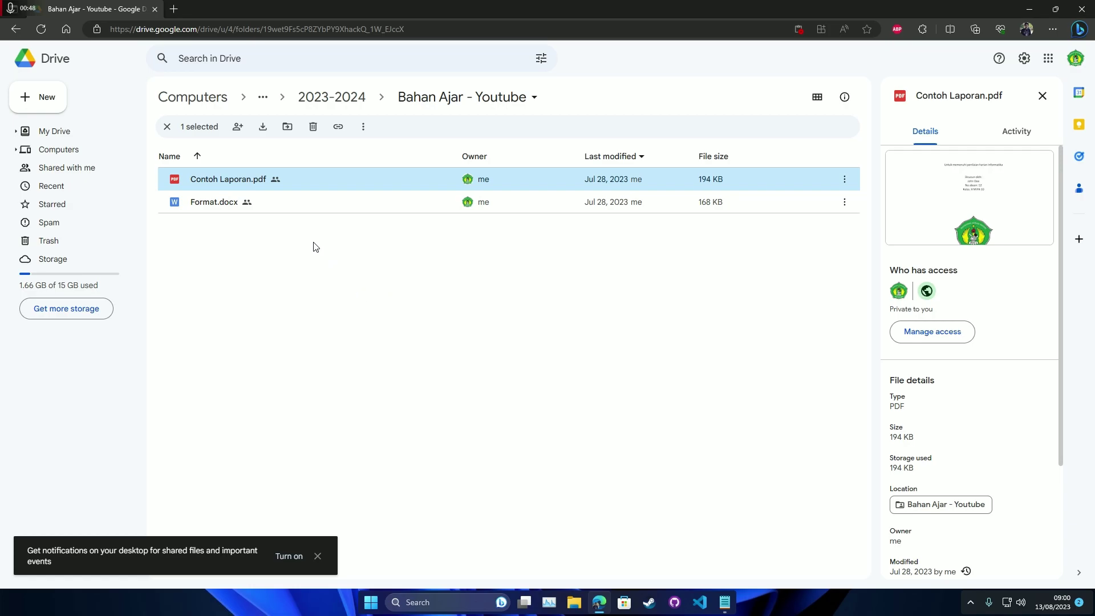
double_click(293, 179)
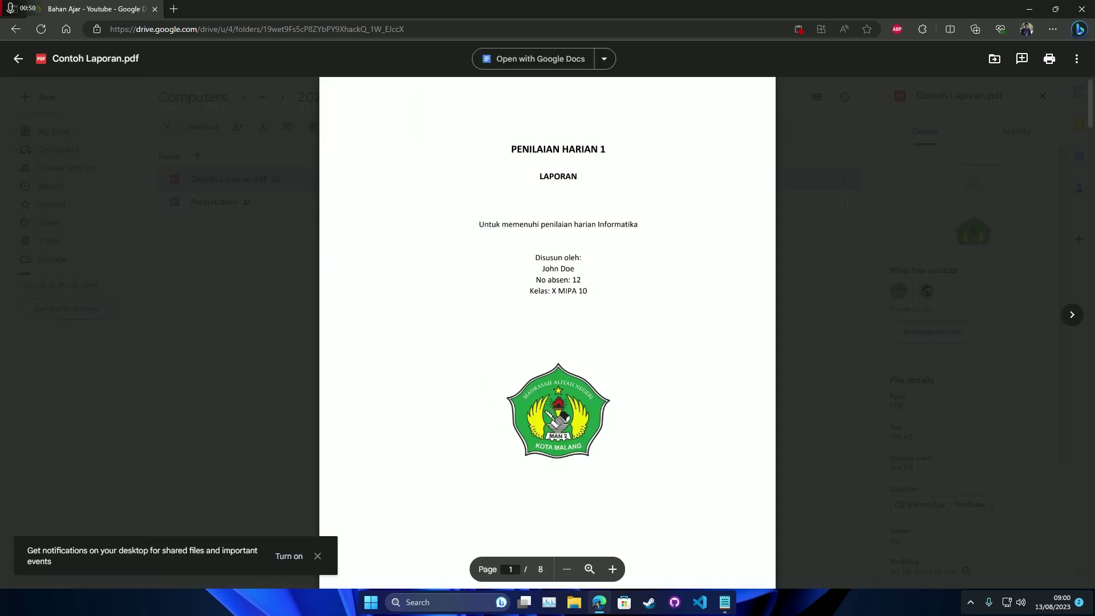
click(254, 310)
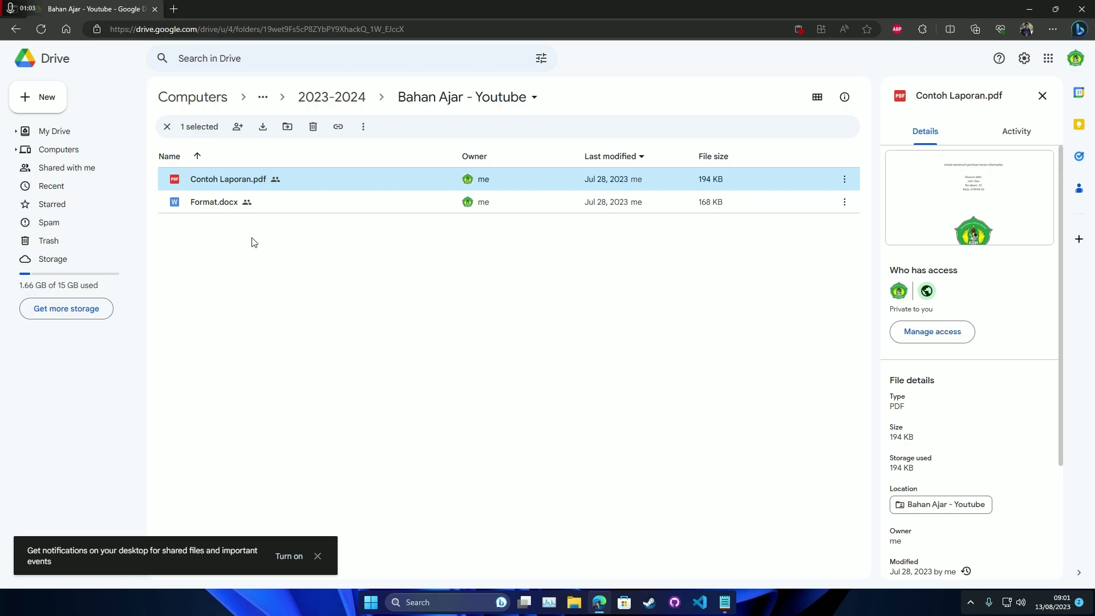
double_click(239, 183)
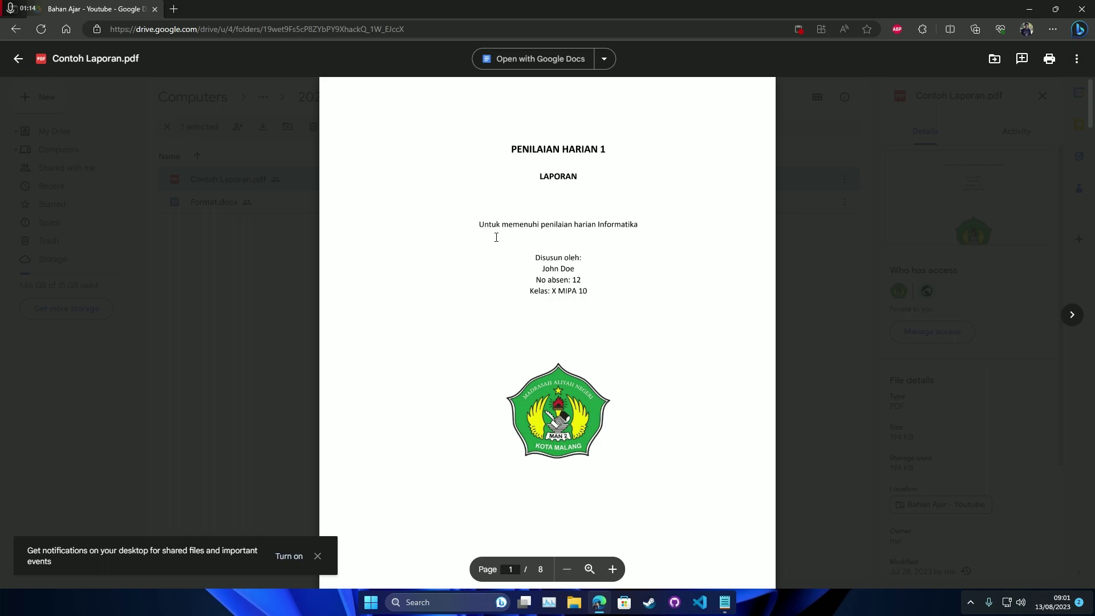
Step: Look through the sample report from the cover page to the DAFTAR PUSTAKA page
scroll(497, 201, down, 1)
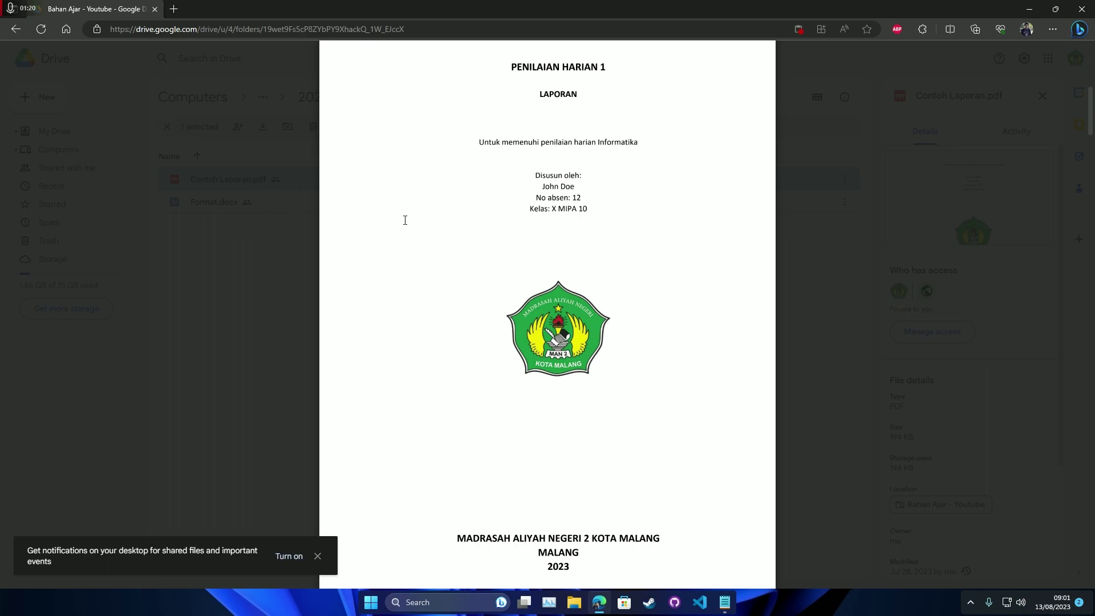
scroll(405, 220, down, 1)
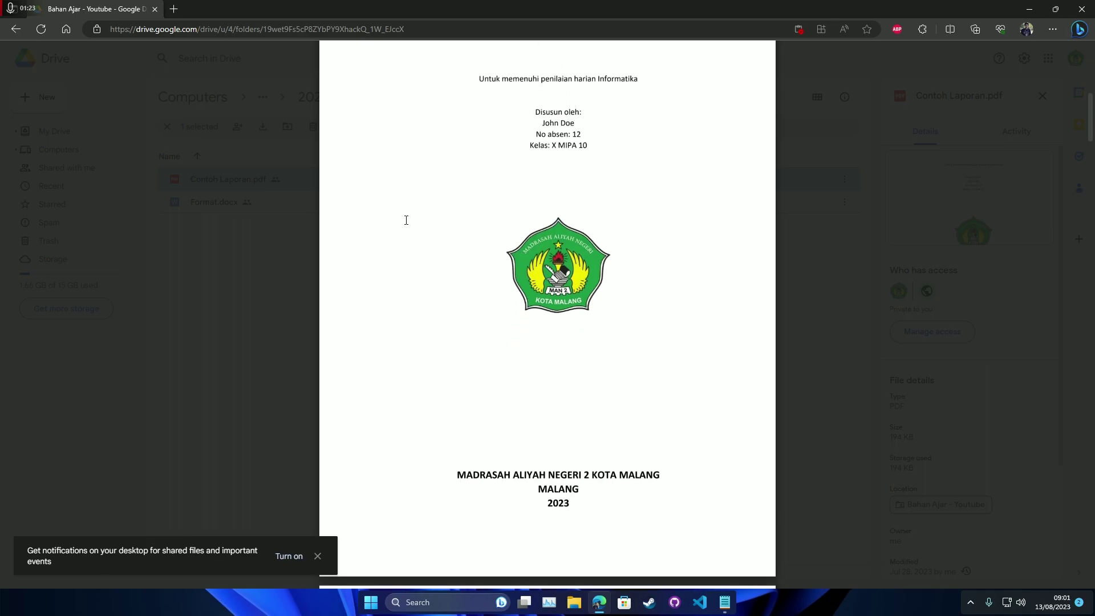
scroll(406, 220, down, 6)
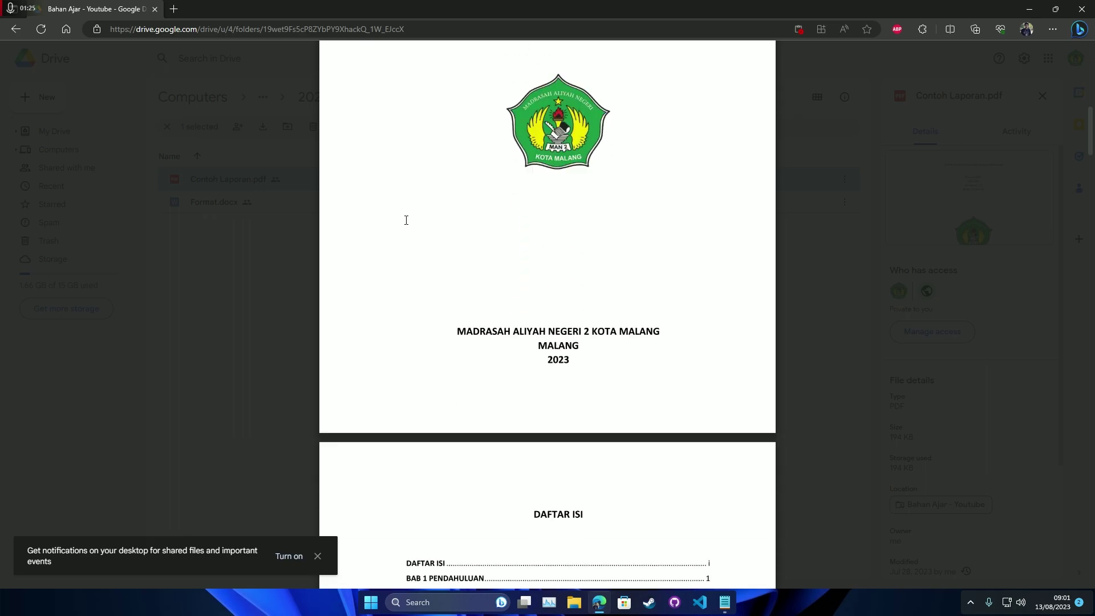
scroll(406, 220, down, 8)
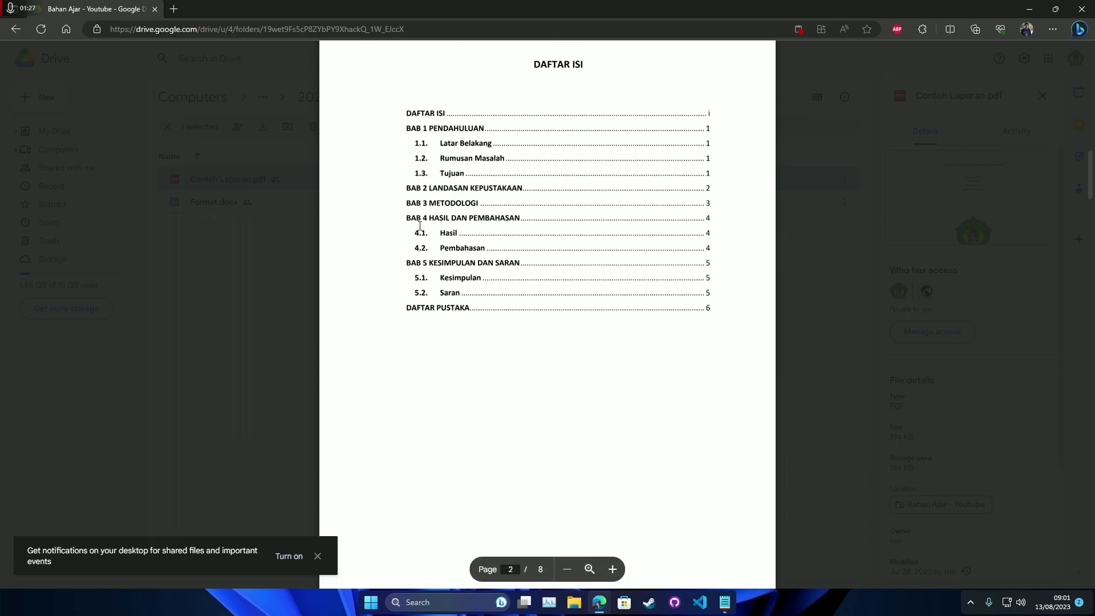
scroll(546, 227, down, 20)
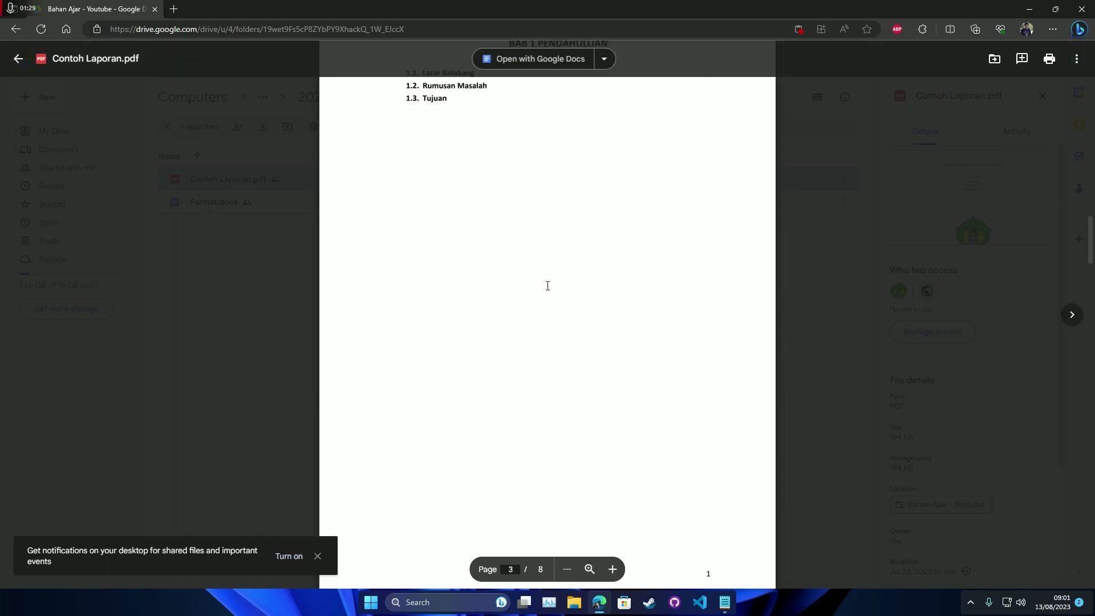
scroll(533, 296, down, 10)
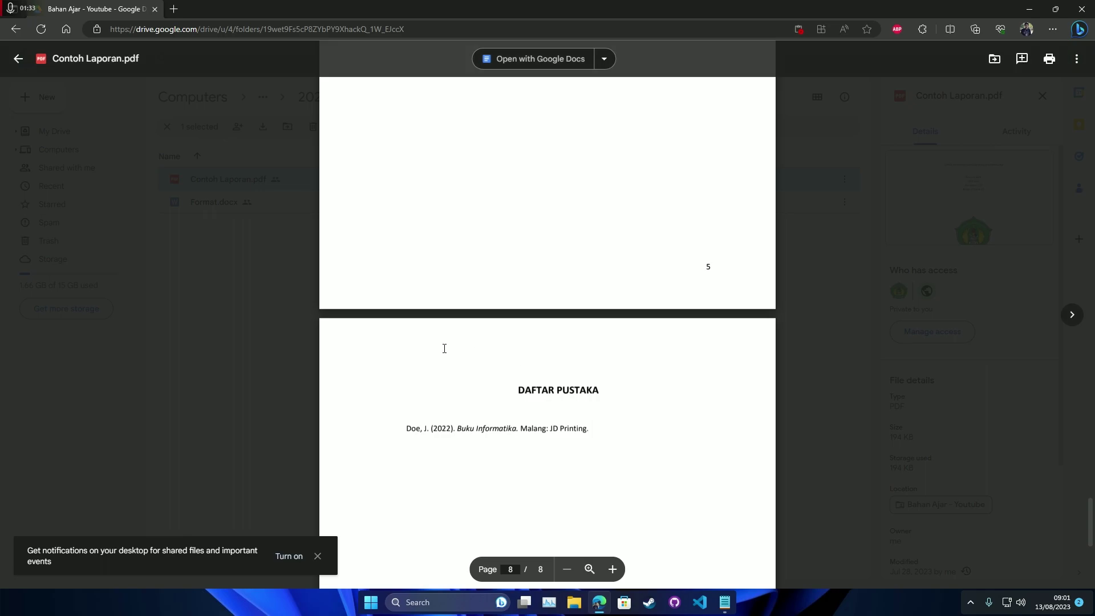
Step: Return through the chapters to the cover page and examine its title, author block, logo and school lines
scroll(471, 349, up, 6)
scroll(472, 347, up, 12)
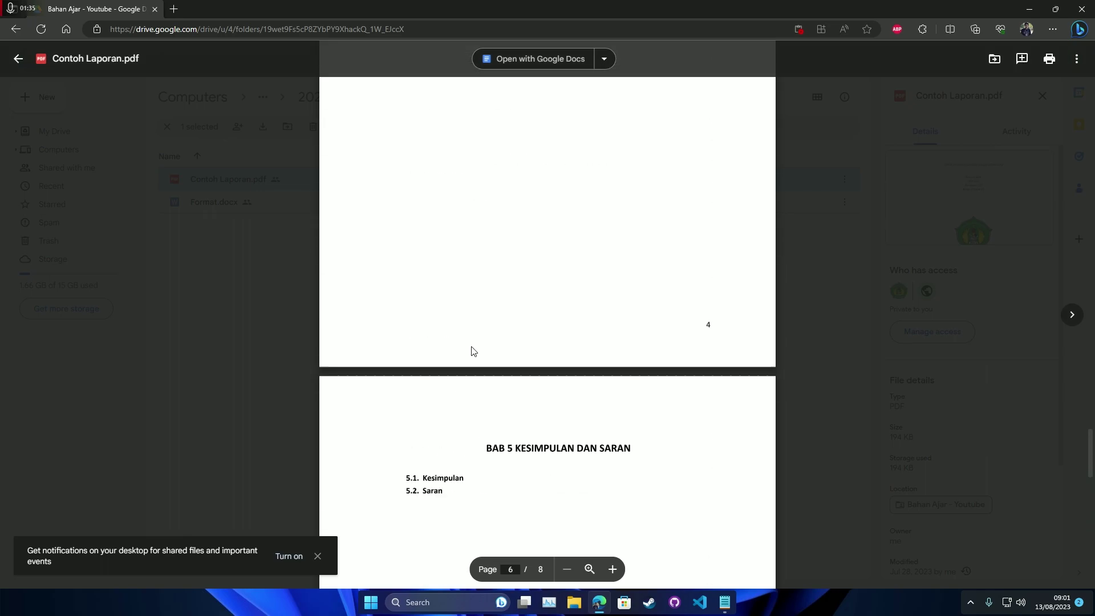
scroll(472, 347, up, 15)
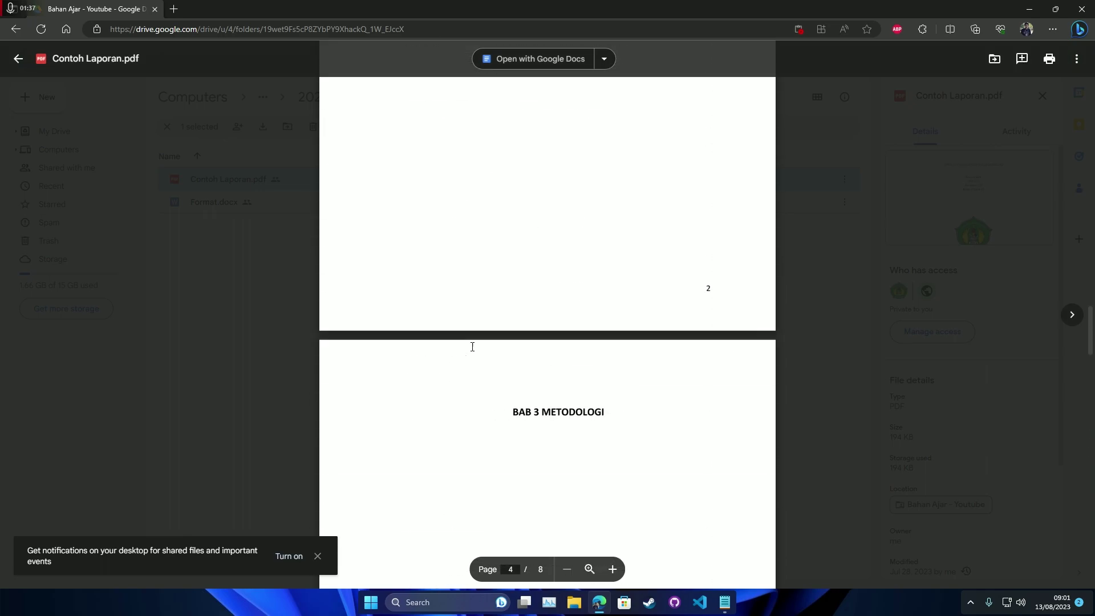
scroll(472, 347, up, 4)
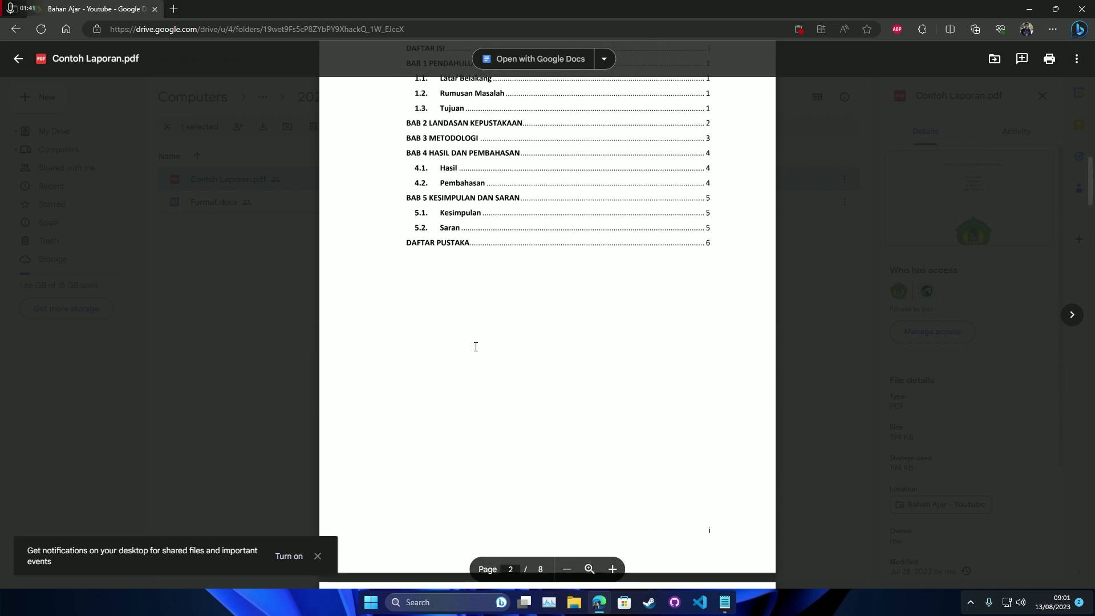
scroll(608, 485, up, 10)
scroll(559, 429, down, 1)
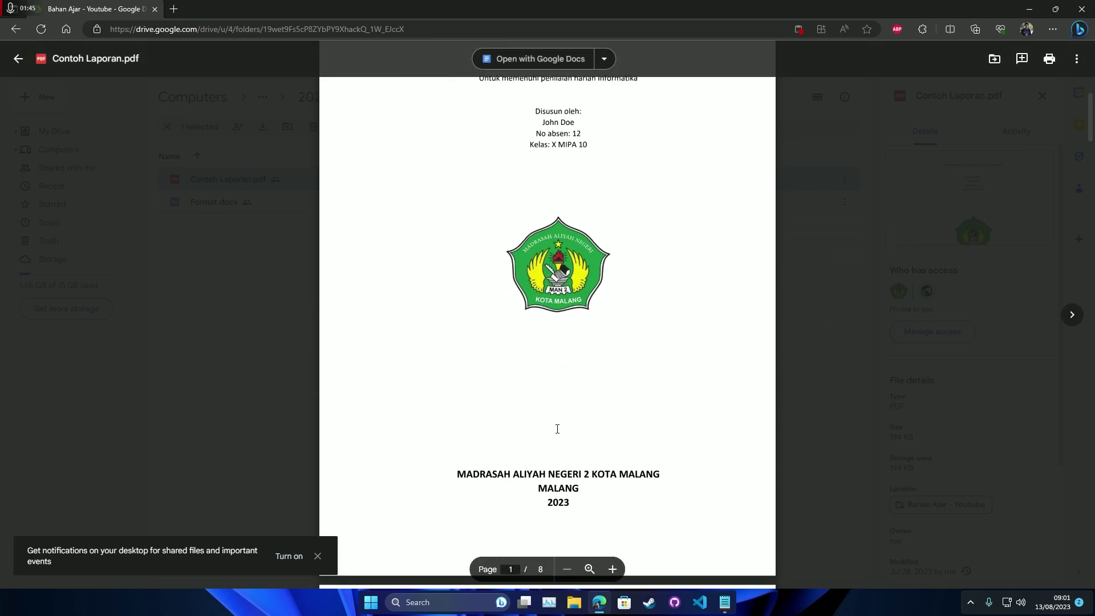
scroll(557, 428, up, 3)
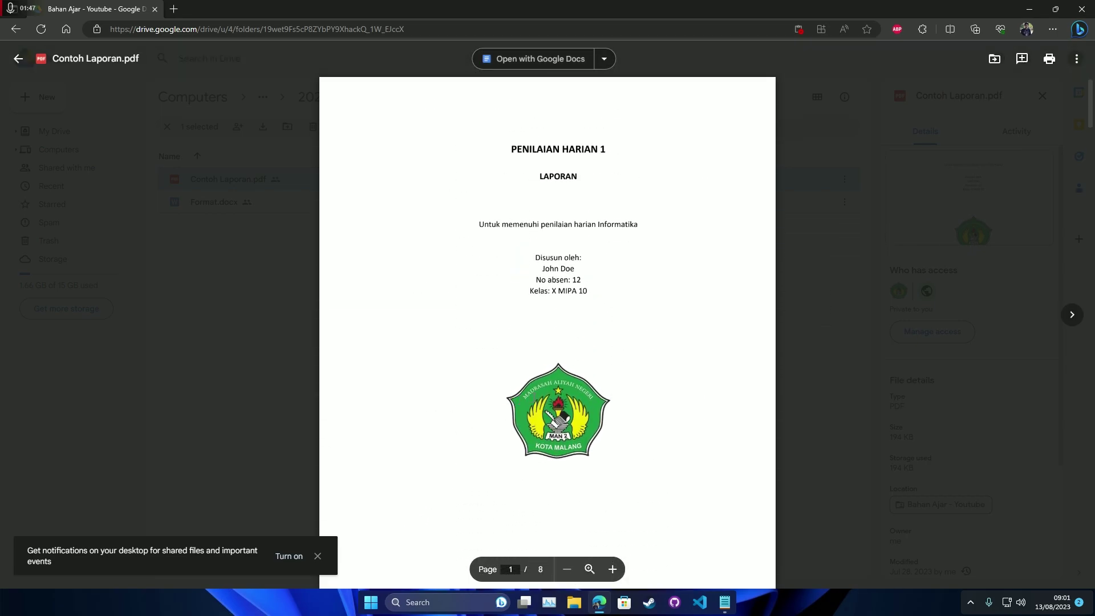
scroll(658, 454, down, 3)
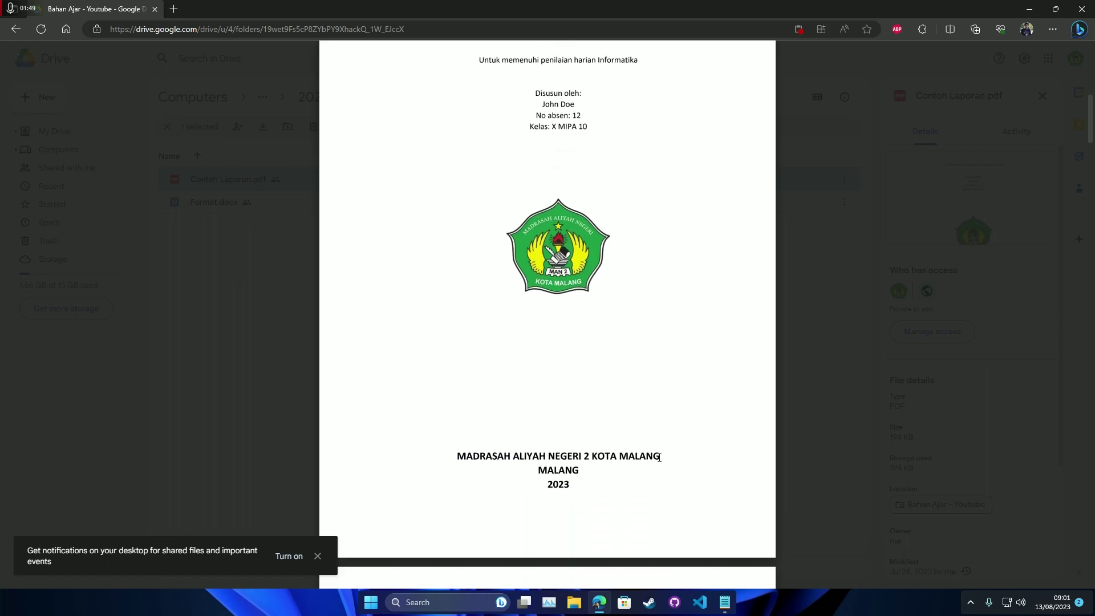
Step: Enlarge the page view and examine the DAFTAR ISI page with its chapter and subchapter entries
click(589, 569)
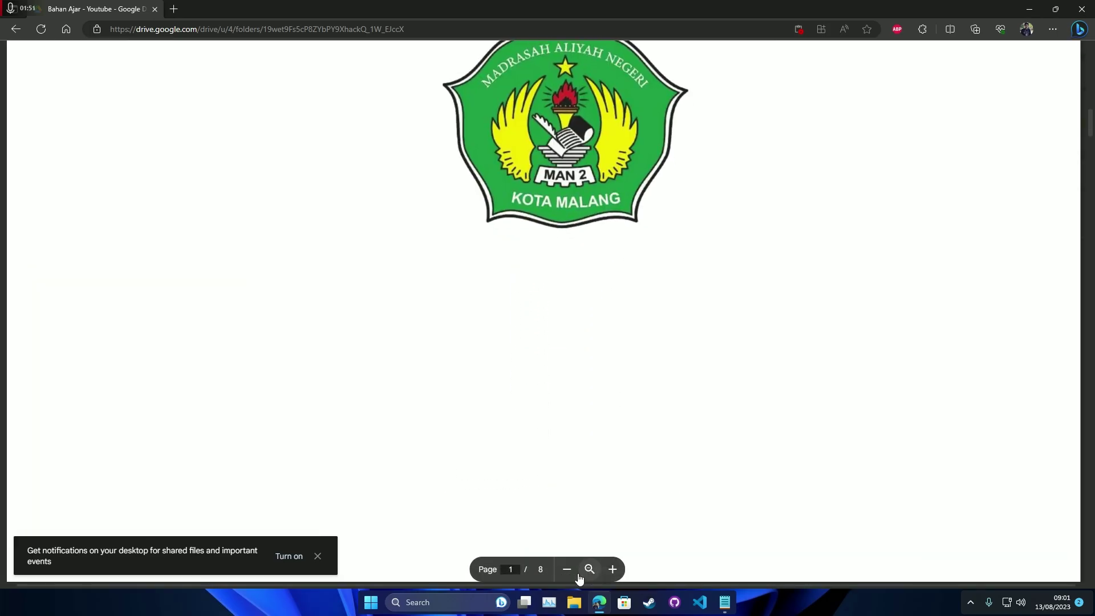
click(567, 569)
scroll(785, 506, down, 3)
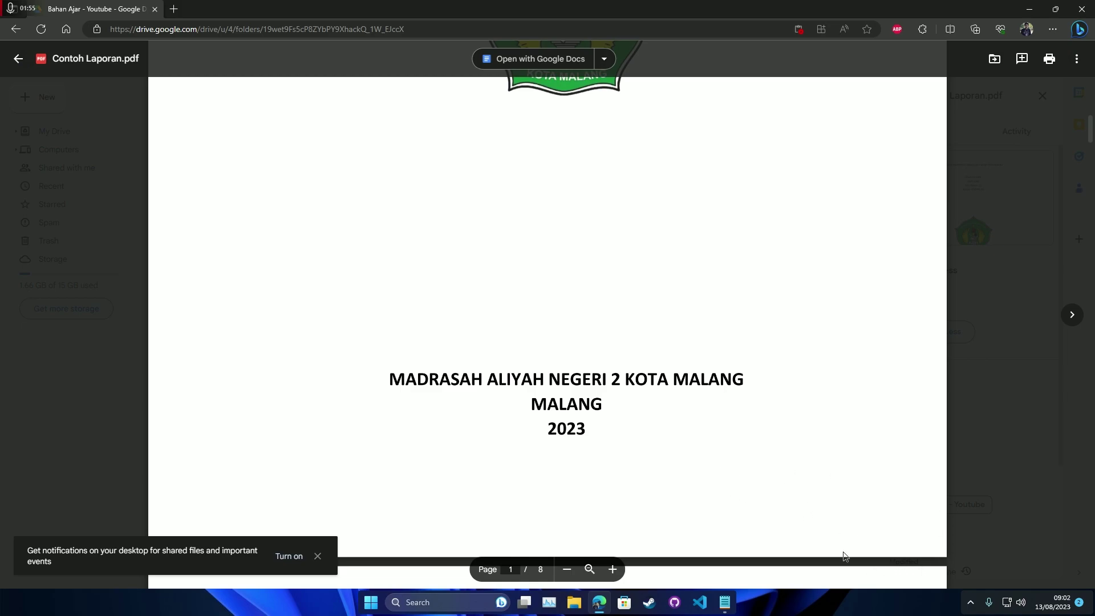
scroll(735, 500, down, 3)
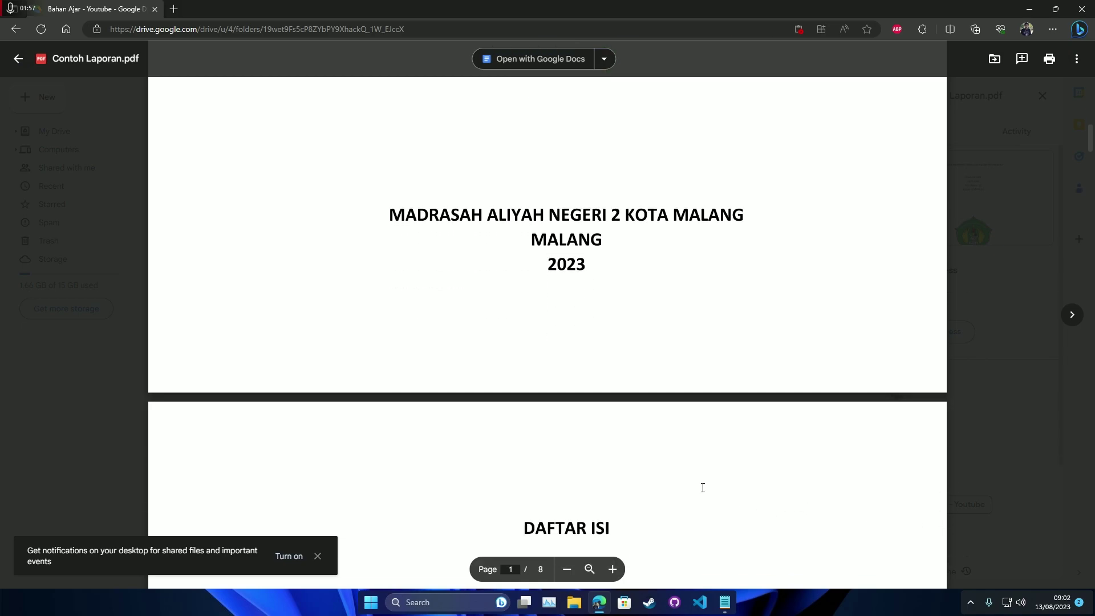
scroll(702, 488, down, 2)
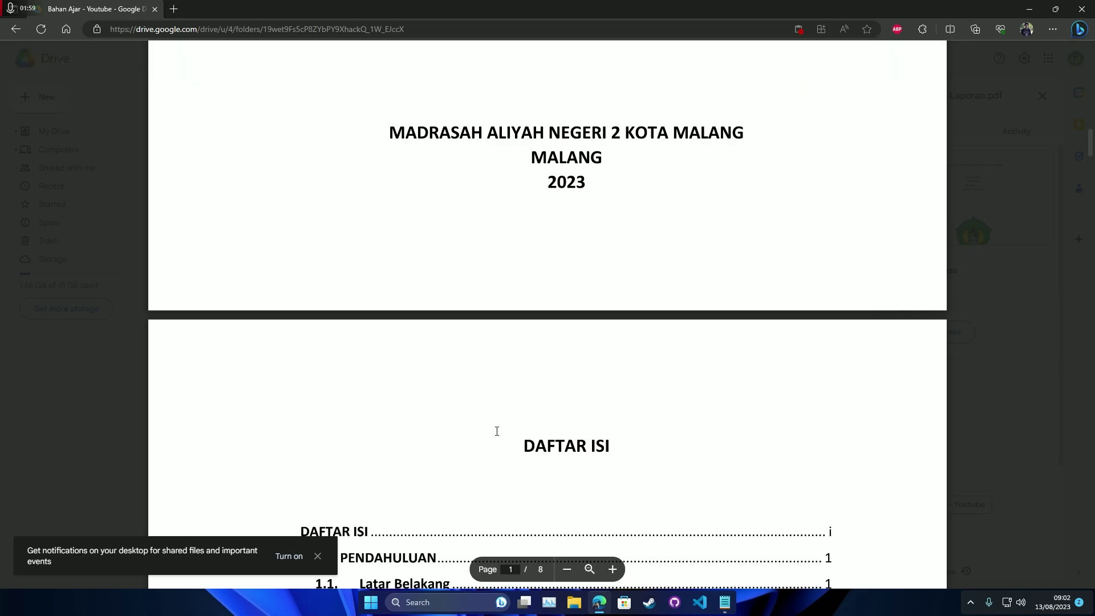
scroll(490, 442, down, 2)
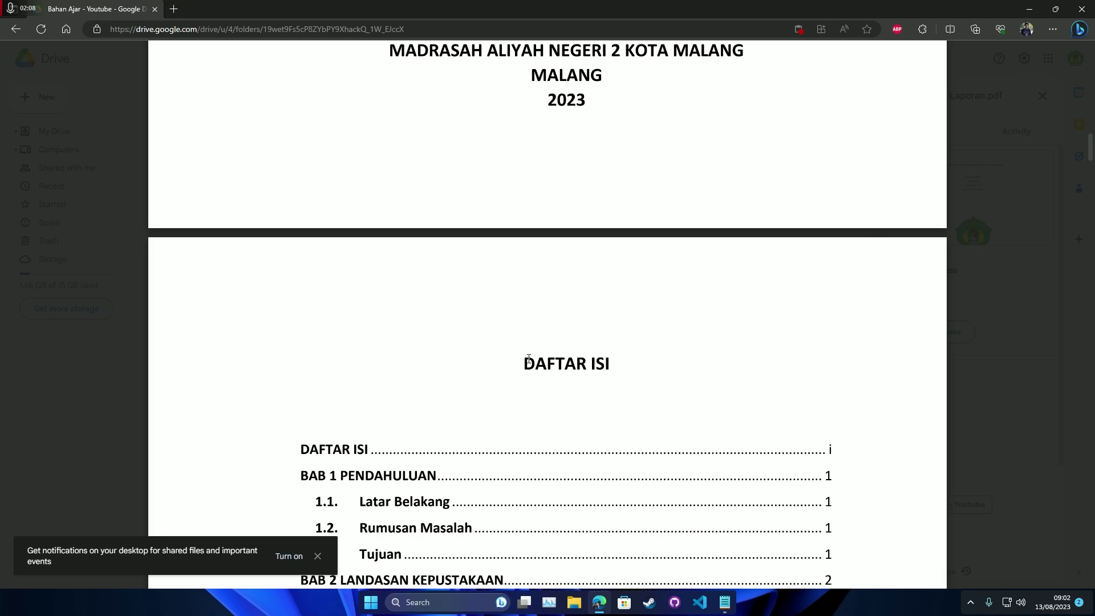
scroll(638, 383, down, 3)
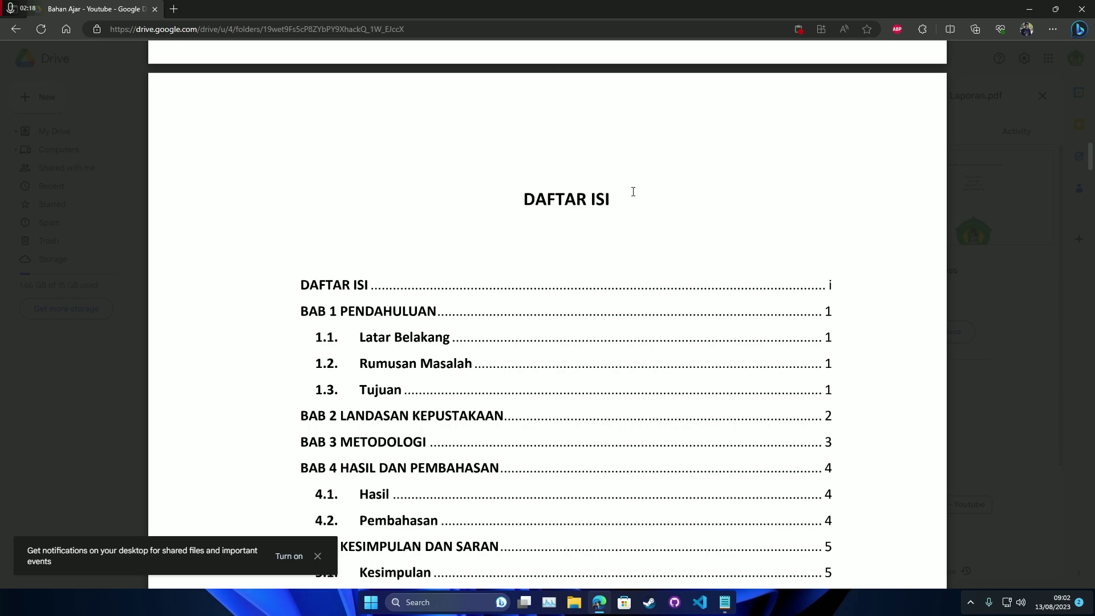
scroll(628, 208, down, 4)
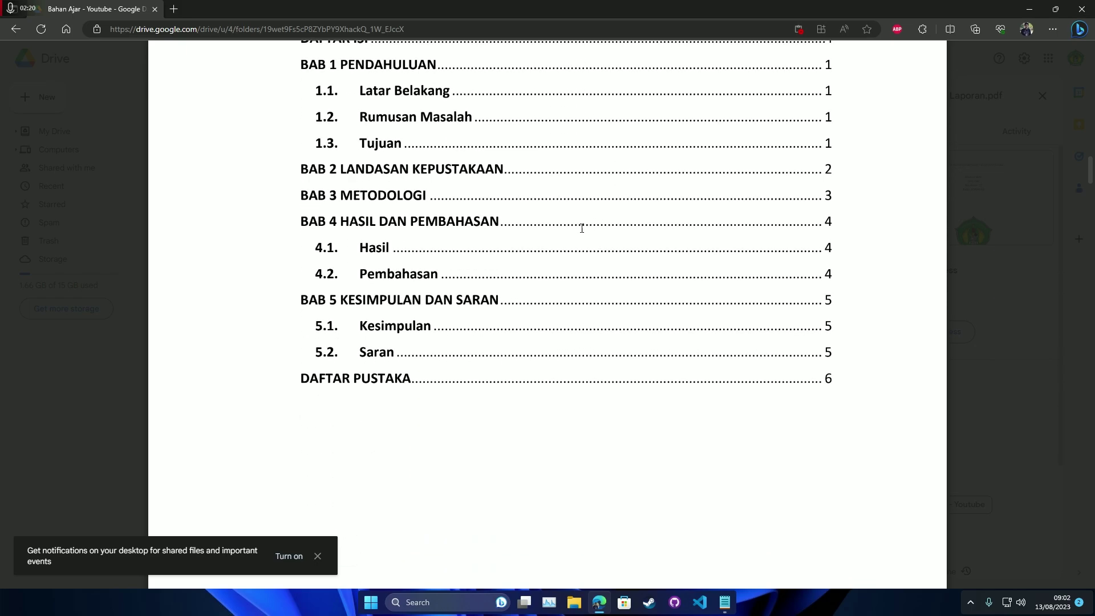
Step: Examine the footer page number of the DAFTAR ISI page and the headings and page number of BAB 1 PENDAHULUAN
scroll(572, 386, down, 10)
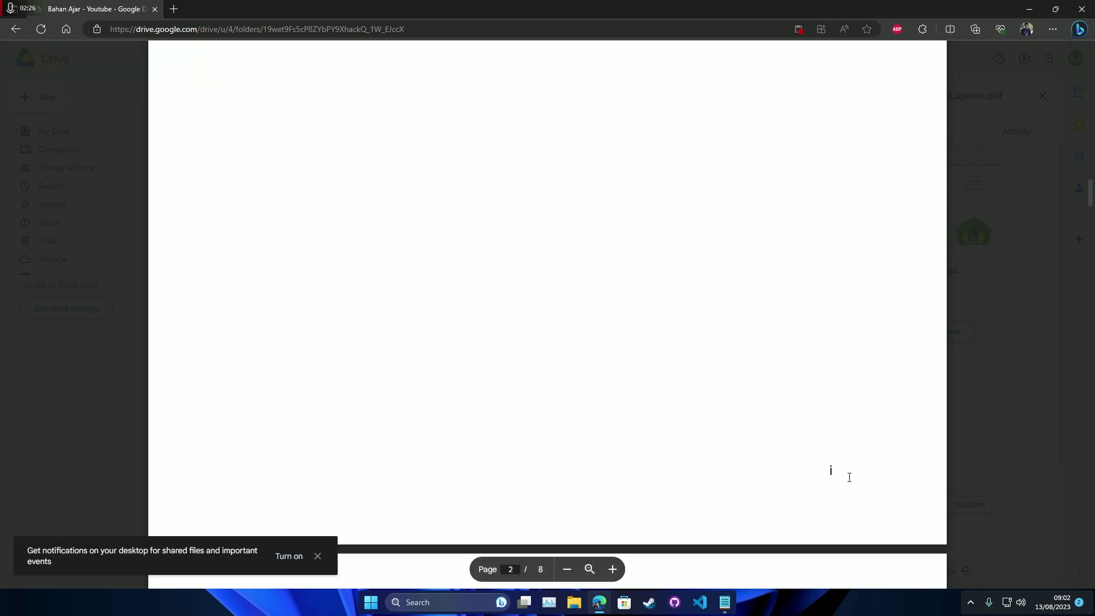
scroll(762, 467, down, 5)
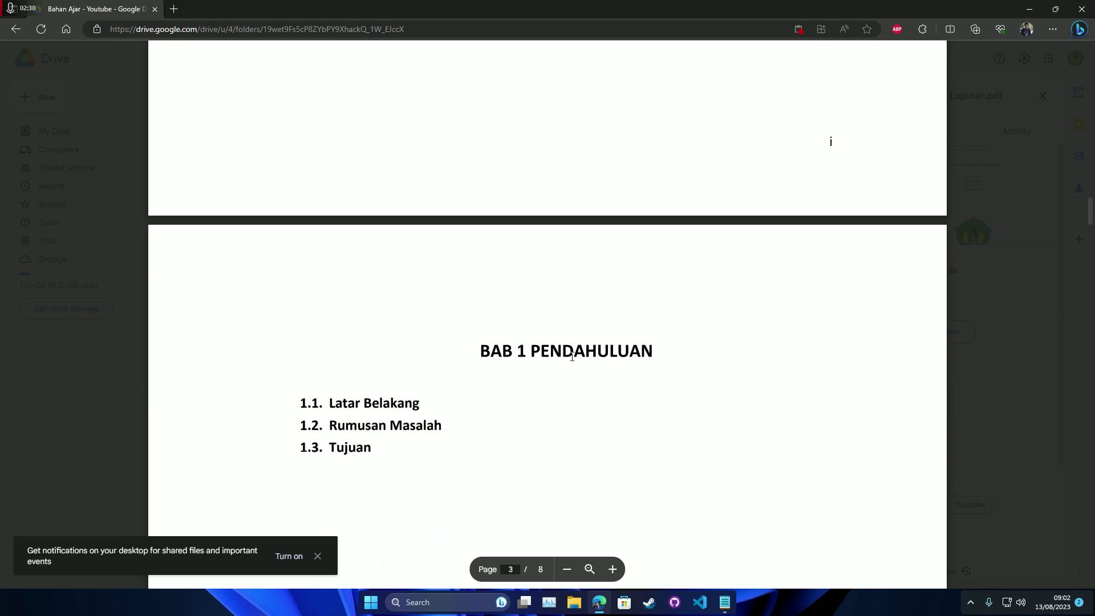
scroll(644, 446, down, 5)
scroll(651, 446, down, 5)
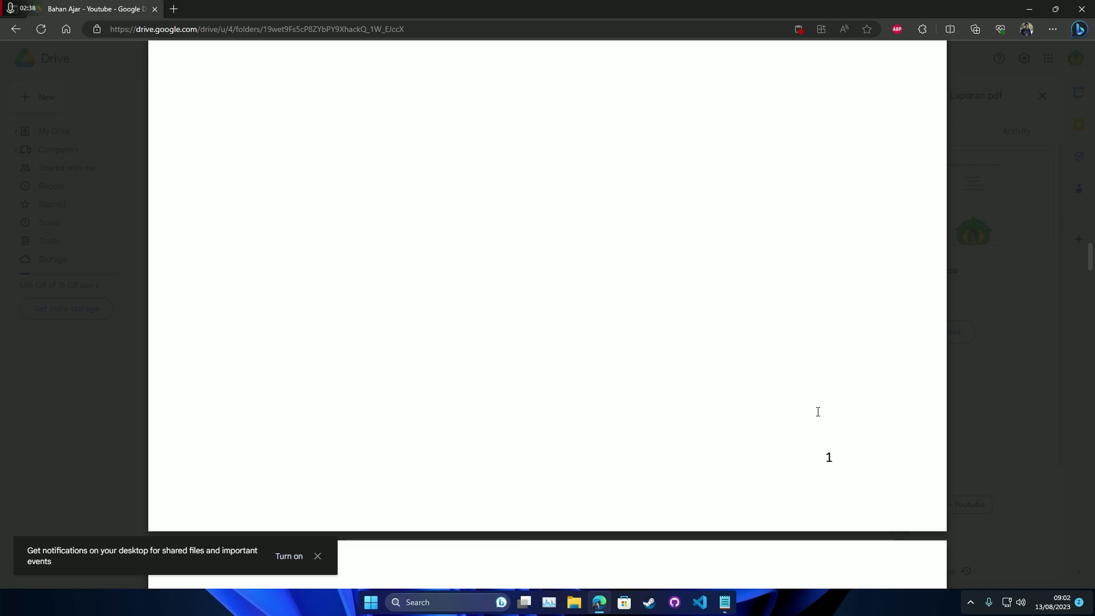
scroll(799, 413, up, 5)
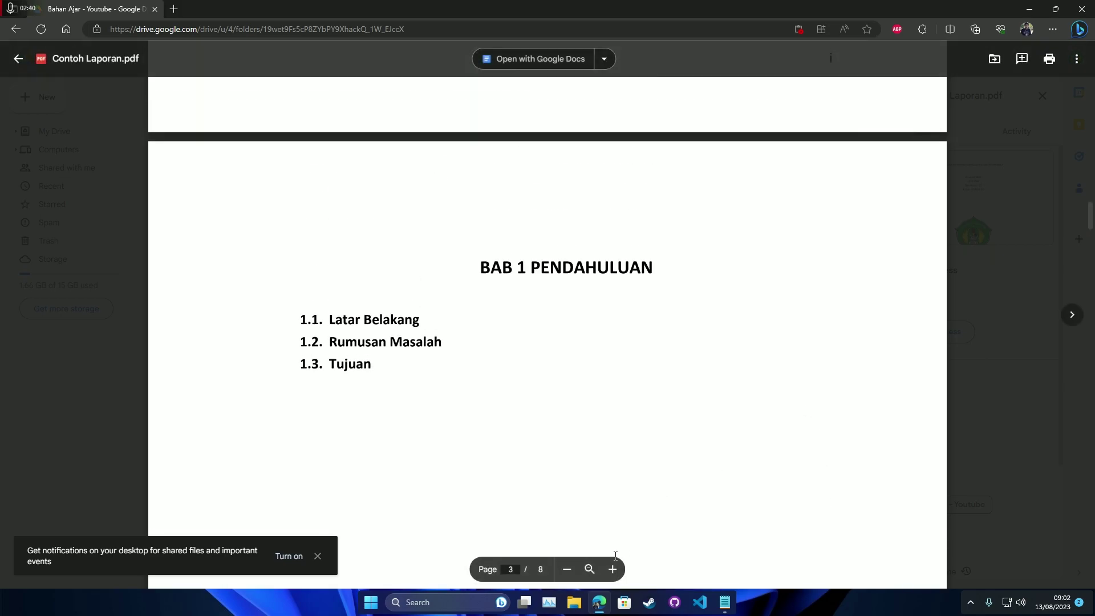
Step: Reduce the page view and compare the page numbering of the cover, DAFTAR ISI and BAB 1 pages
click(559, 576)
scroll(706, 454, up, 10)
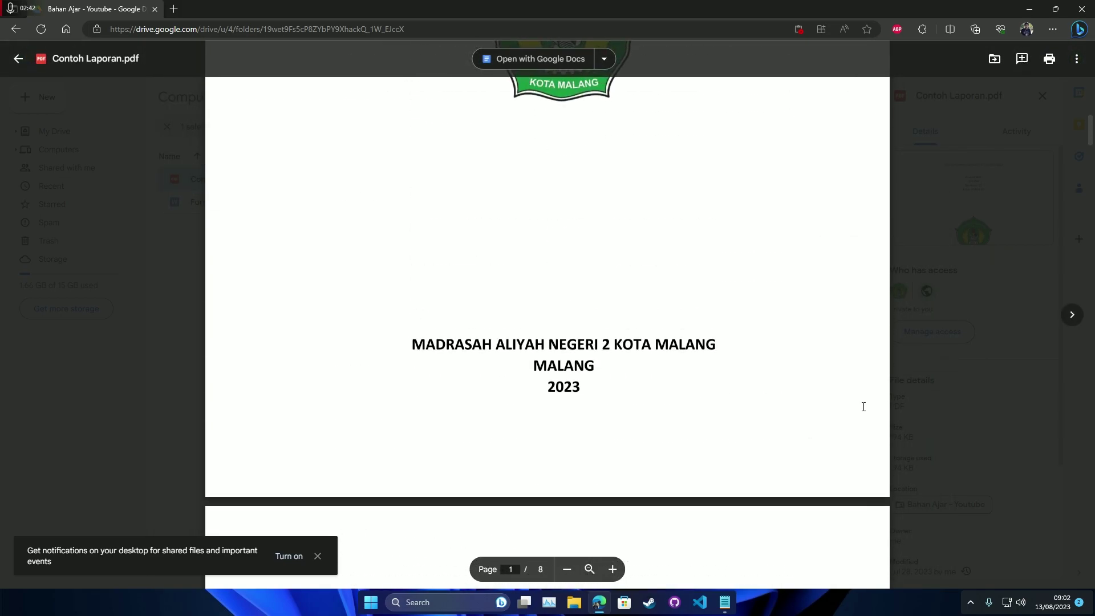
scroll(845, 473, down, 12)
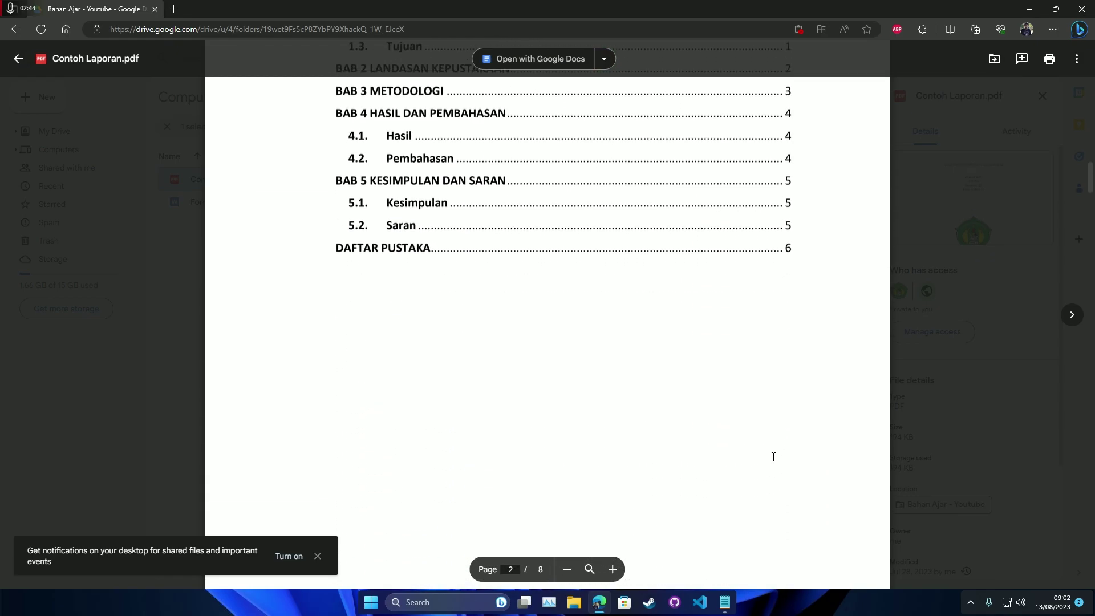
scroll(761, 485, down, 1)
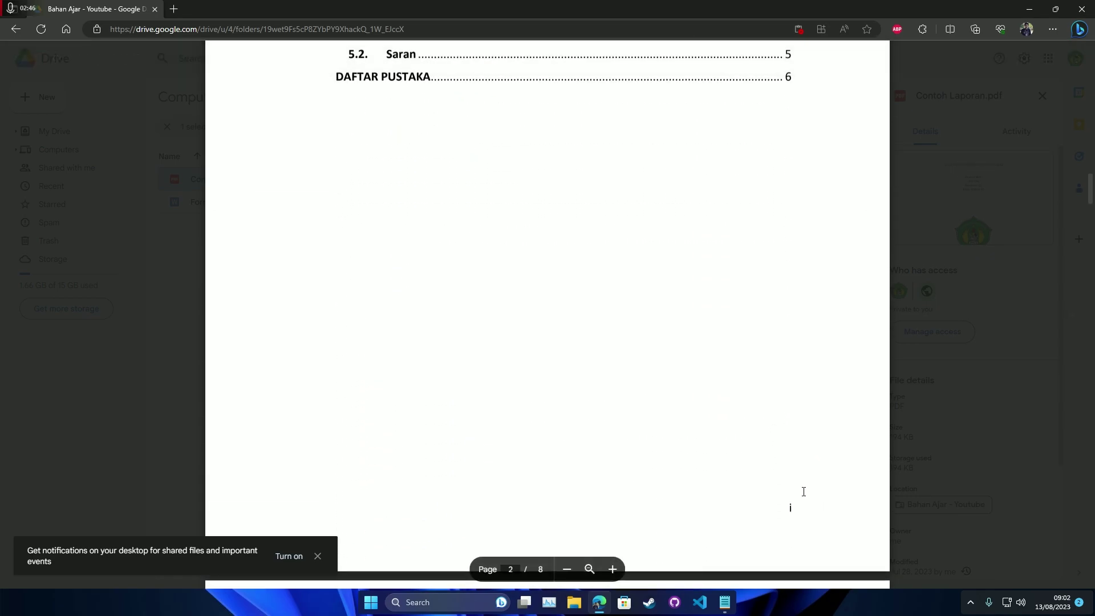
scroll(797, 518, down, 10)
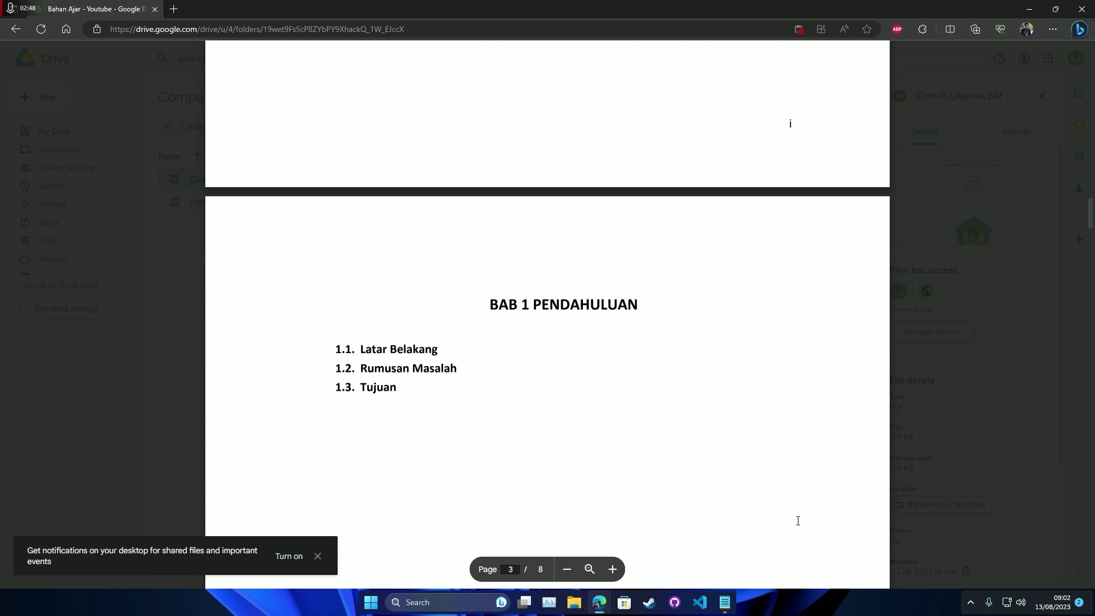
scroll(793, 516, down, 8)
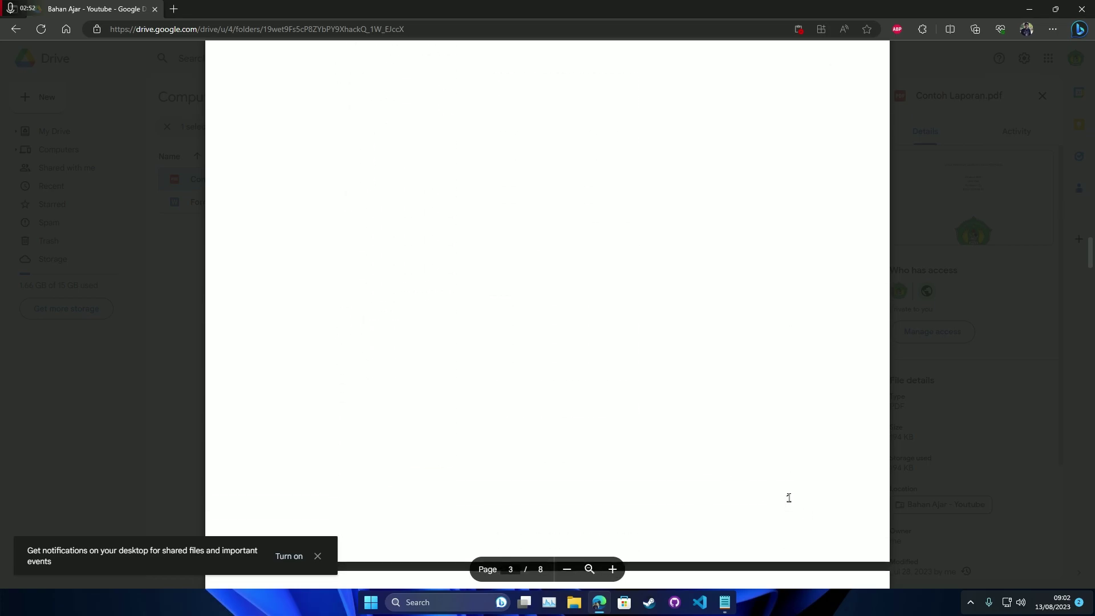
Step: Compare the page numbering from BAB 1 through BAB 3 METODOLOGI with the cover page's logo and school lines area
scroll(787, 498, down, 15)
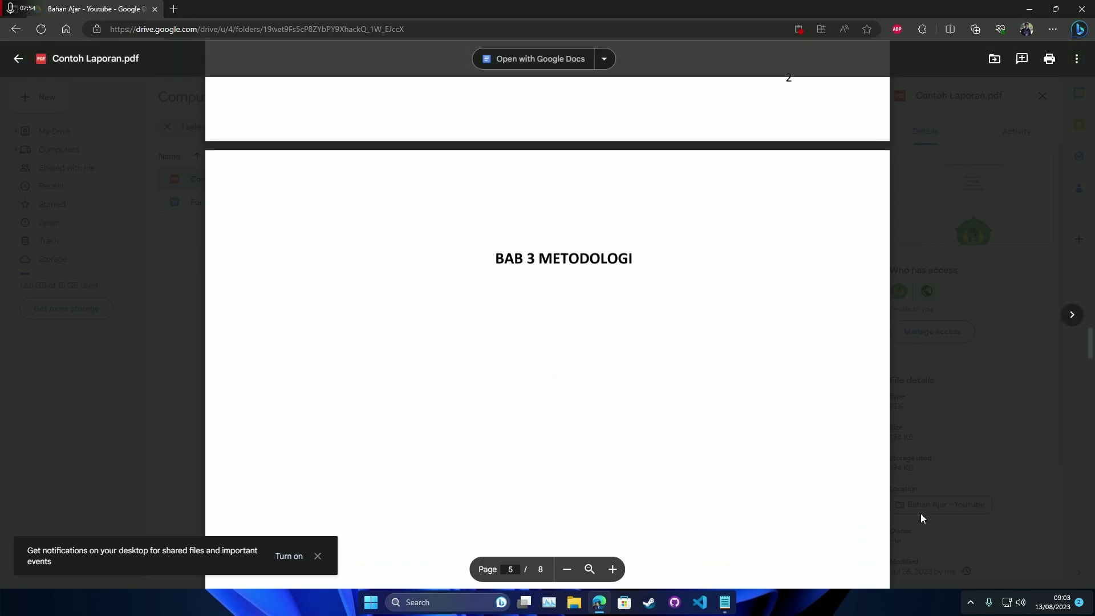
drag(1090, 354, 1070, 147)
scroll(769, 390, up, 4)
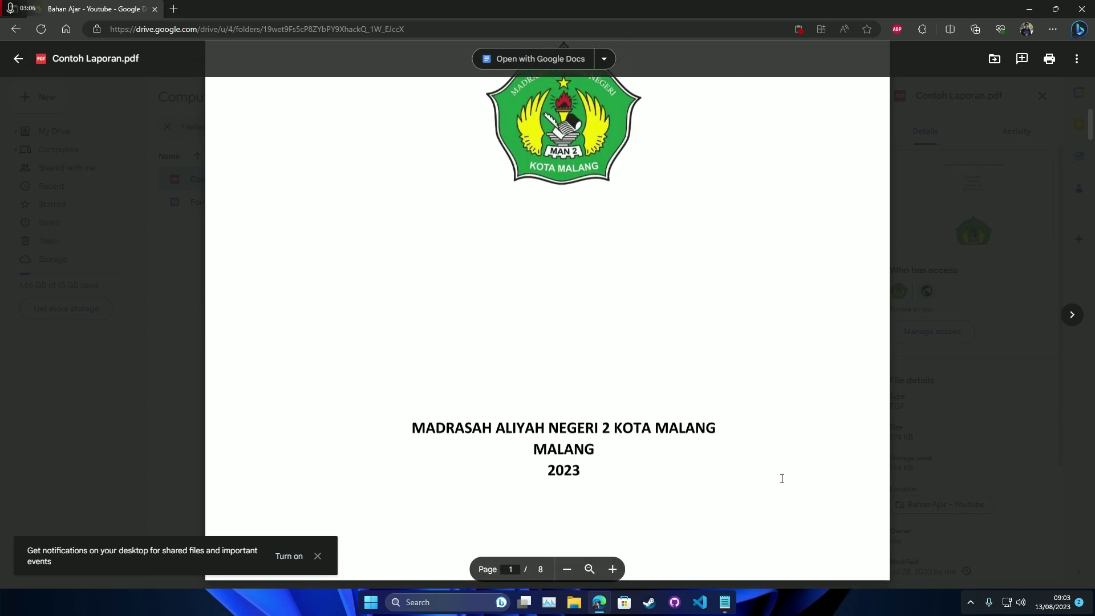
scroll(780, 471, down, 3)
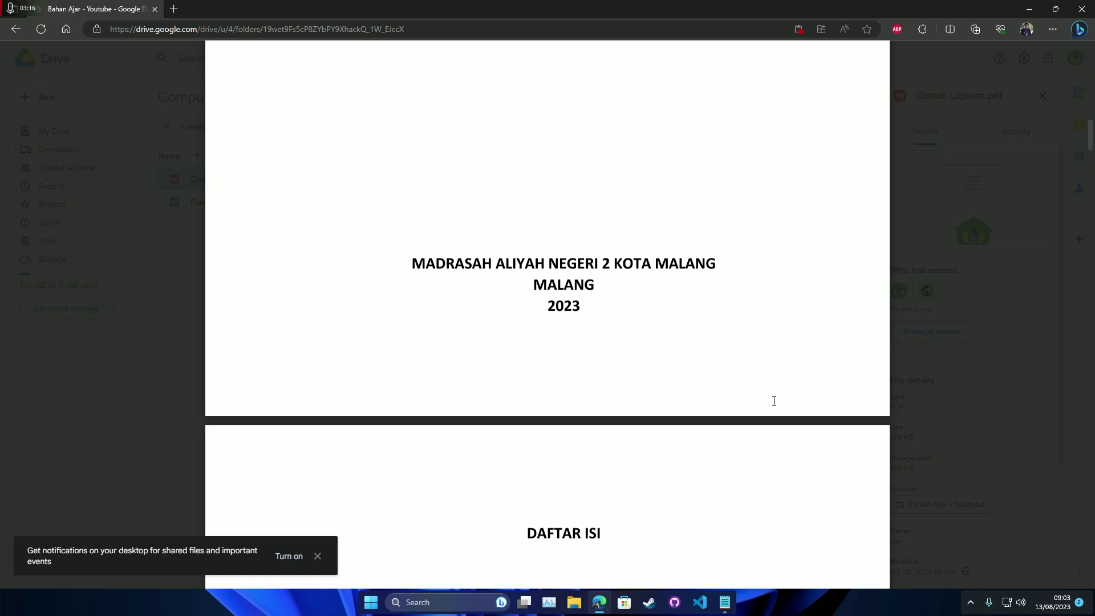
scroll(787, 410, up, 4)
scroll(789, 410, up, 1)
Step: Reduce the page view and examine the DAFTAR ISI page and the BAB 1 PENDAHULUAN page that follows it
click(567, 569)
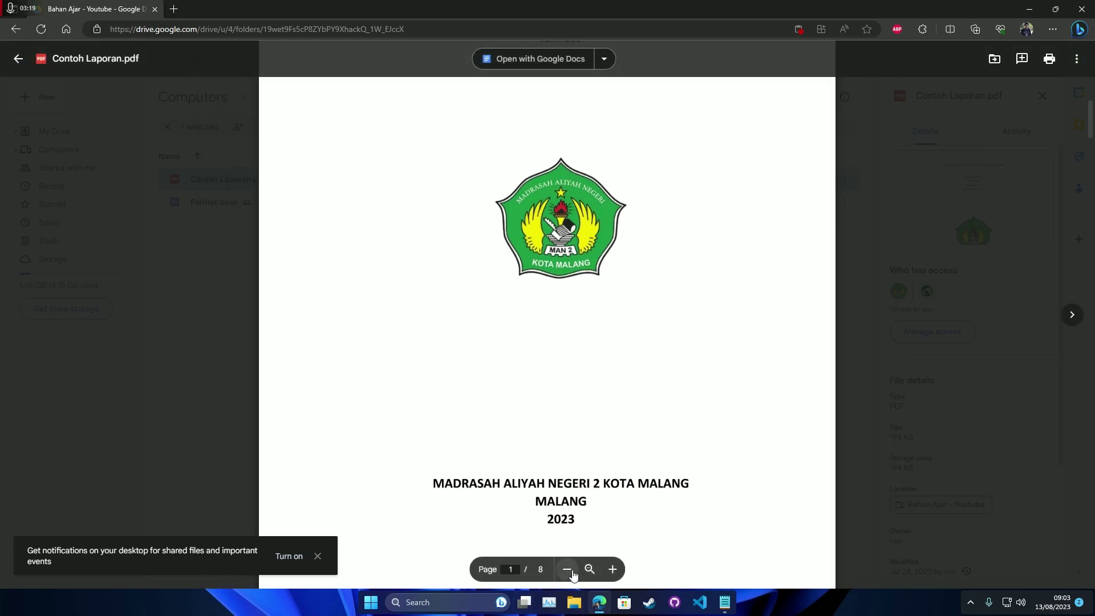
scroll(640, 387, down, 4)
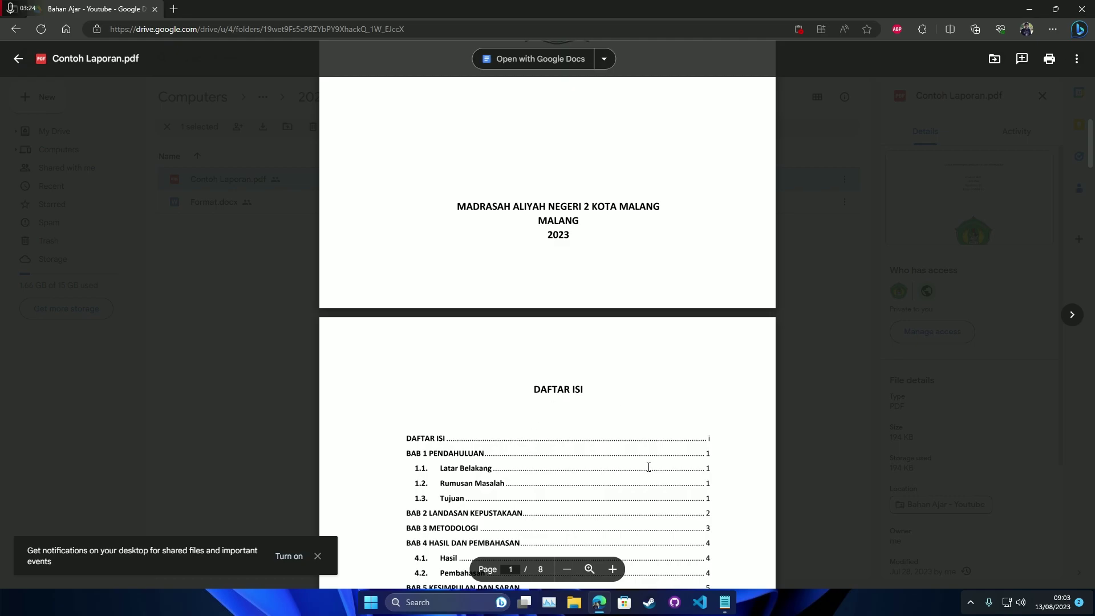
scroll(648, 467, down, 3)
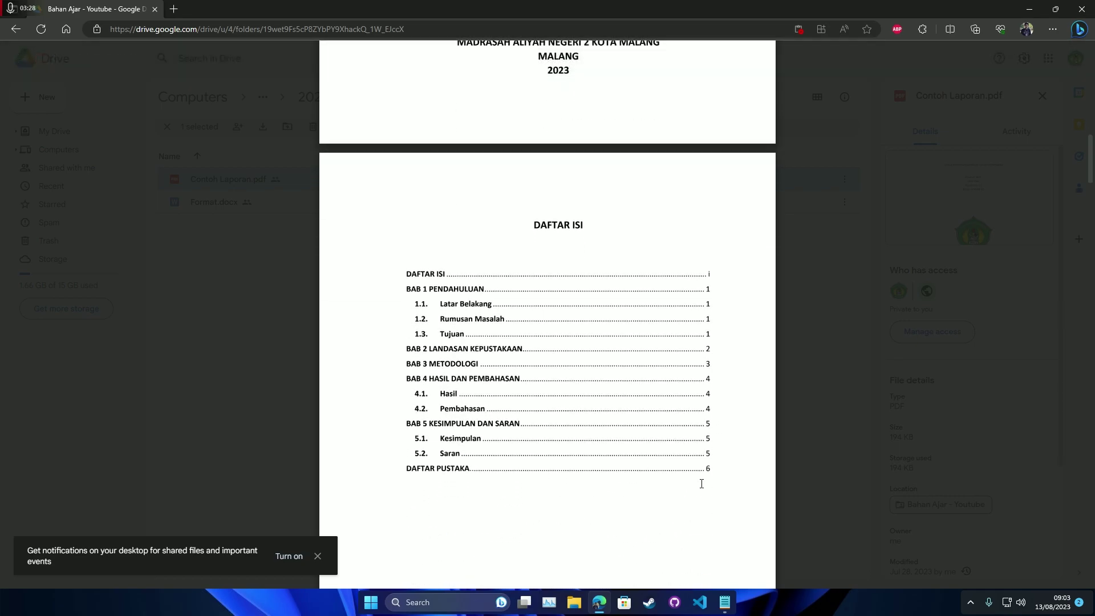
scroll(703, 506, down, 4)
scroll(719, 526, down, 10)
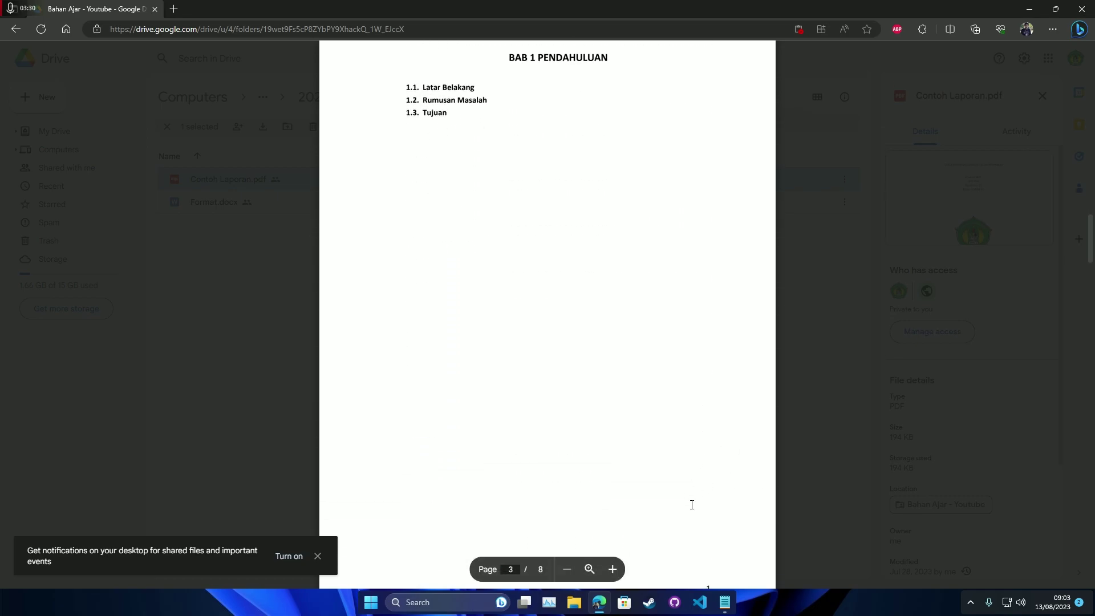
Step: Highlight all table of contents entries on the DAFTAR ISI page, from DAFTAR ISI to DAFTAR PUSTAKA
scroll(655, 499, up, 8)
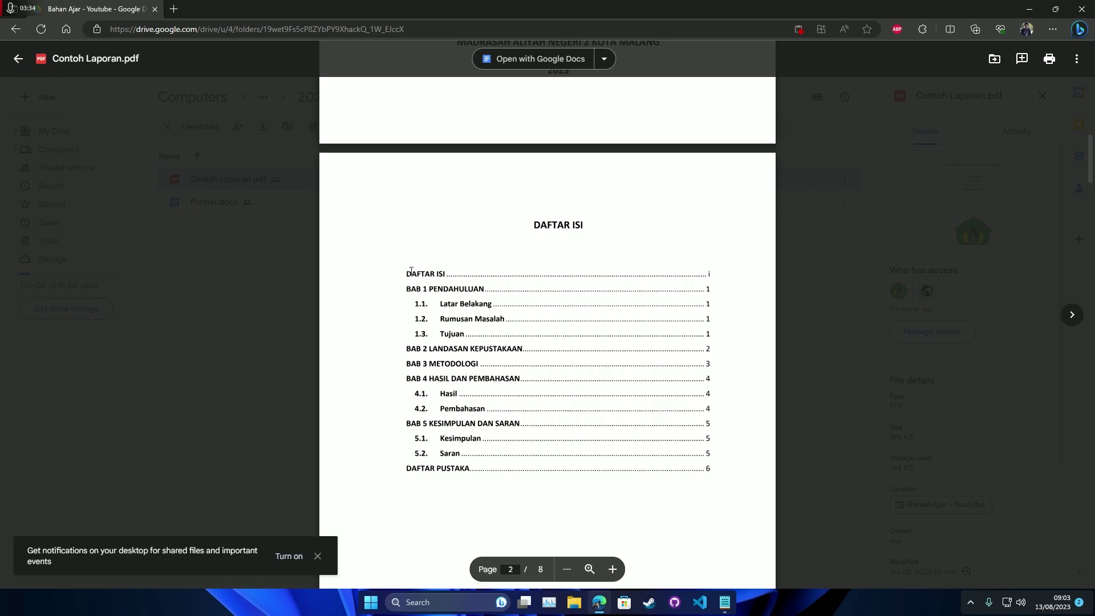
drag(412, 275, 540, 350)
drag(672, 448, 727, 466)
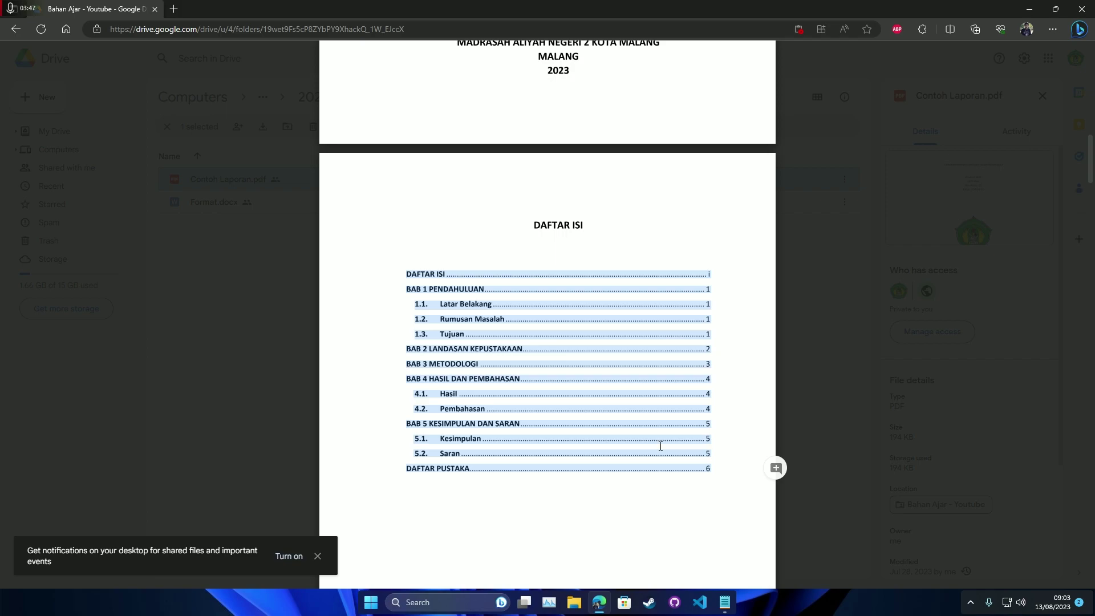
Step: Return to the cover page and close the preview of Contoh Laporan.pdf
scroll(659, 443, up, 8)
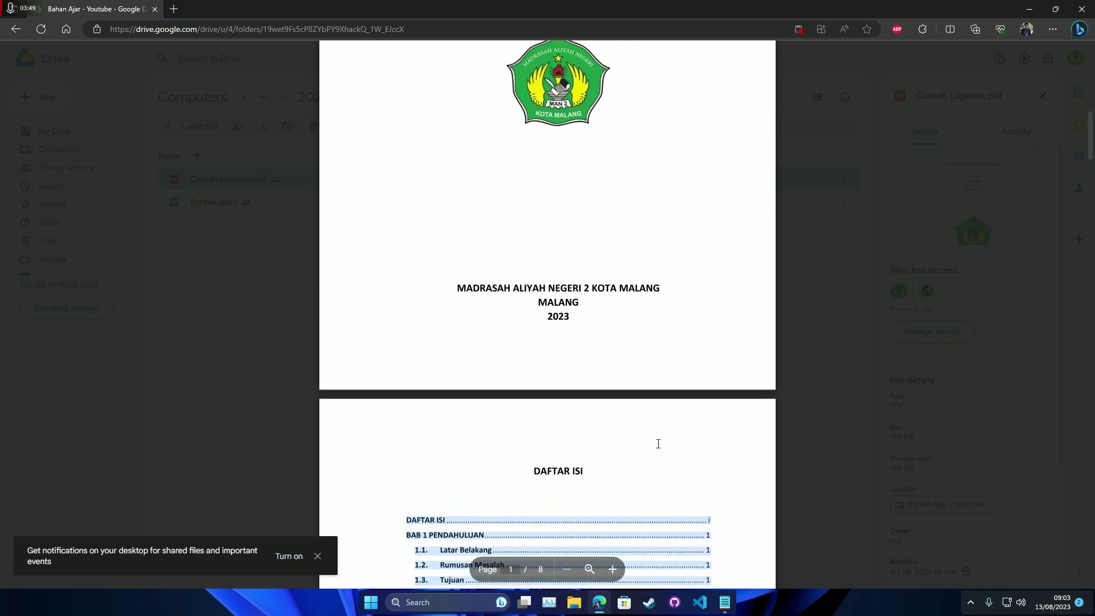
scroll(569, 437, up, 3)
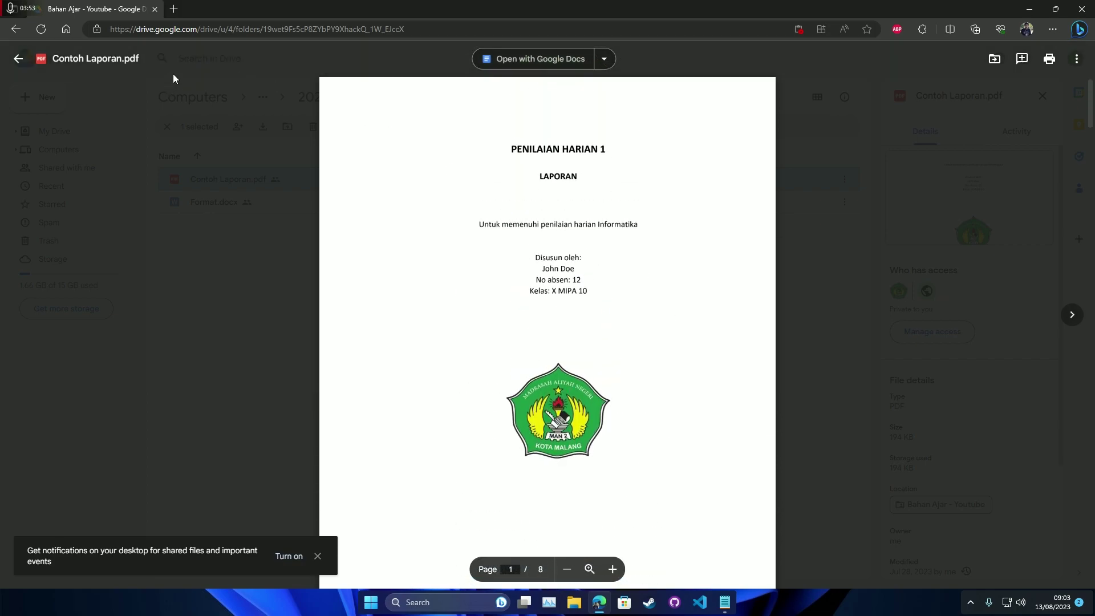
click(243, 321)
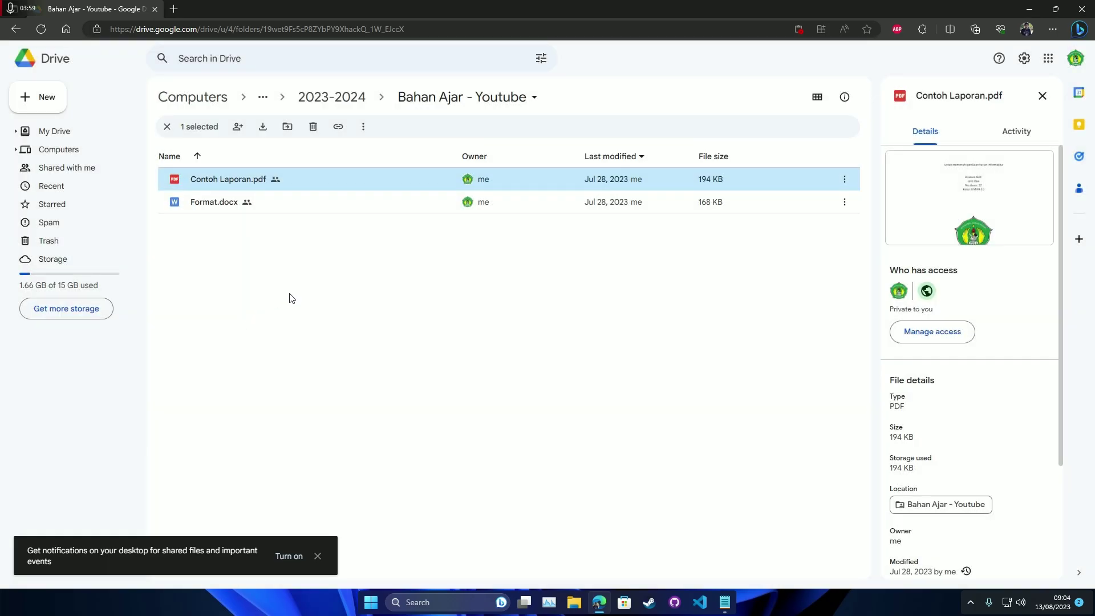
double_click(220, 201)
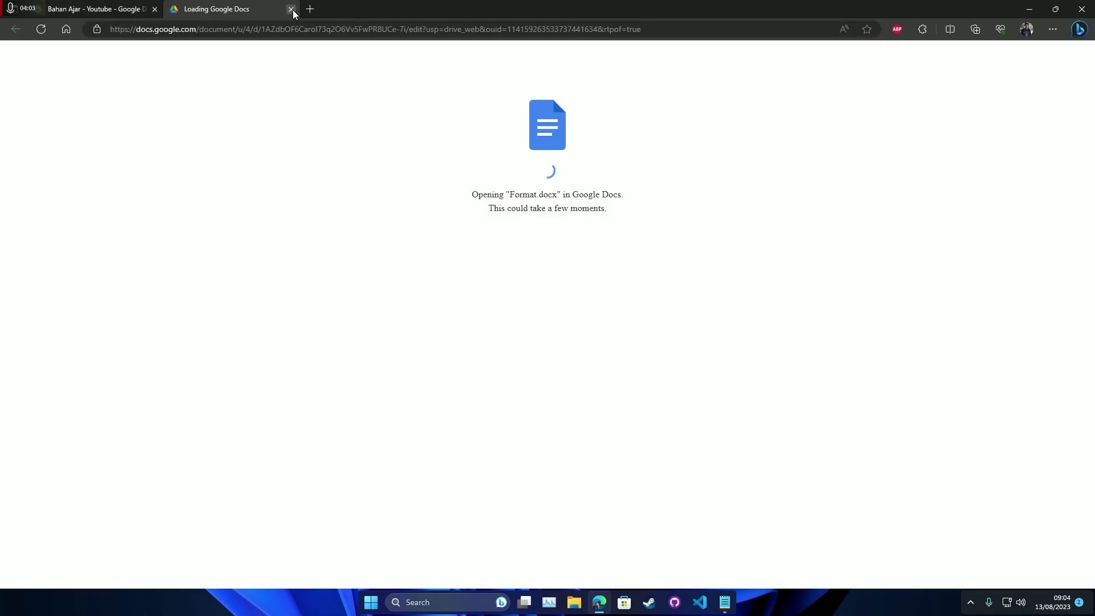
click(291, 10)
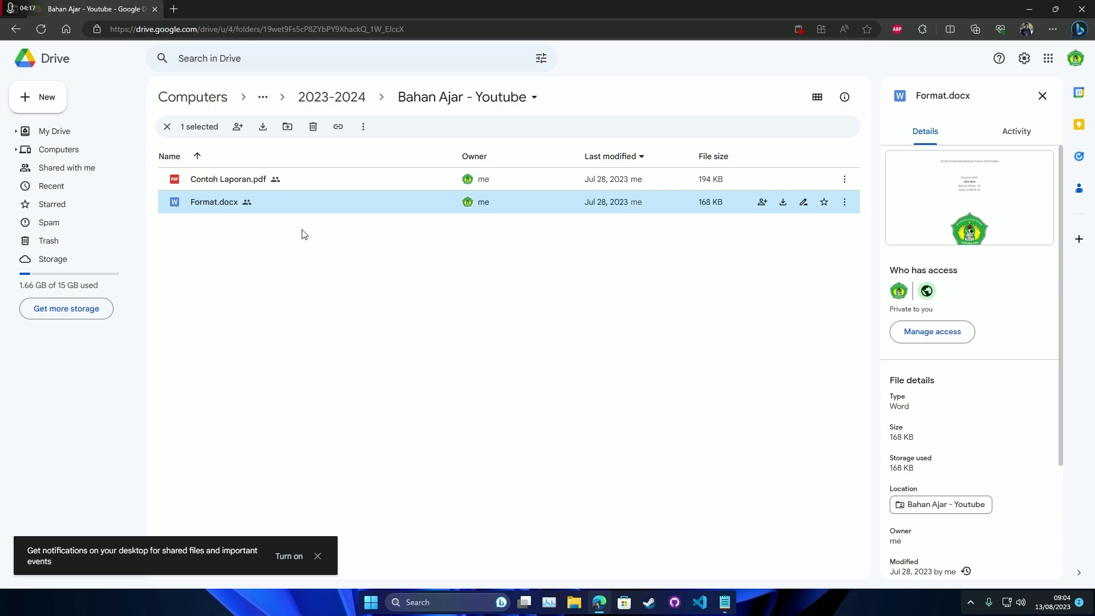
click(342, 247)
Step: Download Format.docx, save it to the Desktop under its existing name, and minimize the browser window
click(402, 202)
right_click(420, 201)
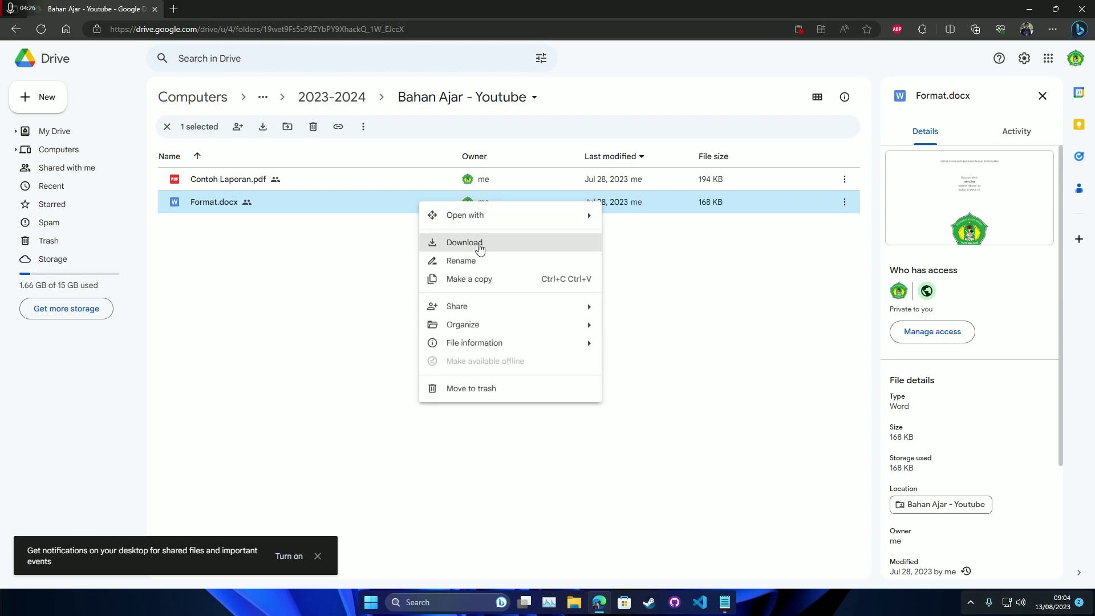
click(482, 244)
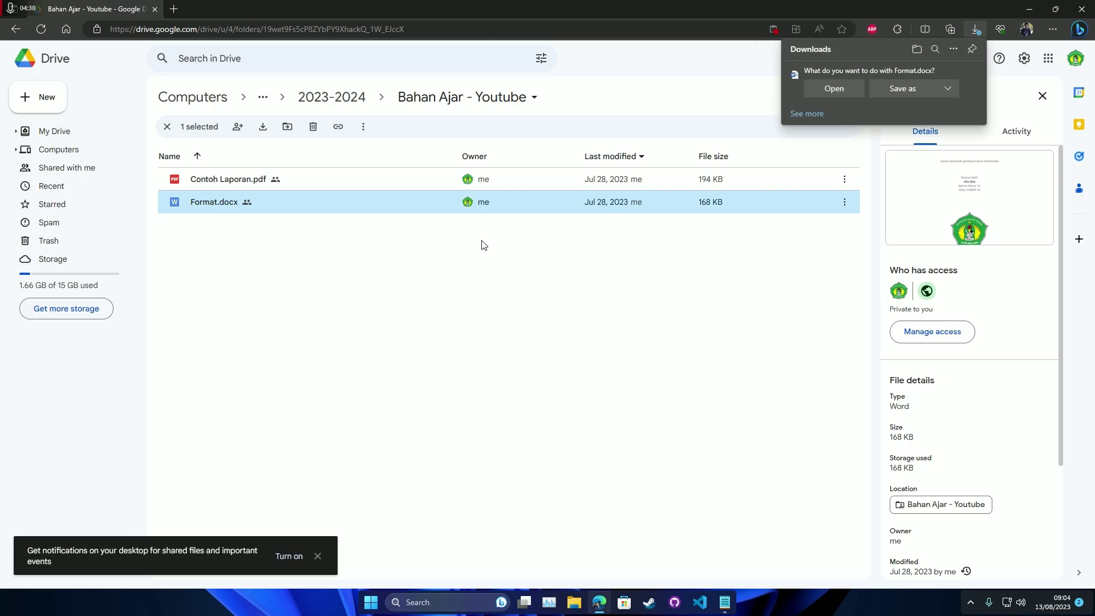
click(903, 88)
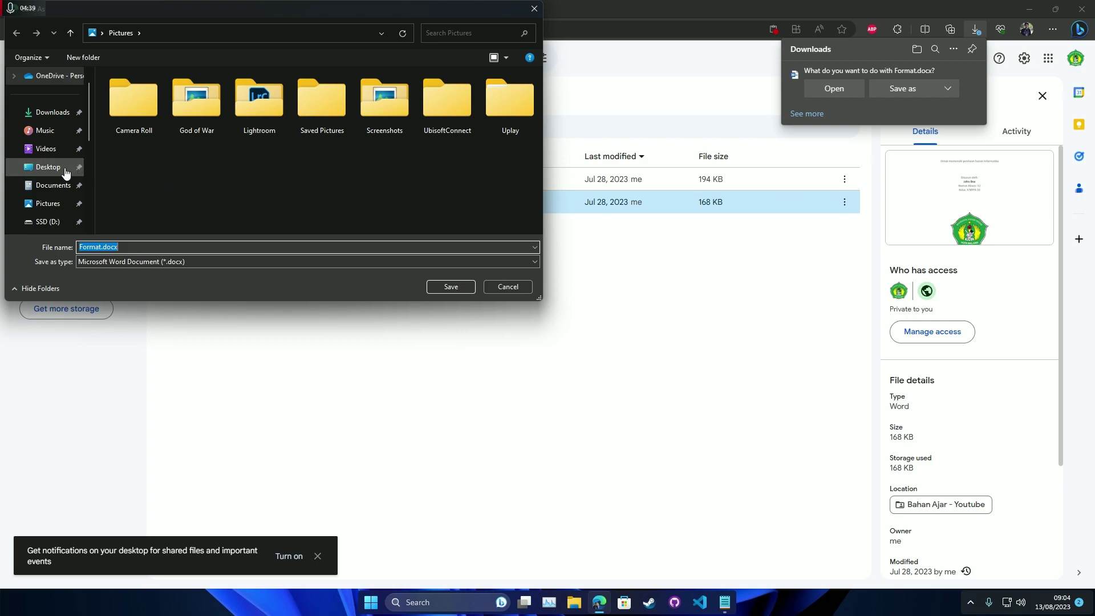
scroll(46, 165, up, 1)
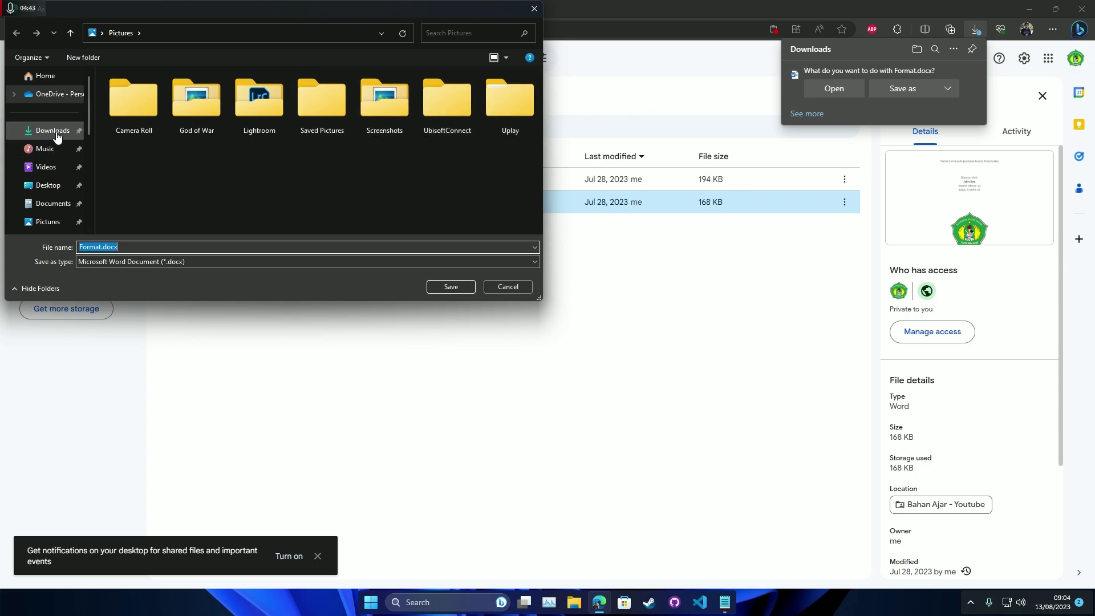
click(64, 191)
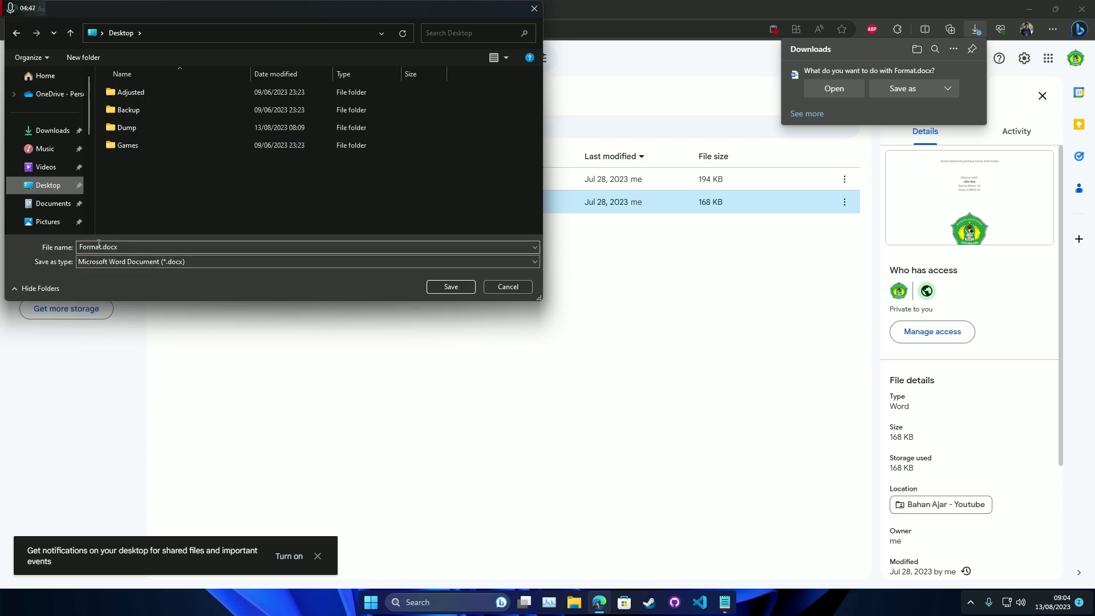
click(440, 286)
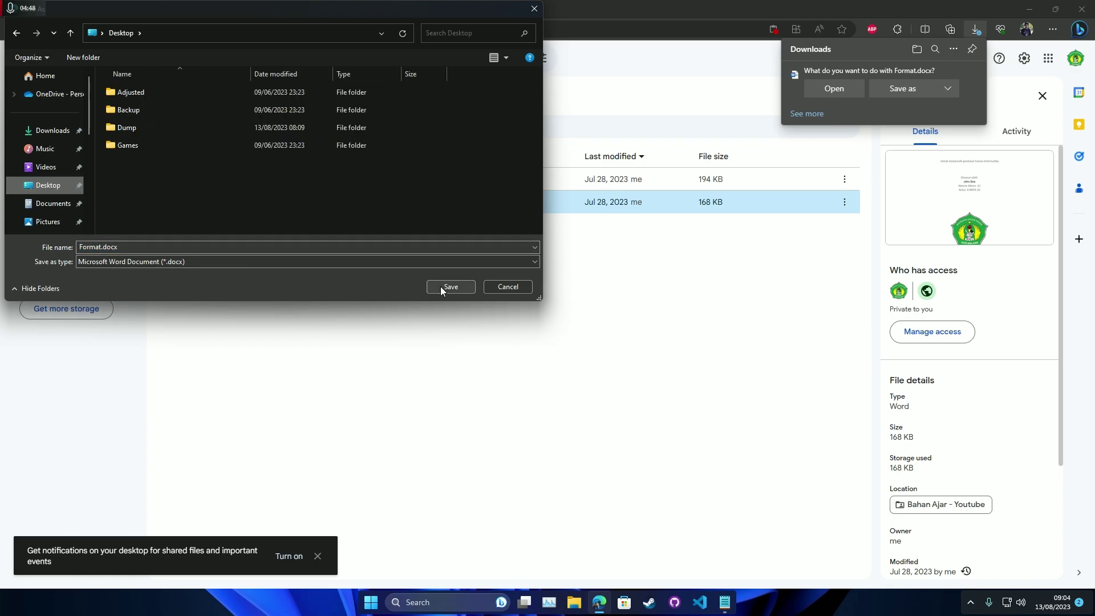
click(1029, 8)
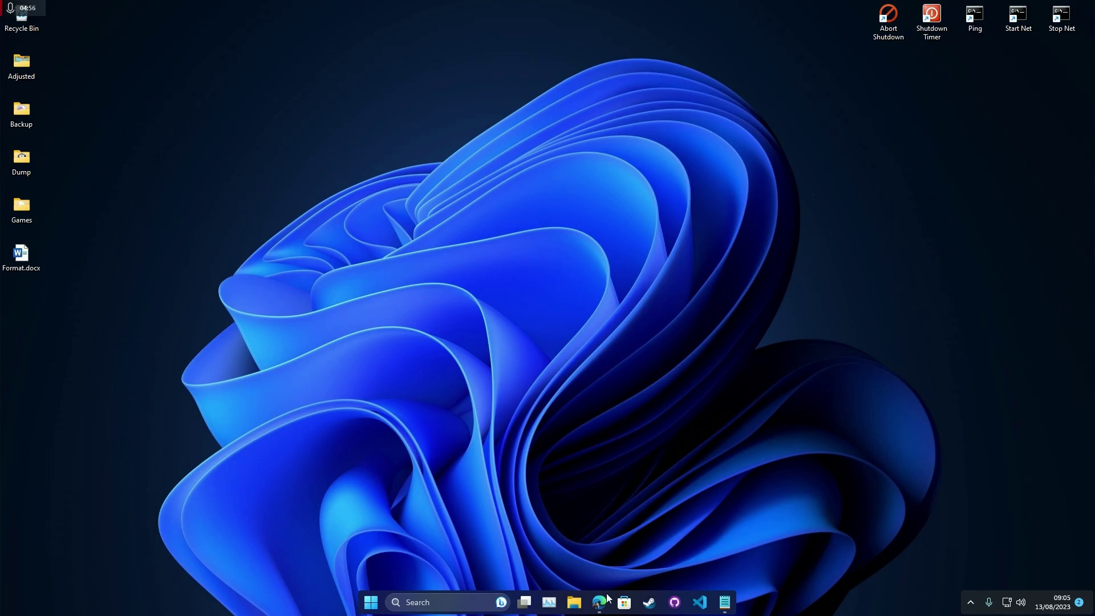
click(573, 603)
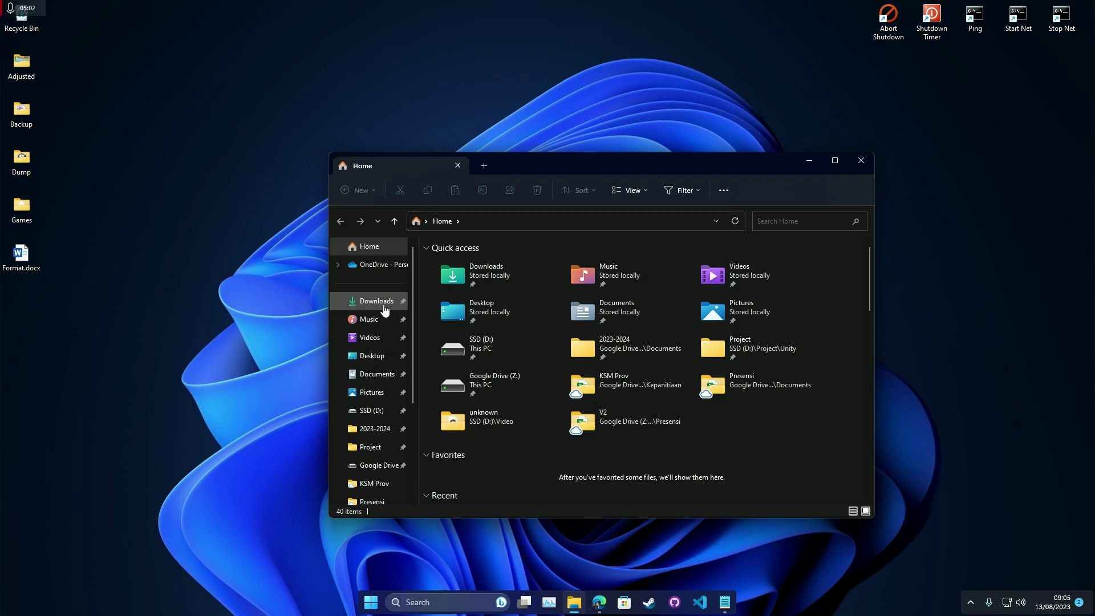
scroll(377, 445, down, 2)
scroll(354, 456, down, 1)
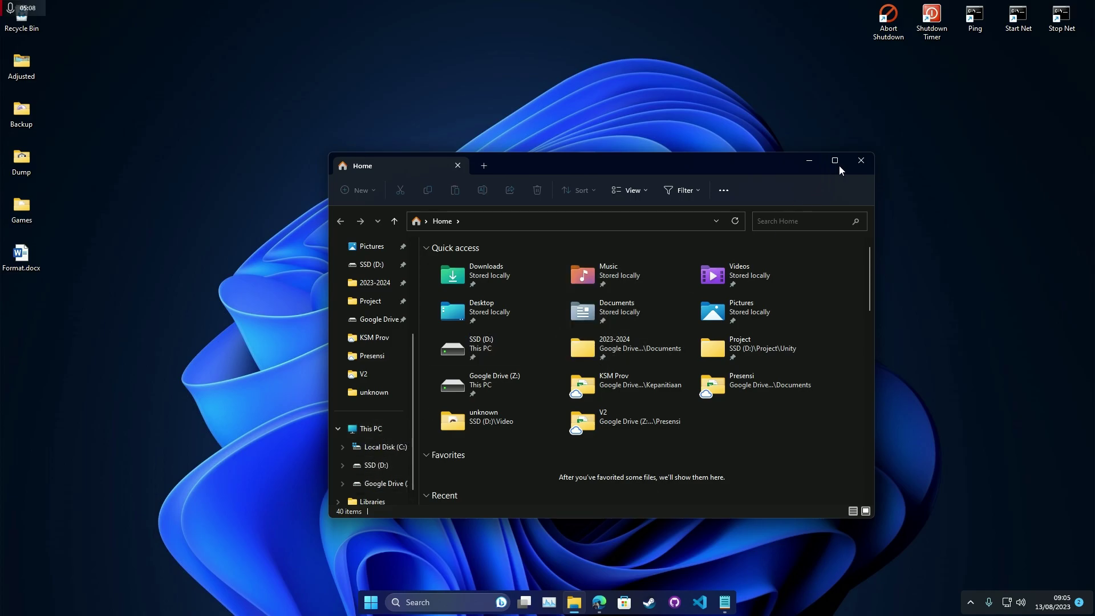
click(861, 160)
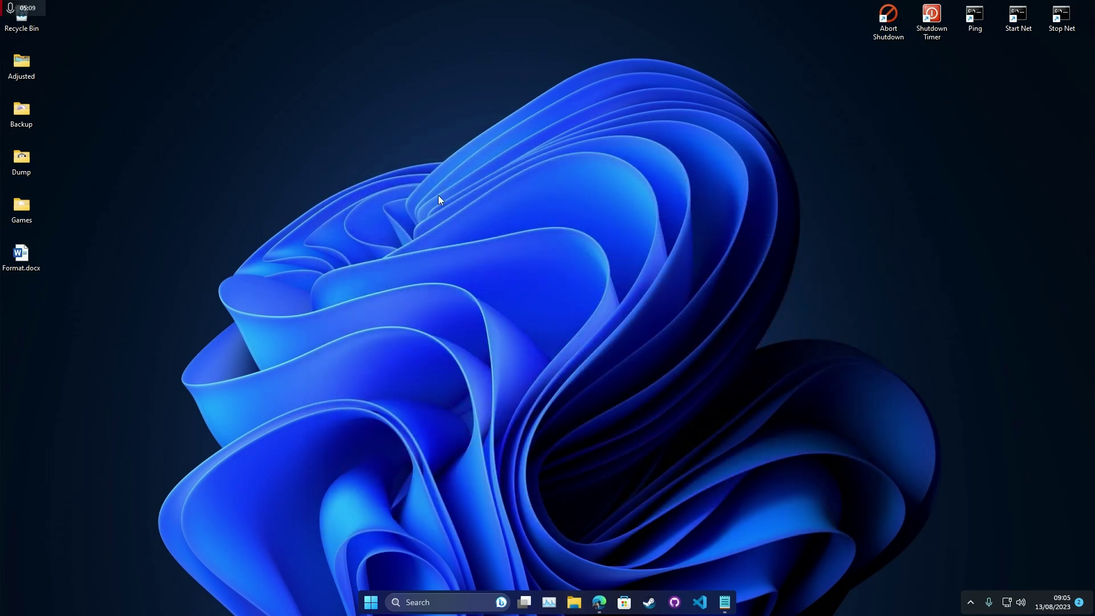
Step: Create a folder named Informatika on the desktop and place it directly below Format.docx
right_click(121, 244)
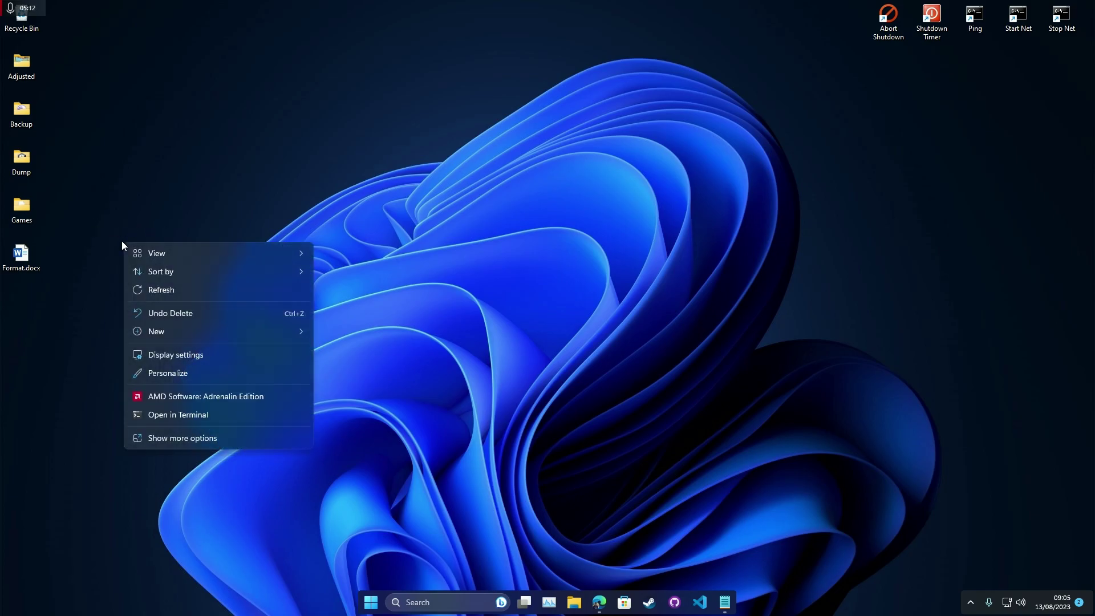
mouse_move(239, 334)
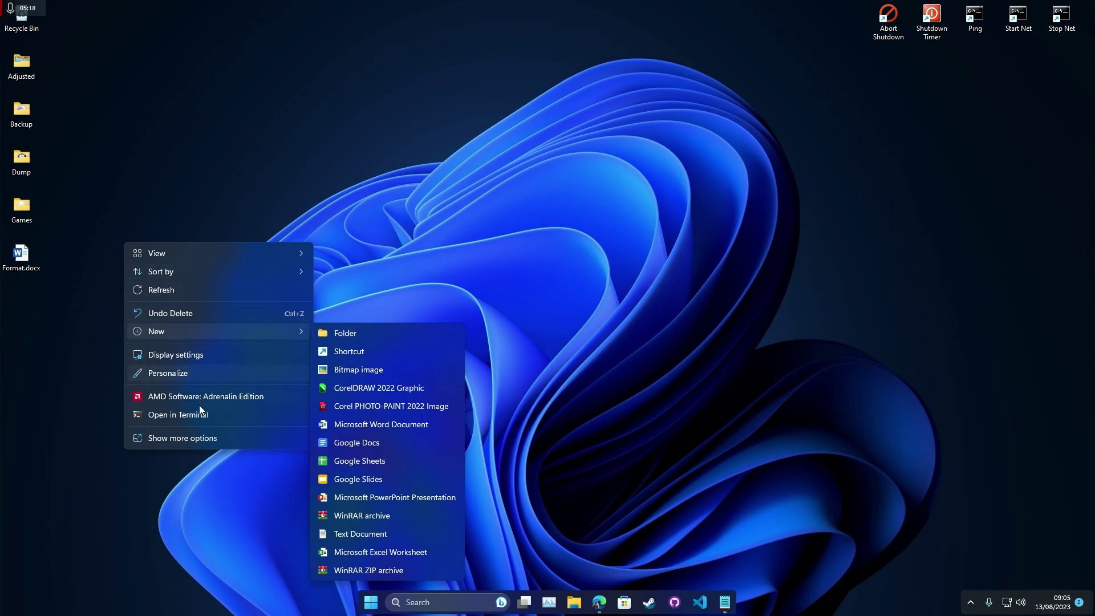
click(196, 437)
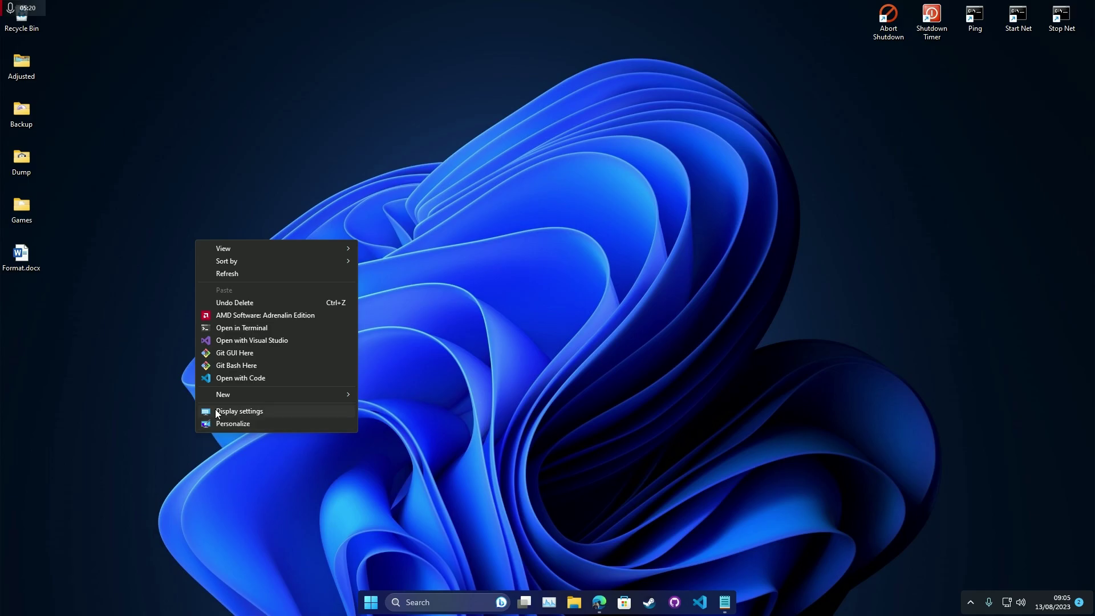
mouse_move(258, 401)
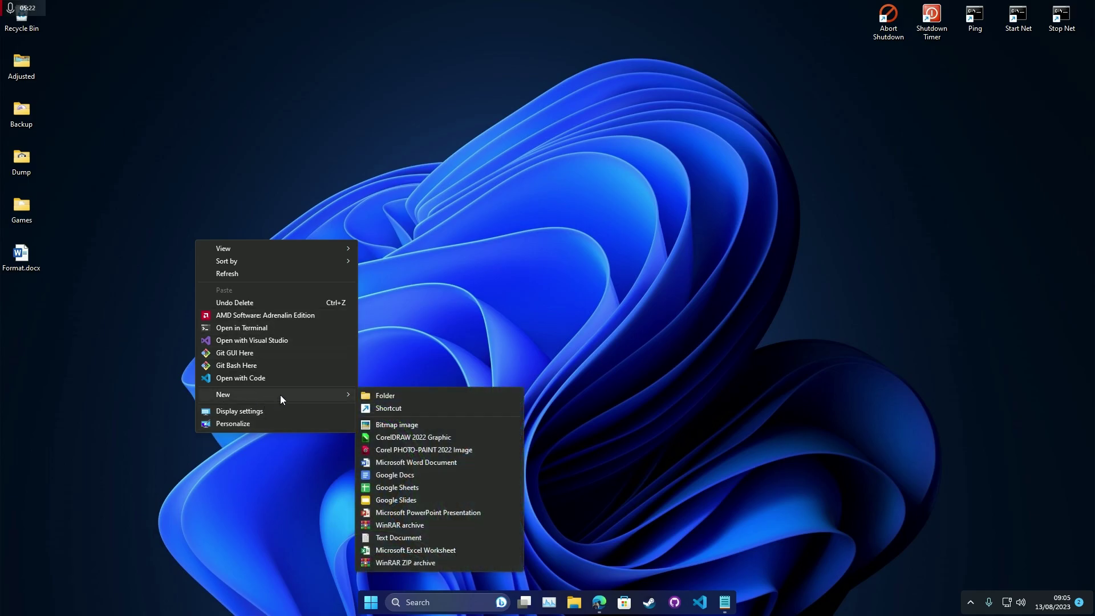
click(381, 396)
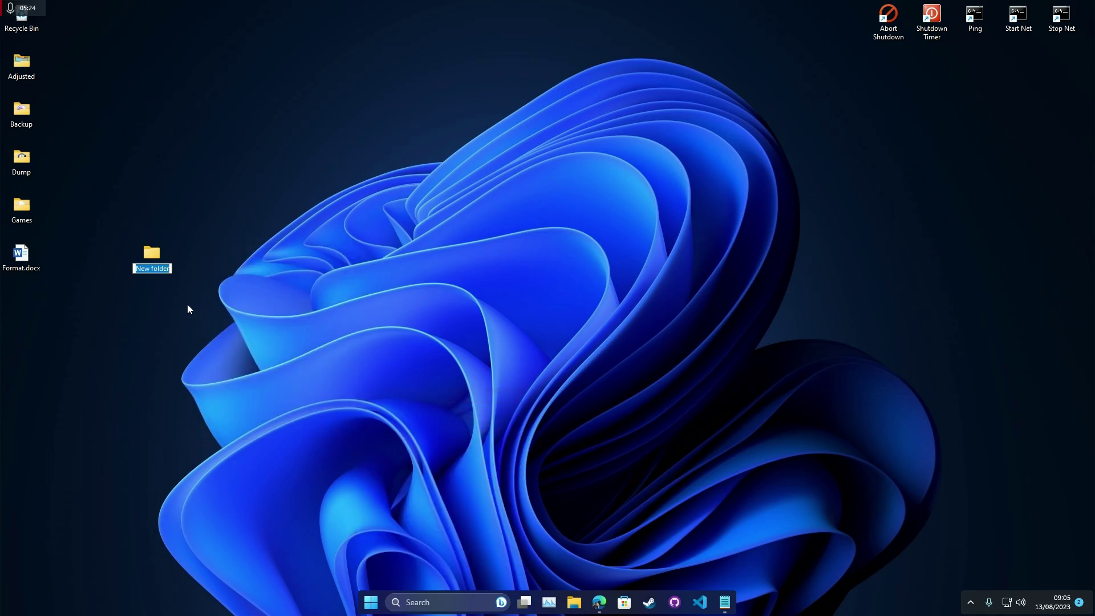
text(Infor,m)
key(BackSpace)
key(BackSpace)
text(matika)
key(Return)
drag(151, 264, 21, 301)
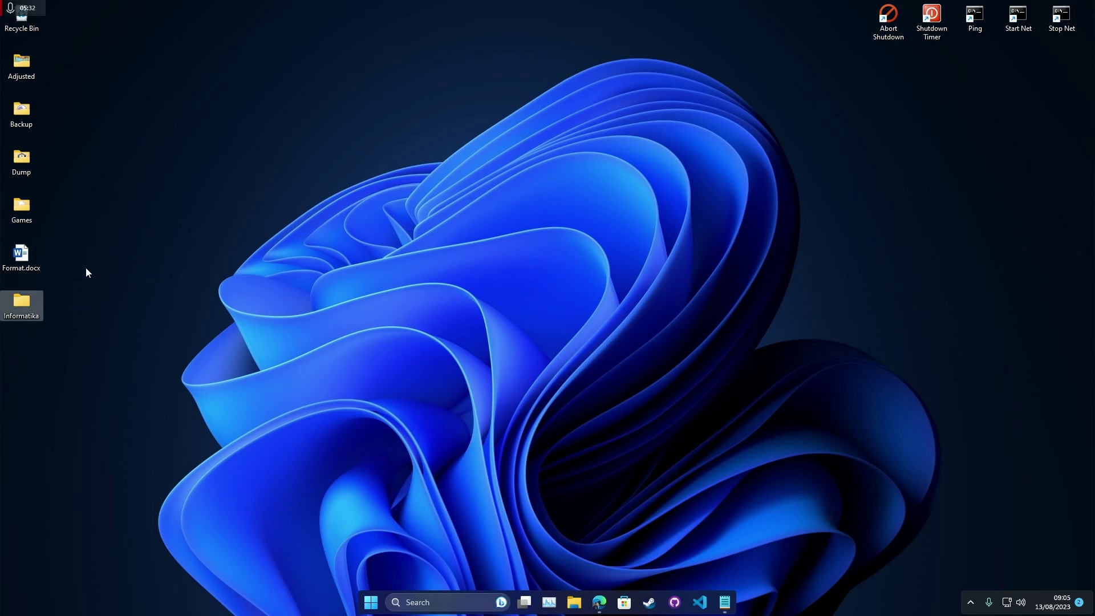
click(29, 254)
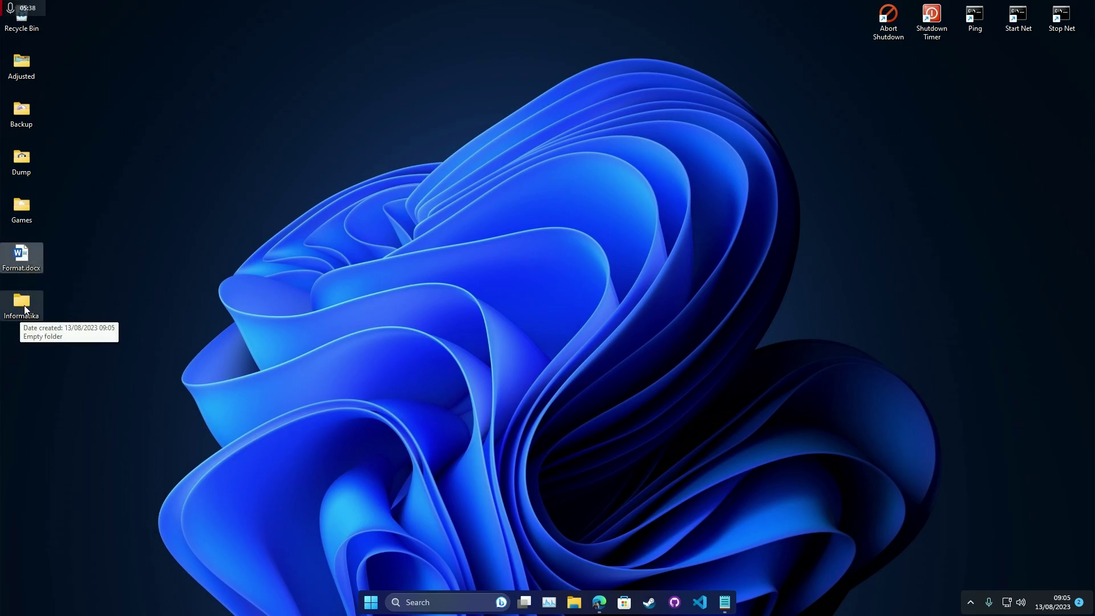
right_click(27, 255)
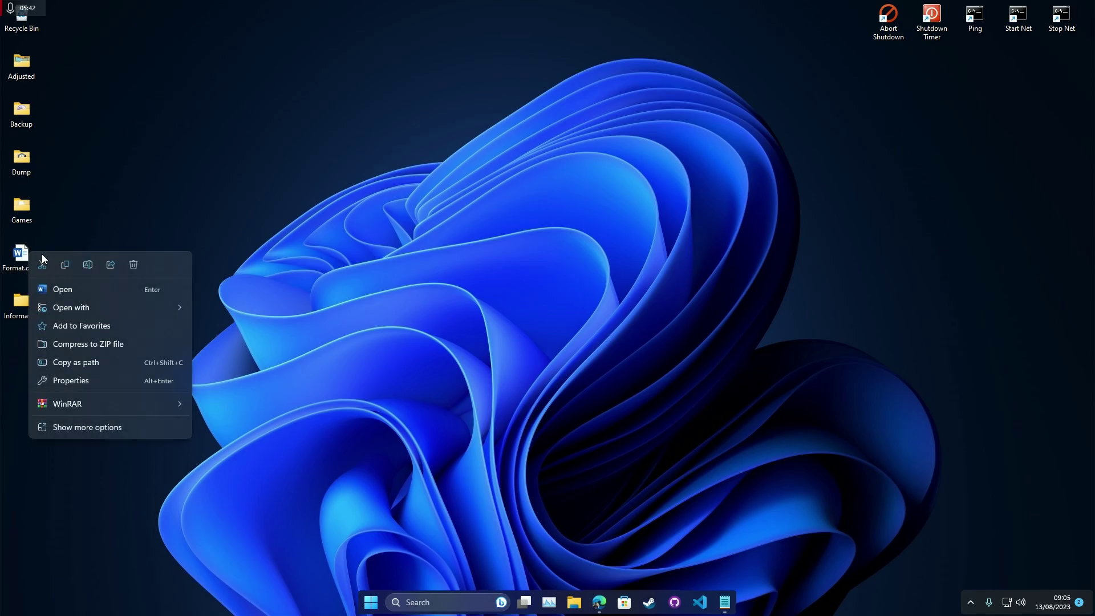
click(111, 426)
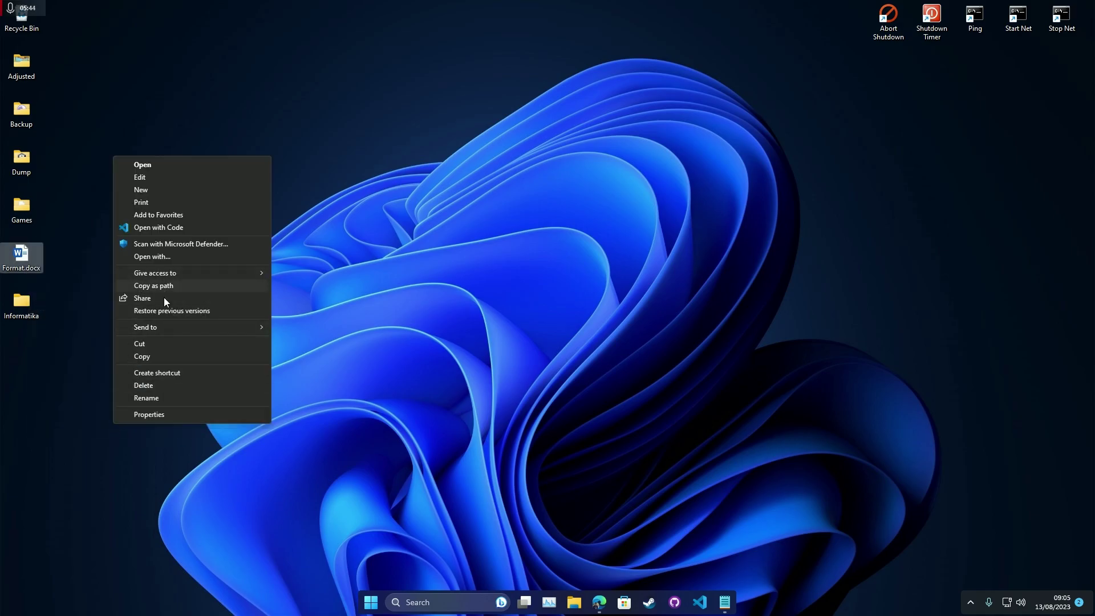
click(22, 308)
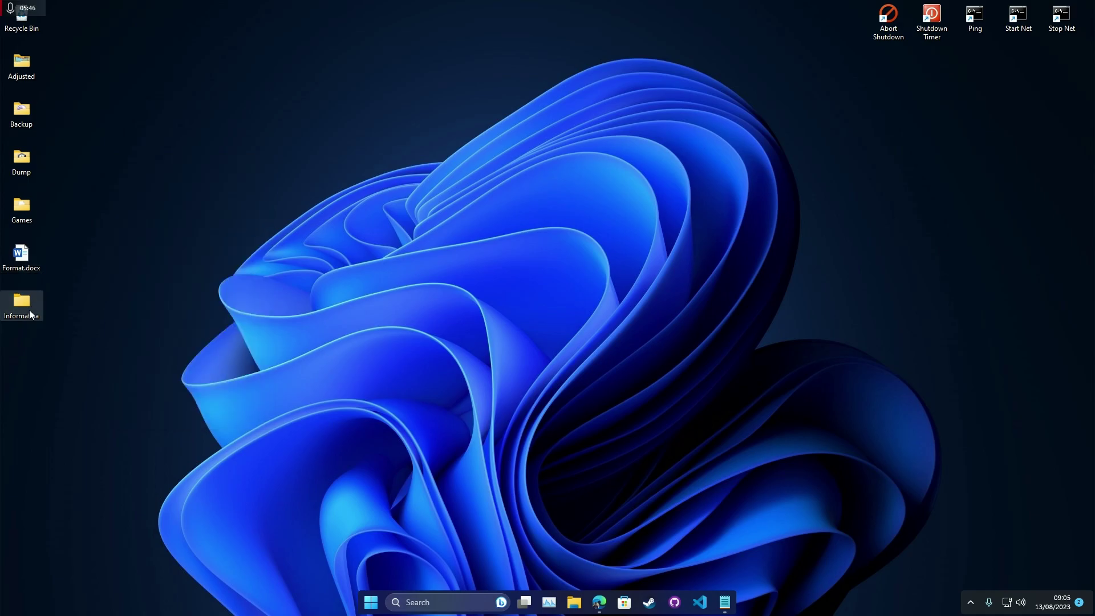
click(77, 278)
Step: Move Format.docx from the desktop into the Informatika folder
drag(26, 255, 25, 311)
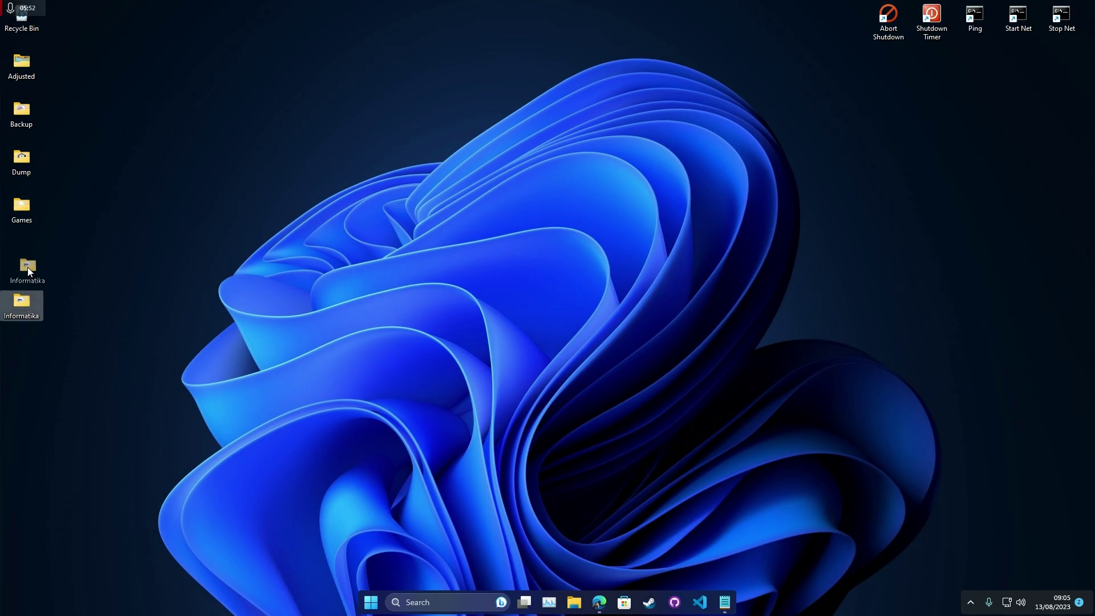
Step: Place the Informatika folder directly below the Games folder on the desktop and open it
drag(27, 268, 24, 262)
double_click(22, 255)
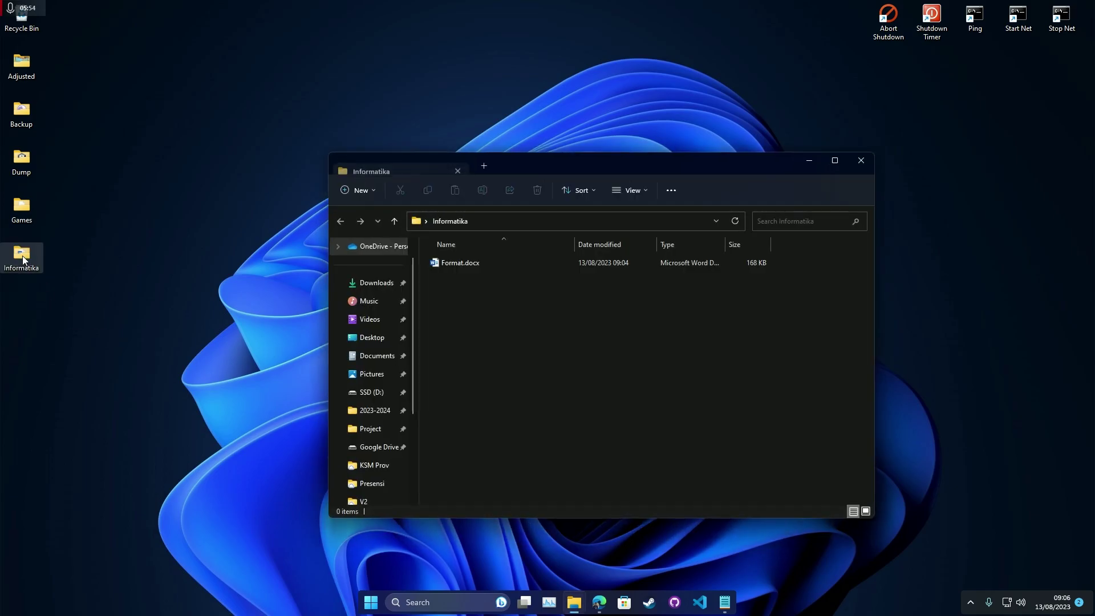
click(452, 266)
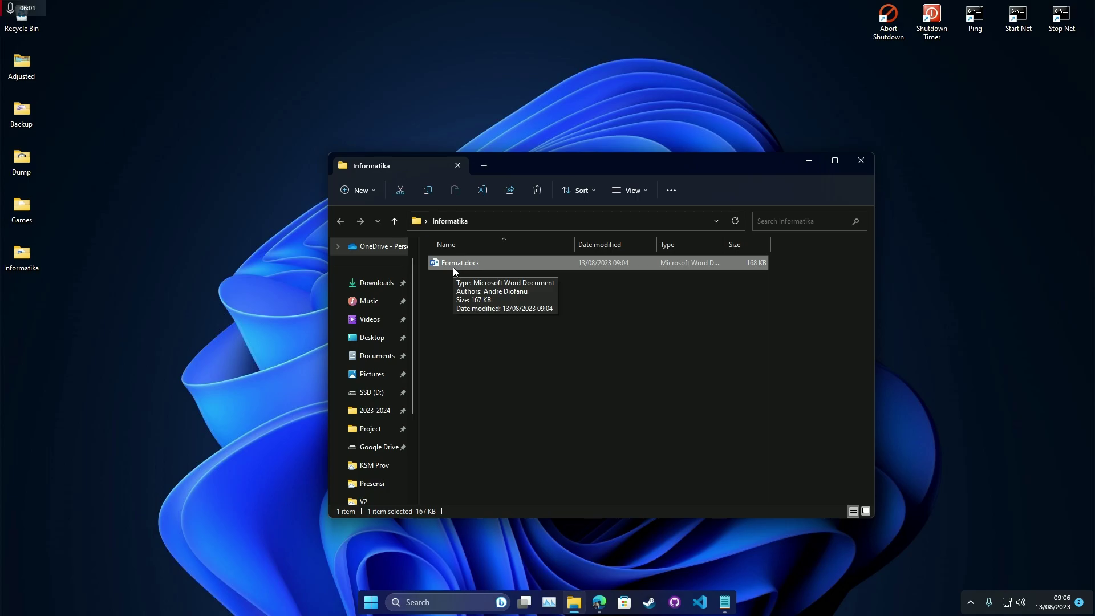
Step: Switch to Notepad, review the file naming pattern PH1_KELAS_NAMA_ABSEN.docx and the filled-in example, and return to the Informatika folder
mouse_move(726, 603)
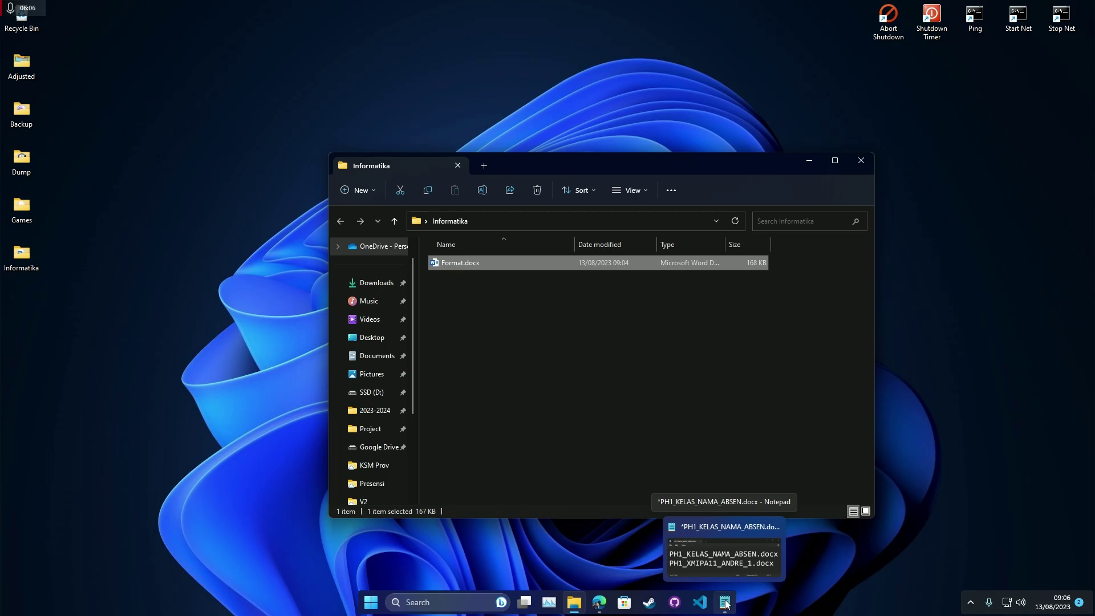
click(725, 603)
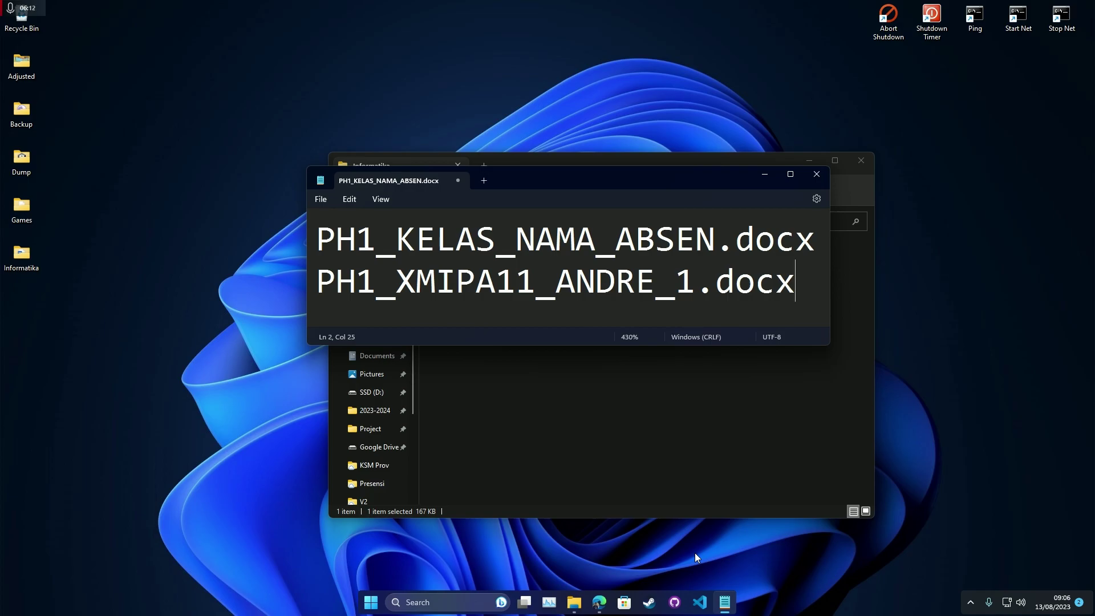
click(319, 278)
drag(320, 278, 696, 271)
click(613, 379)
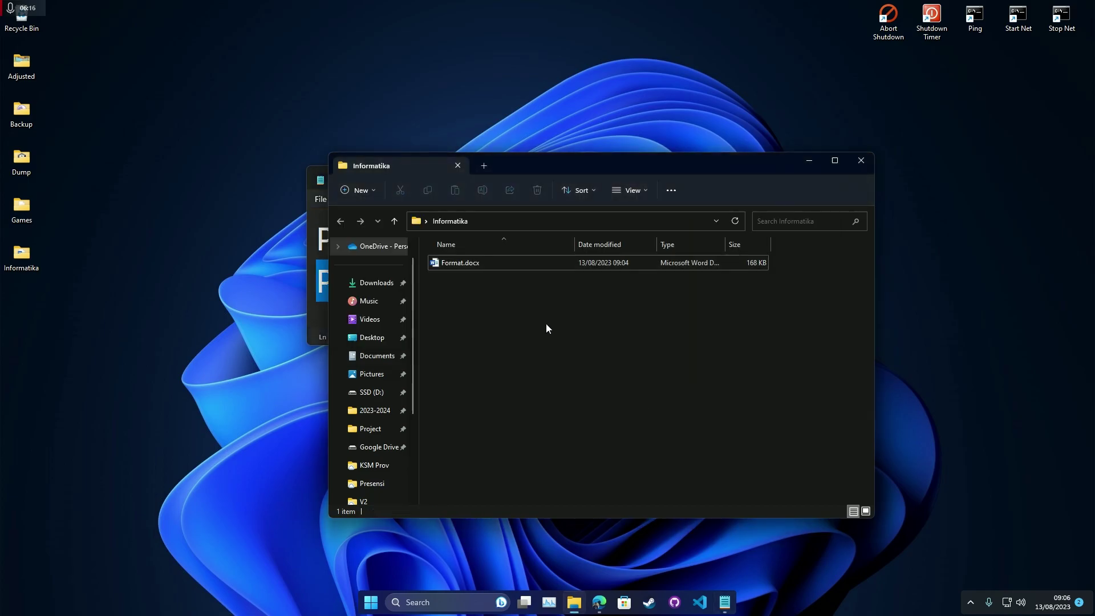
Step: Rename Format.docx following the pattern PH1_KELAS_NAMA_ABSEN, with class XMIPA11, the student's first name and attendance number 1
click(460, 261)
right_click(460, 261)
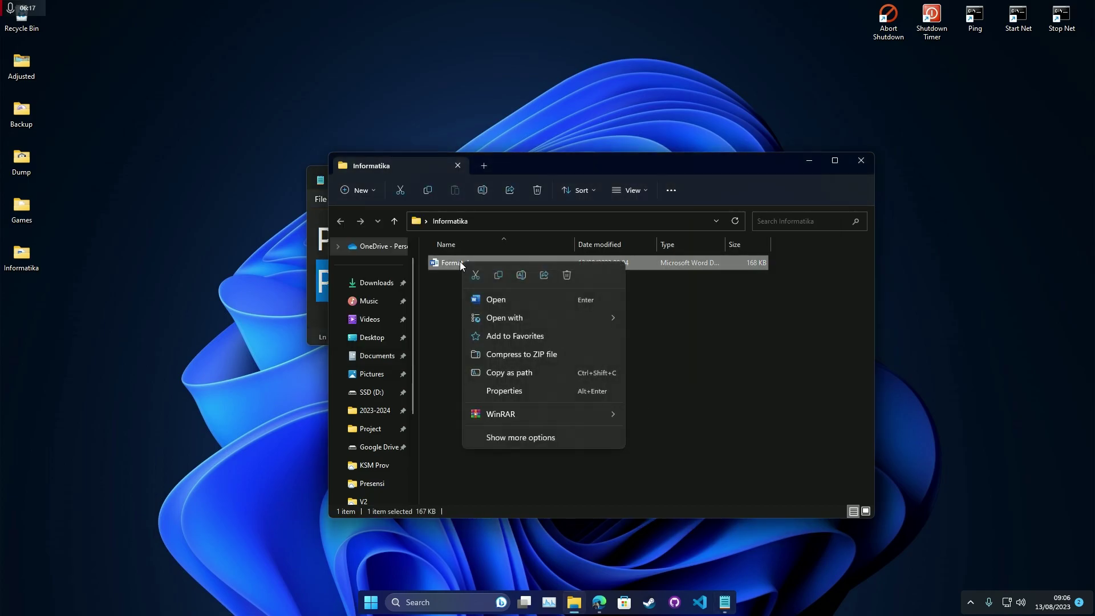
click(516, 437)
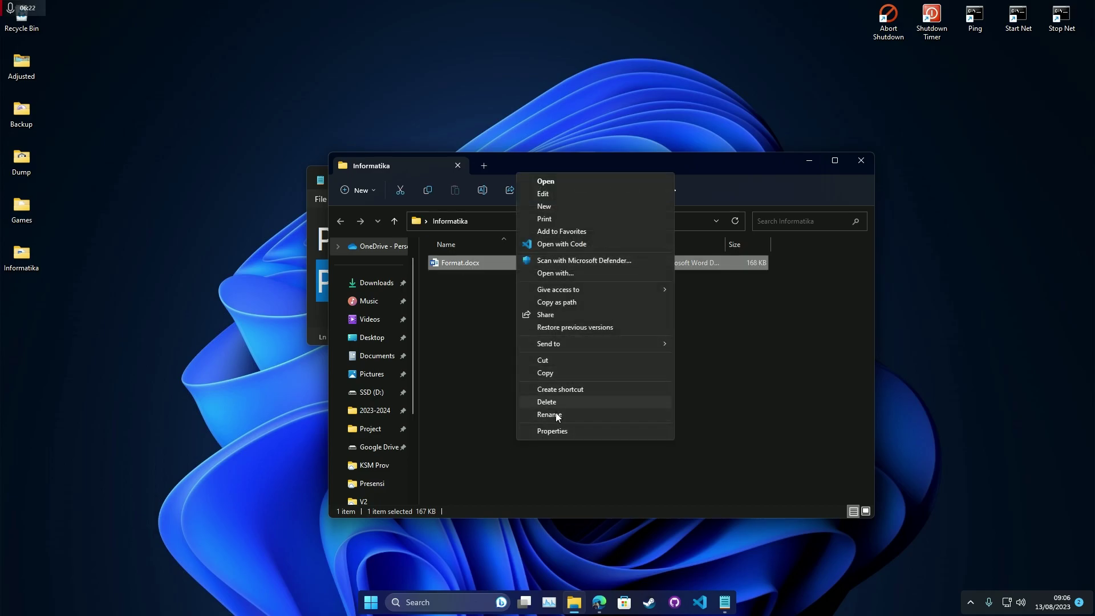
click(453, 304)
click(467, 261)
click(467, 261)
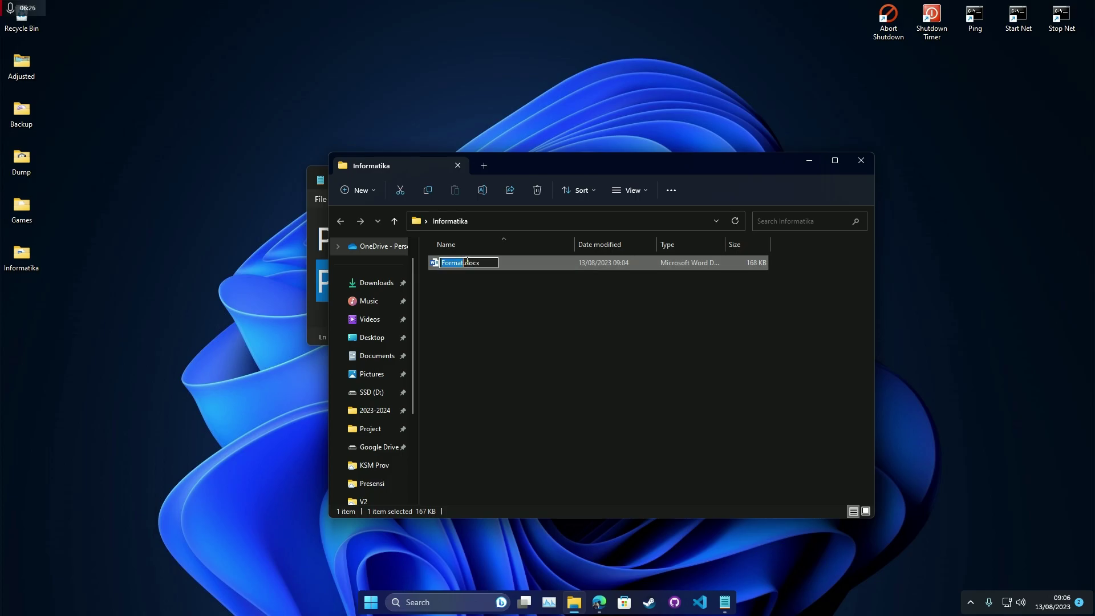
text(PH1_XMIPA11_ANDRE_1)
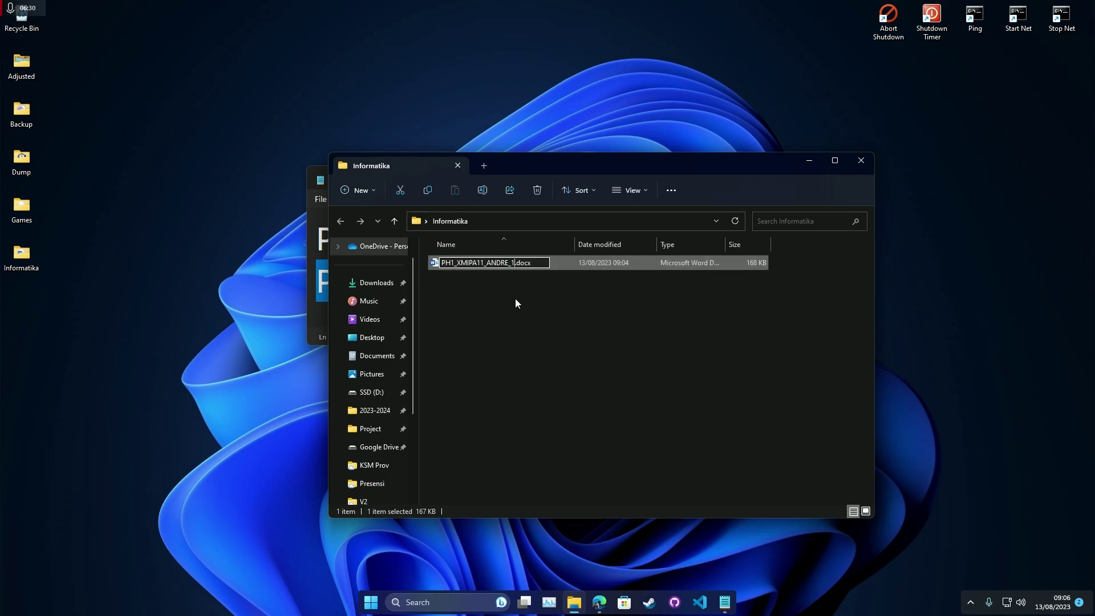
key(Return)
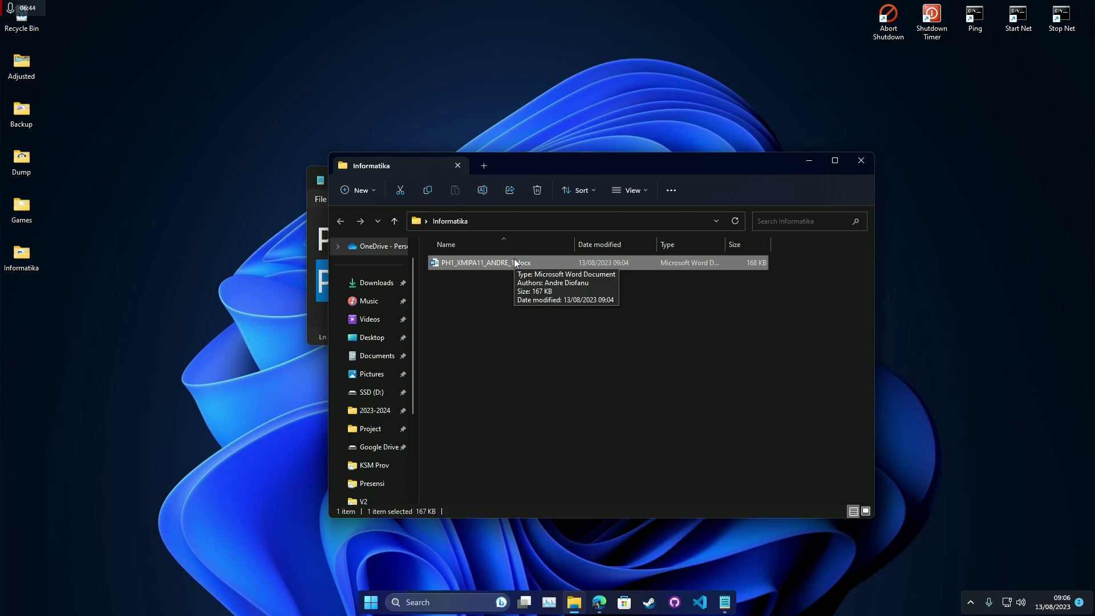
click(505, 280)
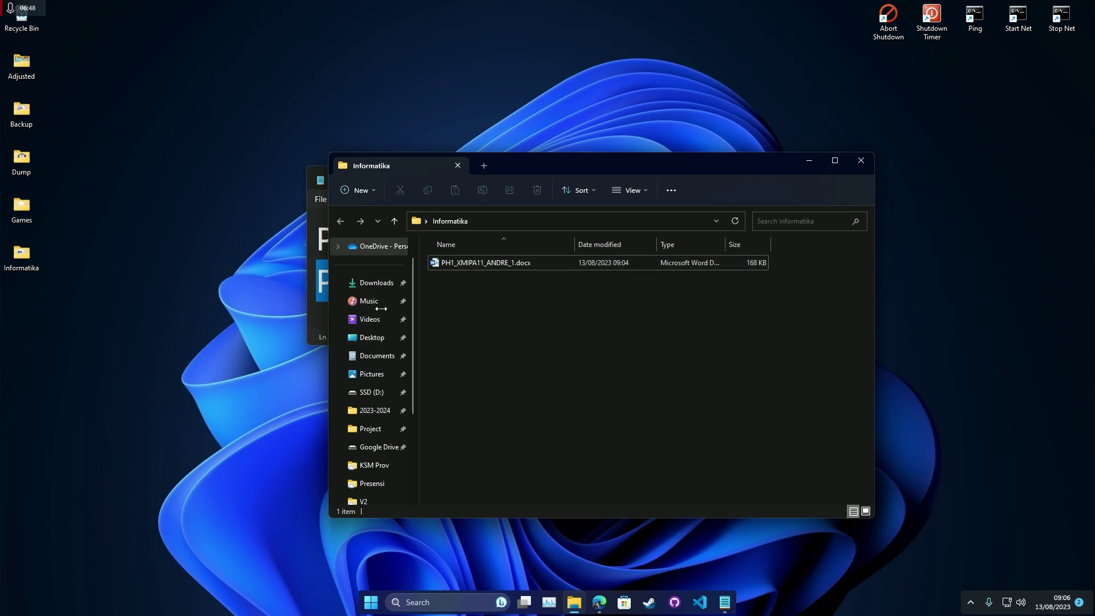
Step: Minimize the Notepad window and open the renamed report document from the Informatika folder in Word
click(320, 280)
click(764, 174)
double_click(477, 265)
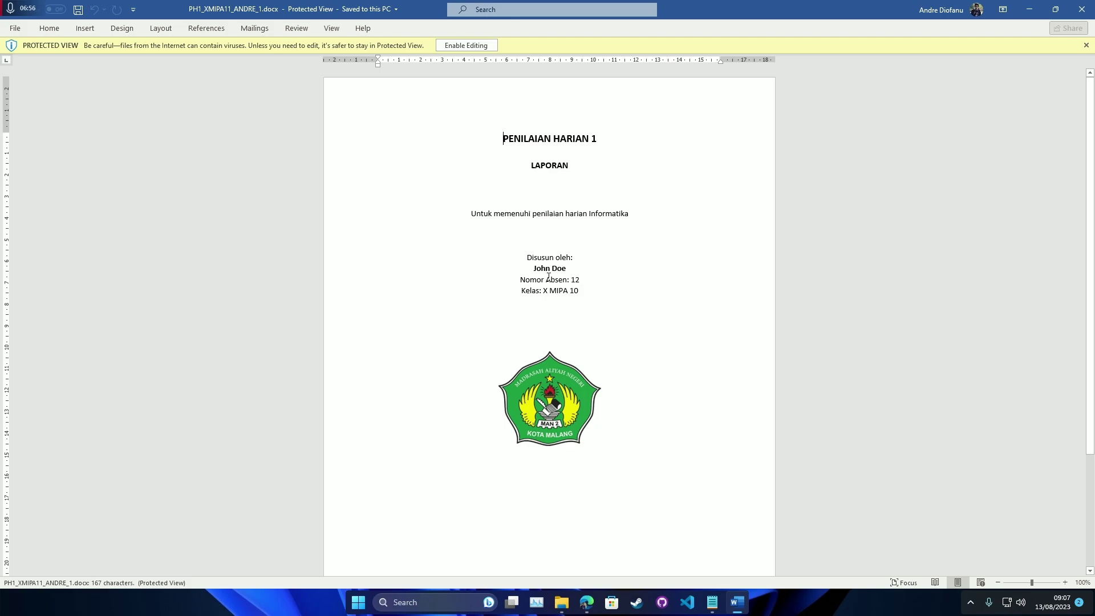
Step: Look over the report's cover page and enable editing for the document
scroll(514, 317, down, 4)
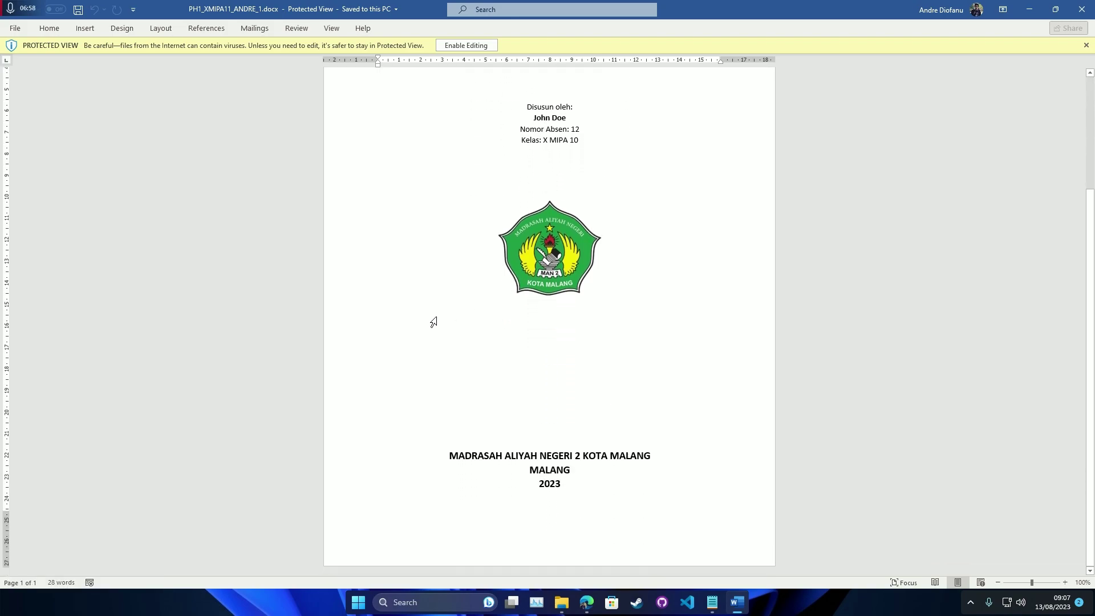
scroll(504, 332, up, 3)
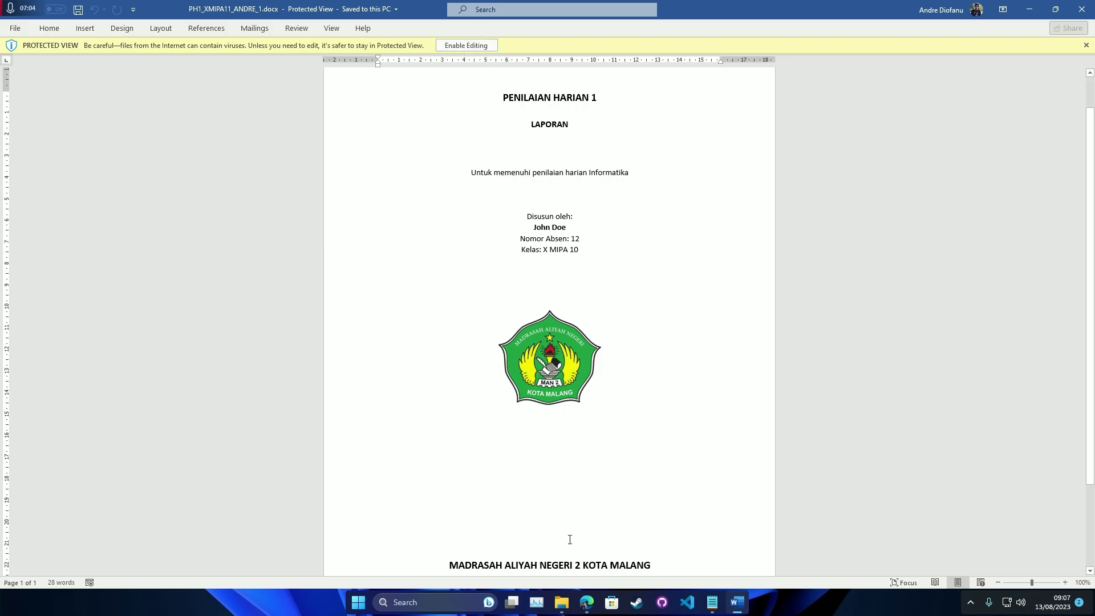
click(562, 603)
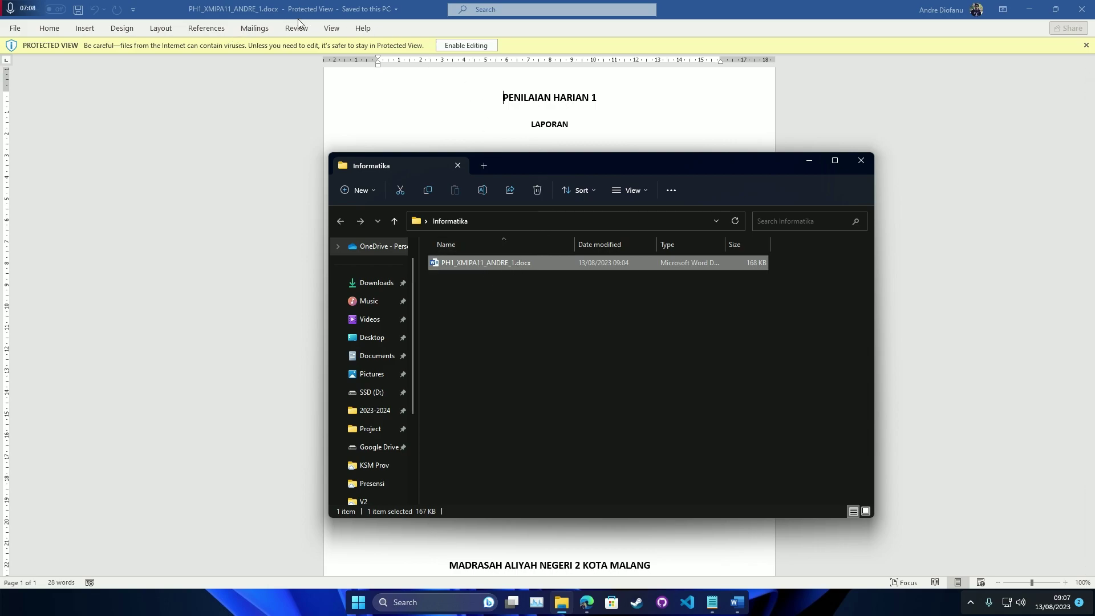
click(528, 97)
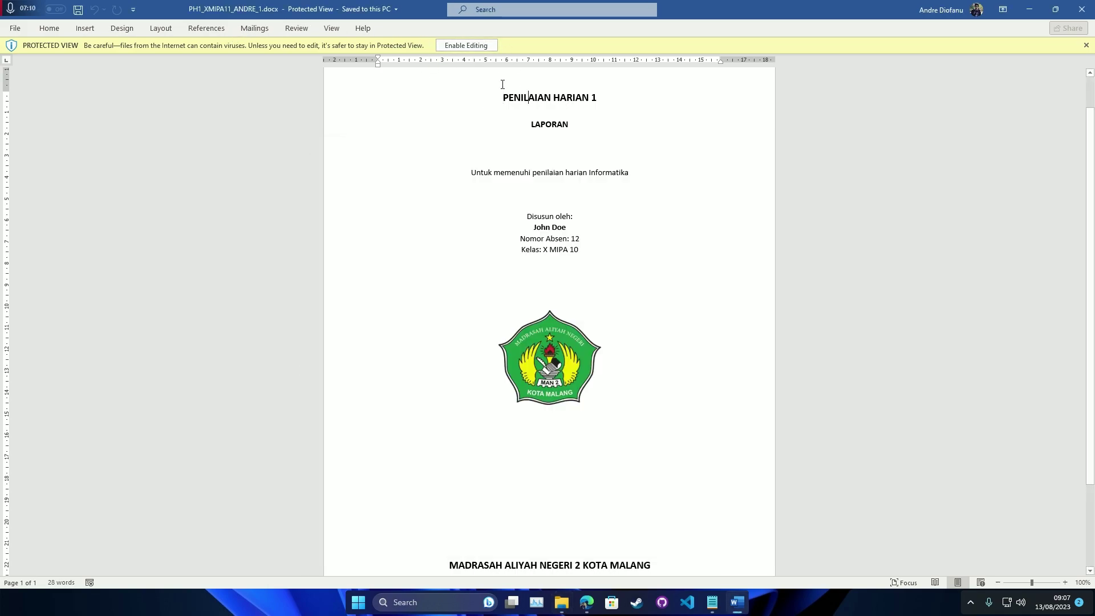
click(484, 49)
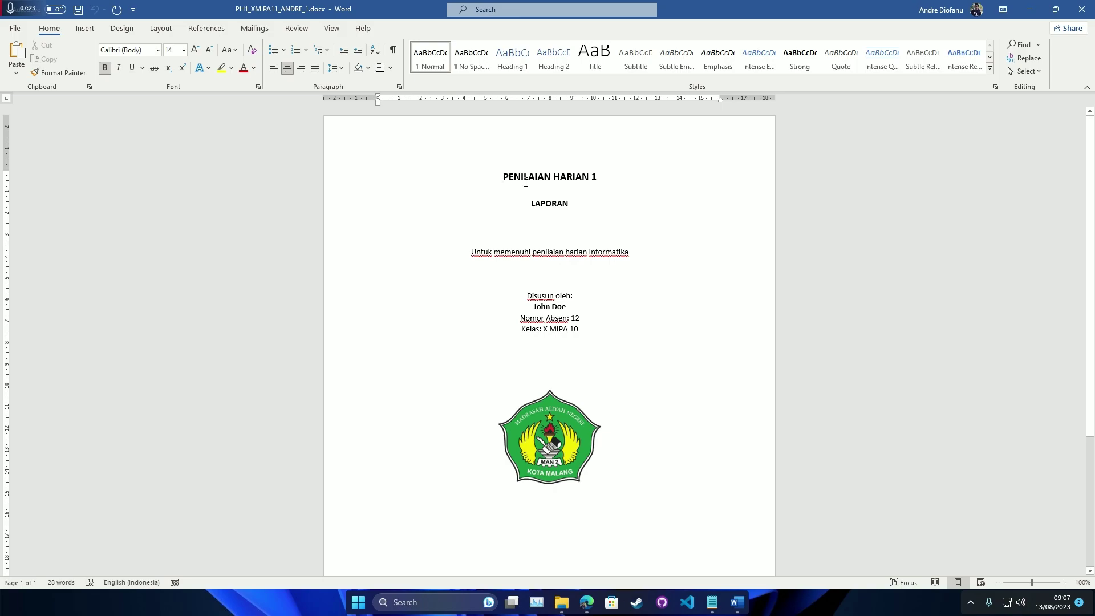
Step: Replace the placeholder author name under "Disusun oleh:" on the cover page with the student's first name
scroll(576, 246, down, 2)
click(588, 254)
key(BackSpace)
key(BackSpace)
key(BackSpace)
key(BackSpace)
key(BackSpace)
key(BackSpace)
key(BackSpace)
key(BackSpace)
text(Andre)
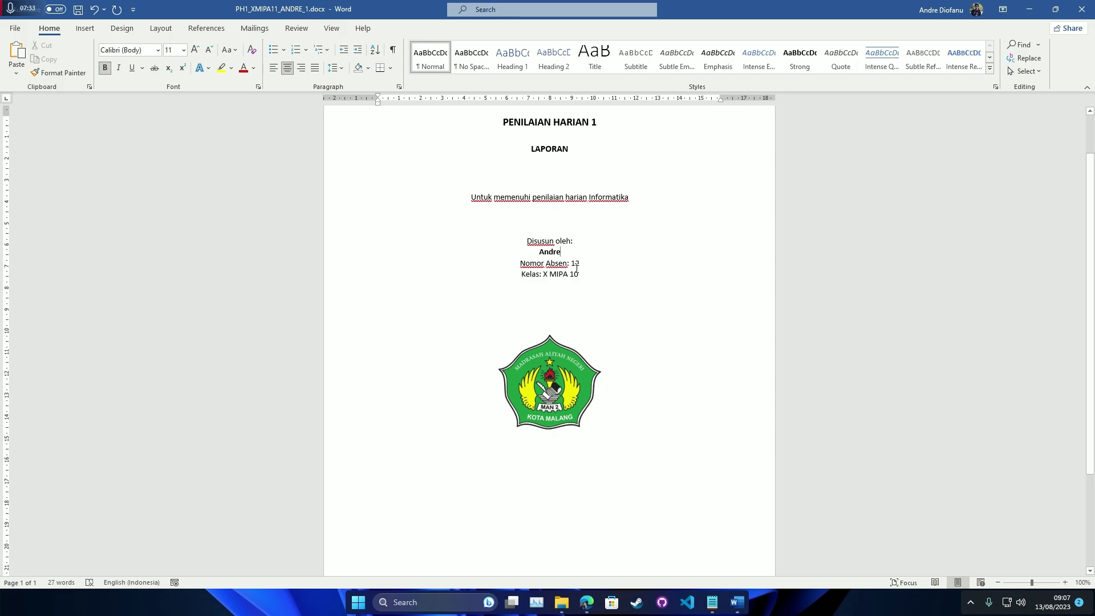
Step: Set the Nomor Absen on the cover page to 10
double_click(576, 265)
text(10)
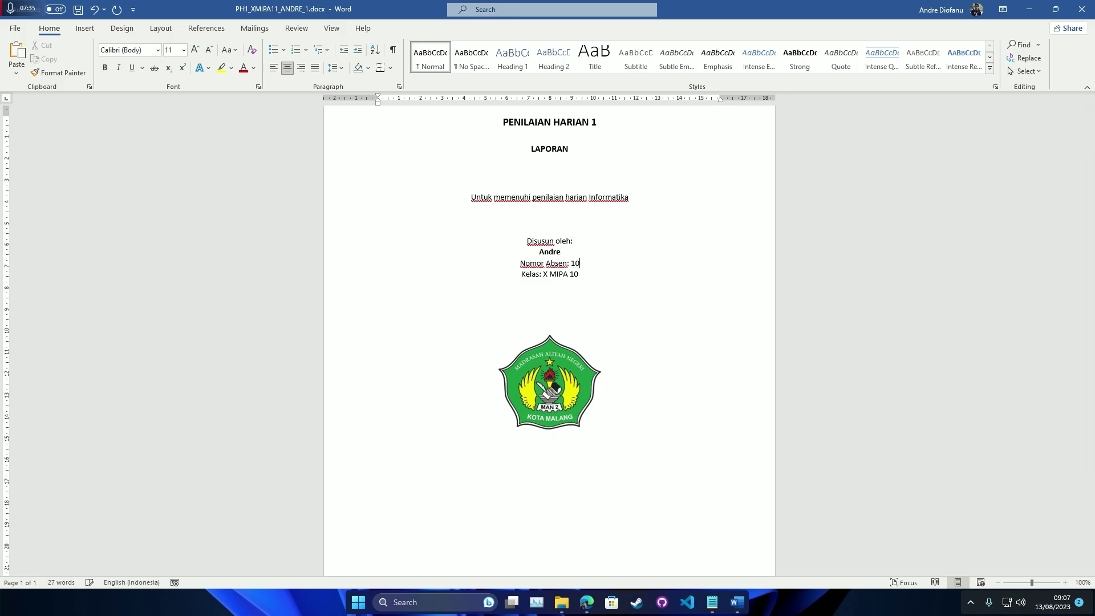
scroll(547, 289, down, 1)
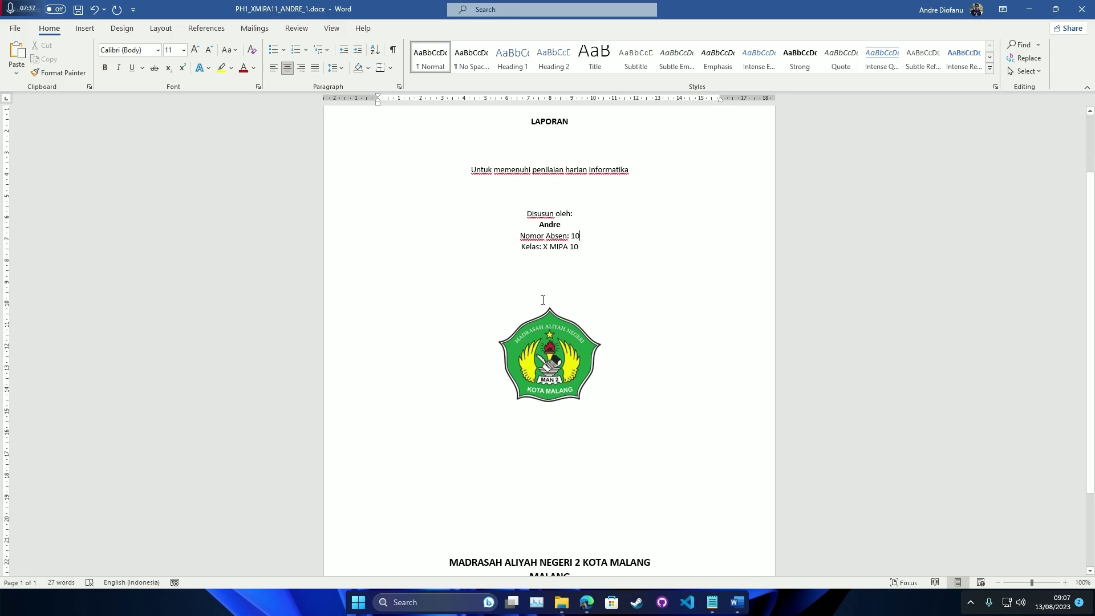
scroll(419, 377, down, 4)
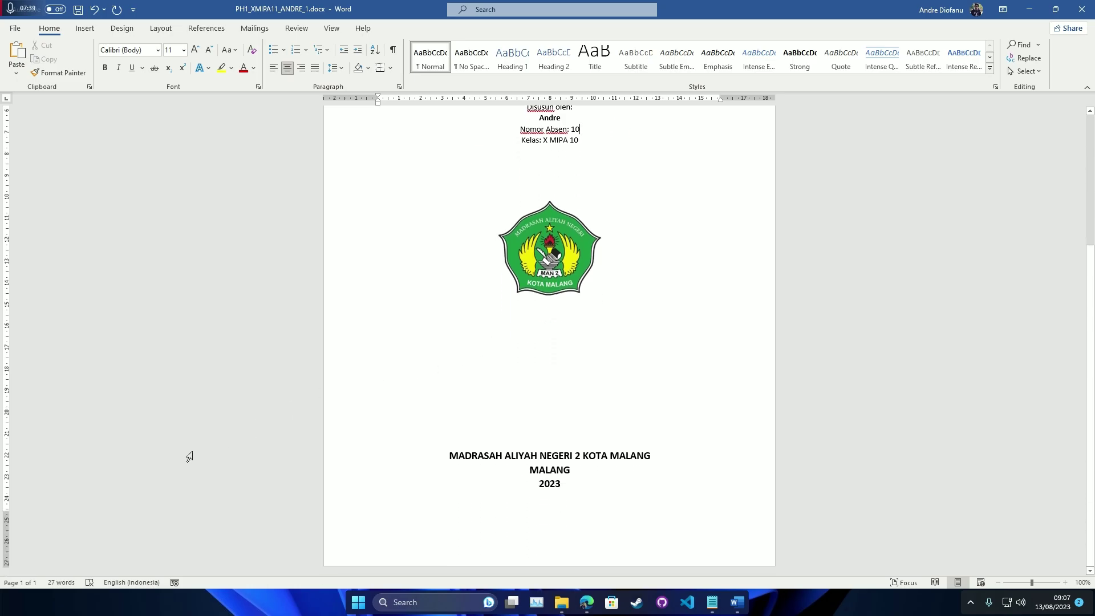
Step: Switch to Google Drive in the browser, open Contoh Laporan.pdf and compare its cover page with the Word document
click(587, 602)
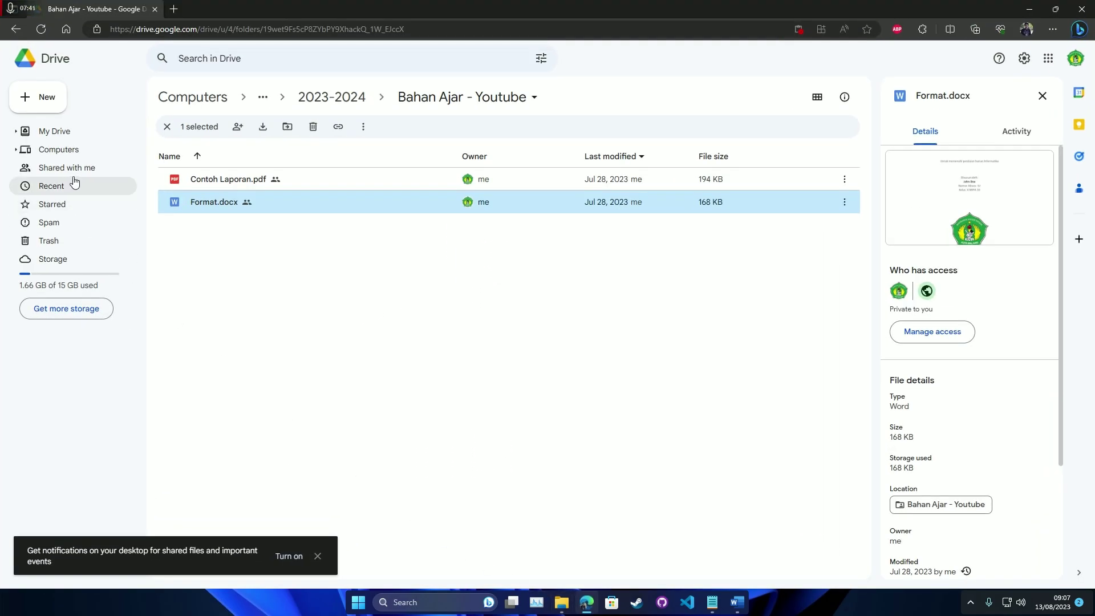
double_click(247, 180)
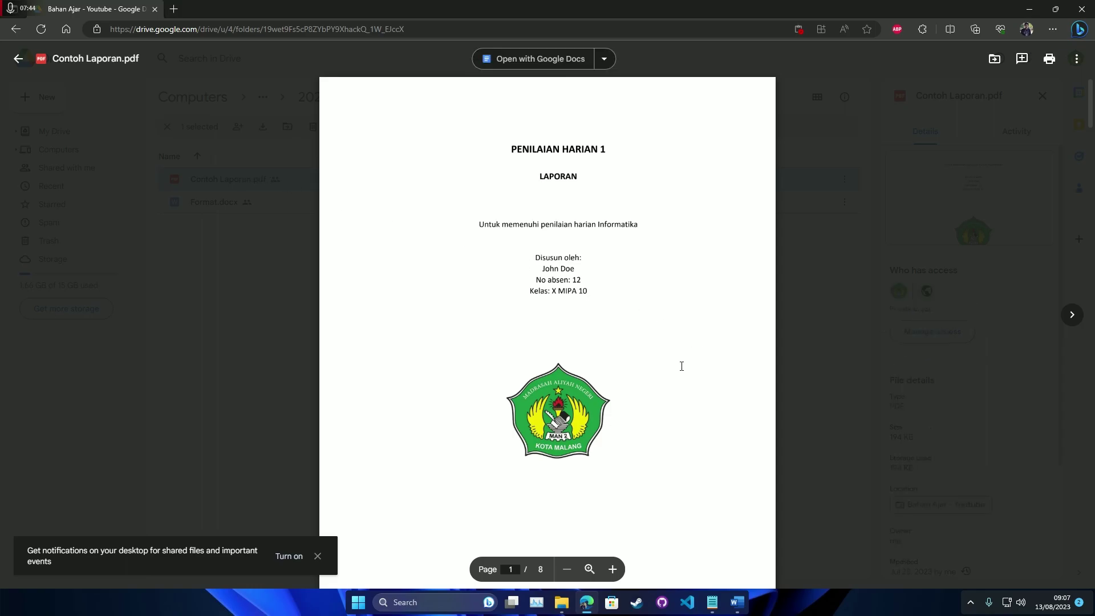
scroll(665, 354, down, 4)
scroll(650, 320, up, 3)
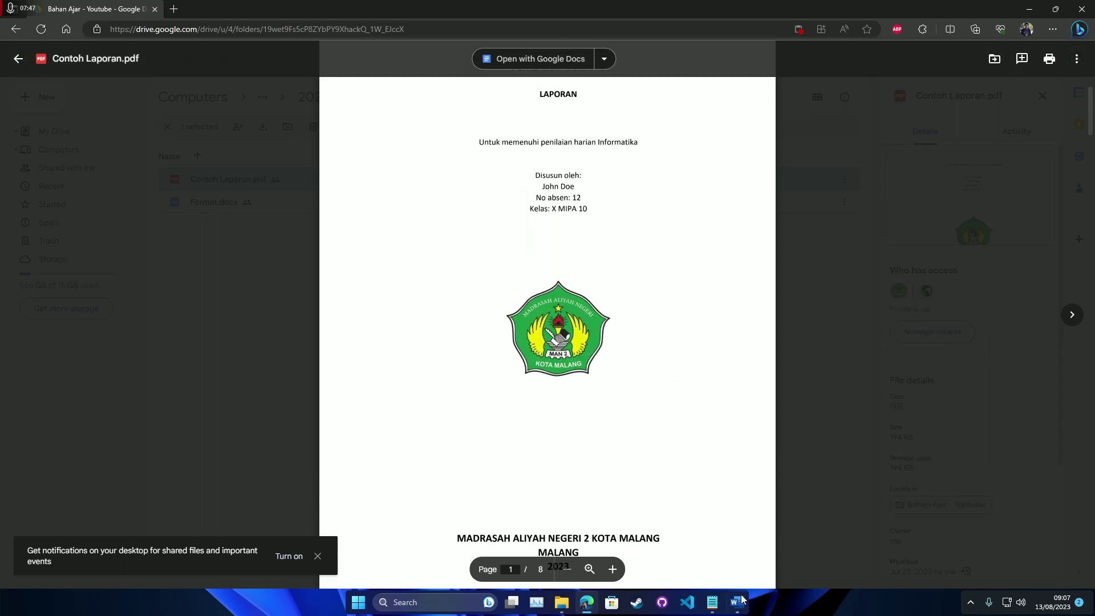
click(738, 602)
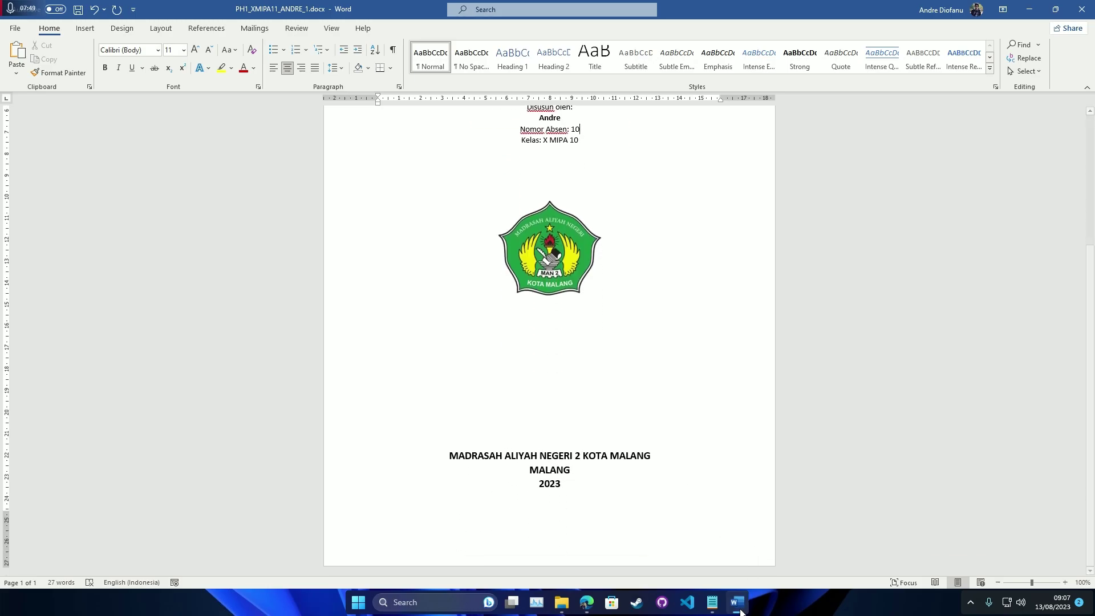
click(741, 609)
Step: Examine the page numbering at the foot of the cover page and the DAFTAR ISI page in Contoh Laporan.pdf
scroll(536, 376, down, 8)
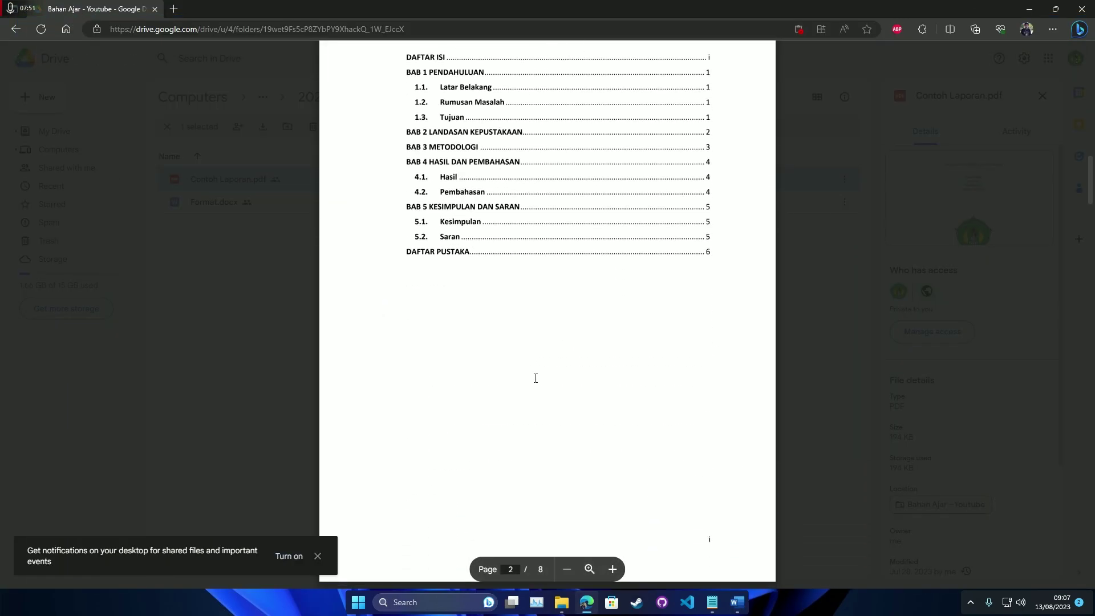
scroll(536, 378, up, 2)
scroll(500, 217, up, 3)
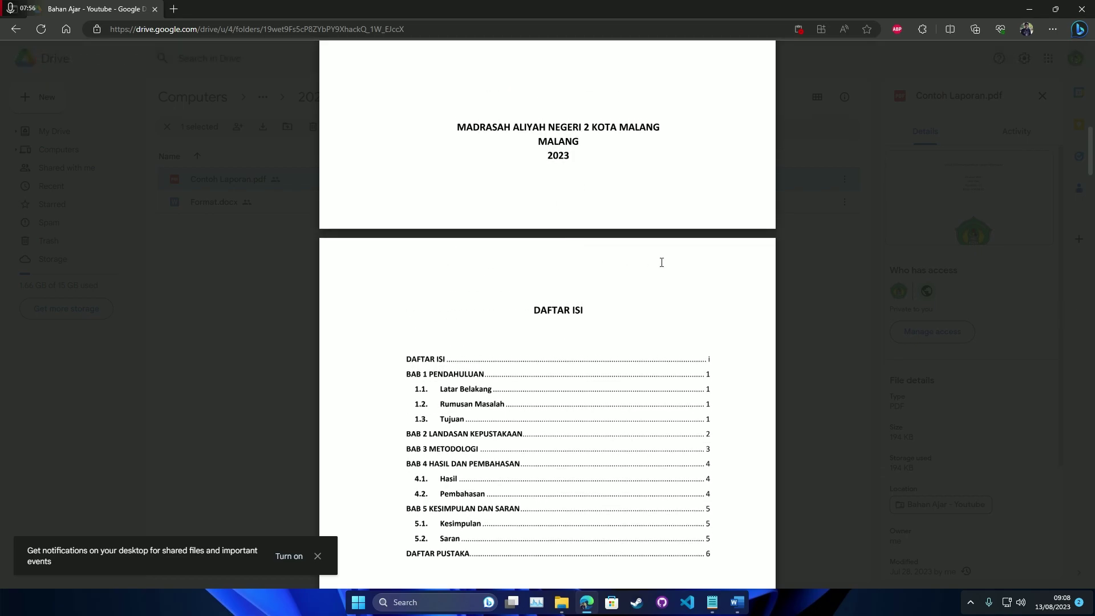
scroll(713, 216, up, 2)
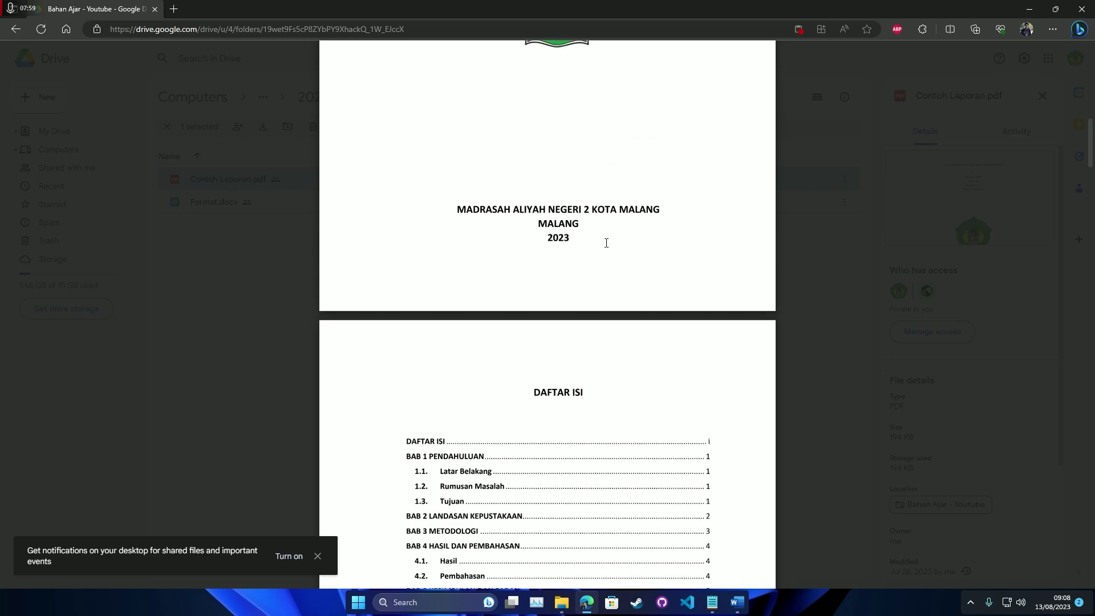
mouse_move(736, 262)
mouse_down()
mouse_move(713, 301)
mouse_move(734, 290)
mouse_up()
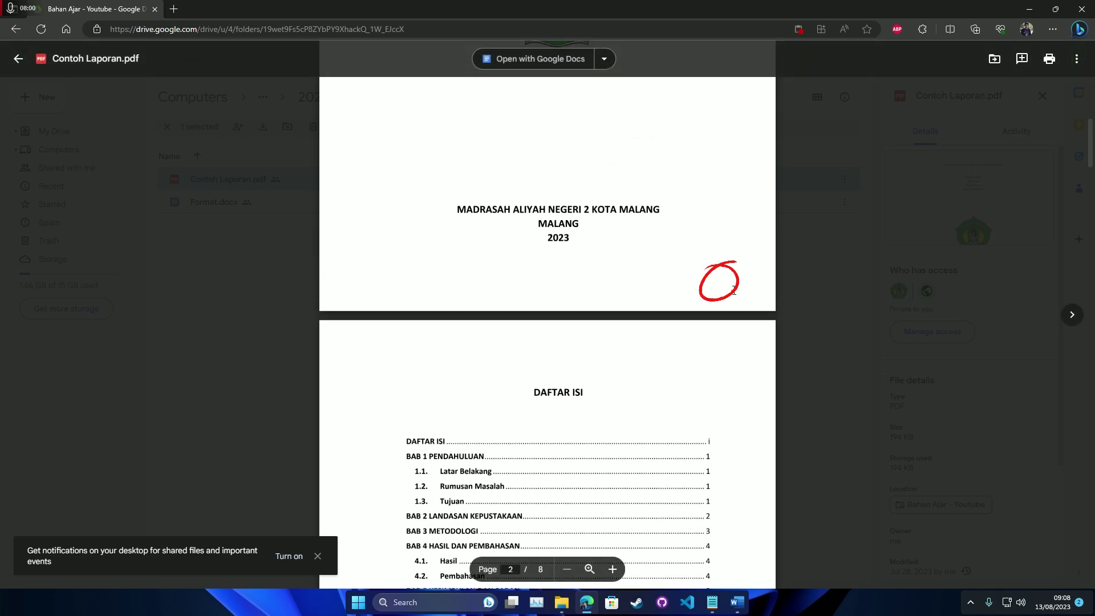
scroll(725, 320, down, 12)
drag(726, 329, 723, 358)
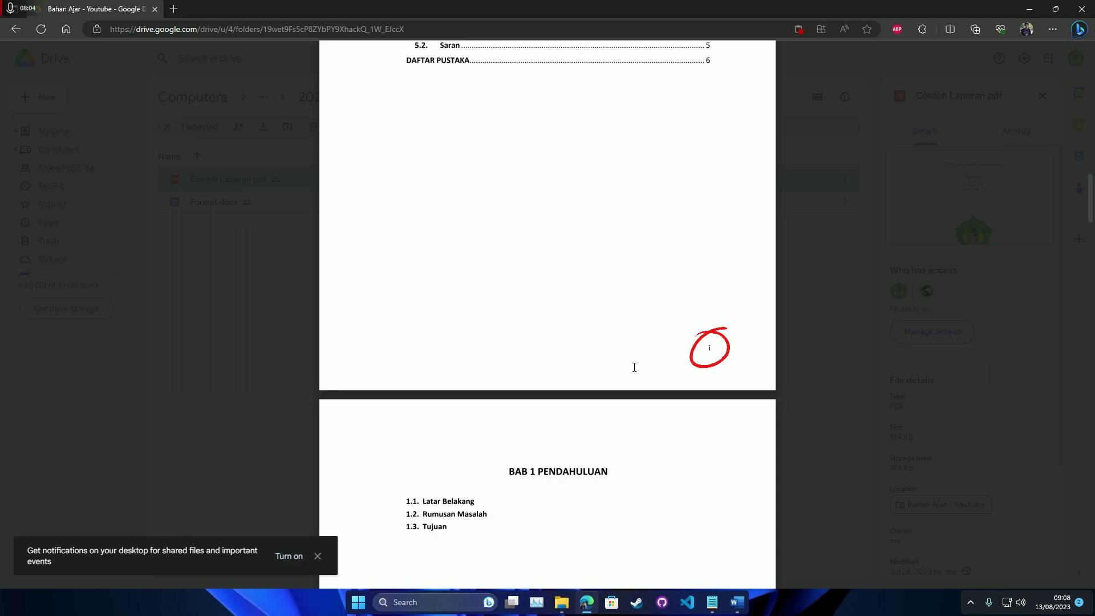
scroll(713, 353, up, 1)
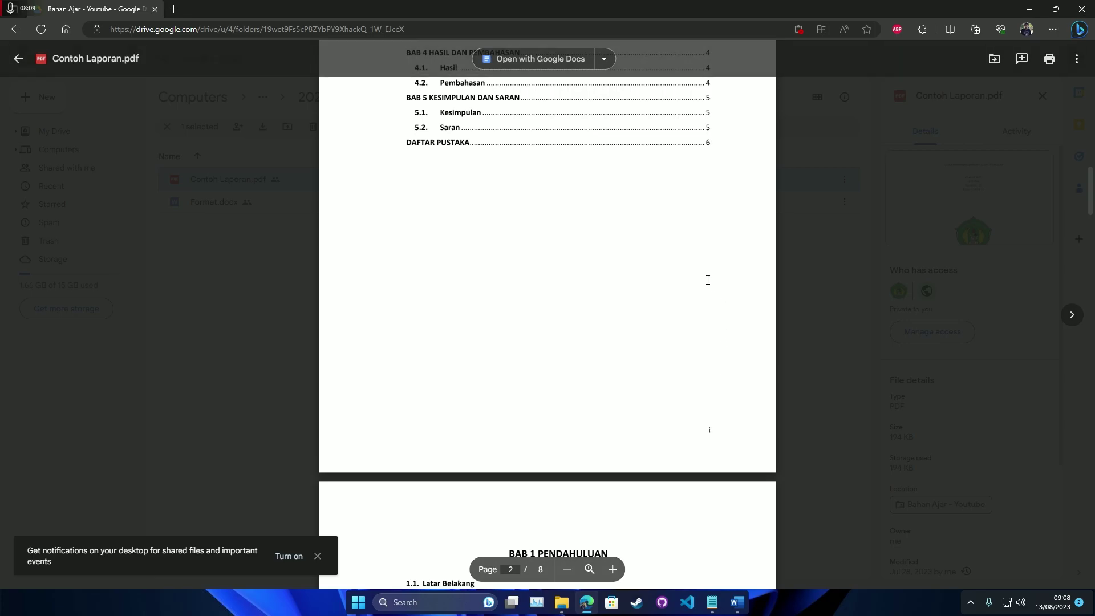
scroll(690, 377, up, 4)
scroll(694, 358, up, 3)
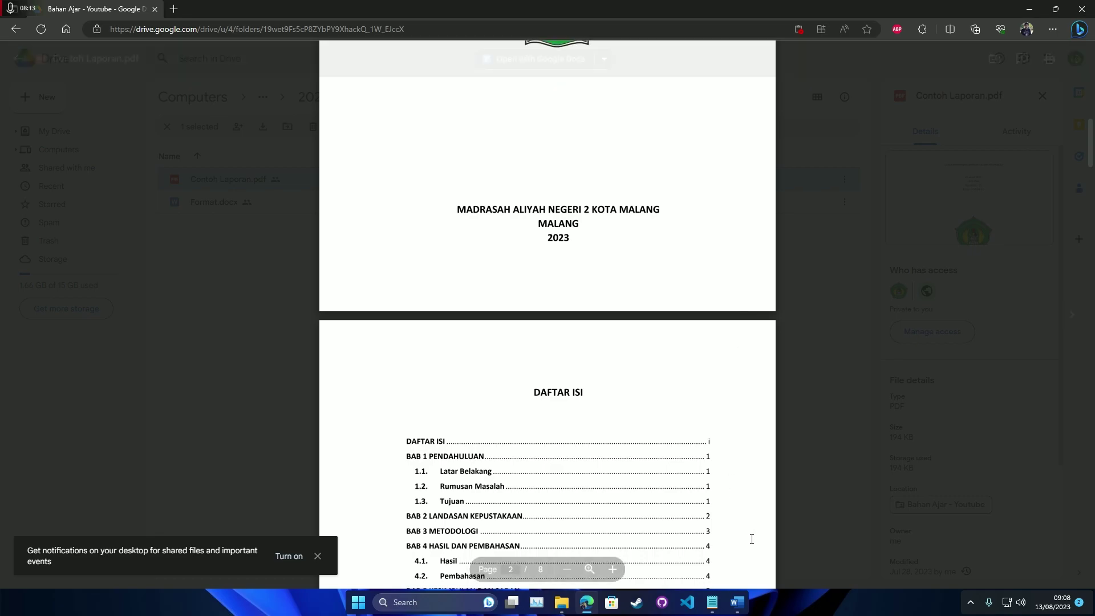
Step: Return to the Word document and review its cover page from the title down to the year
key(alt+Tab)
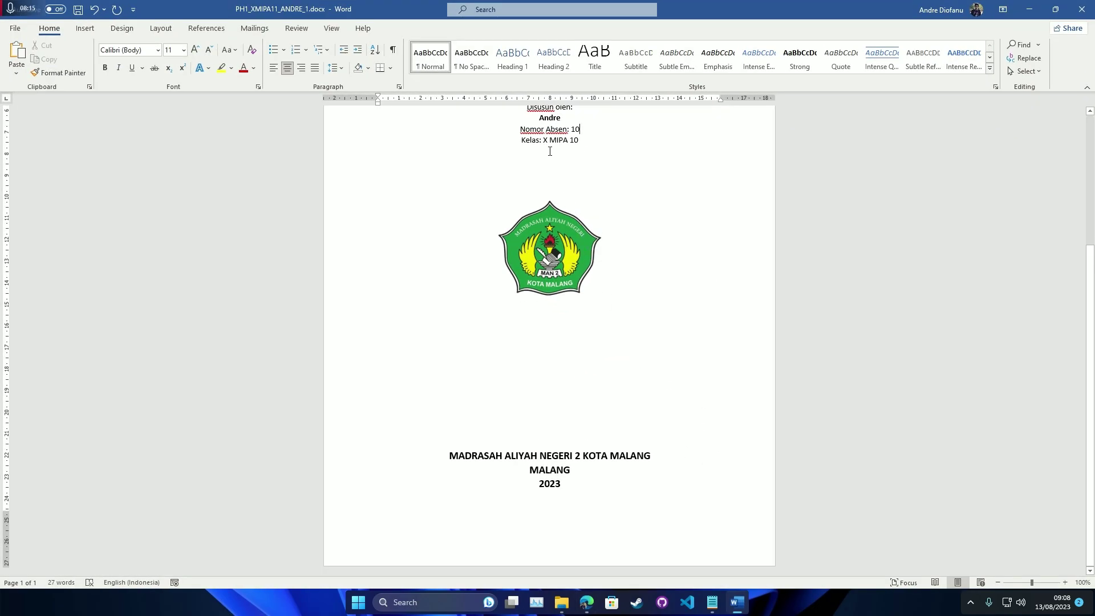
scroll(648, 326, up, 5)
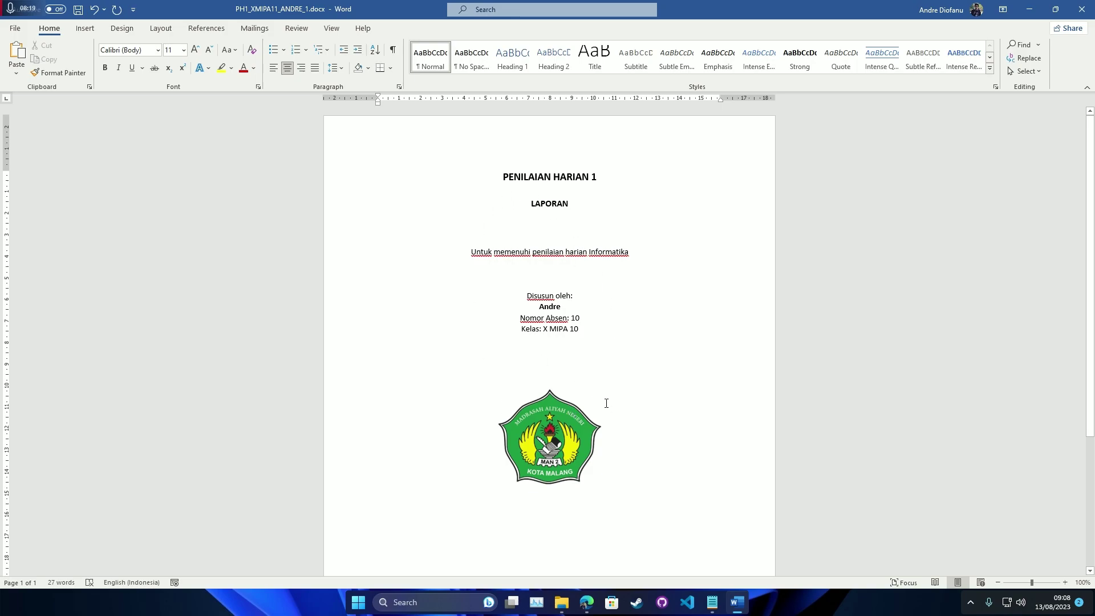
scroll(607, 403, down, 5)
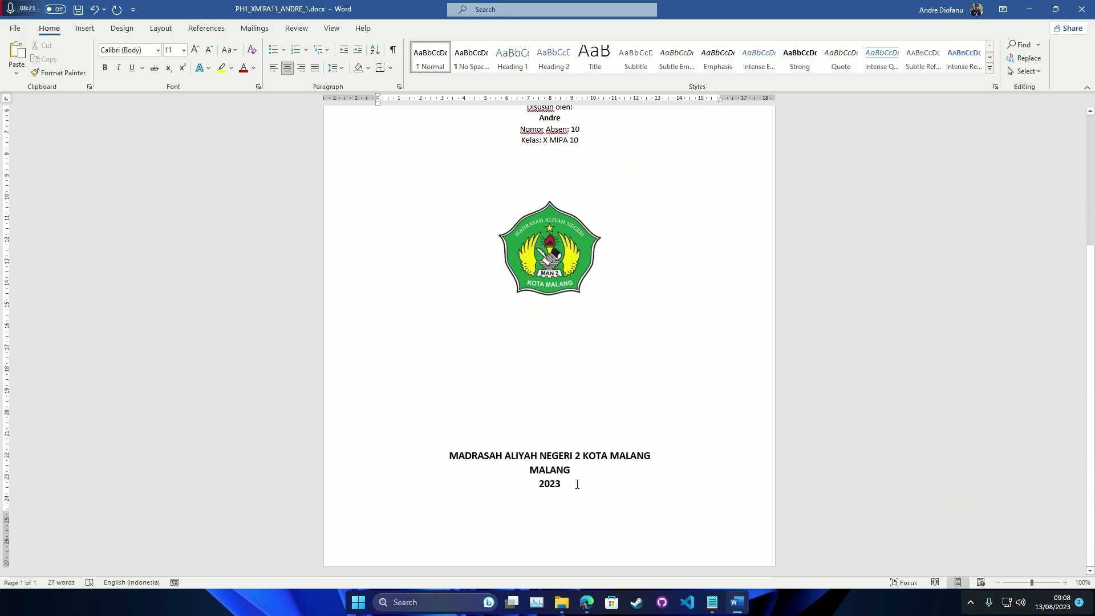
Step: Insert a Next Page section break after the year 2023 at the end of the cover page
click(576, 484)
click(160, 28)
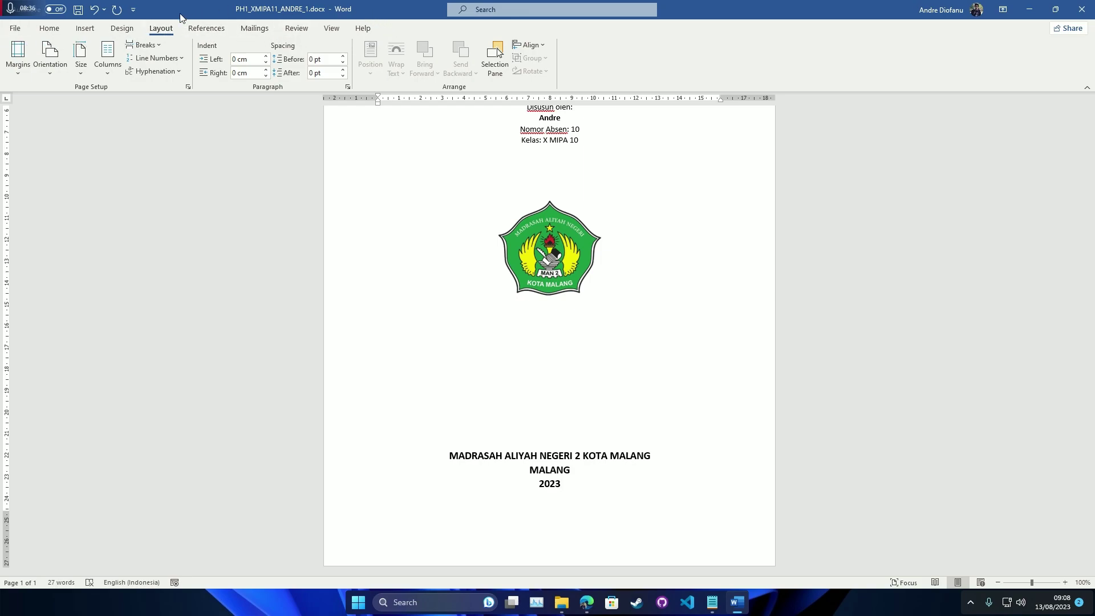
click(144, 46)
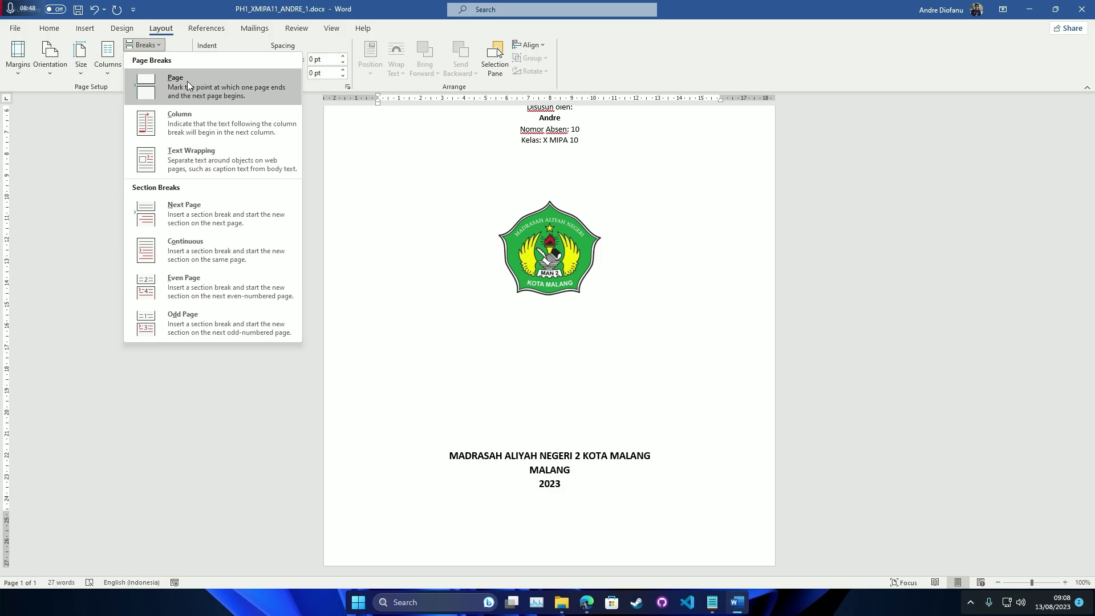
click(73, 188)
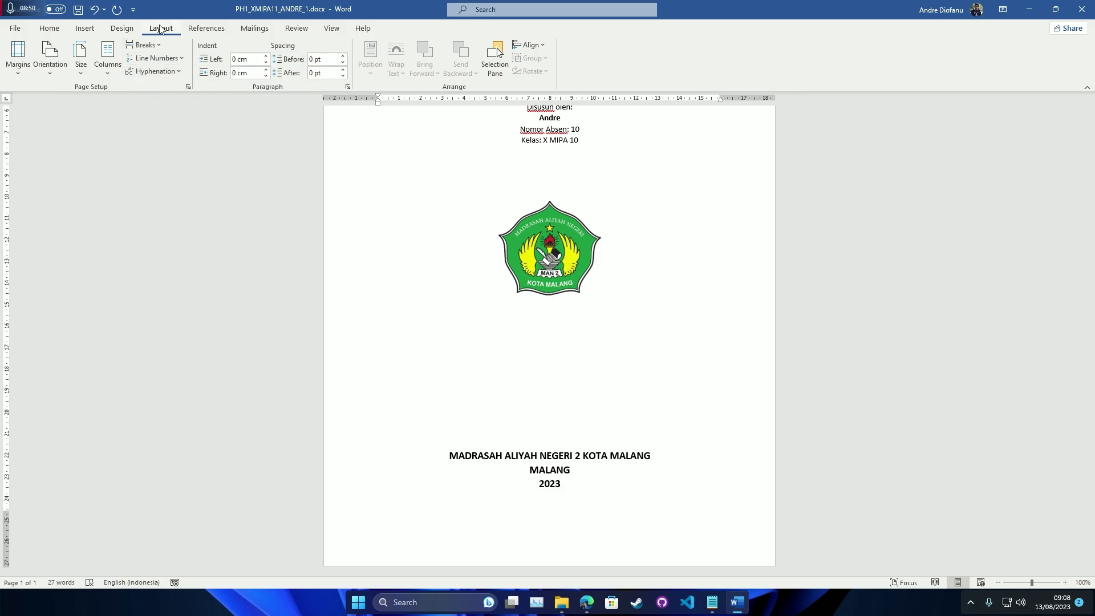
click(150, 47)
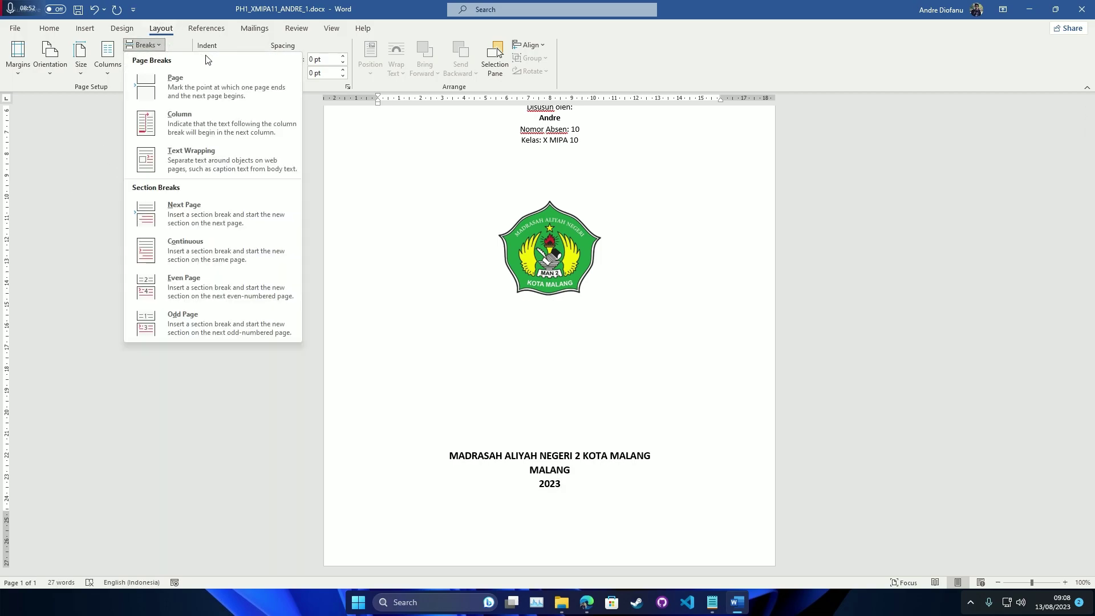
click(257, 209)
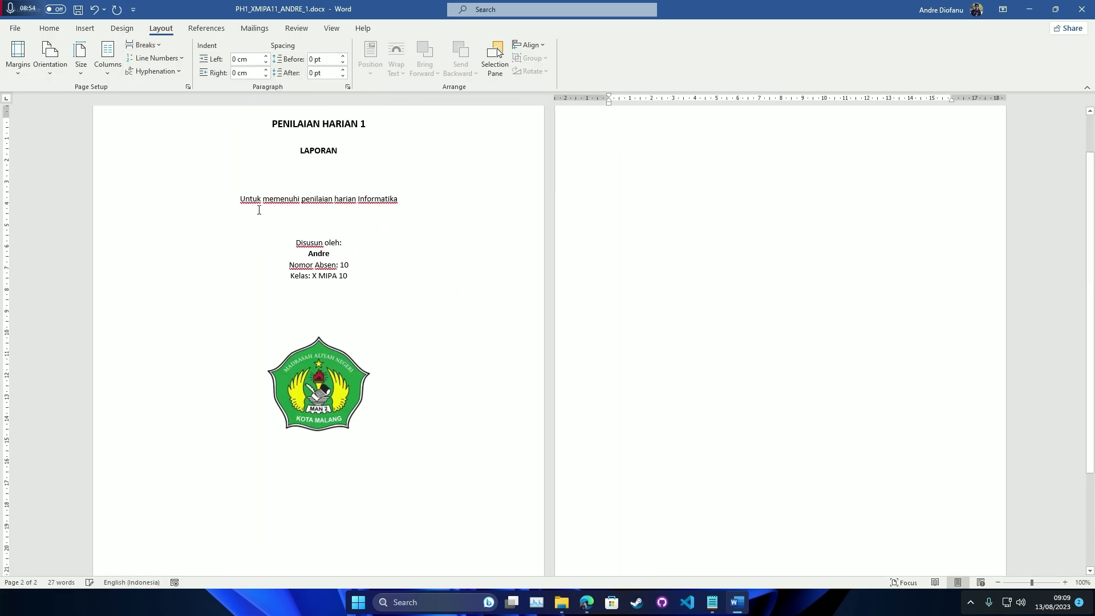
Step: Enter the heading DAFTAR ISI on the new second page
ctrl+scroll(687, 296, up, 2)
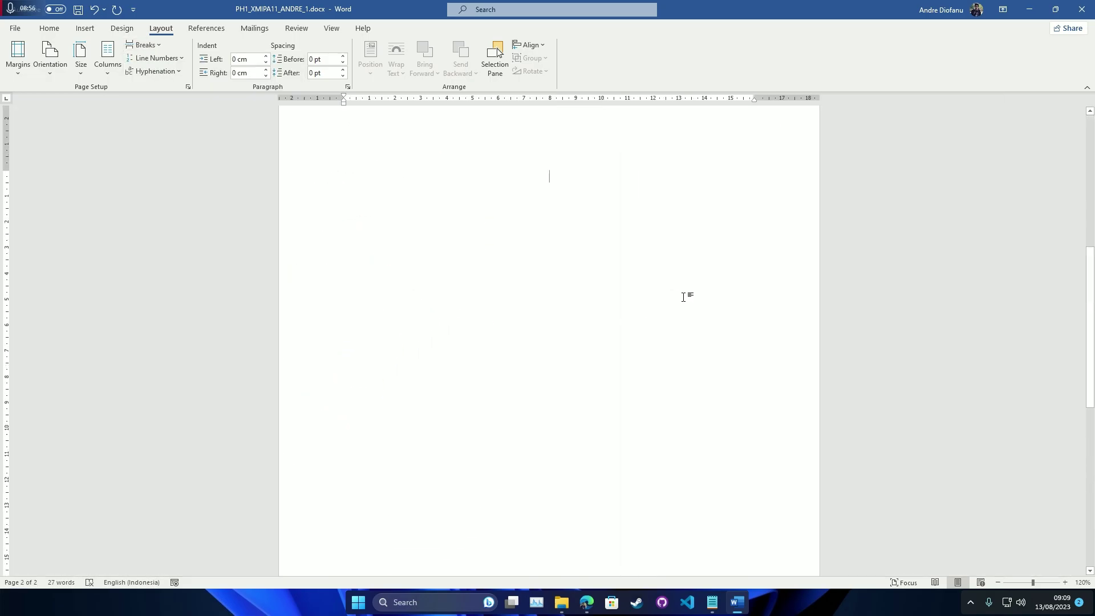
scroll(636, 302, up, 5)
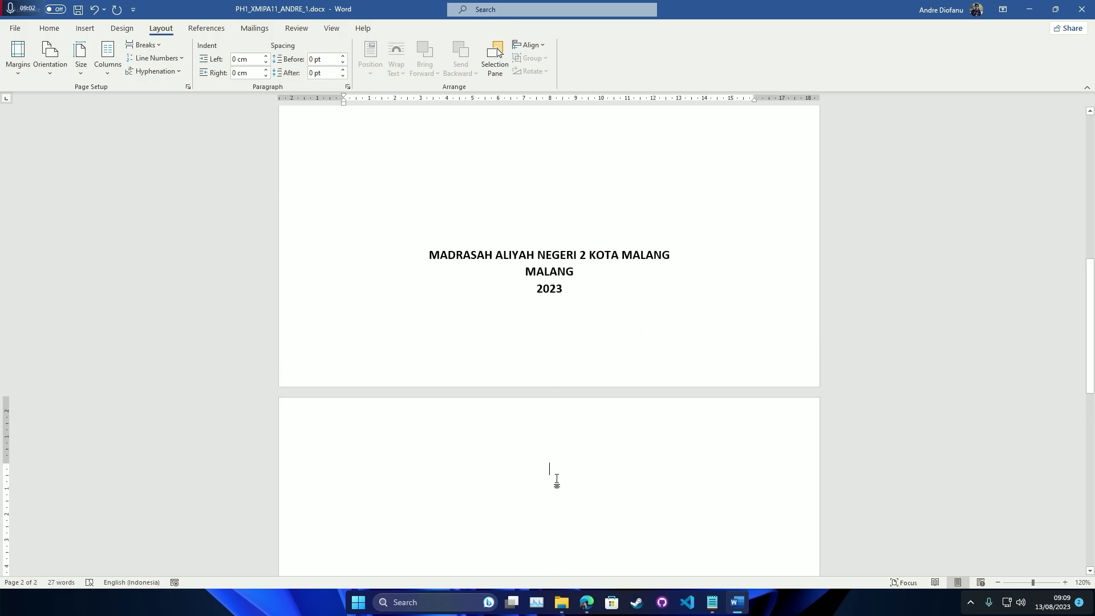
text(DAFTAR ISI)
scroll(557, 477, down, 2)
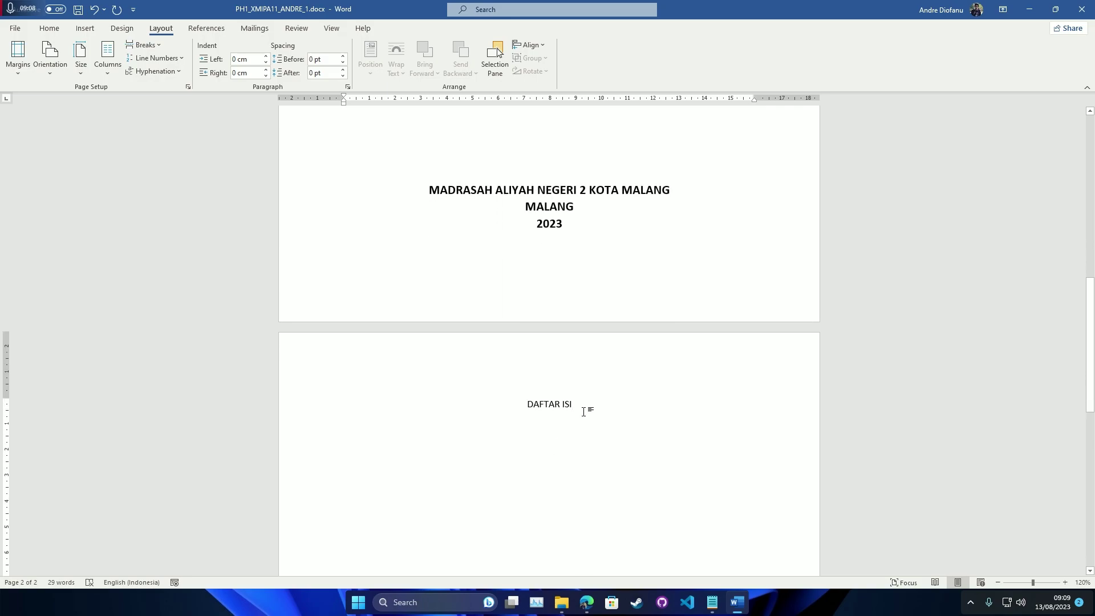
drag(582, 405, 534, 406)
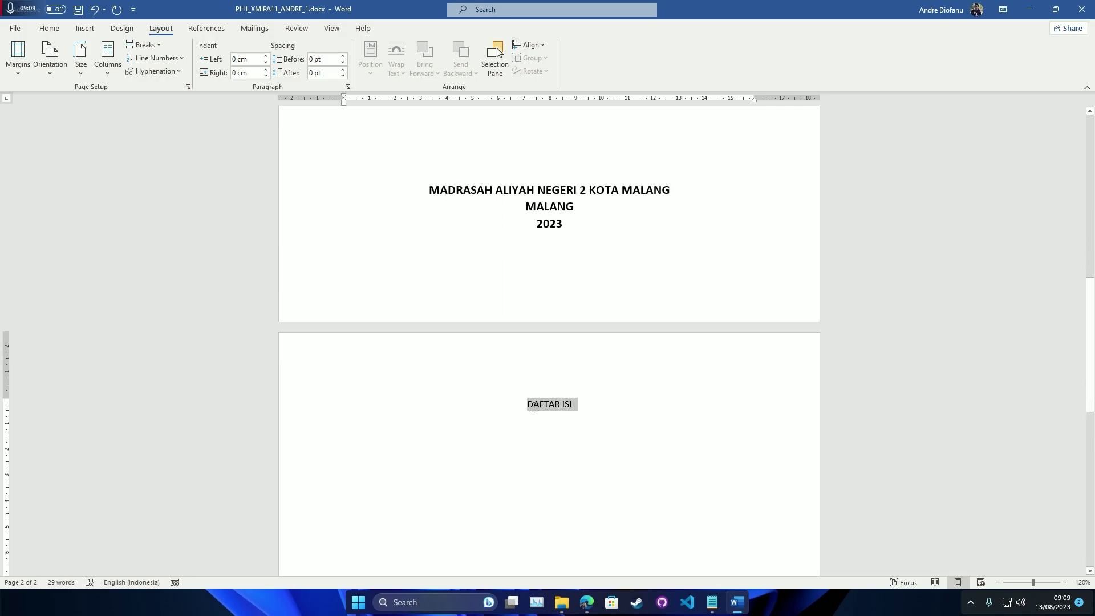
click(49, 28)
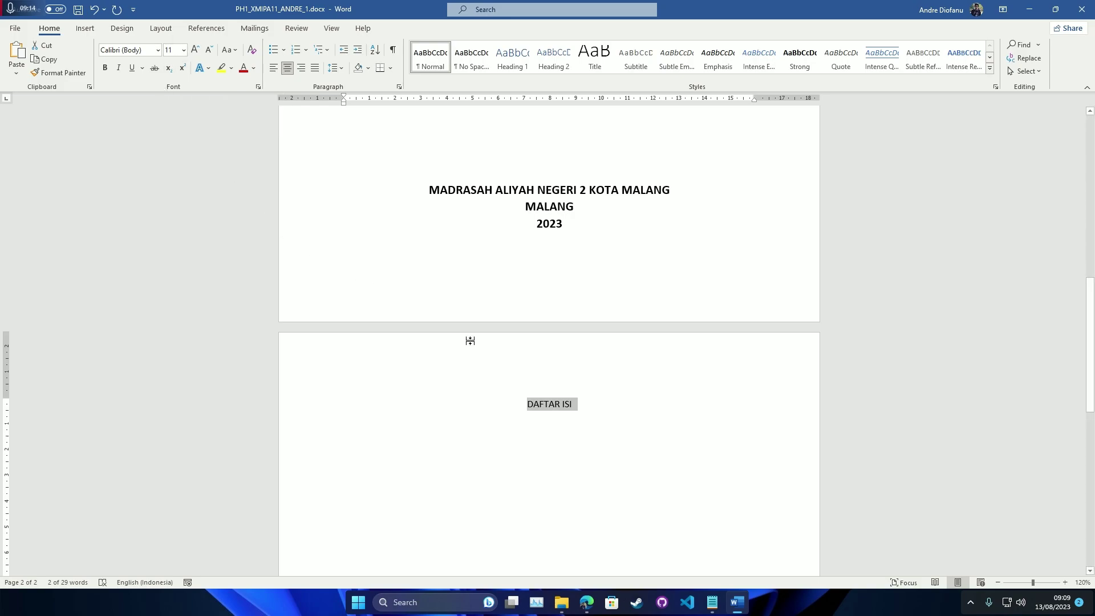
click(585, 408)
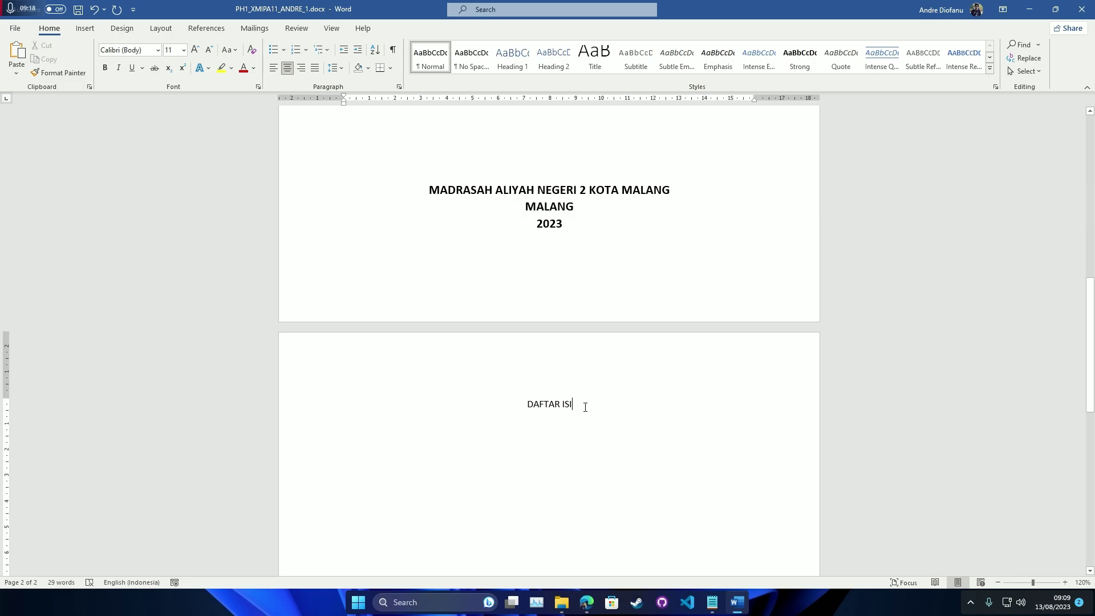
Step: Open the cover page's footer for editing and examine the header and footer section labels on both pages
scroll(585, 408, up, 10)
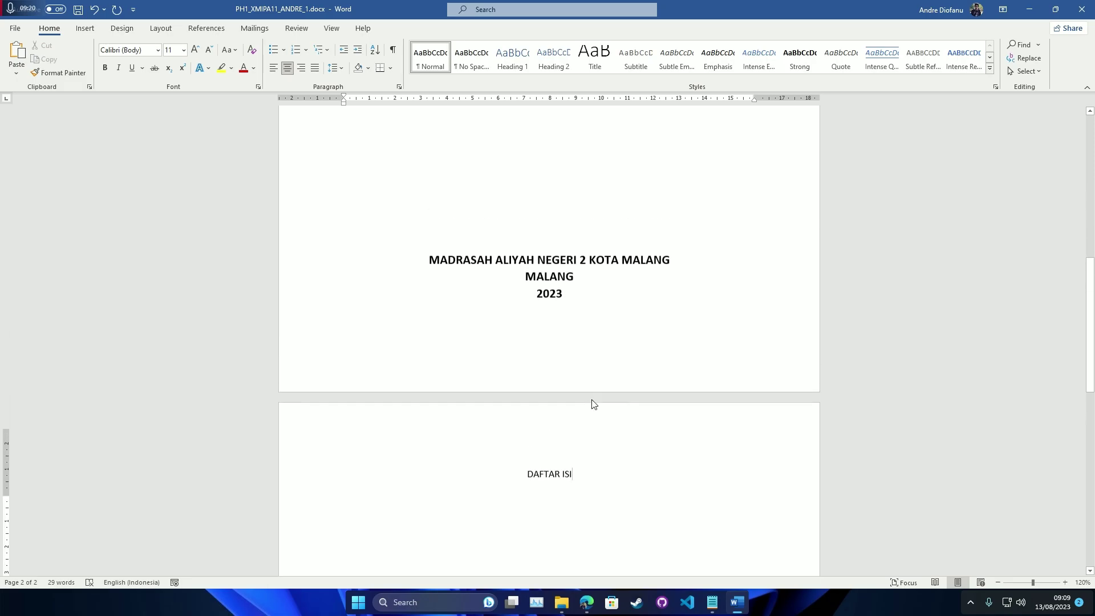
scroll(488, 293, up, 3)
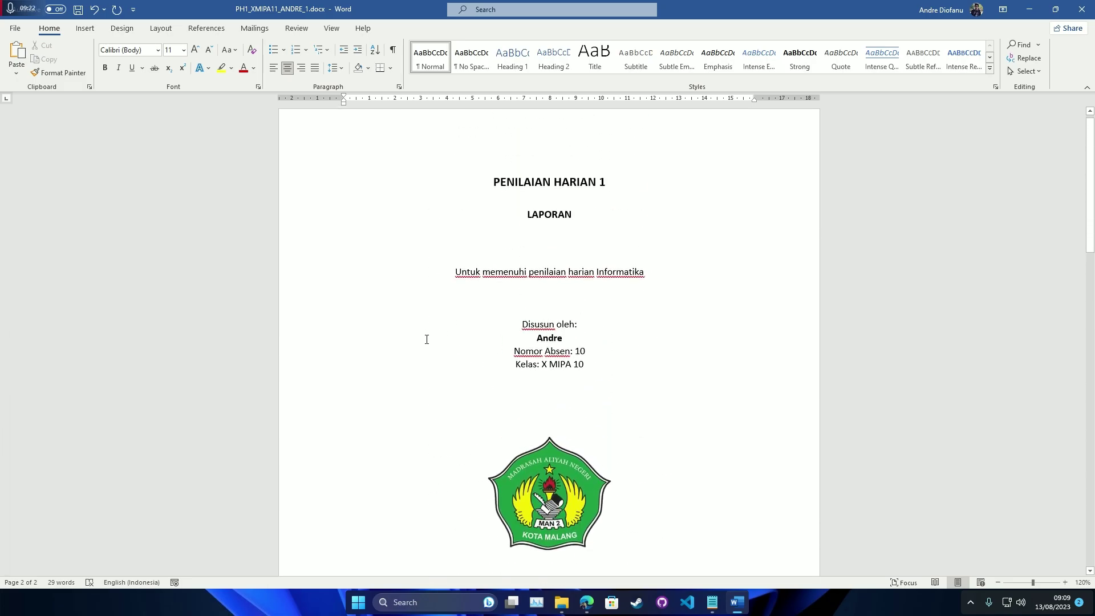
scroll(416, 345, down, 10)
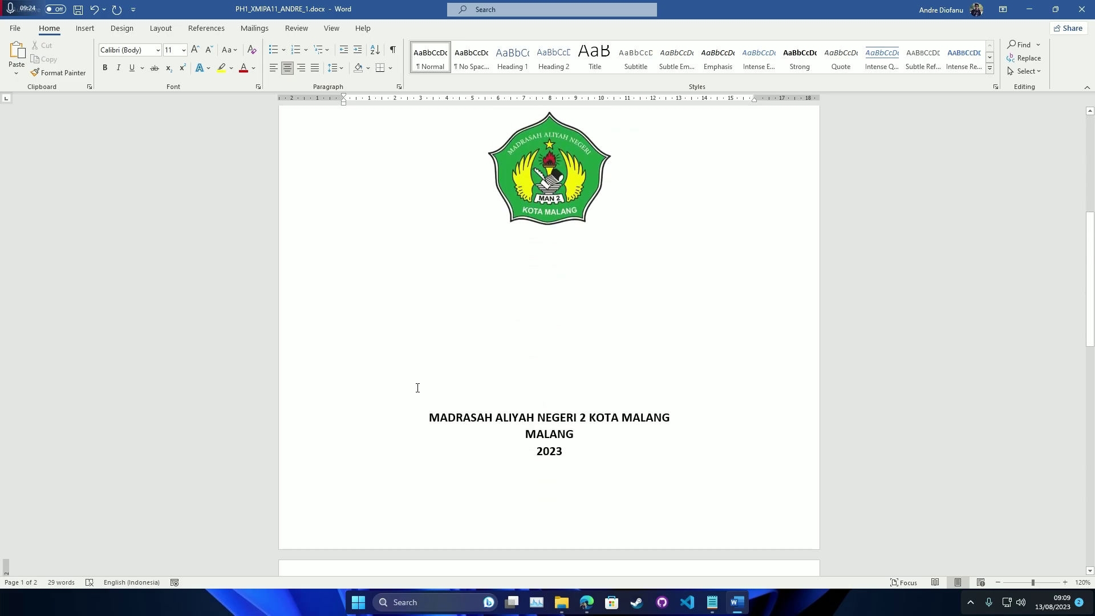
scroll(416, 387, down, 3)
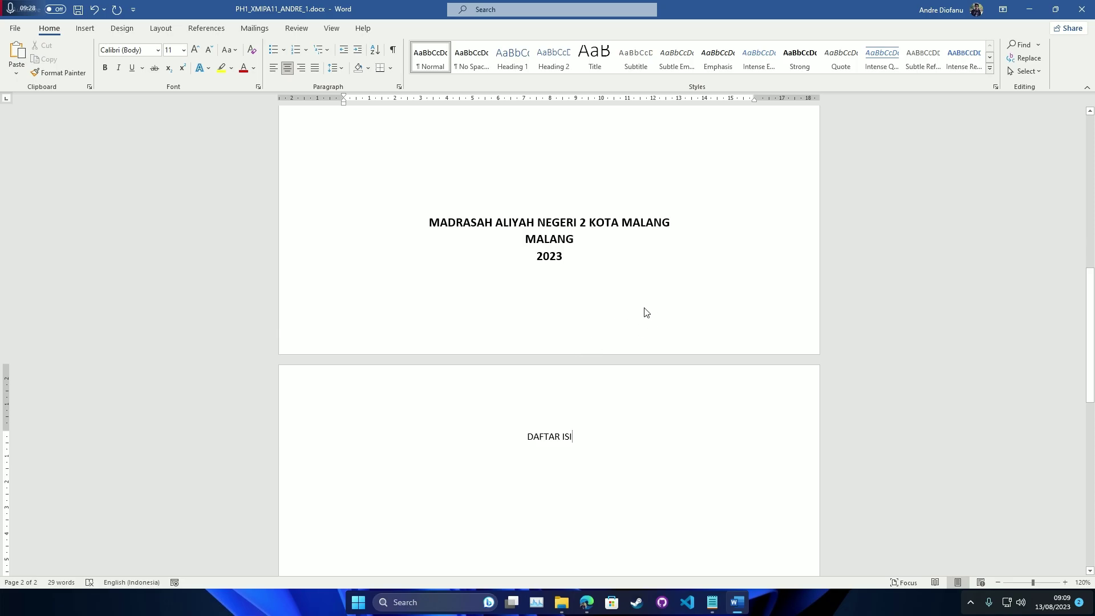
double_click(627, 328)
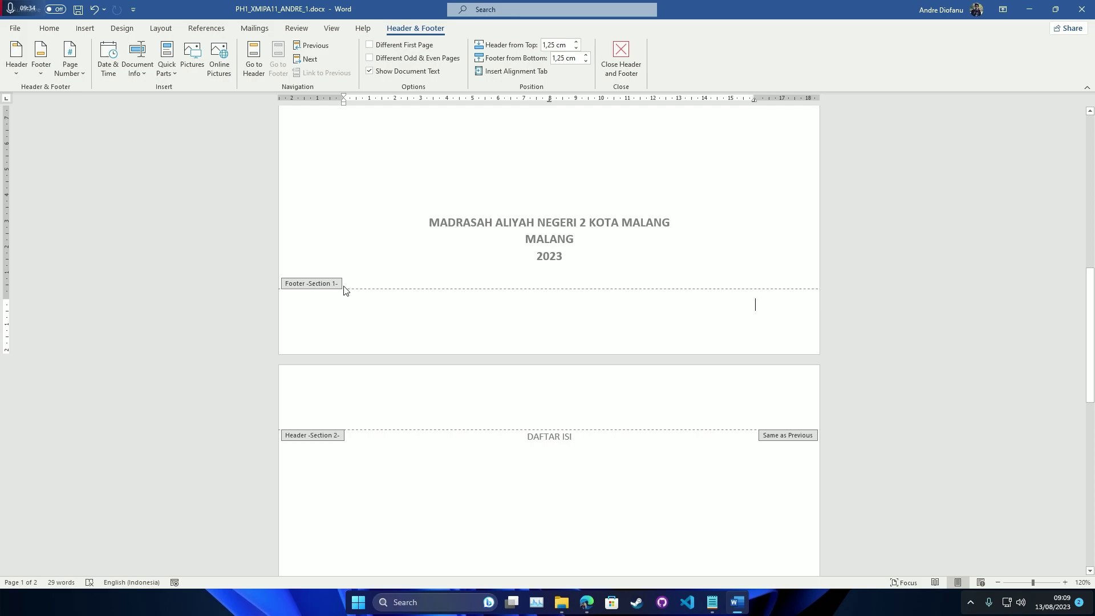
scroll(388, 353, down, 3)
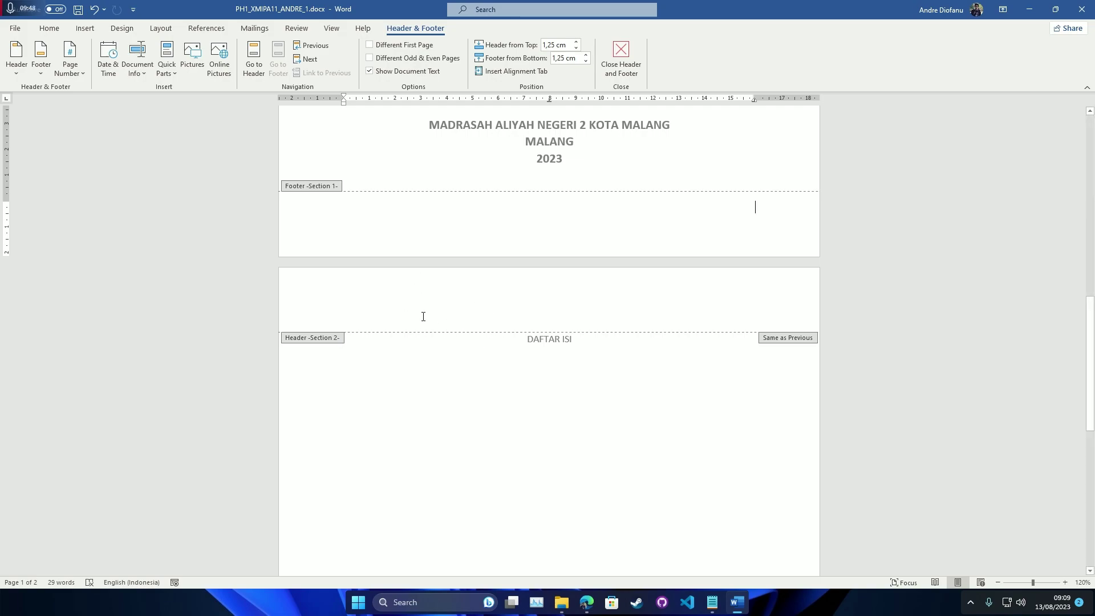
scroll(391, 319, down, 10)
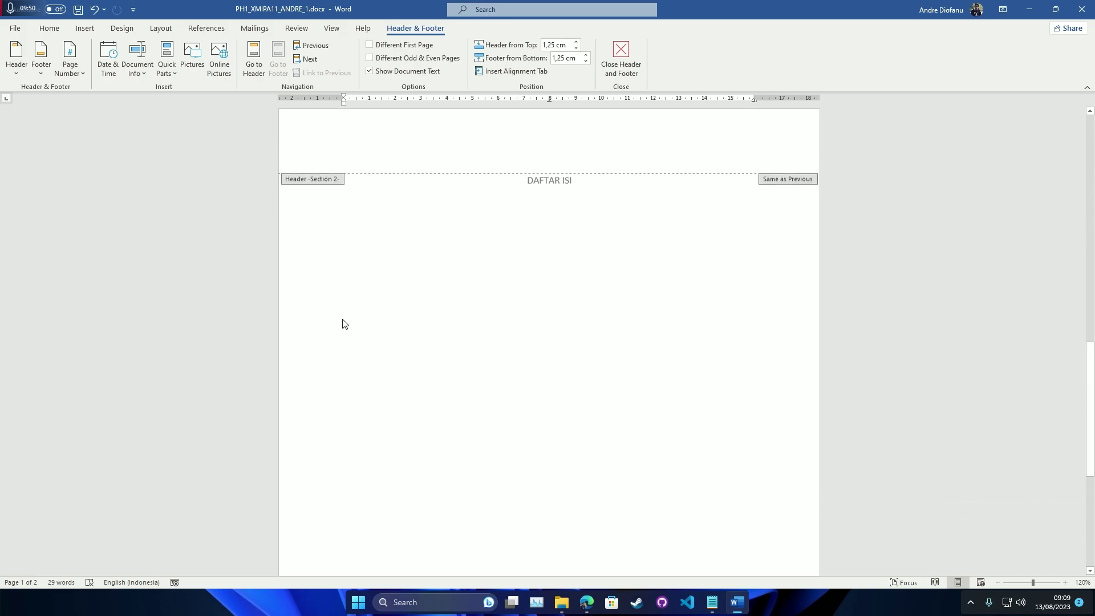
scroll(345, 326, up, 10)
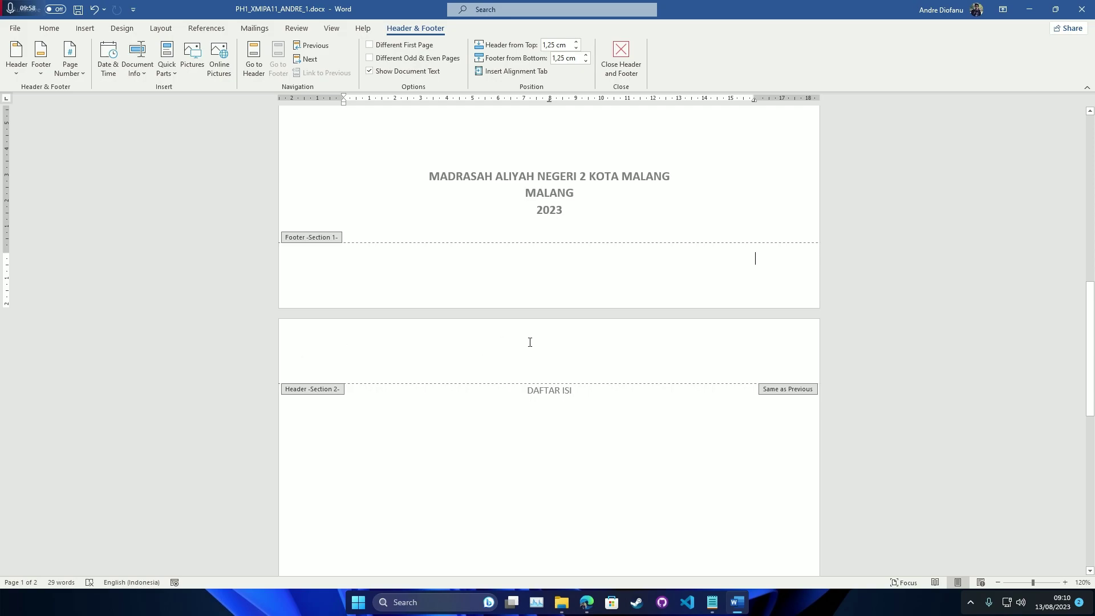
scroll(530, 342, down, 10)
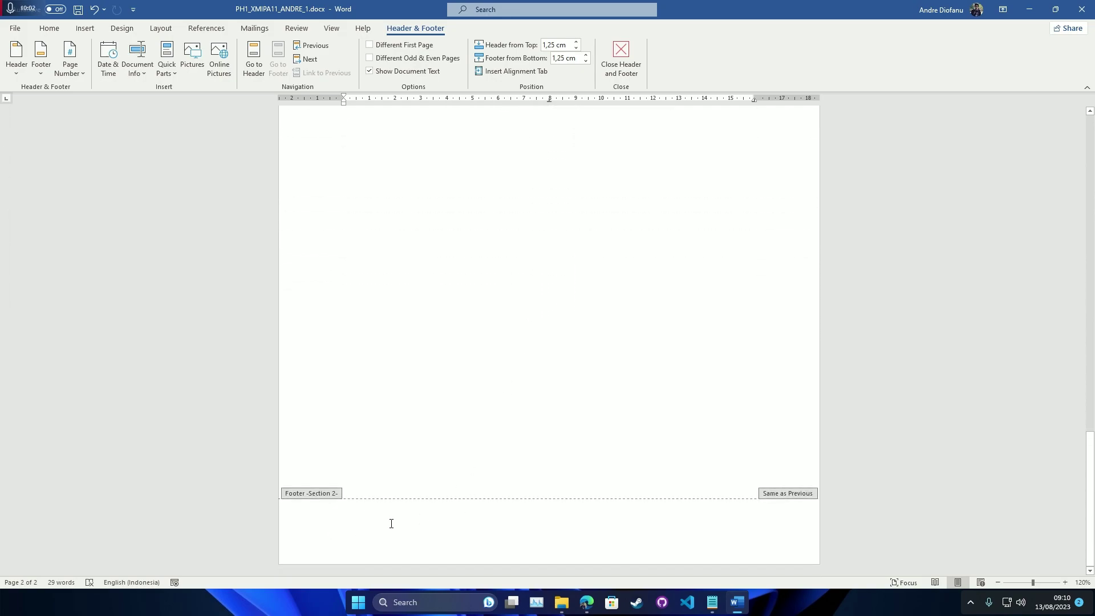
scroll(394, 519, up, 6)
scroll(283, 178, down, 6)
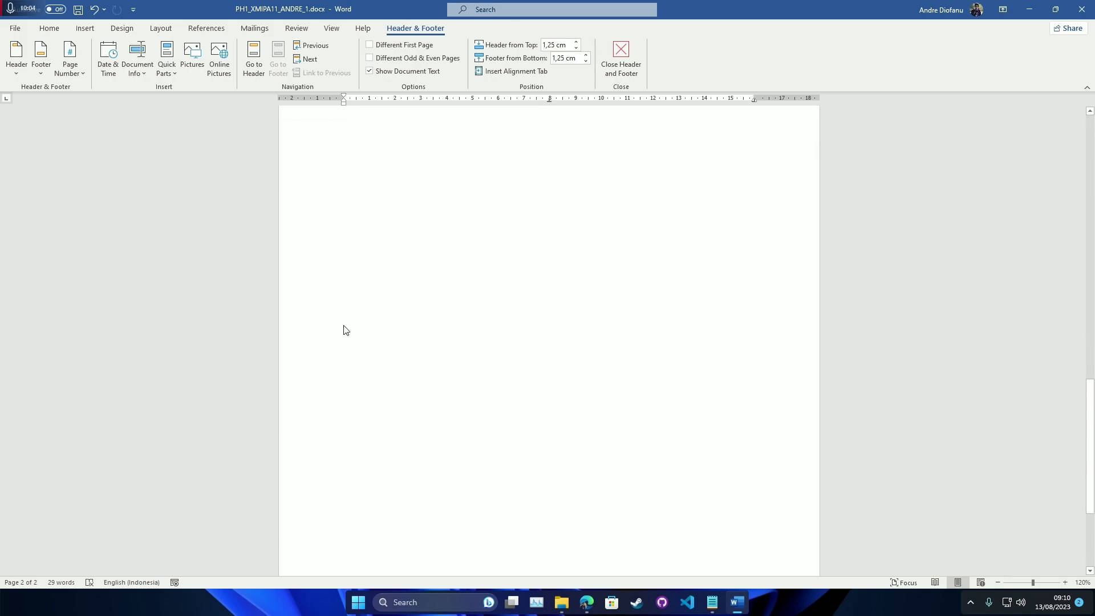
scroll(367, 354, up, 6)
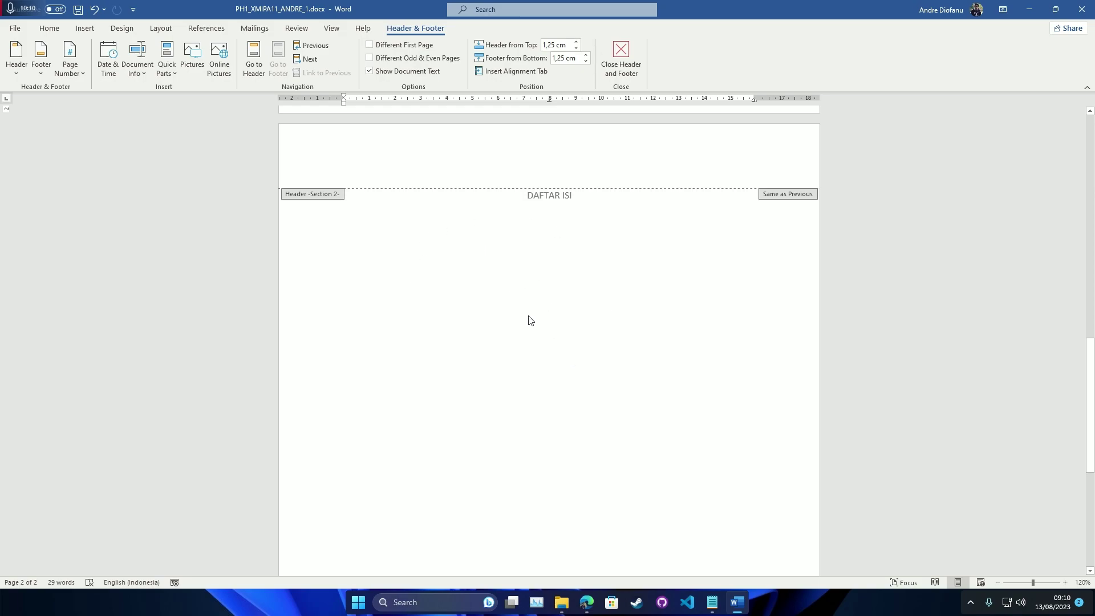
scroll(513, 331, up, 5)
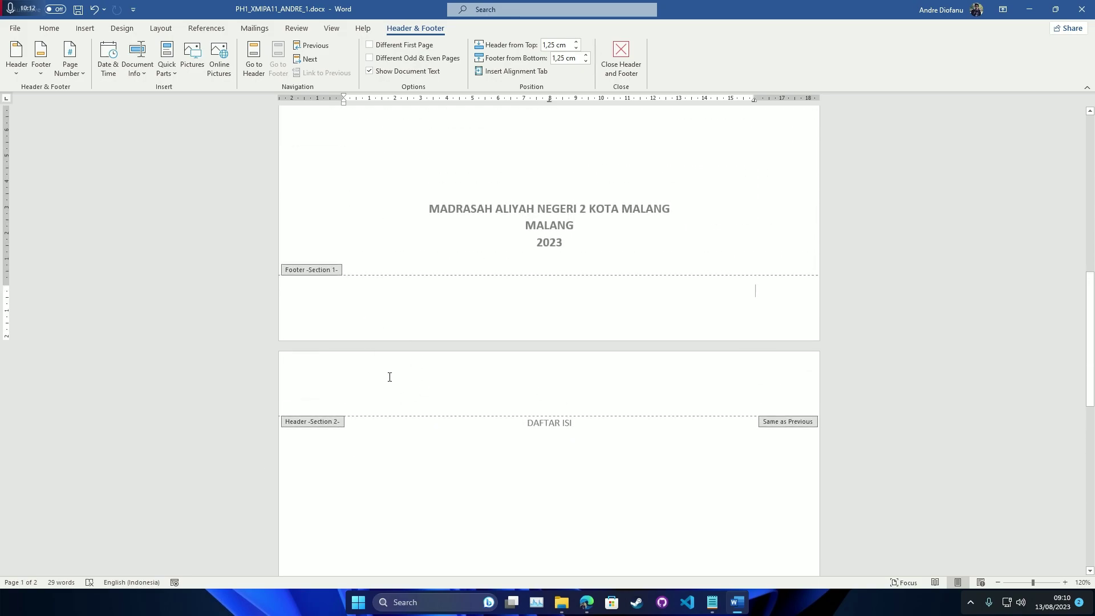
Step: Compare the Section 1 footer with the Section 2 header at the page boundary, and return to the body text
click(765, 379)
click(758, 308)
click(759, 385)
click(735, 303)
scroll(583, 442, down, 3)
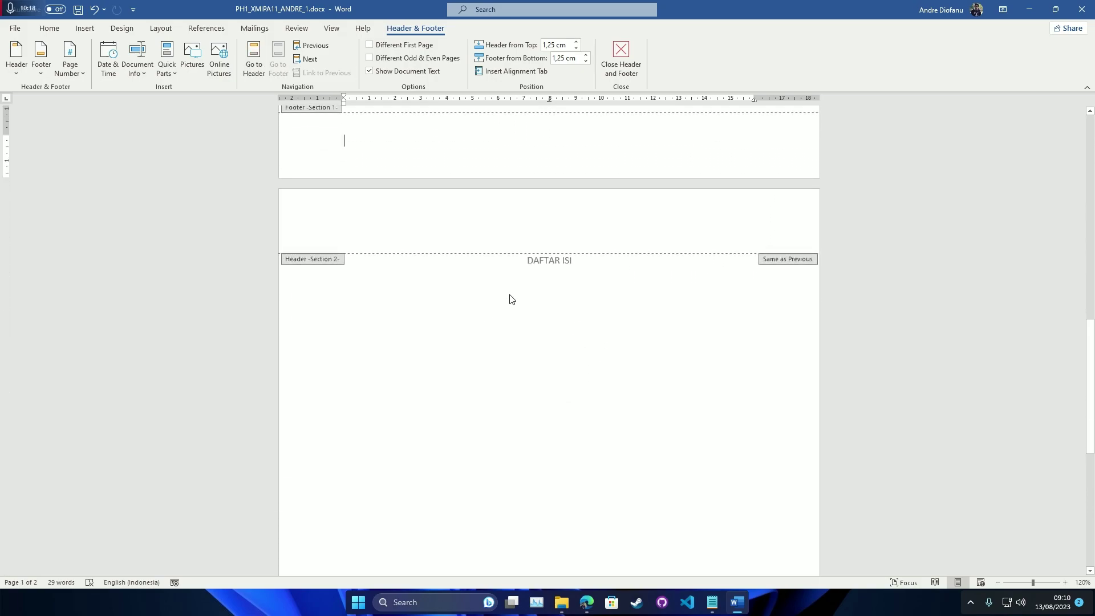
double_click(546, 355)
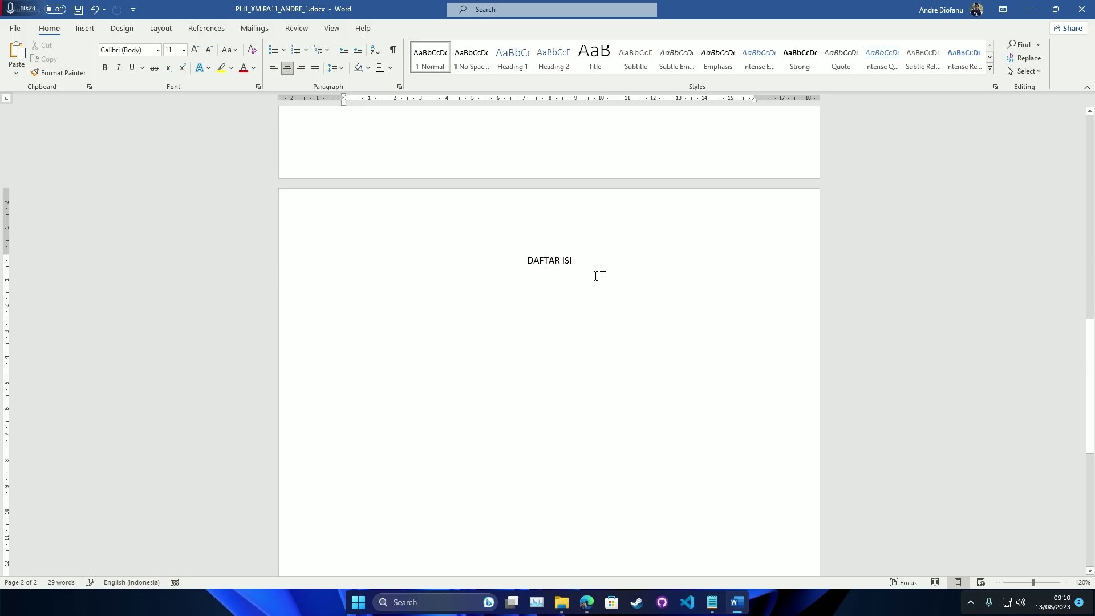
Step: Reopen the header of the DAFTAR ISI page to check its link to the previous section, and leave header editing
double_click(541, 220)
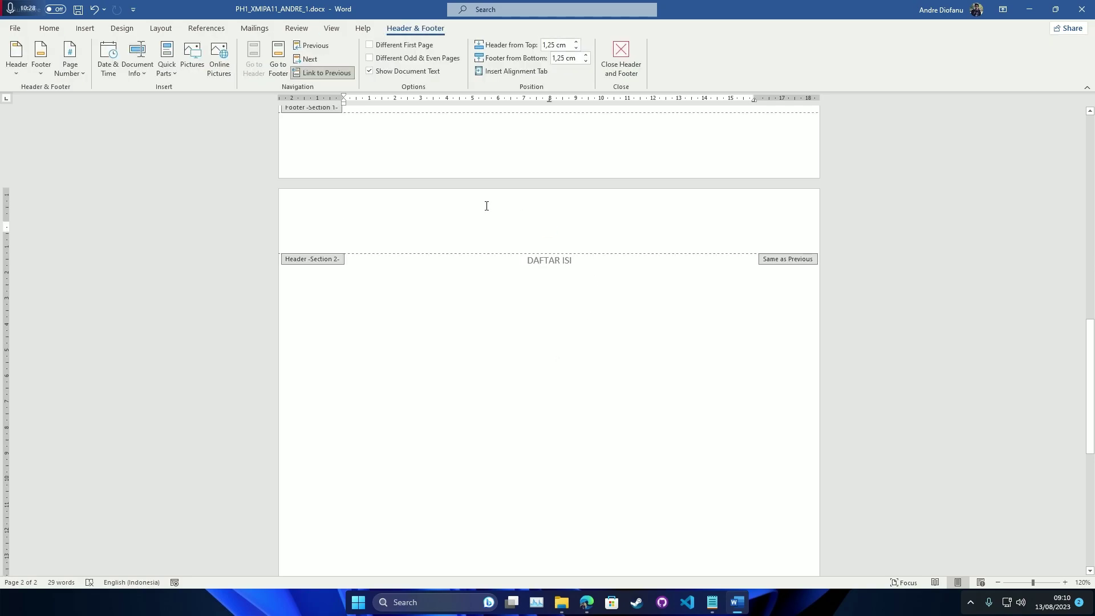
double_click(531, 352)
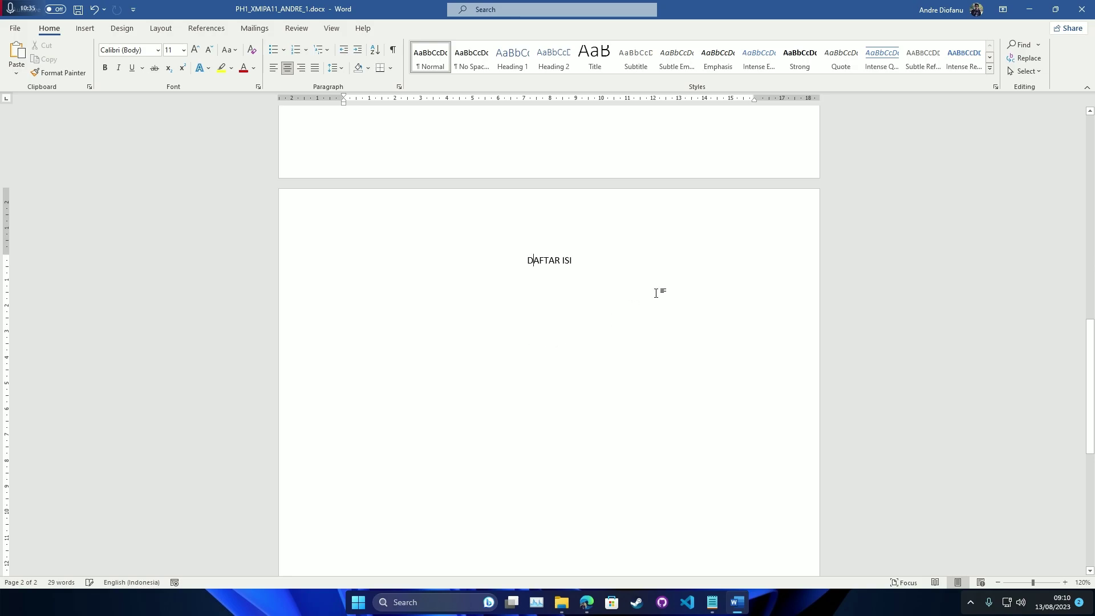
double_click(645, 209)
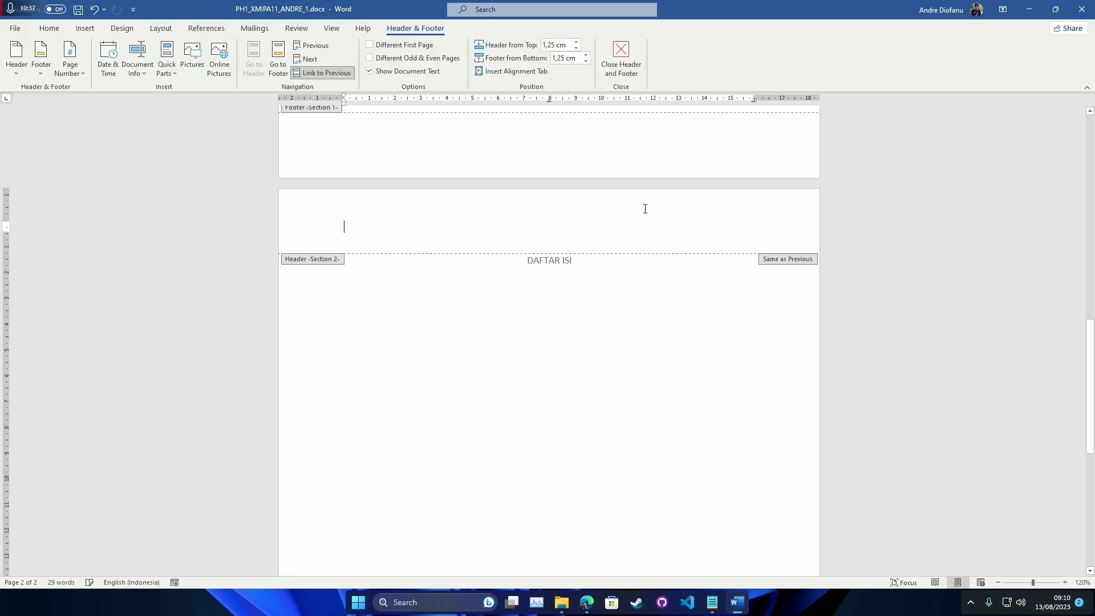
key(Up)
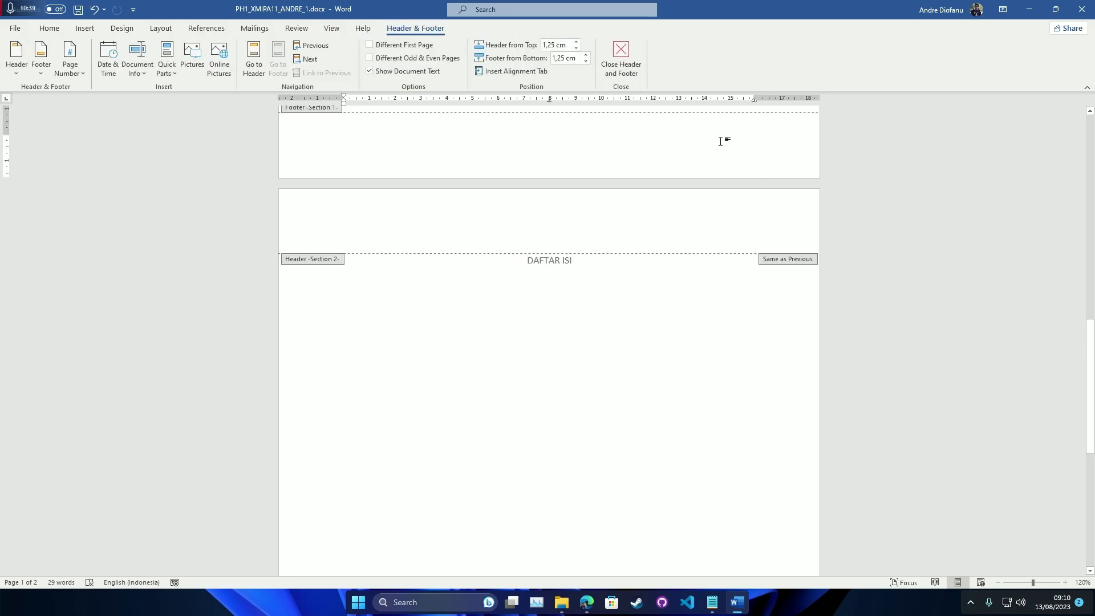
double_click(610, 425)
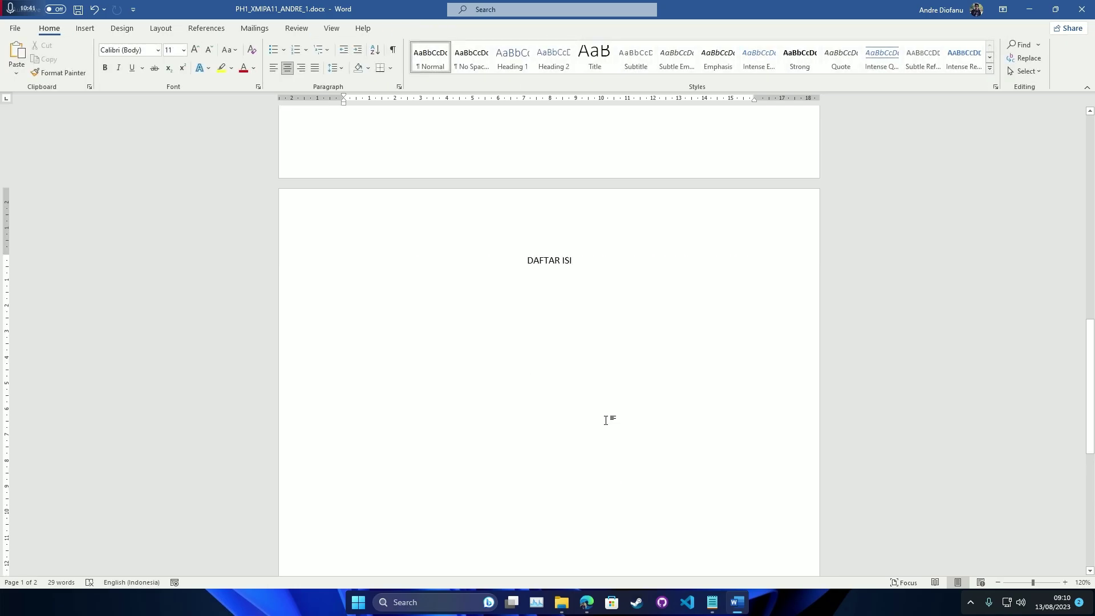
scroll(607, 421, down, 3)
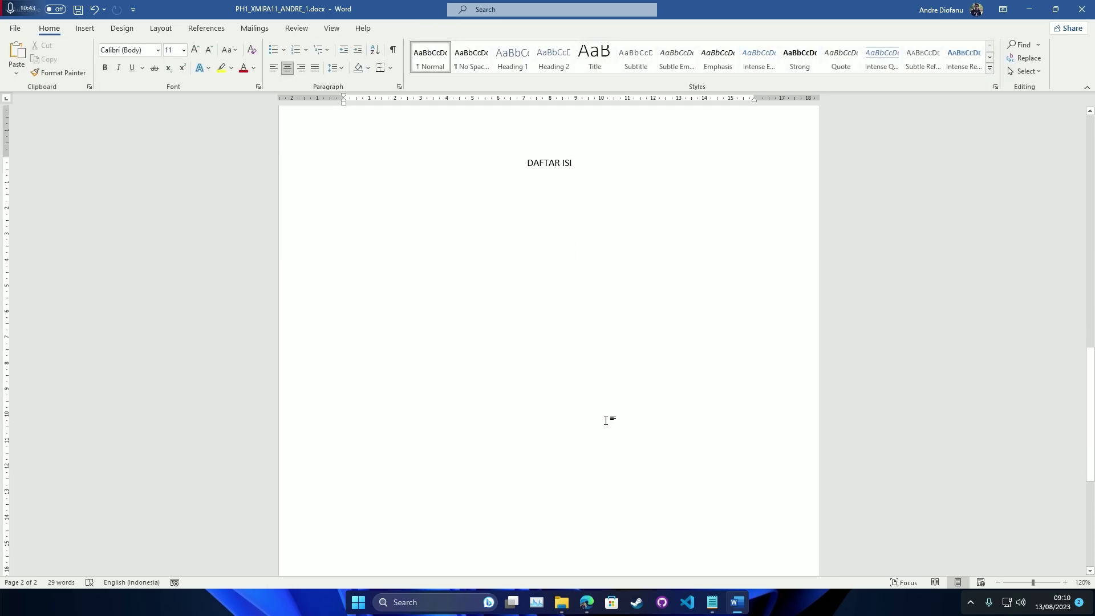
scroll(608, 419, up, 3)
double_click(389, 293)
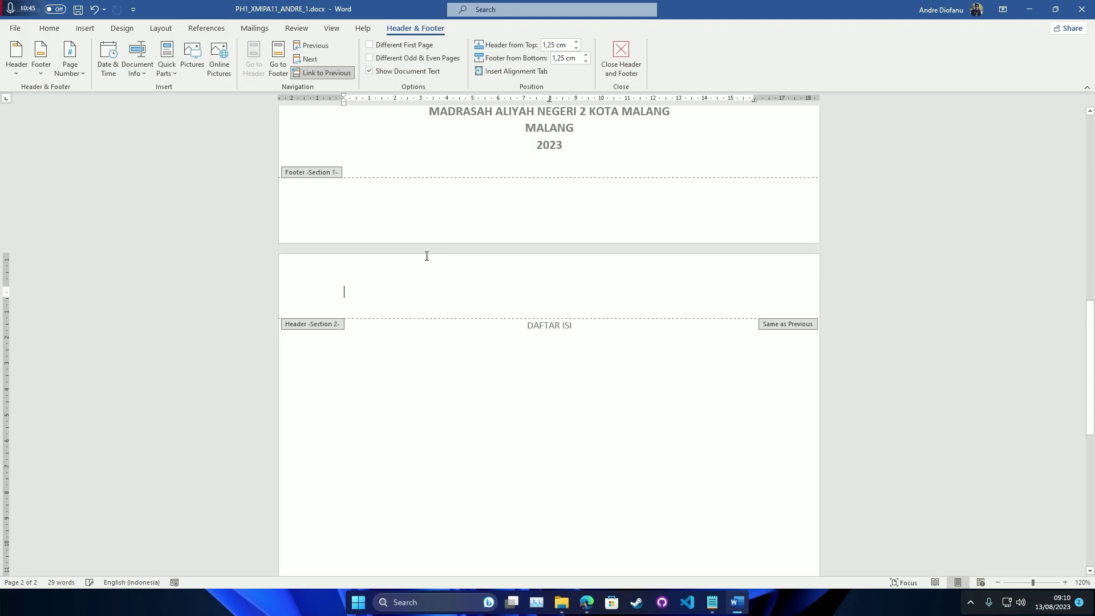
double_click(606, 346)
triple_click(606, 343)
Step: Return to the body text after the DAFTAR ISI heading and open the page number options
click(586, 346)
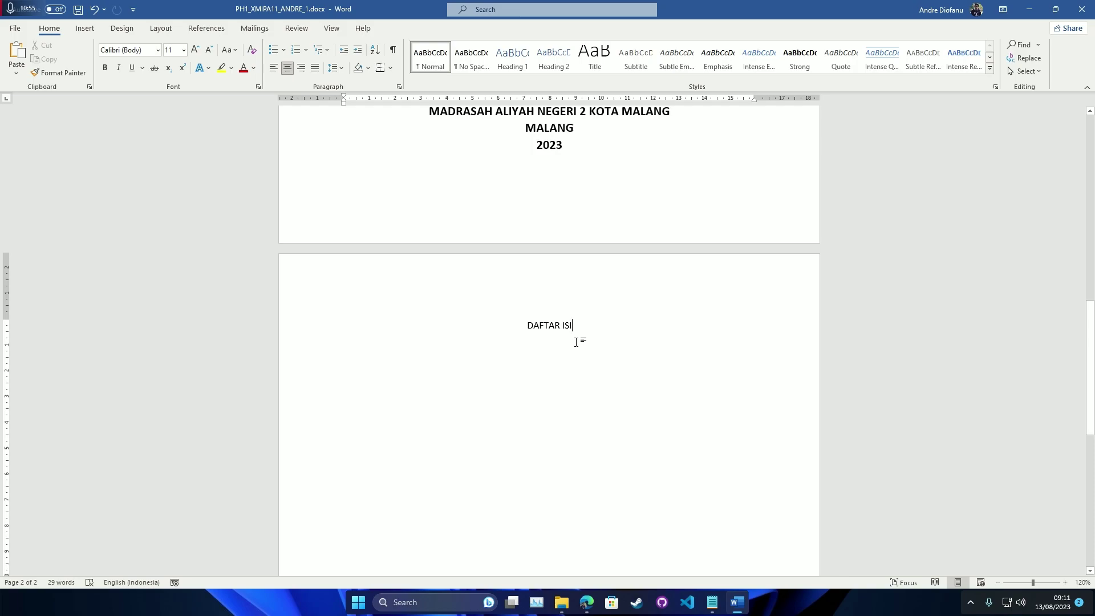
scroll(570, 334, down, 1)
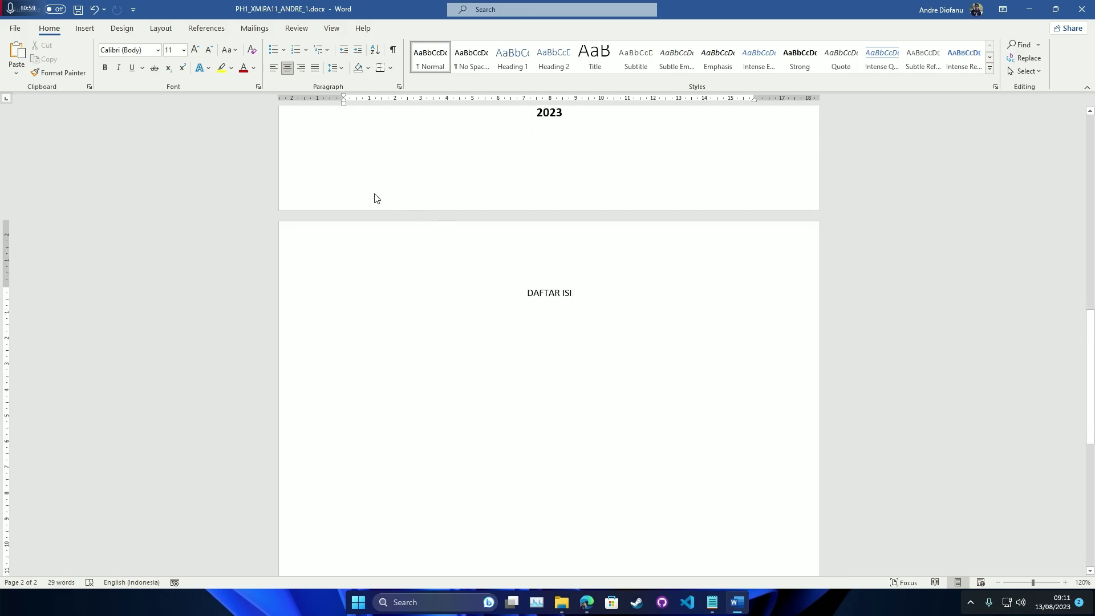
click(161, 30)
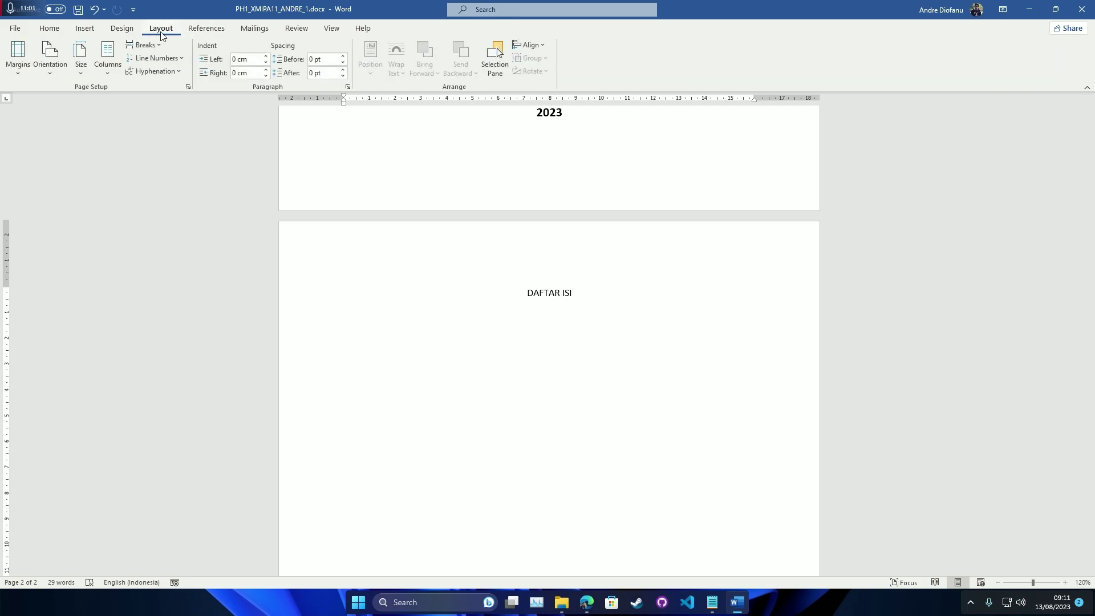
click(90, 27)
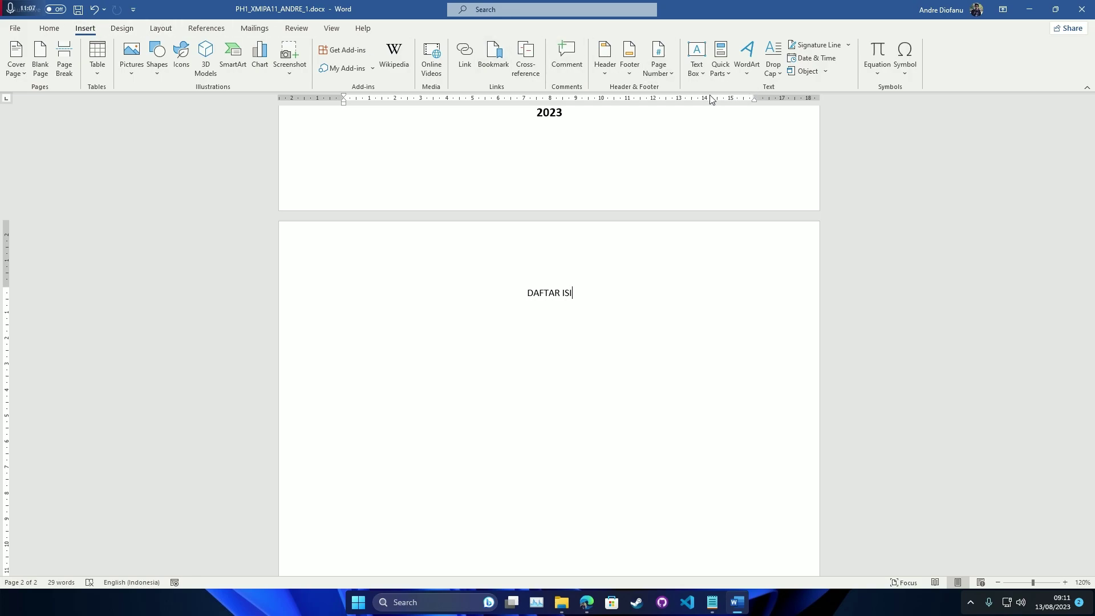
click(662, 75)
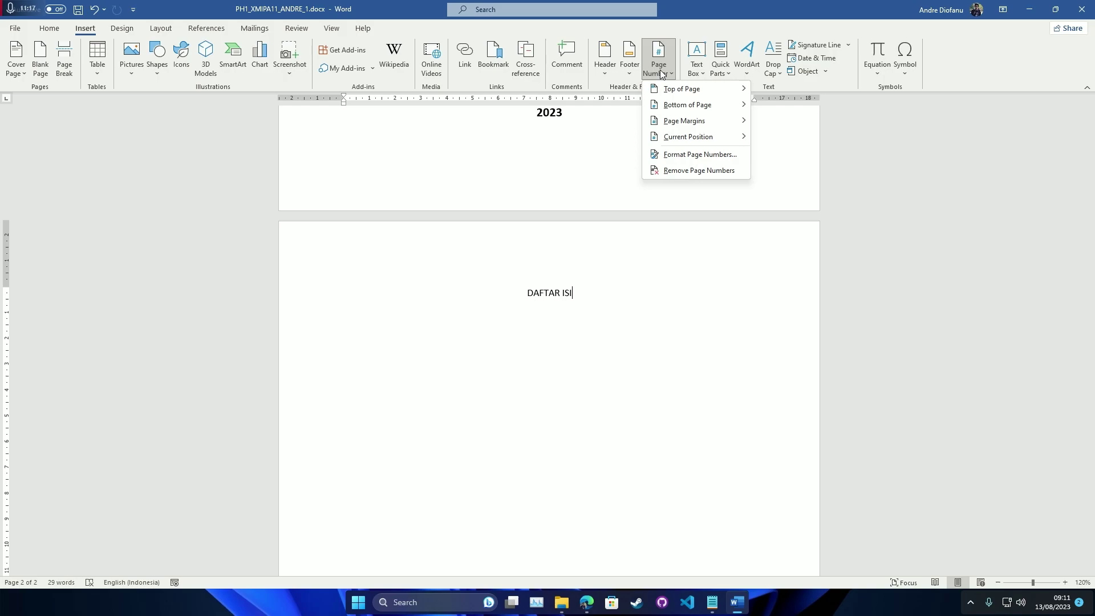
Step: Switch to the sample report in the browser, check the page number placement on its DAFTAR ISI page, and return to Word
click(585, 604)
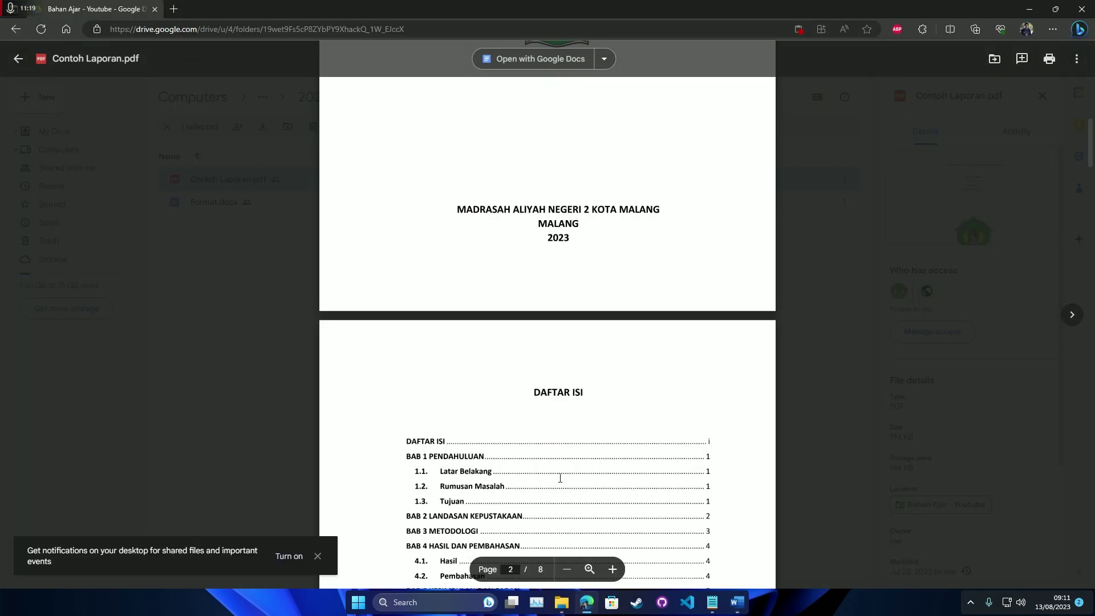
scroll(560, 478, down, 4)
scroll(560, 477, down, 4)
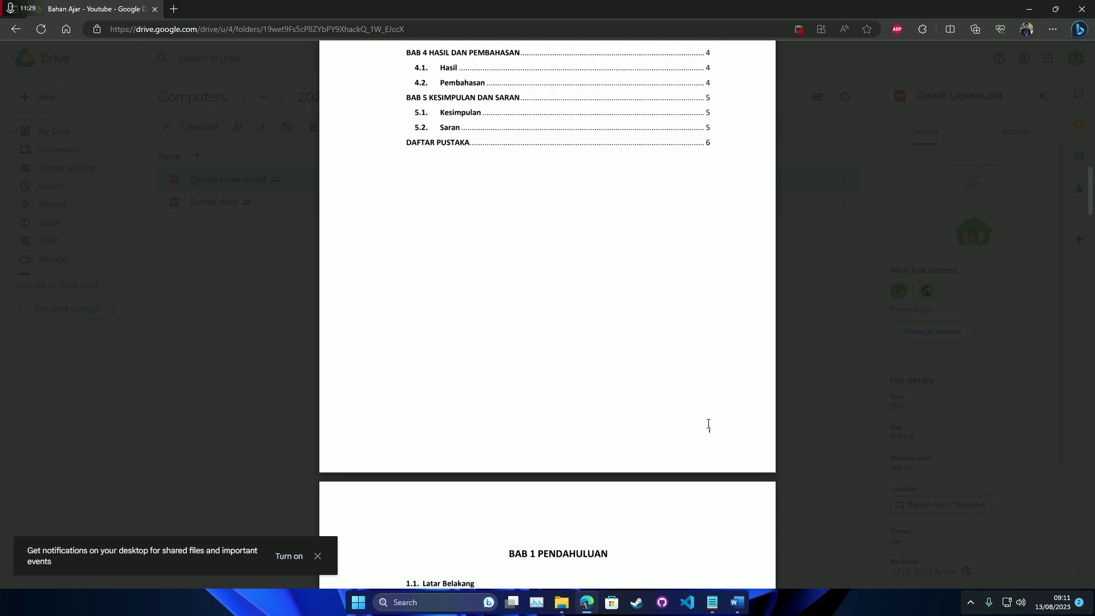
key(alt+Tab)
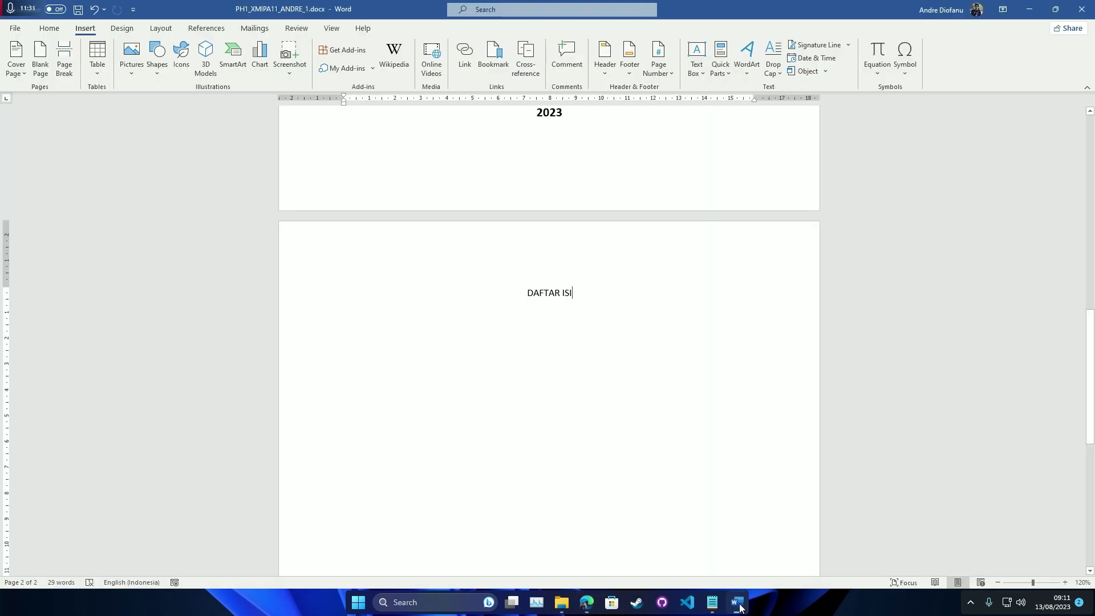
Step: Insert a page number at the bottom of the DAFTAR ISI page in the Plain Number 3 style
click(665, 74)
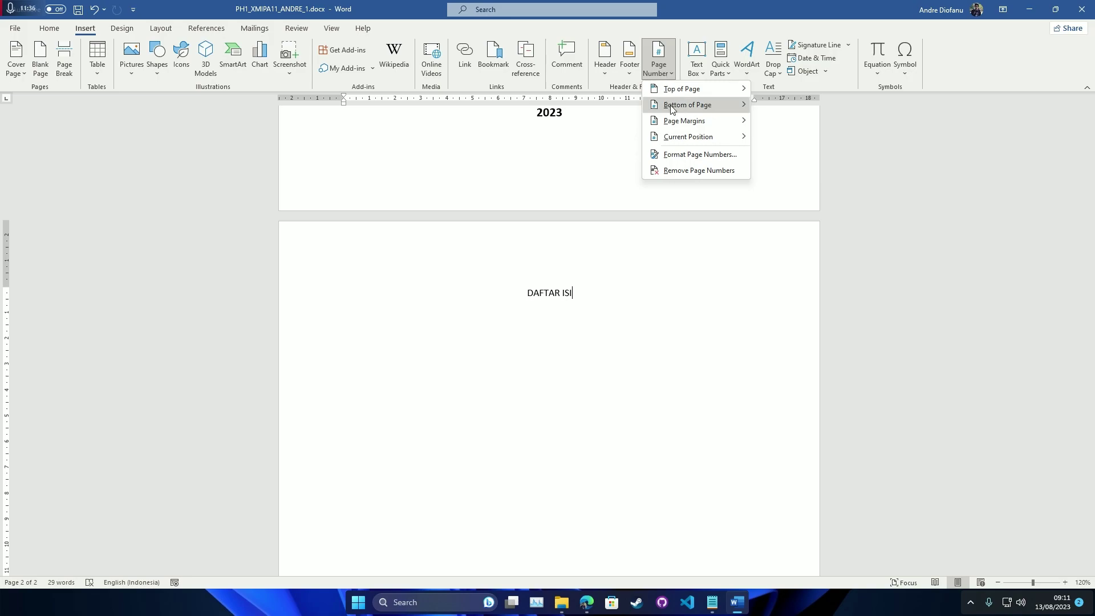
mouse_move(668, 111)
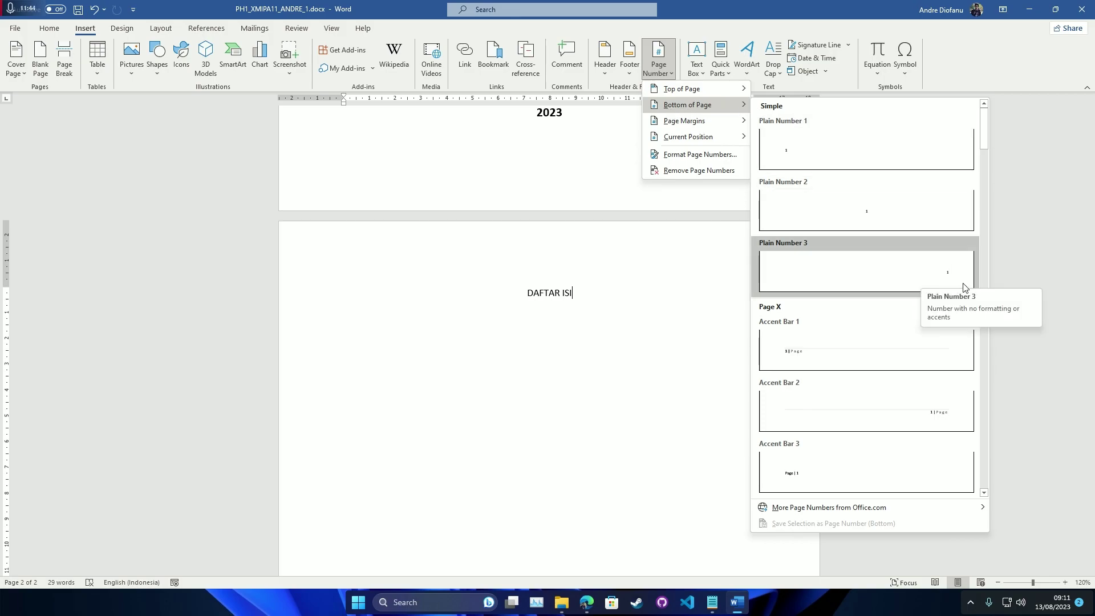
click(924, 276)
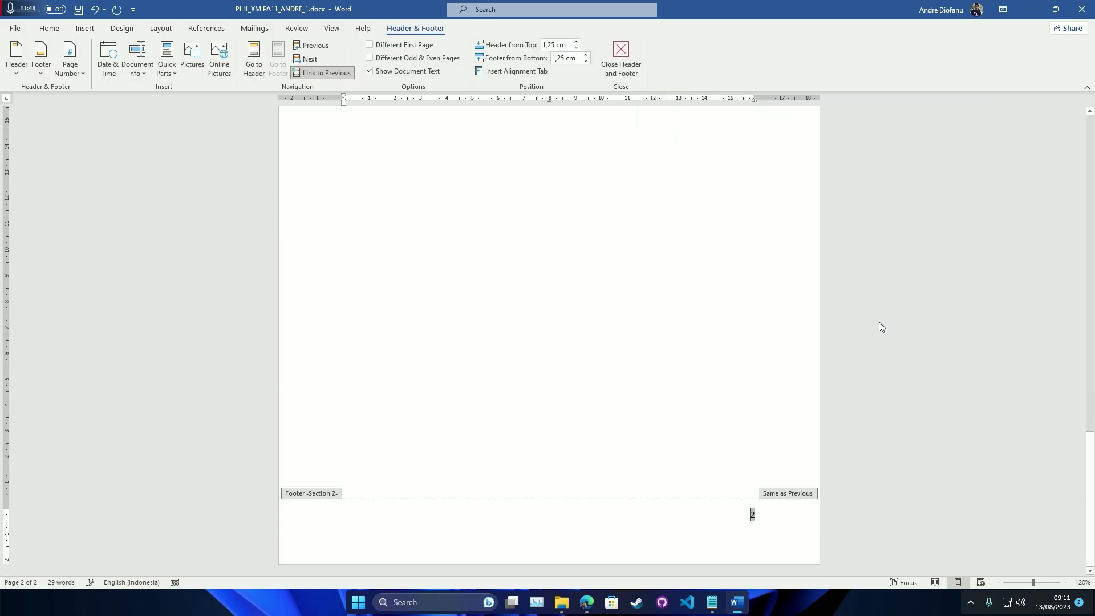
Step: Examine the page numbers in the Section 2 and Section 1 footers
click(757, 513)
scroll(762, 520, up, 10)
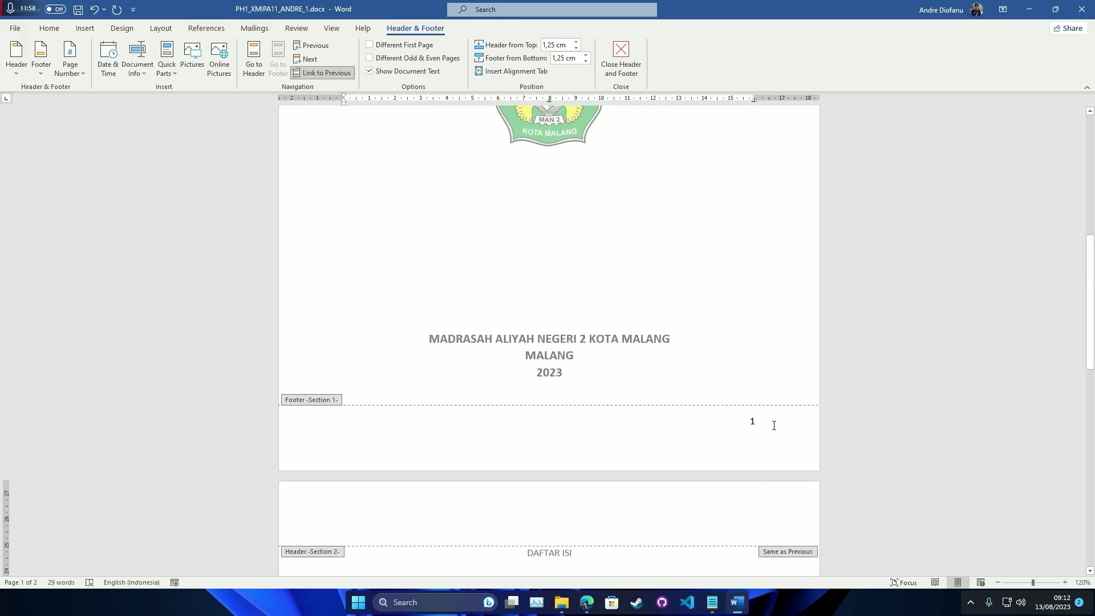
click(774, 425)
scroll(730, 470, down, 2)
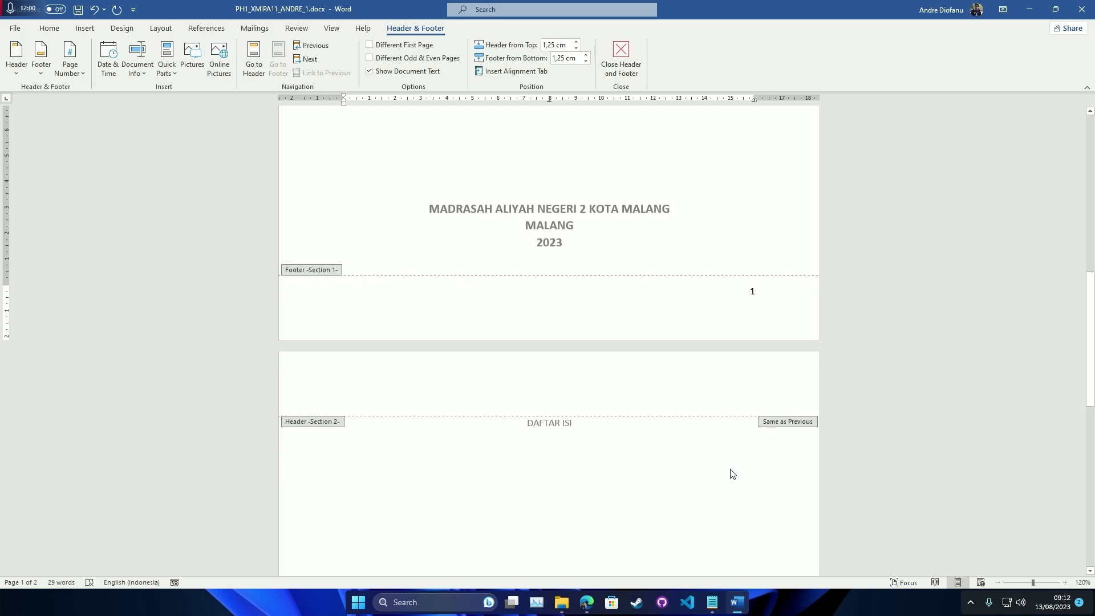
Step: Switch to the browser to compare page numbering on the sample report's cover and DAFTAR ISI pages, and return to Word
click(588, 602)
scroll(696, 447, up, 6)
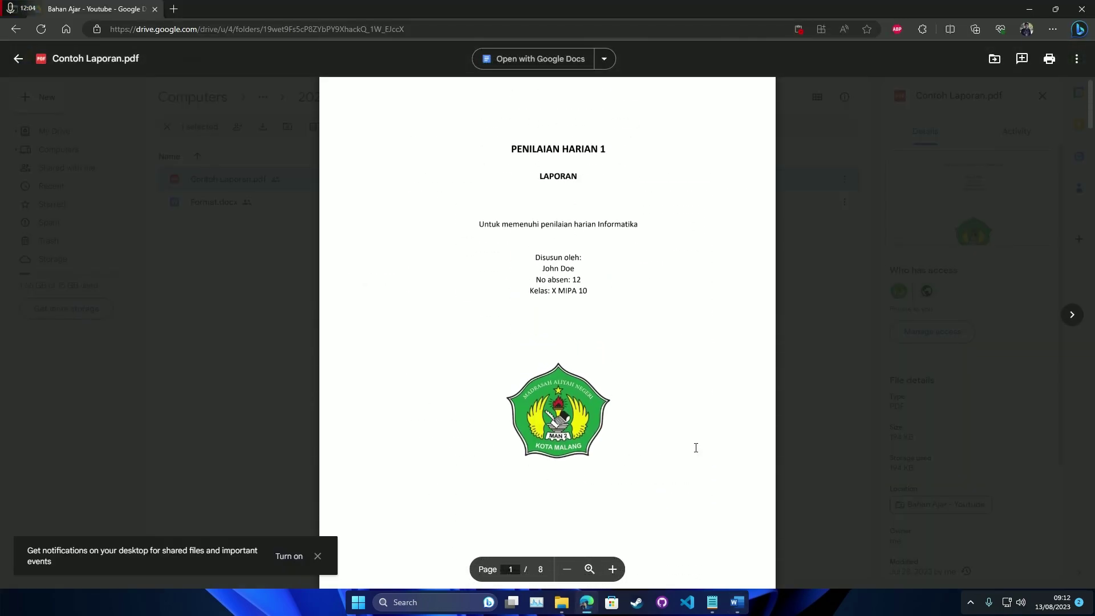
scroll(676, 511, down, 6)
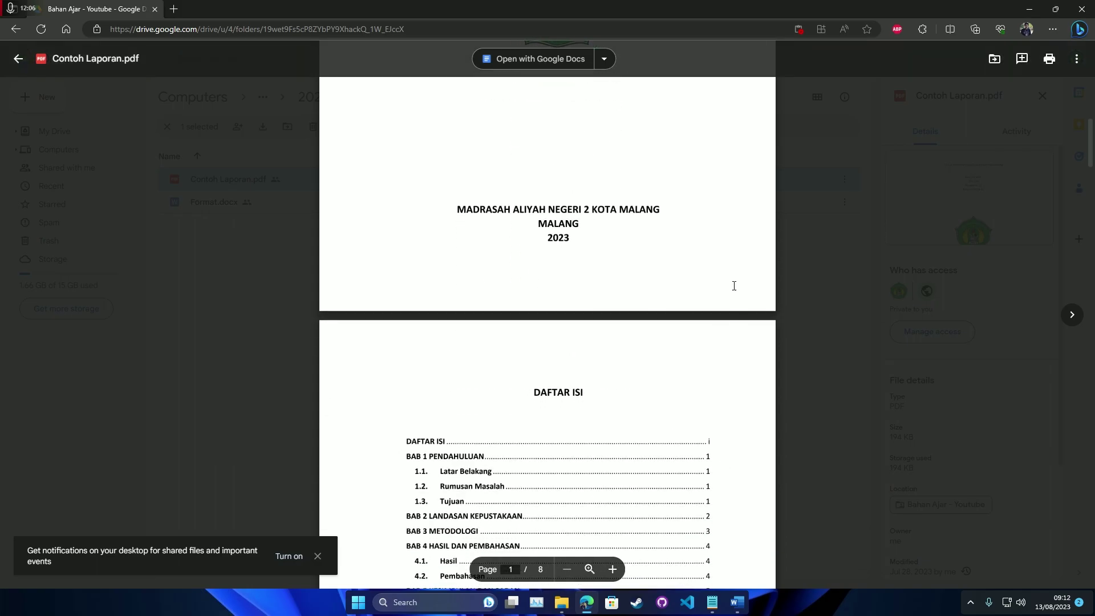
scroll(686, 408, down, 4)
scroll(686, 408, down, 4)
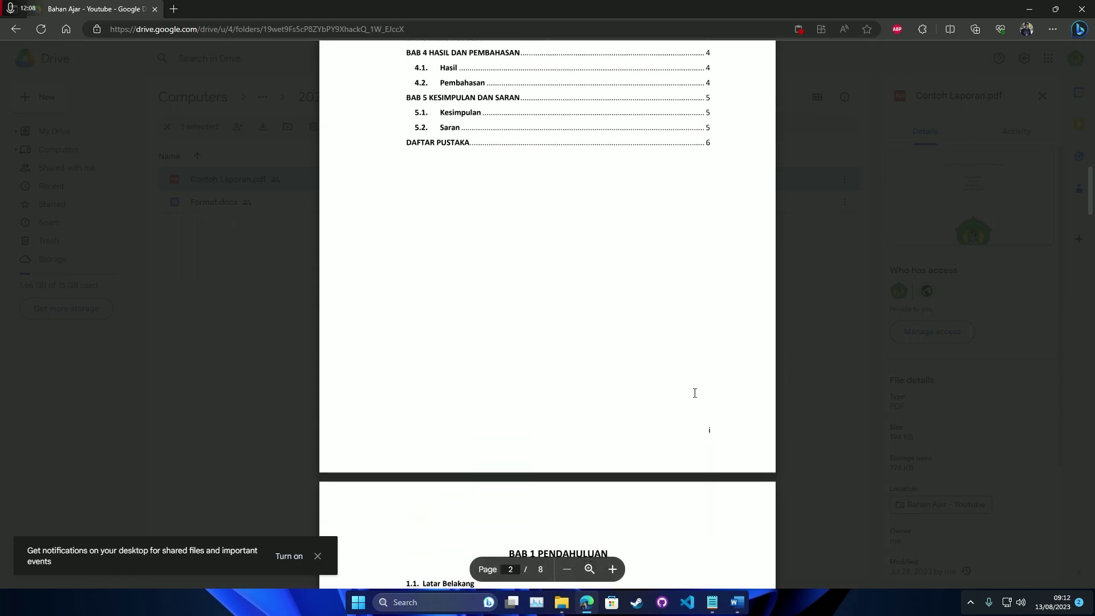
click(738, 603)
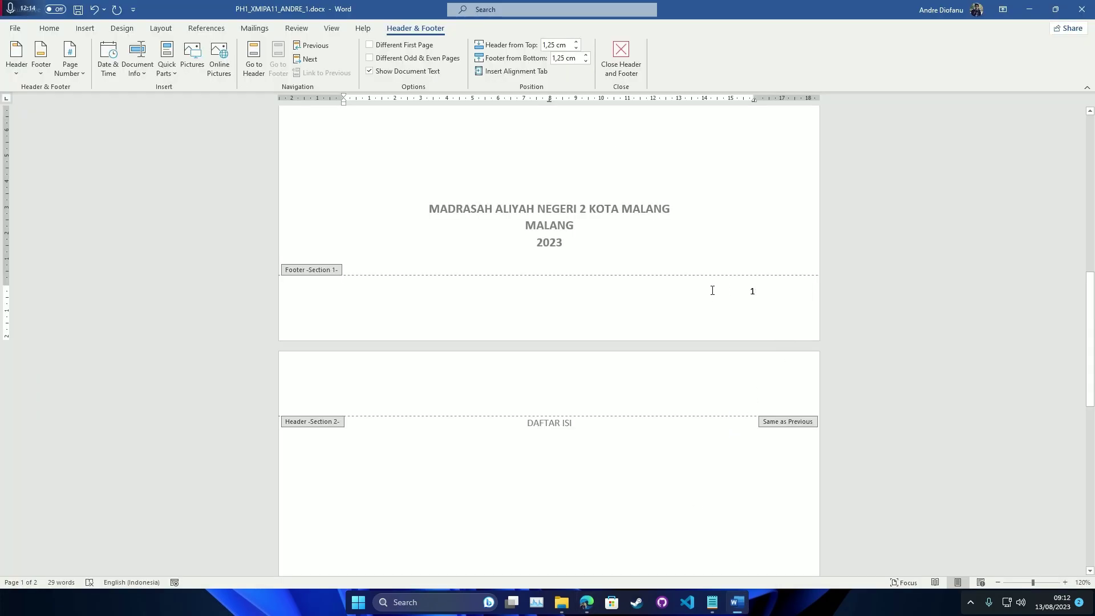
Step: Delete the page number from the cover page's footer while the sections are still linked
double_click(765, 210)
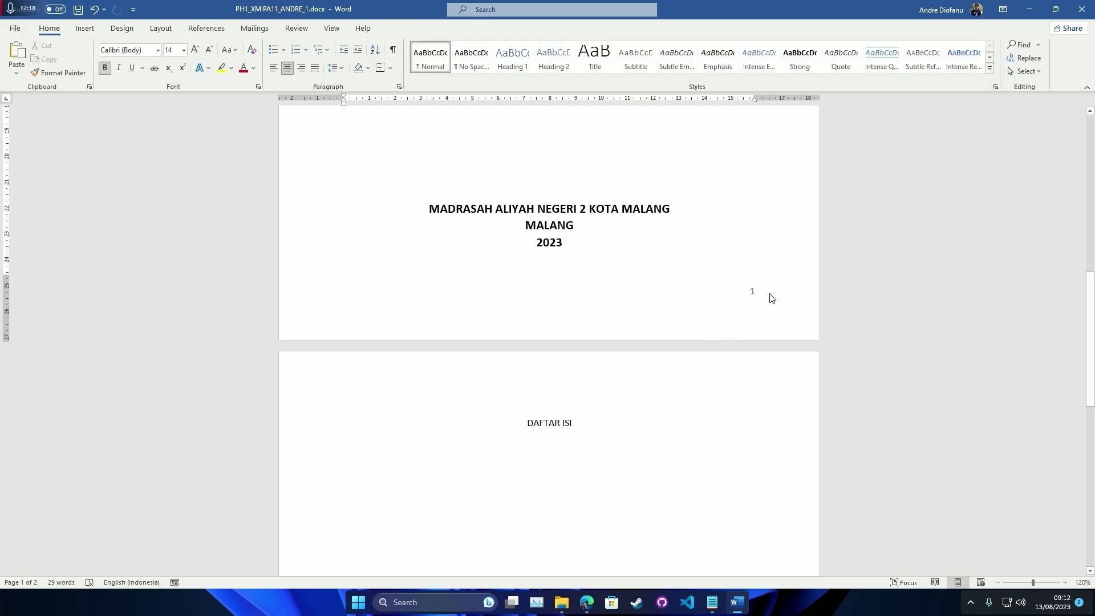
double_click(771, 294)
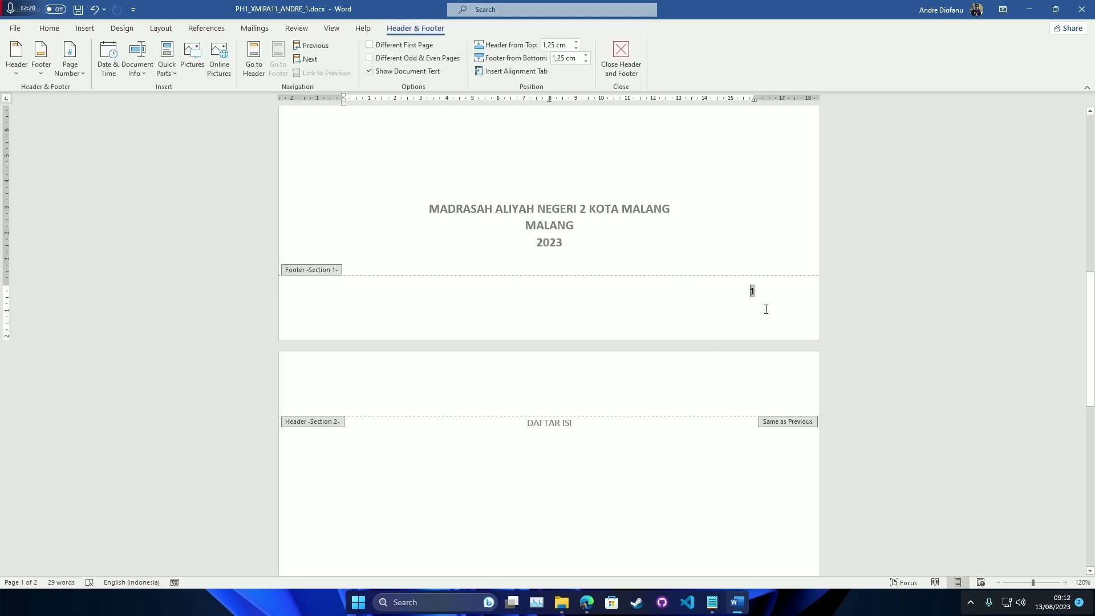
click(765, 291)
key(ctrl+z)
key(BackSpace)
Step: Check the headers and footers of both pages for the effect of the page number deletion
scroll(750, 301, up, 10)
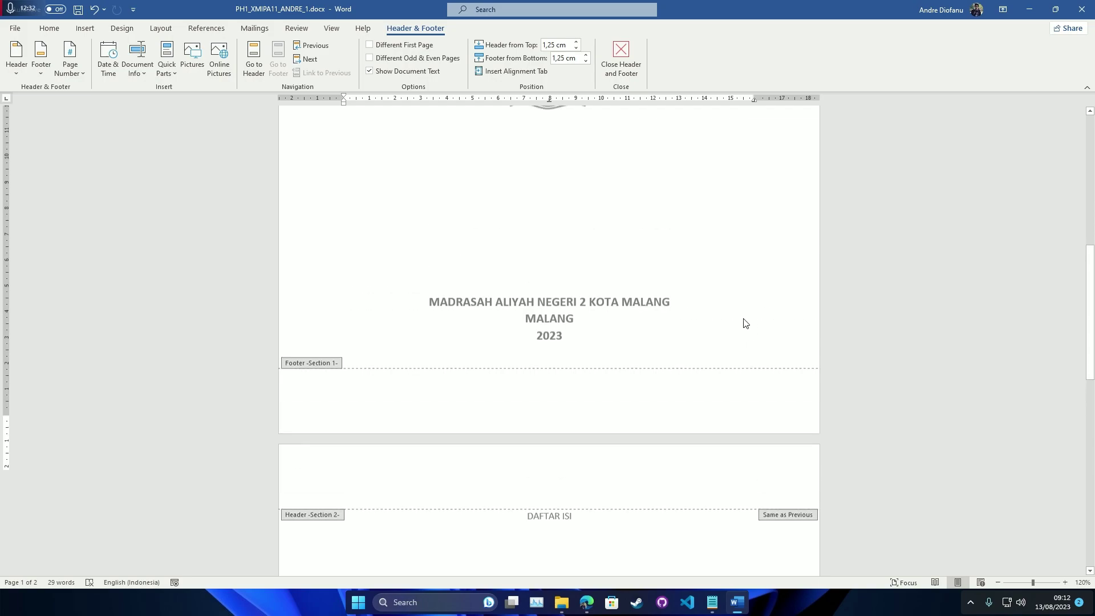
scroll(695, 371, up, 3)
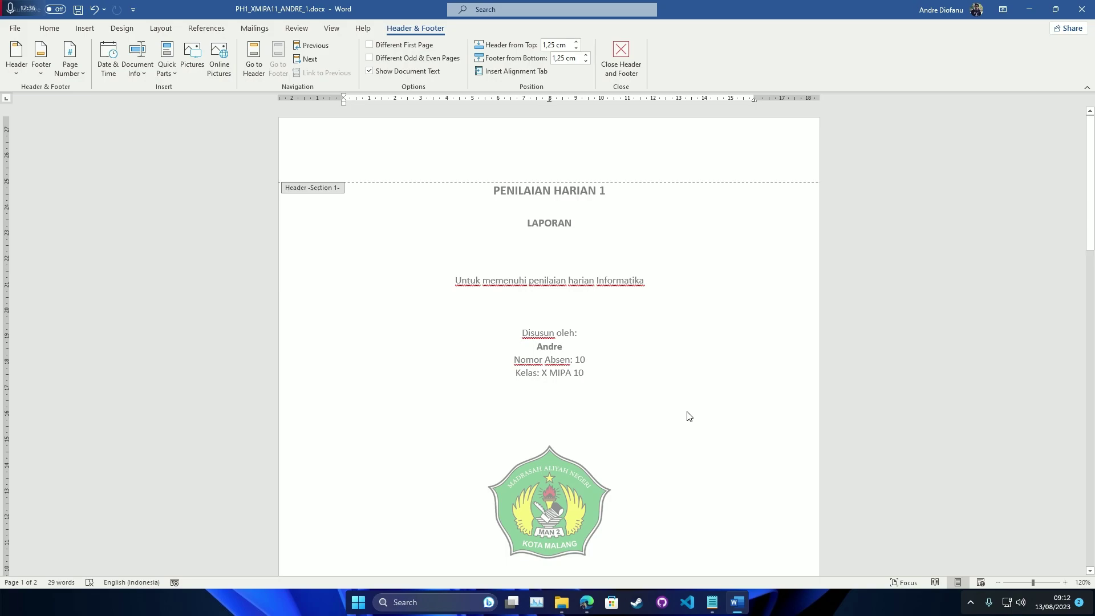
scroll(688, 410, down, 20)
scroll(687, 422, down, 3)
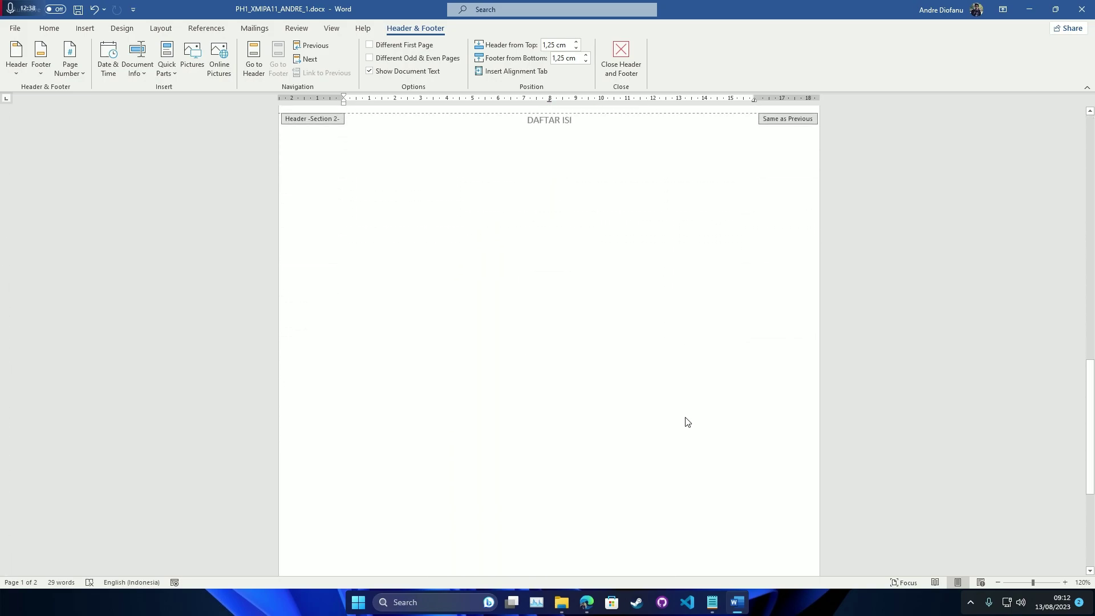
scroll(687, 422, down, 5)
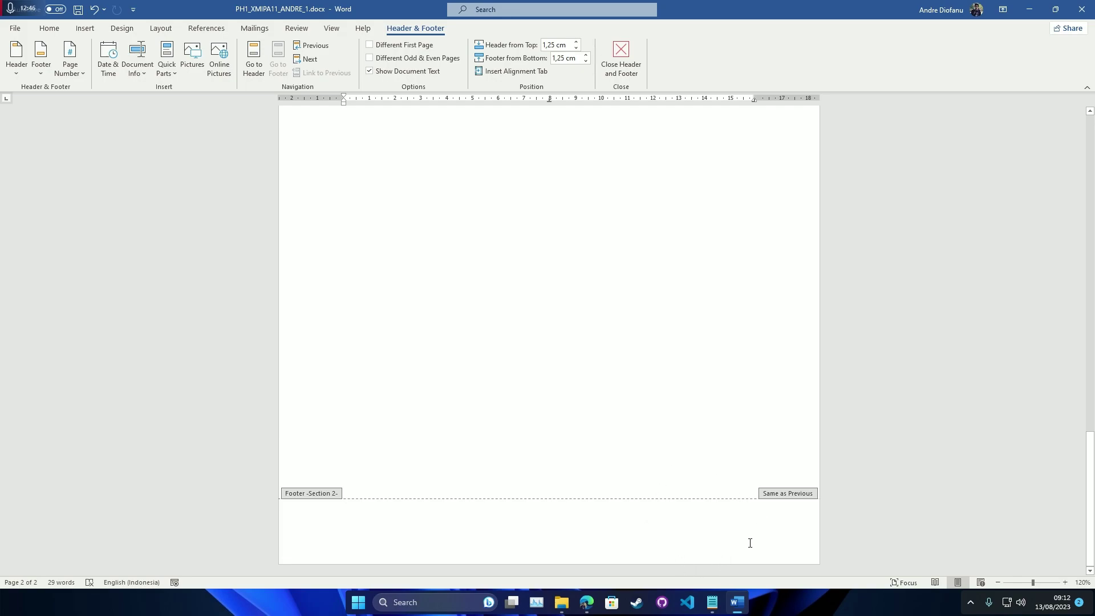
scroll(762, 540, up, 10)
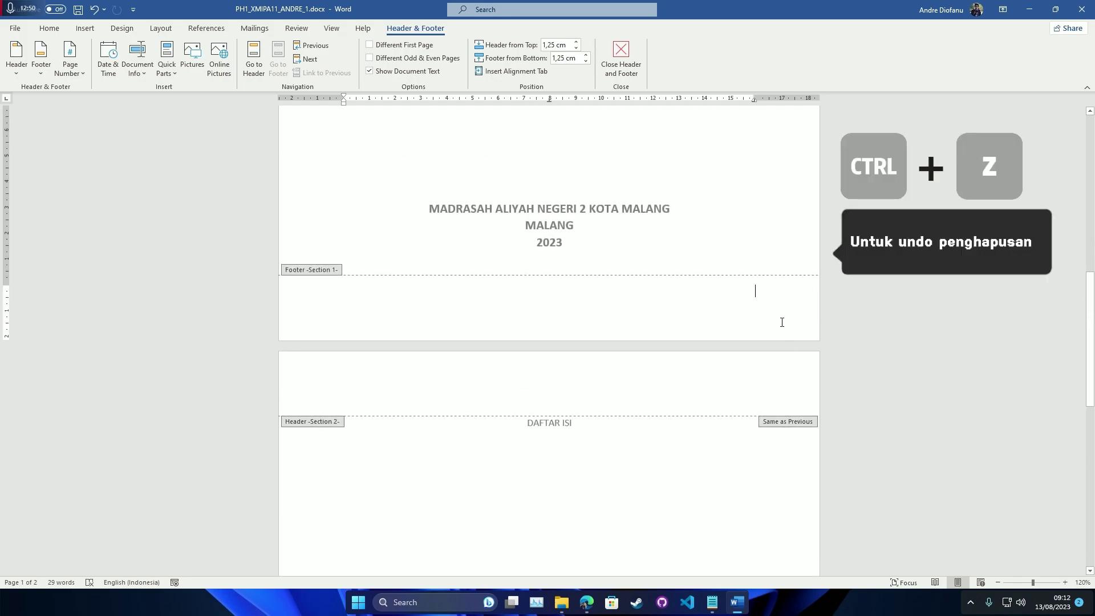
Step: Undo the page number deletion and check the footer of the DAFTAR ISI page
key(ctrl+z)
click(722, 308)
scroll(493, 471, down, 3)
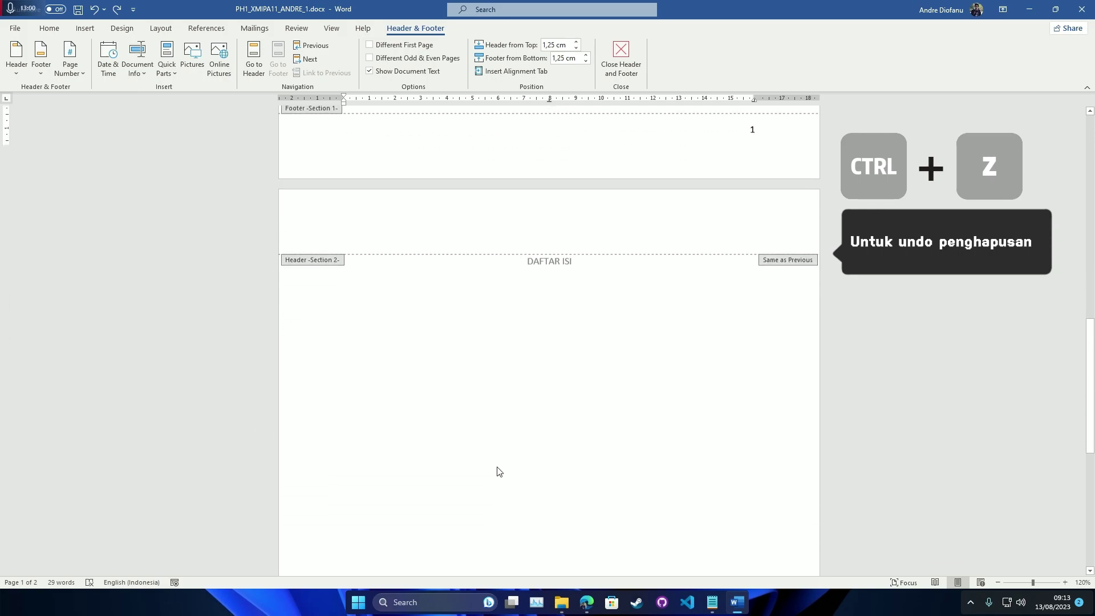
scroll(499, 470, down, 2)
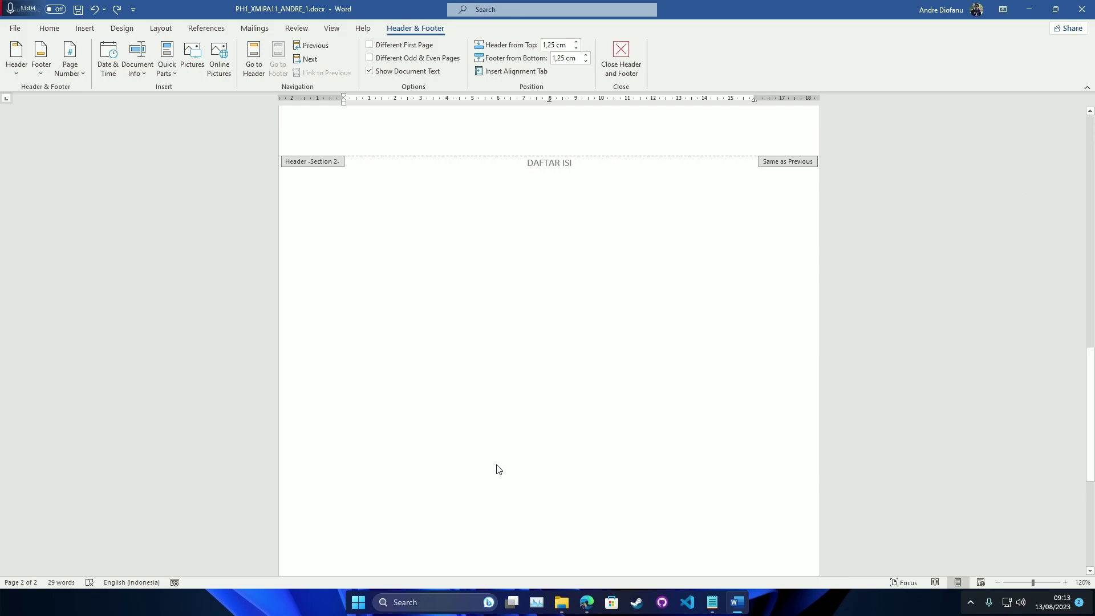
scroll(496, 469, down, 6)
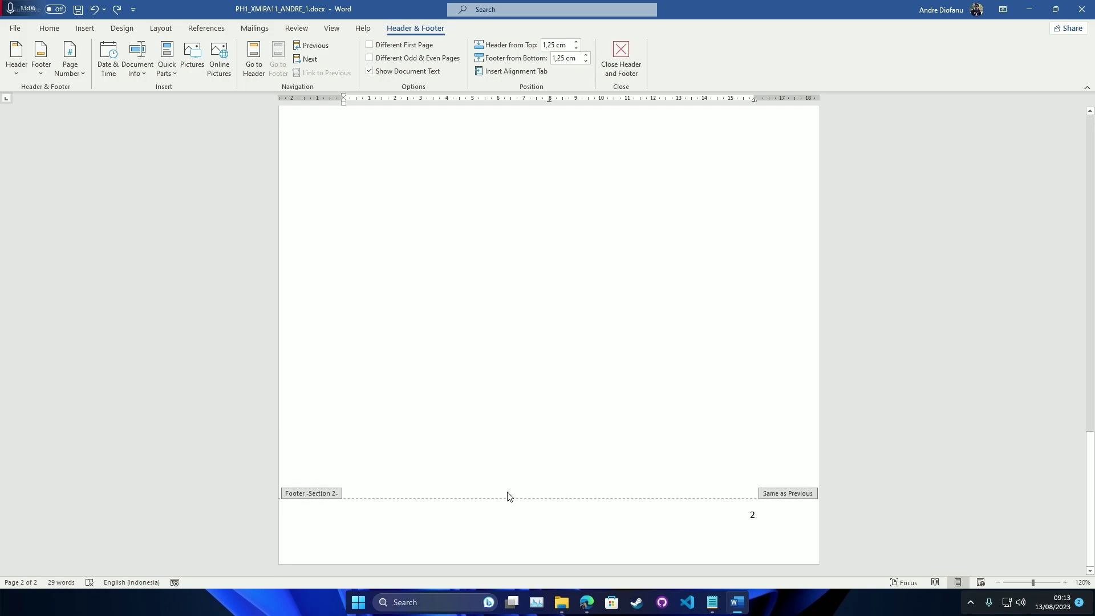
Step: Turn off Link to Previous for the Section 2 footer on the DAFTAR ISI page
click(770, 517)
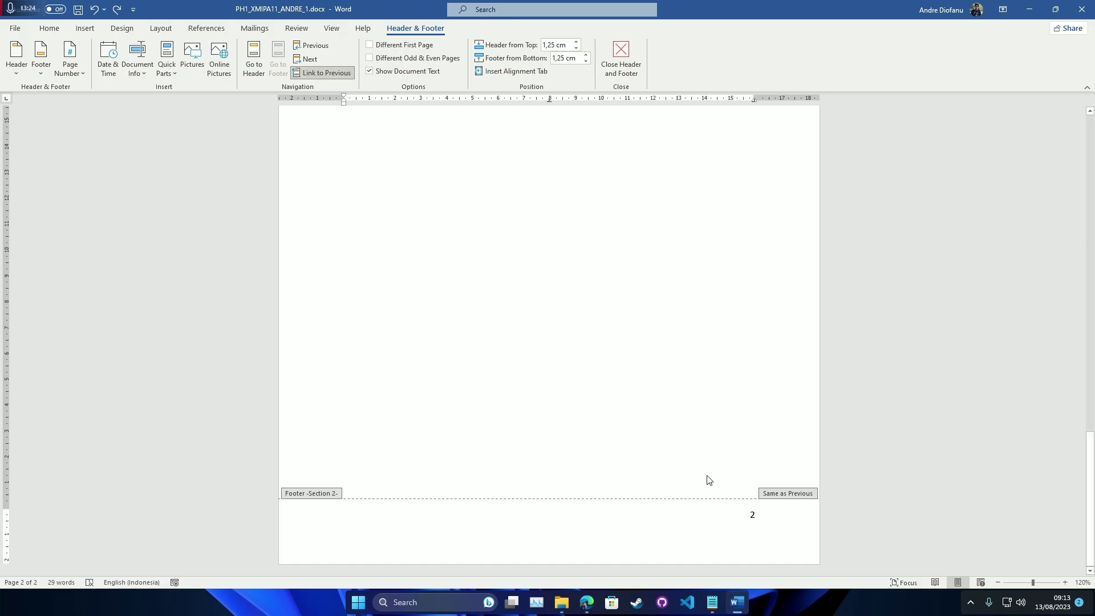
scroll(545, 430, up, 10)
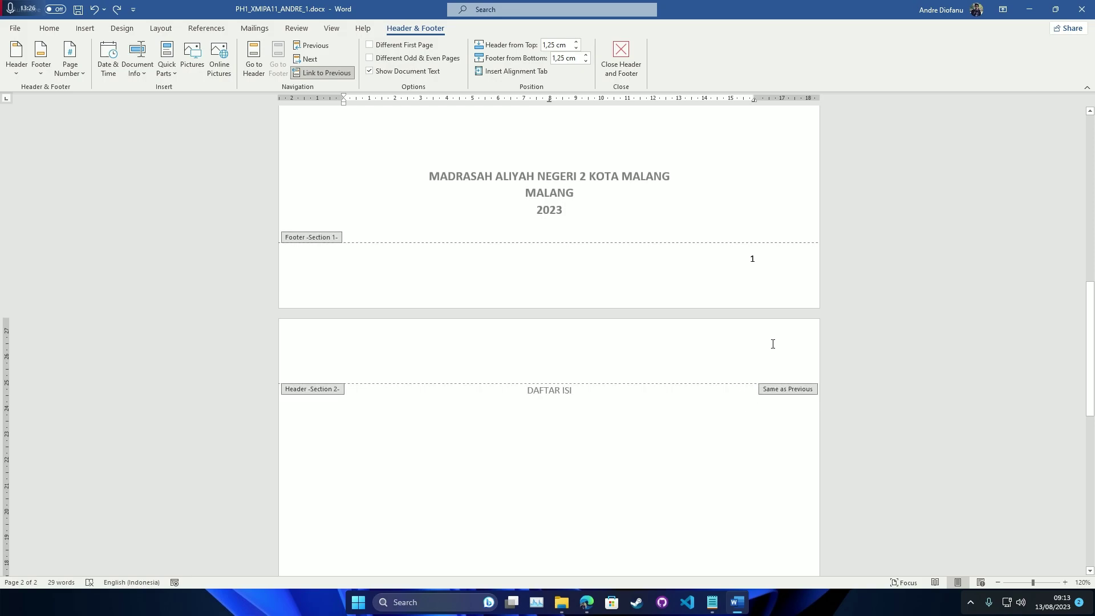
scroll(669, 374, down, 10)
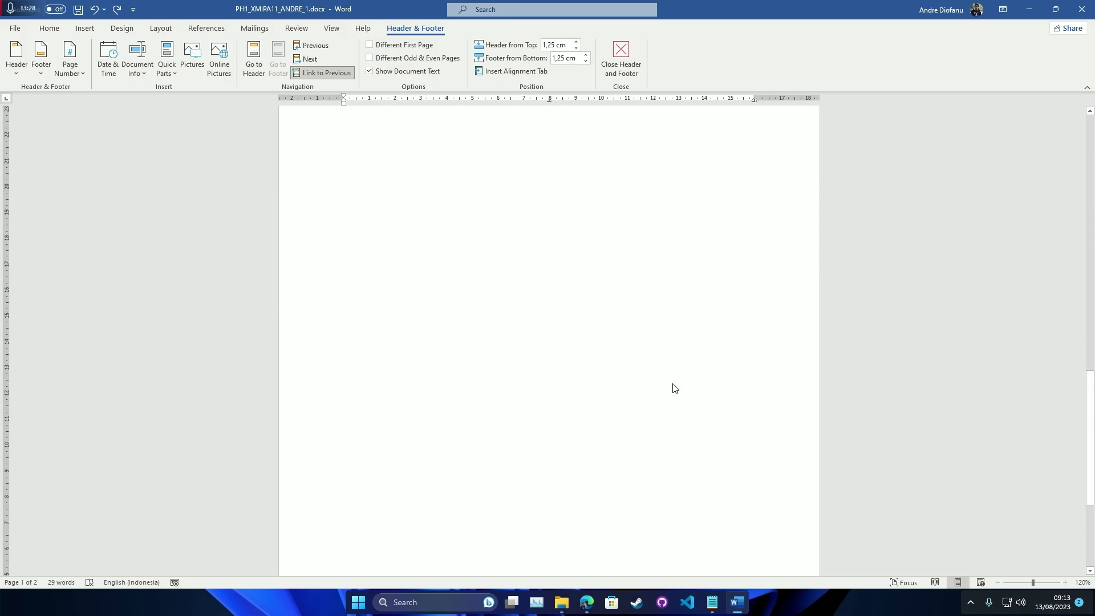
click(313, 74)
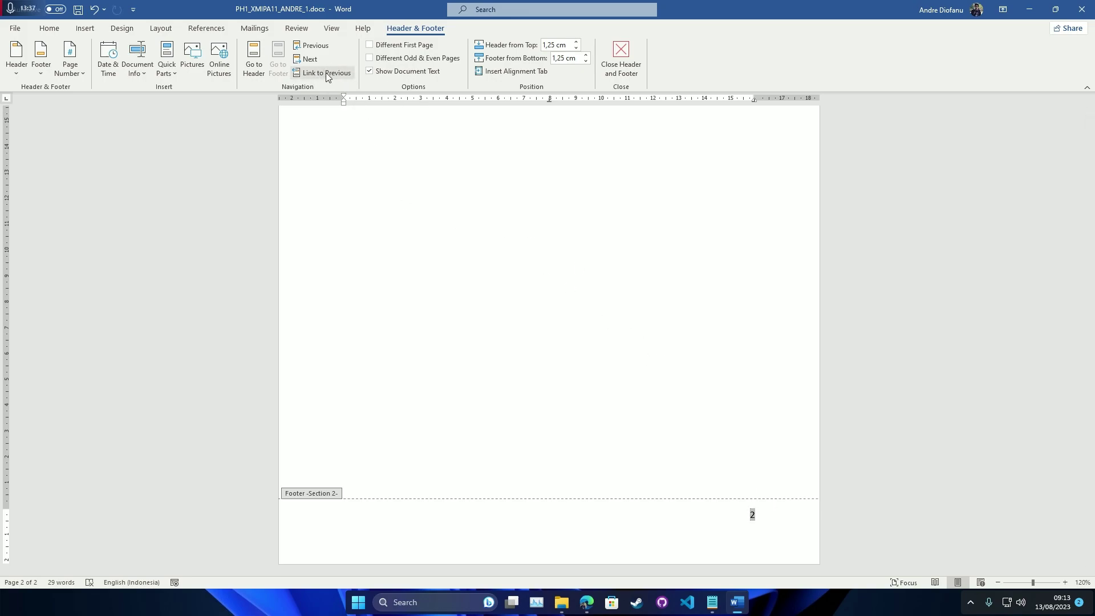
click(161, 28)
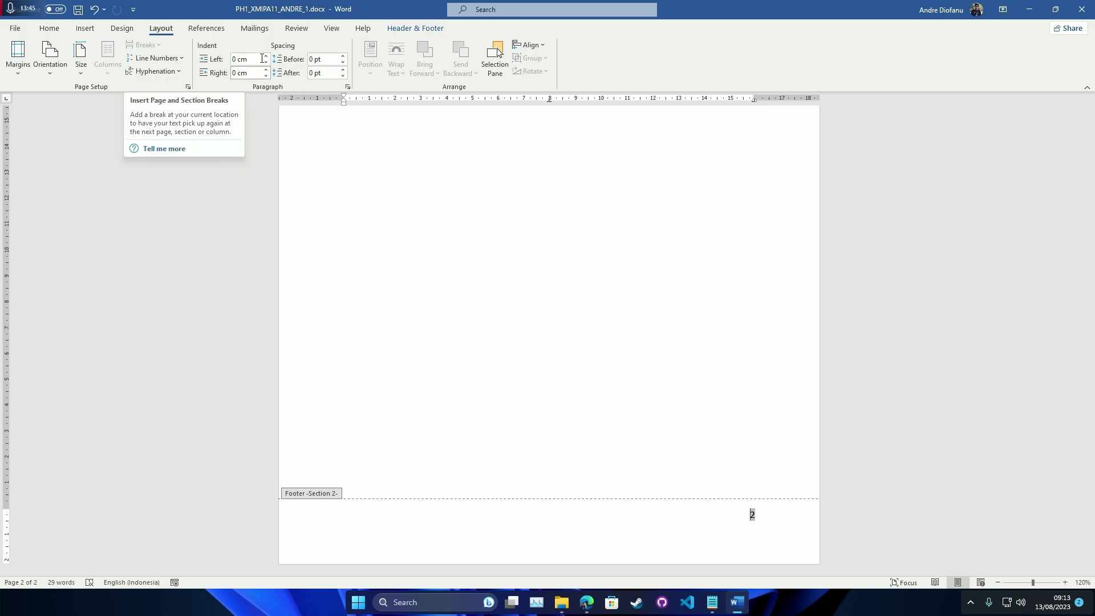
click(415, 28)
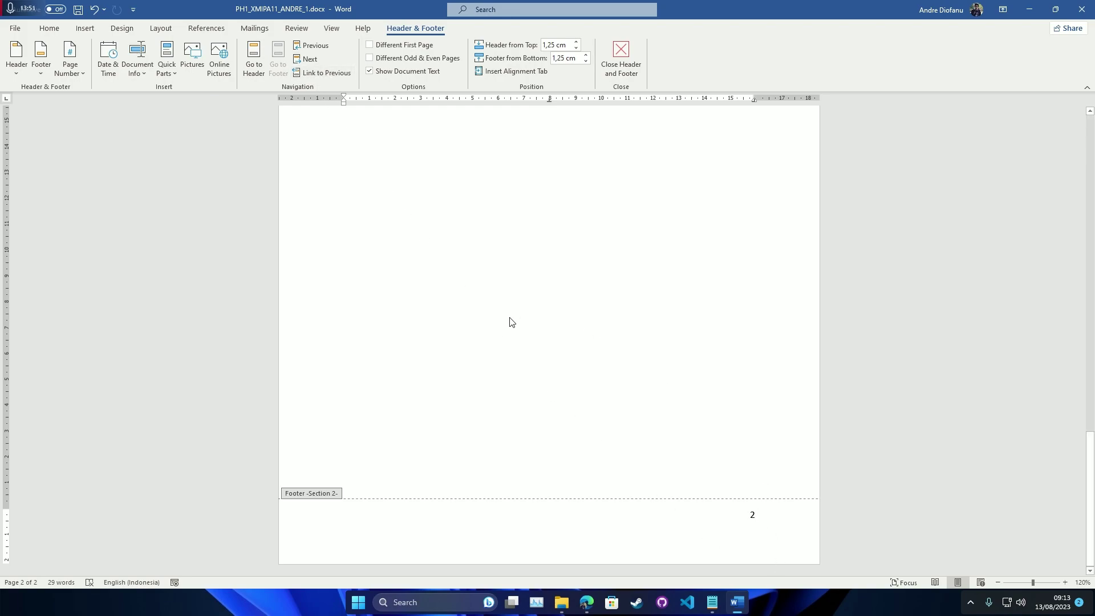
Step: Delete the page number from the Section 1 footer on the cover page
scroll(503, 331, up, 7)
scroll(504, 329, up, 3)
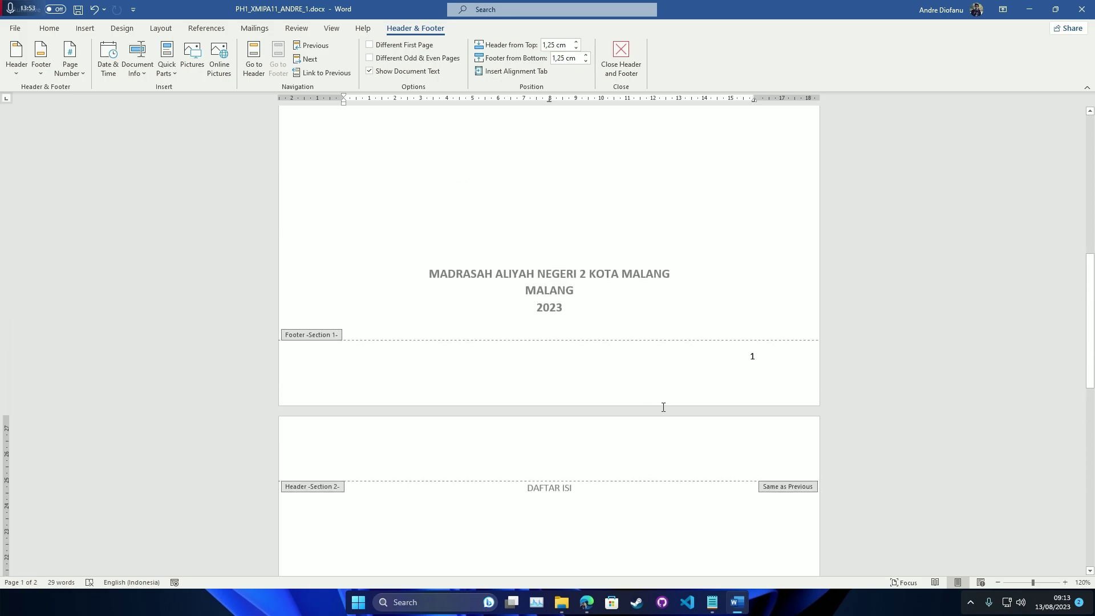
click(786, 361)
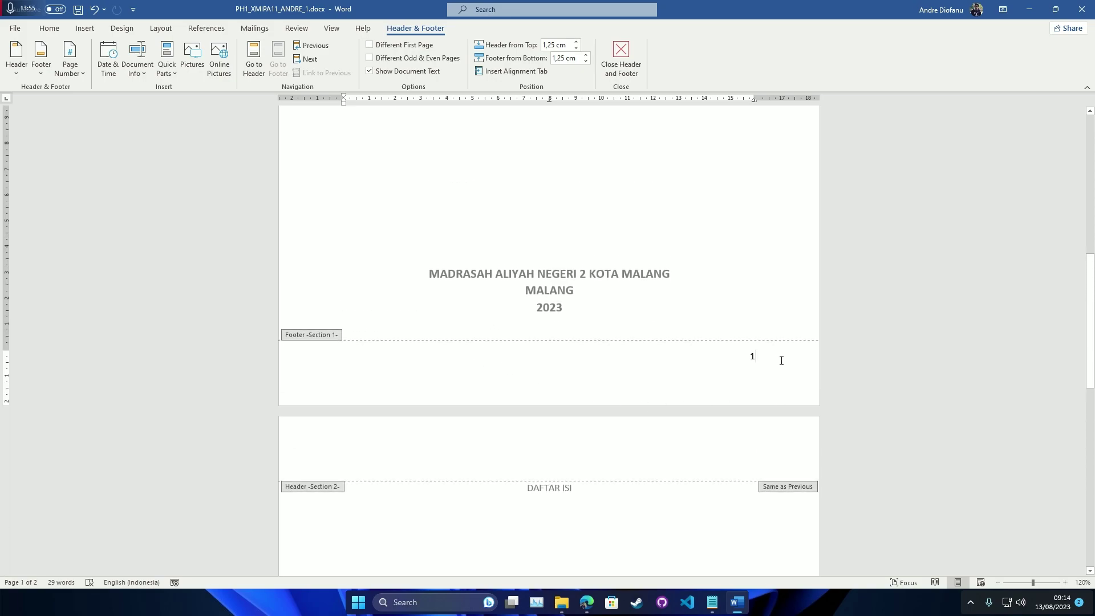
key(shift+Home)
key(Delete)
Step: Compare the cover page's footer with the Section 2 footer on the DAFTAR ISI page
scroll(777, 358, down, 10)
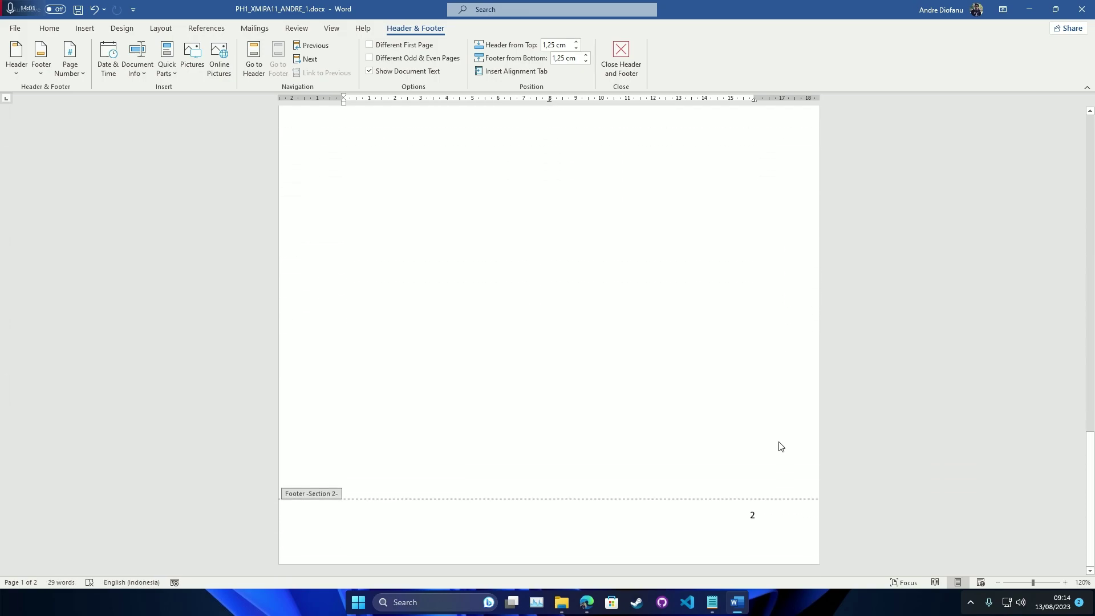
click(779, 523)
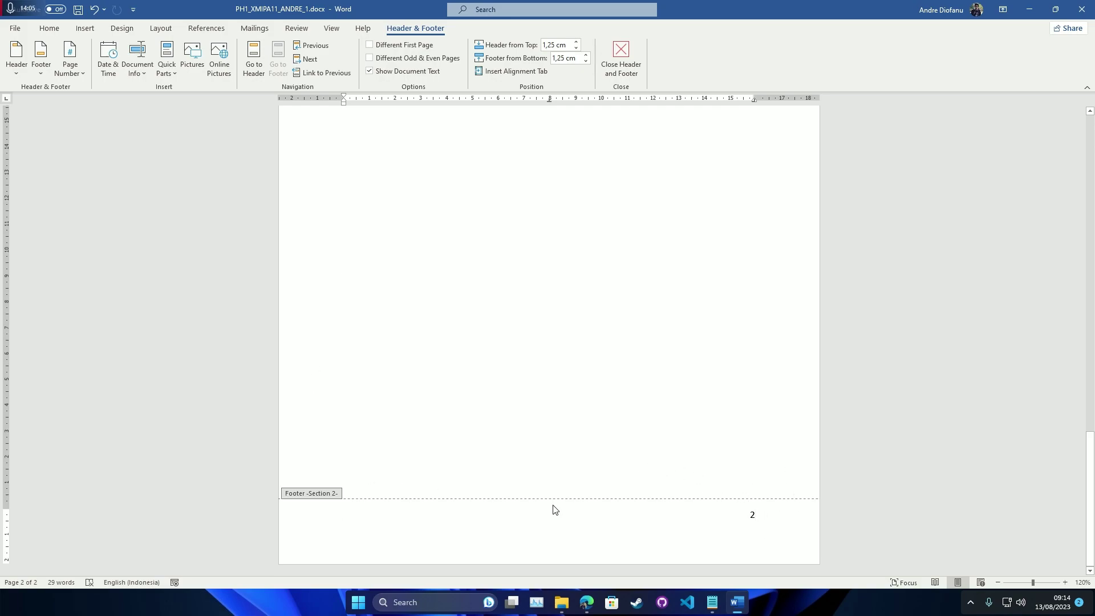
scroll(778, 430, up, 10)
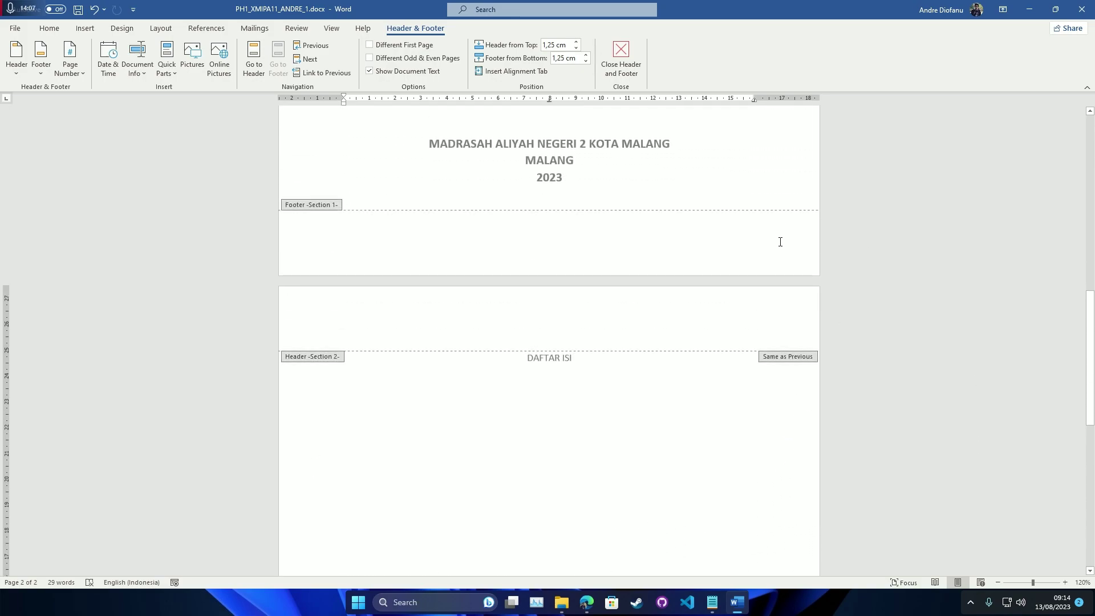
scroll(784, 443, down, 10)
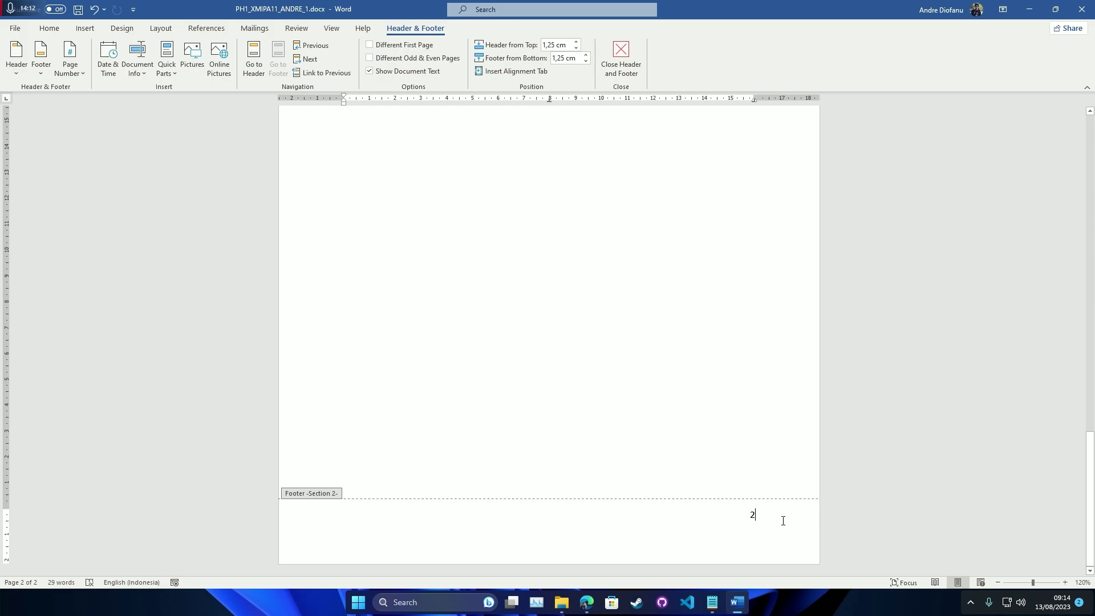
scroll(783, 521, up, 15)
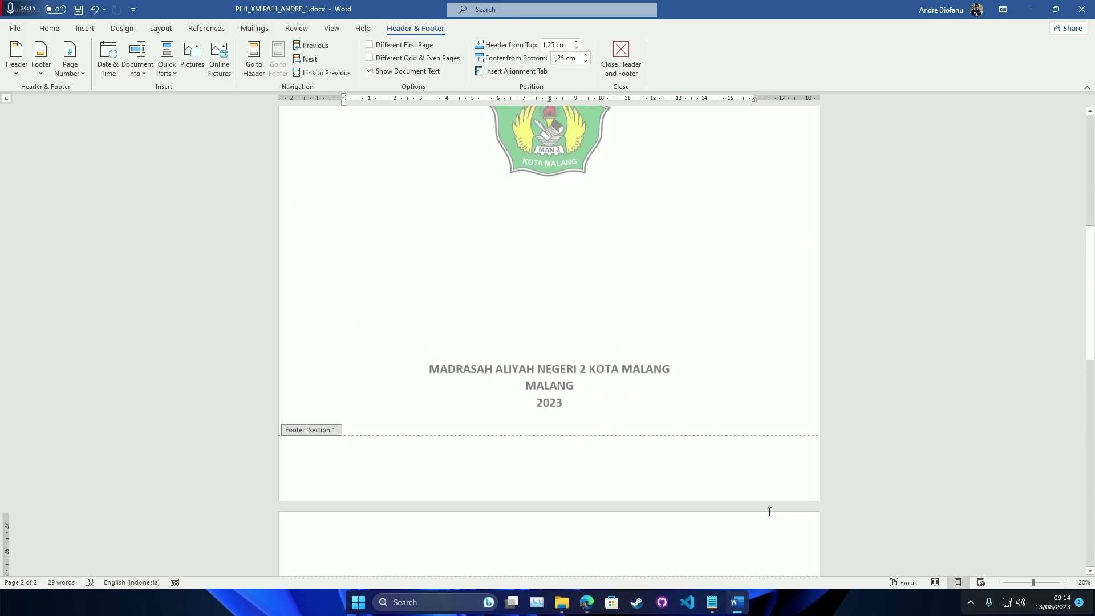
scroll(747, 514, down, 2)
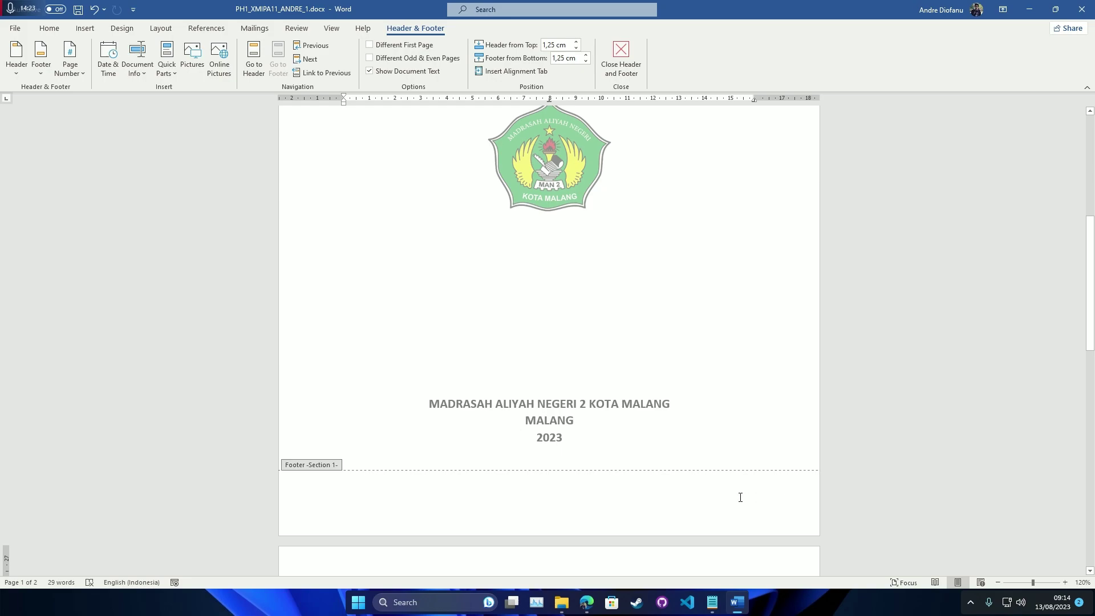
scroll(766, 497, down, 20)
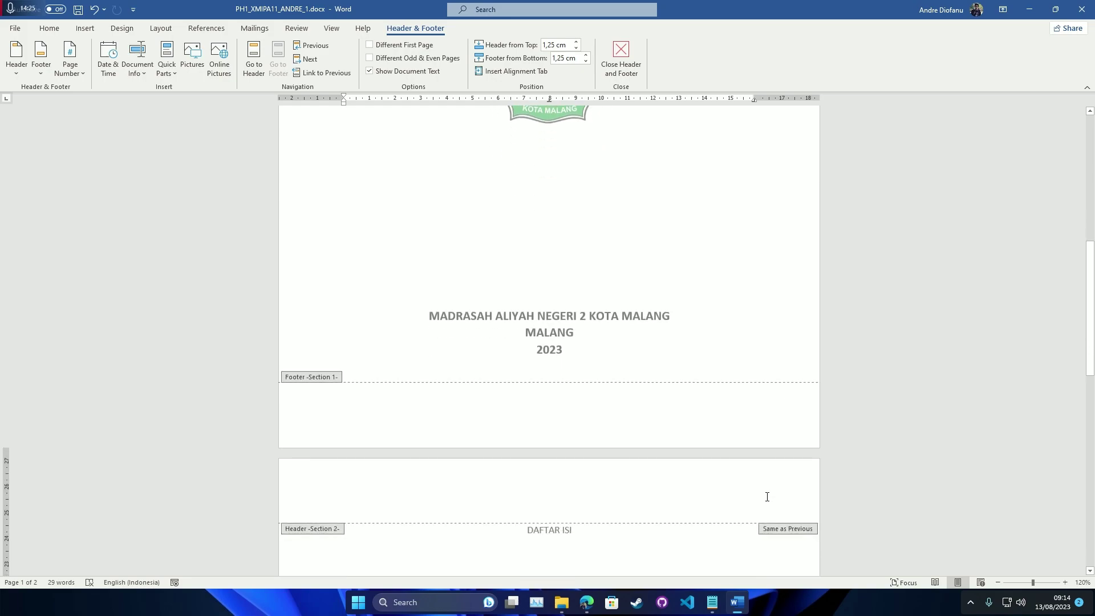
Step: Format the Section 2 page number in the footer as i, ii, iii, … and start its numbering at i
click(760, 515)
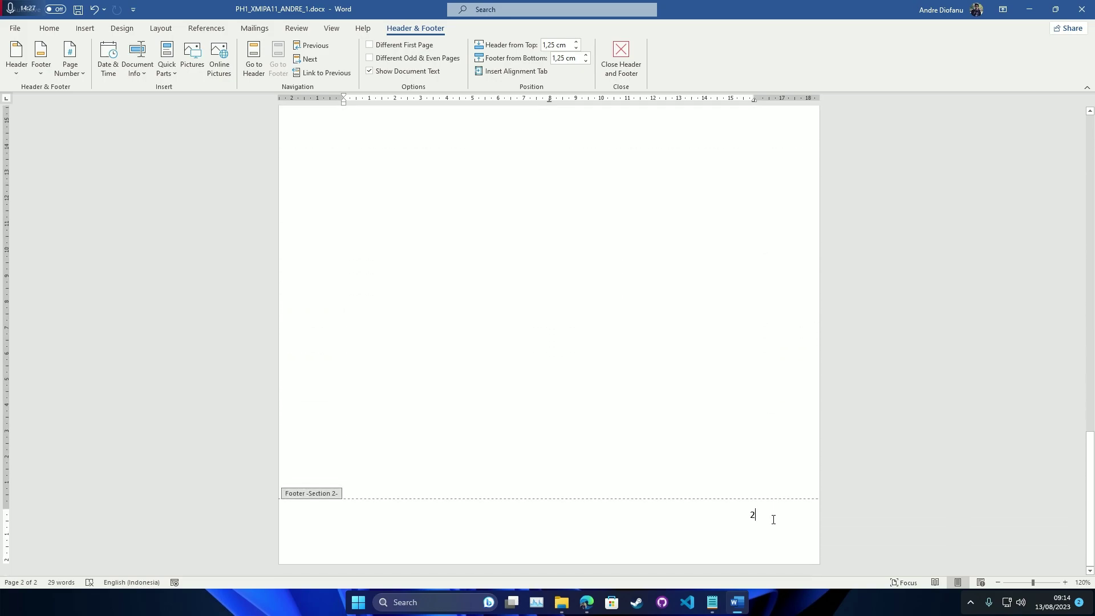
double_click(767, 517)
click(773, 519)
click(85, 28)
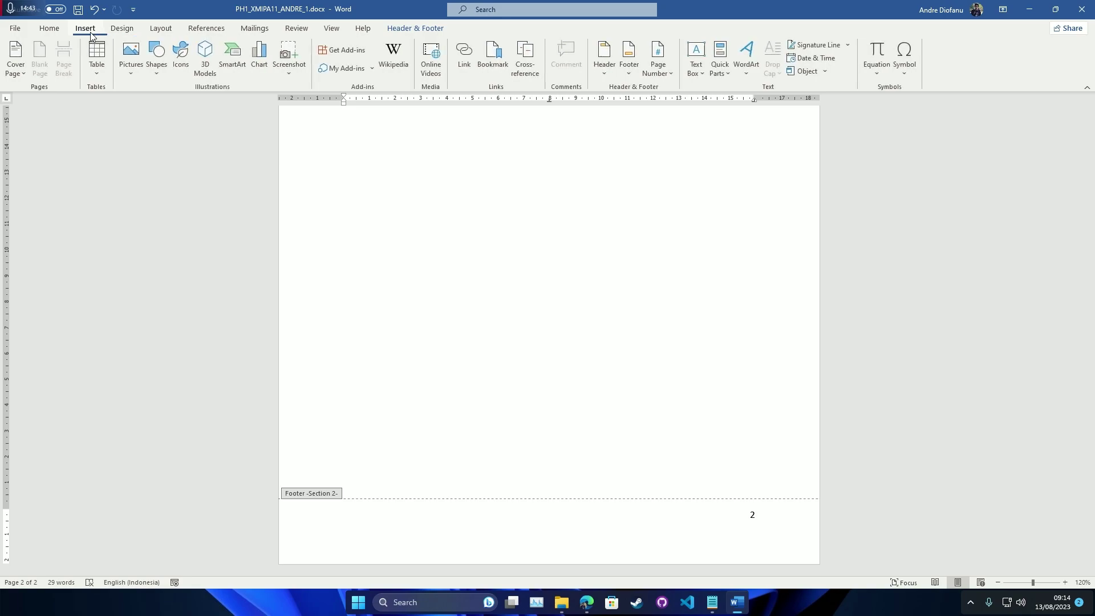
click(667, 74)
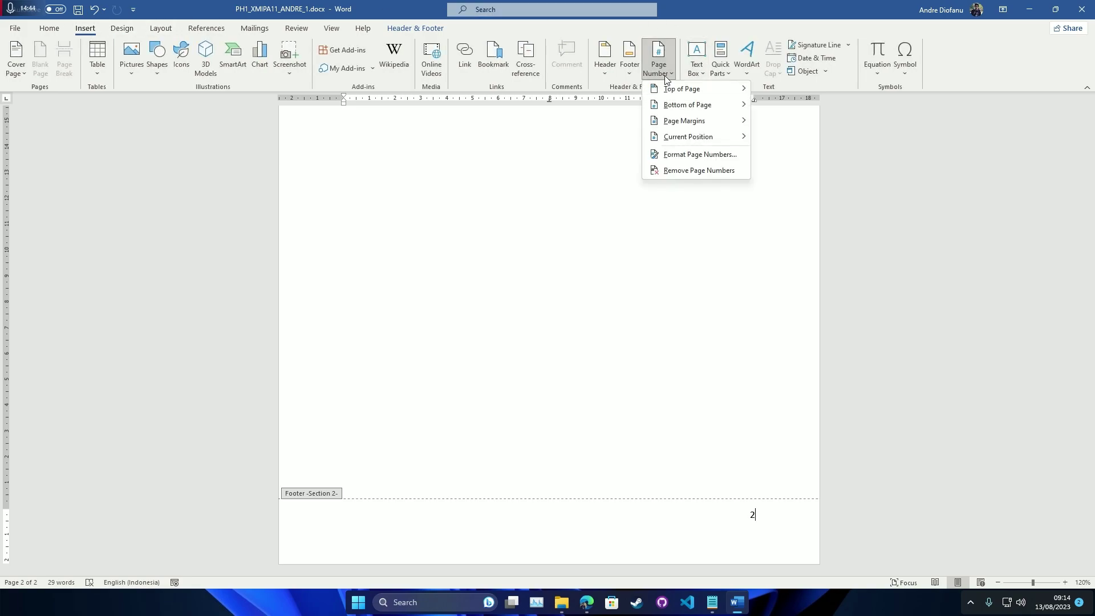
click(662, 74)
click(661, 74)
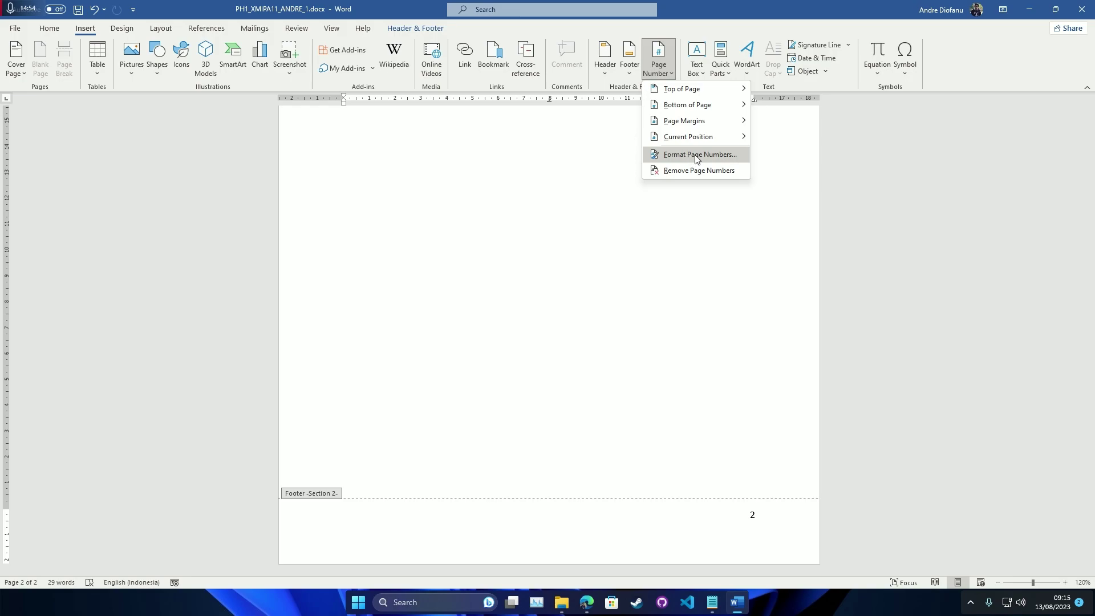
click(695, 155)
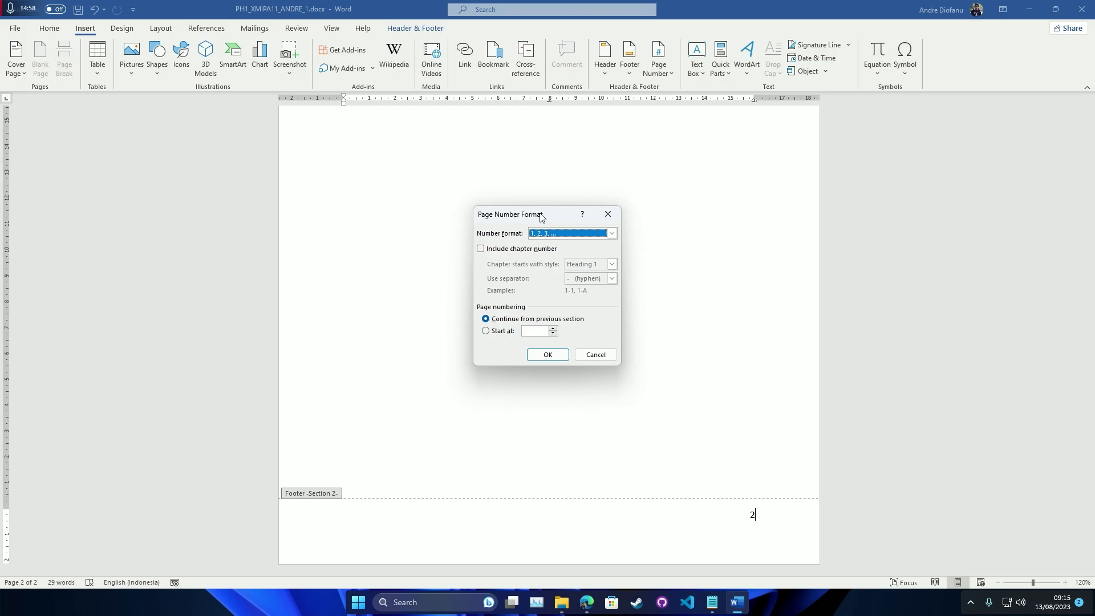
drag(542, 214, 559, 215)
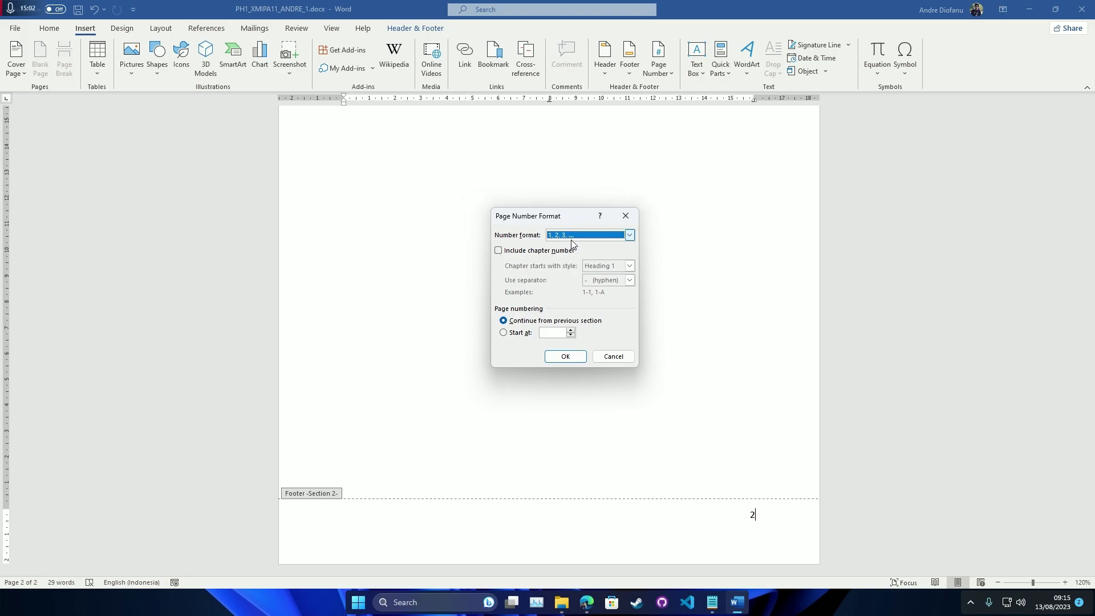
click(586, 238)
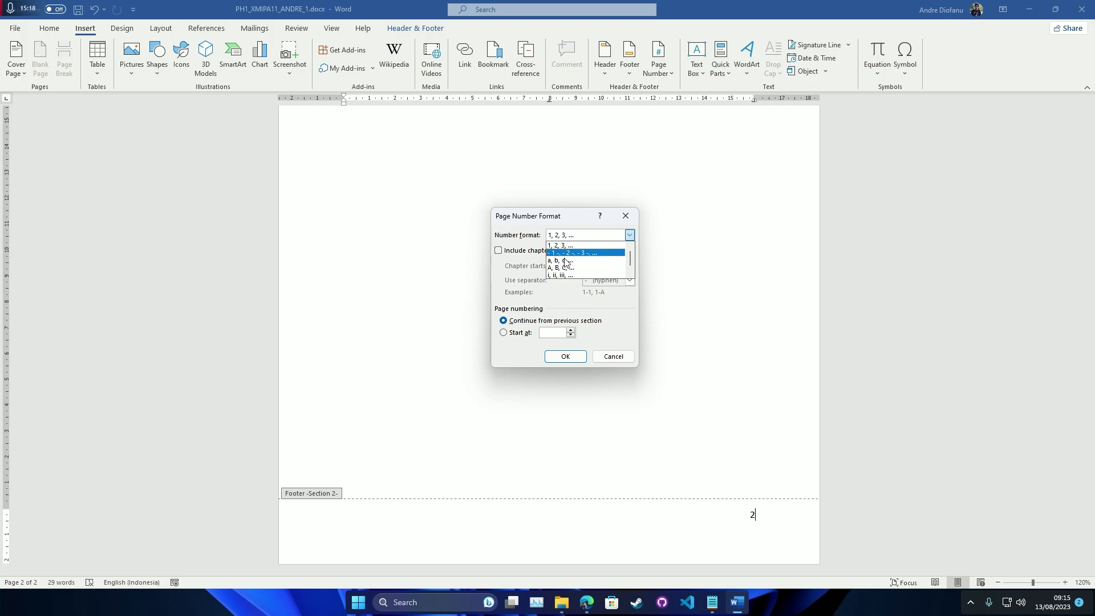
scroll(564, 266, down, 1)
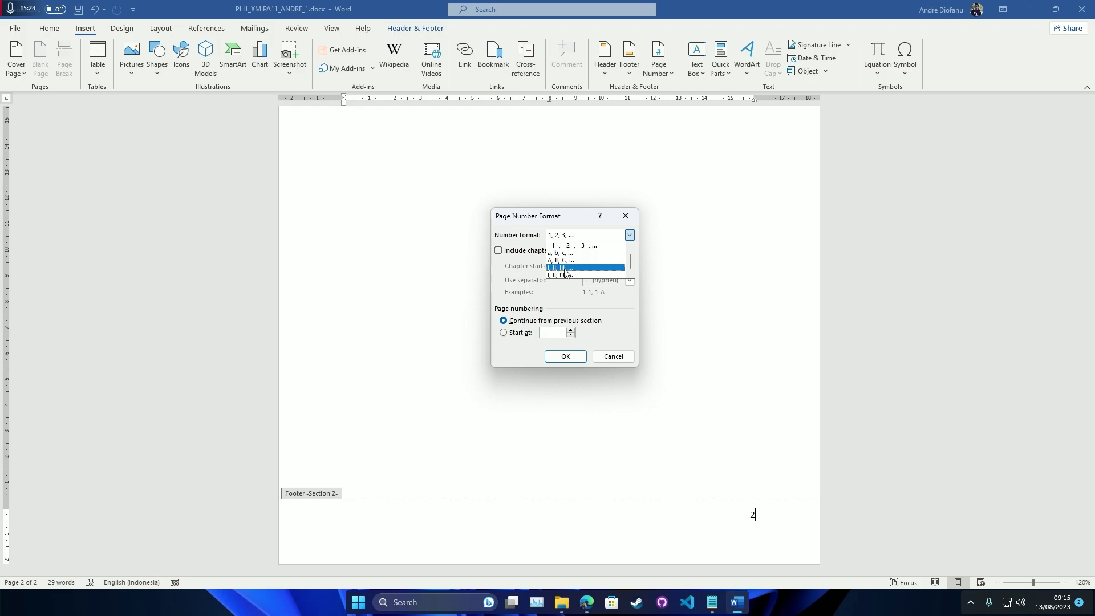
click(570, 268)
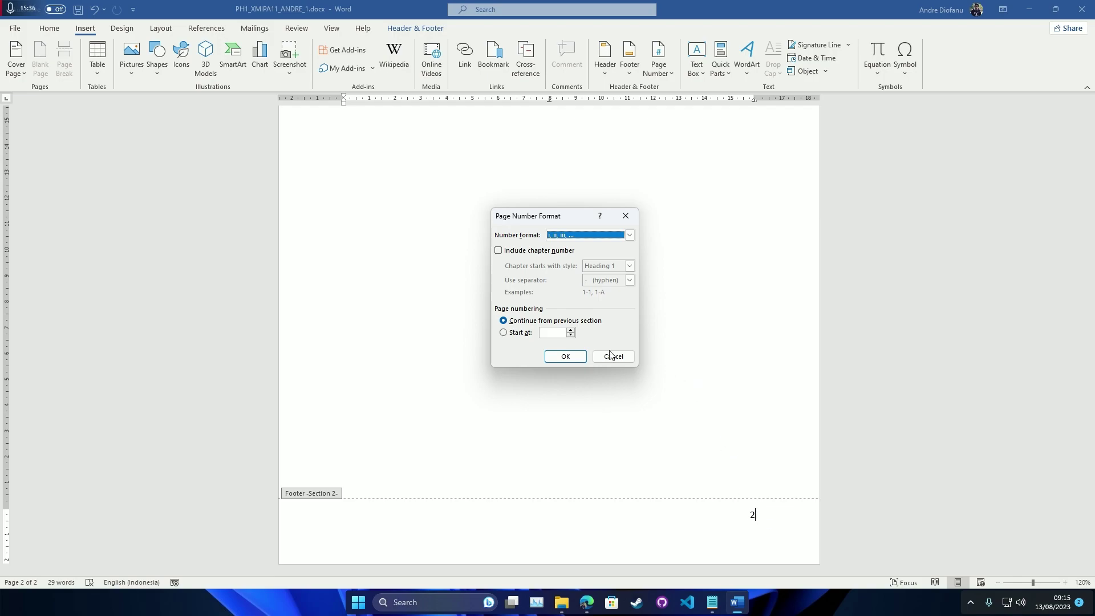
click(504, 334)
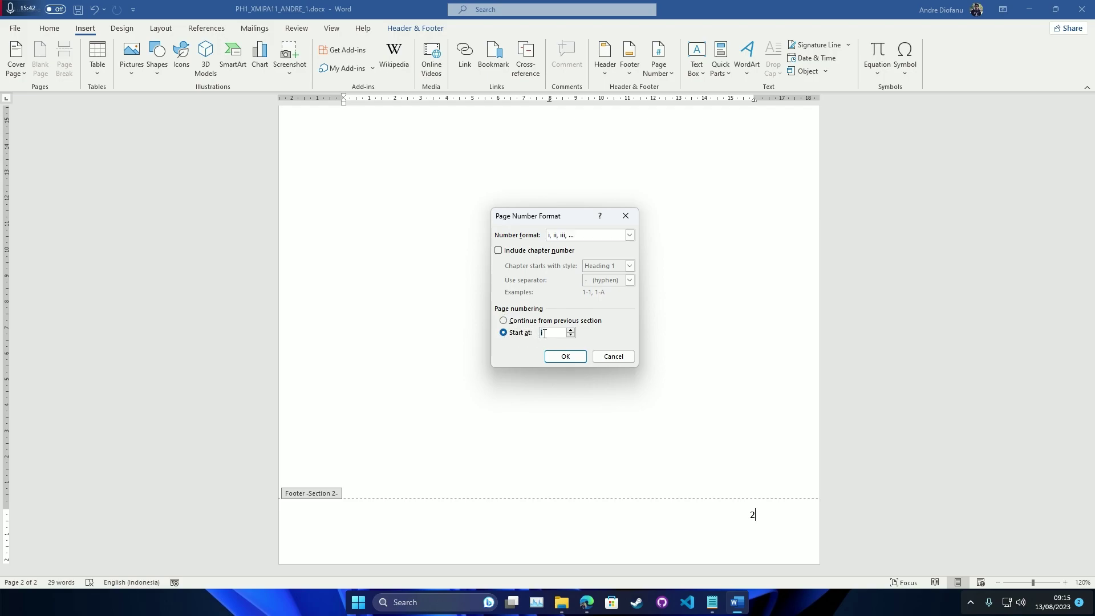
click(565, 357)
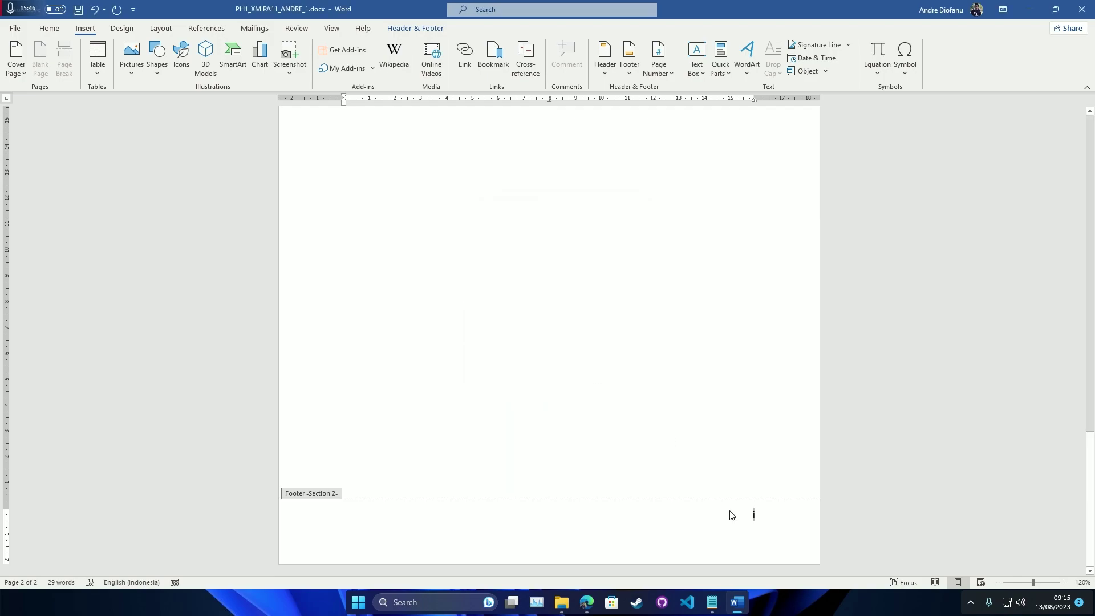
Step: Check the page numbering in the footers of the cover page and the DAFTAR ISI page
scroll(769, 521, up, 7)
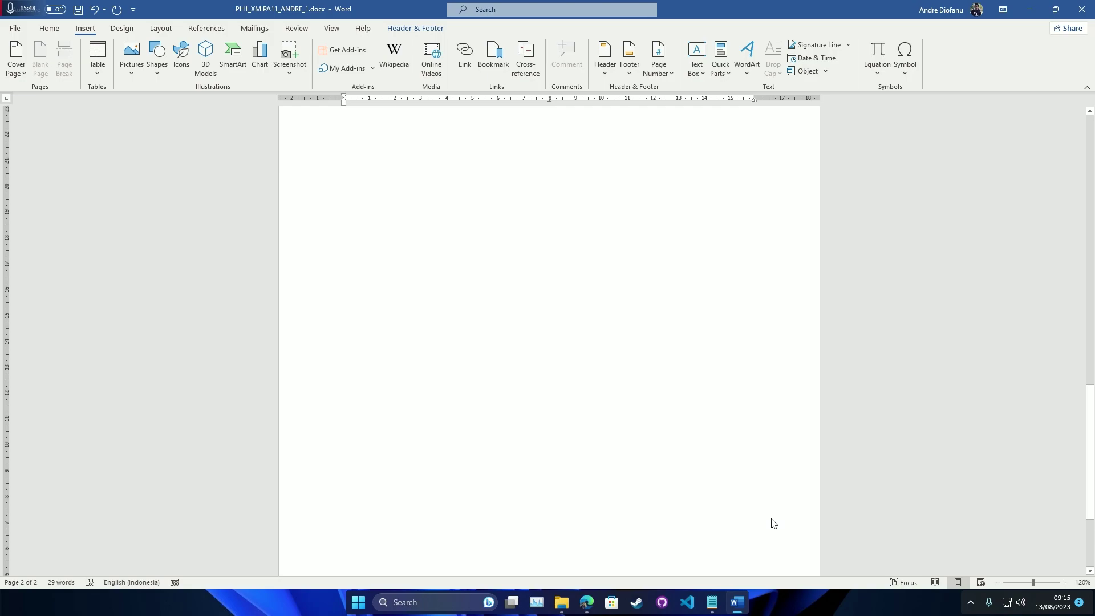
scroll(773, 524, down, 8)
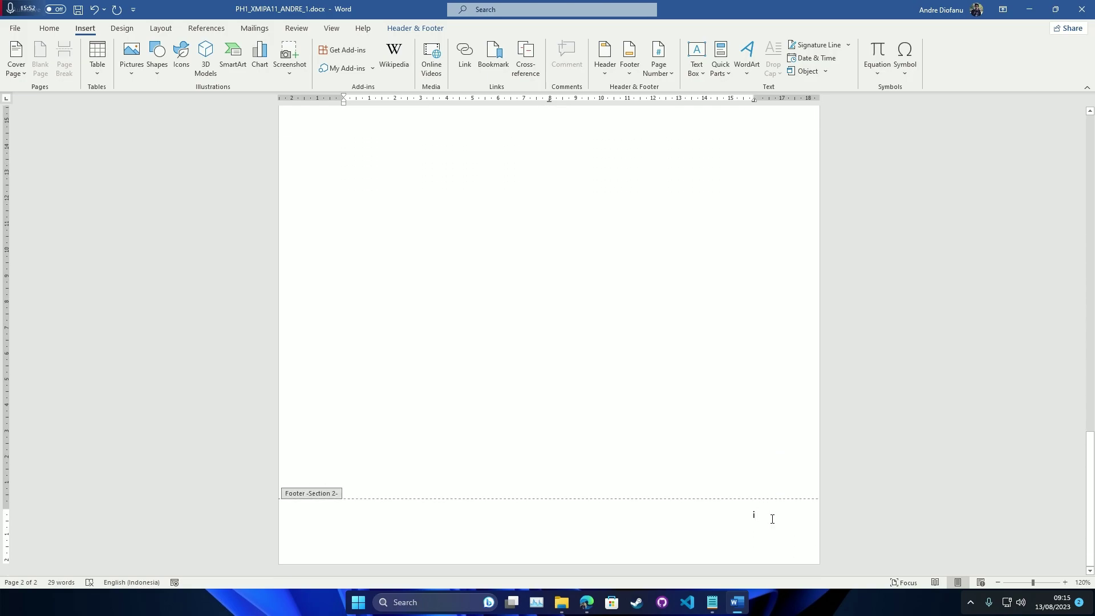
scroll(772, 519, up, 7)
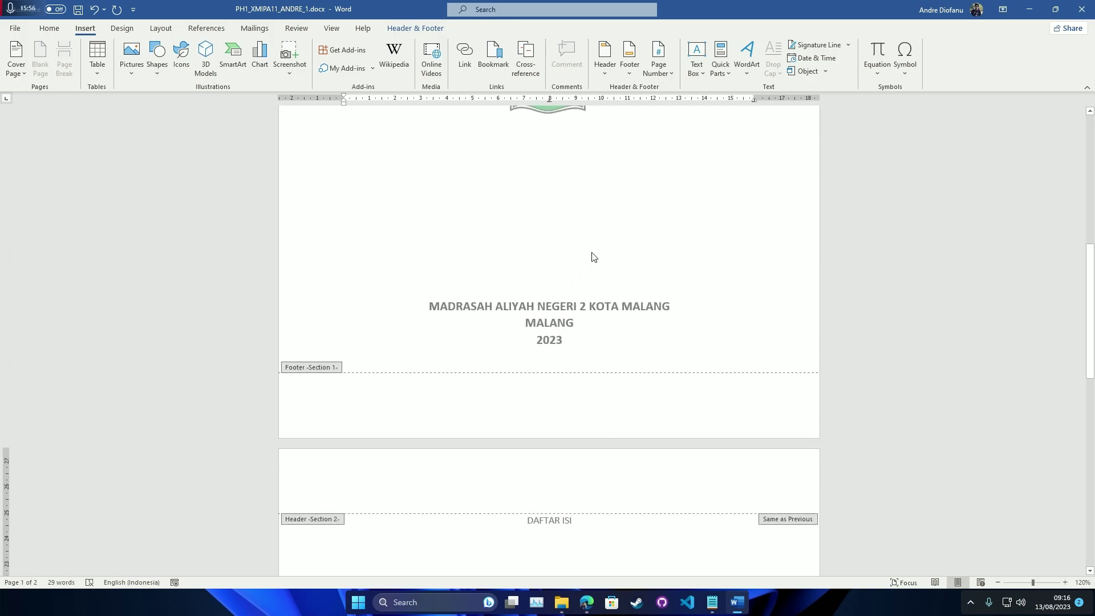
scroll(749, 455, down, 8)
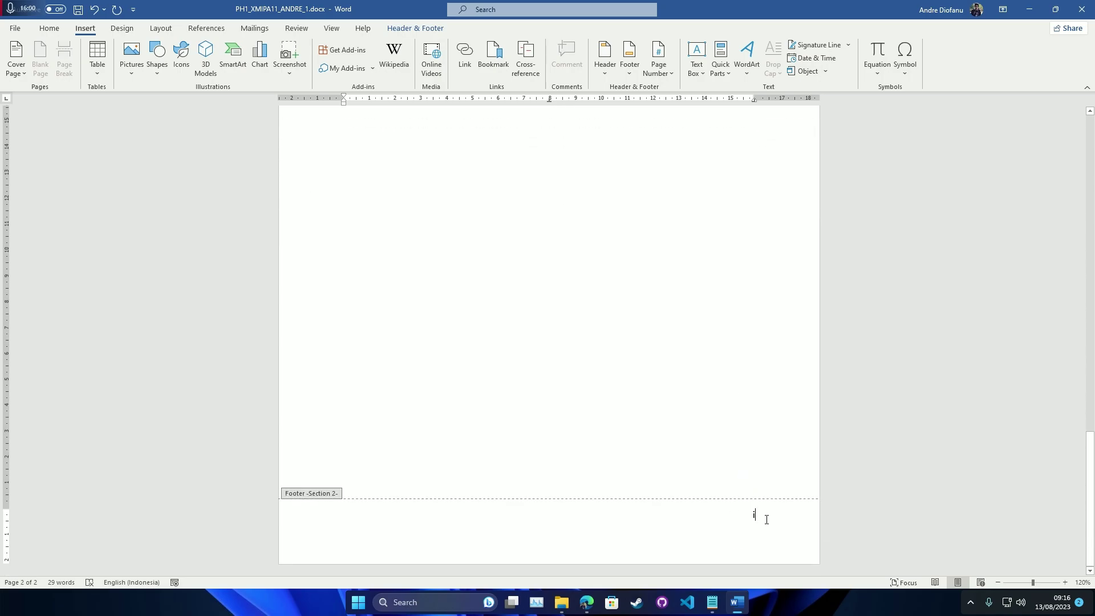
scroll(648, 462, up, 8)
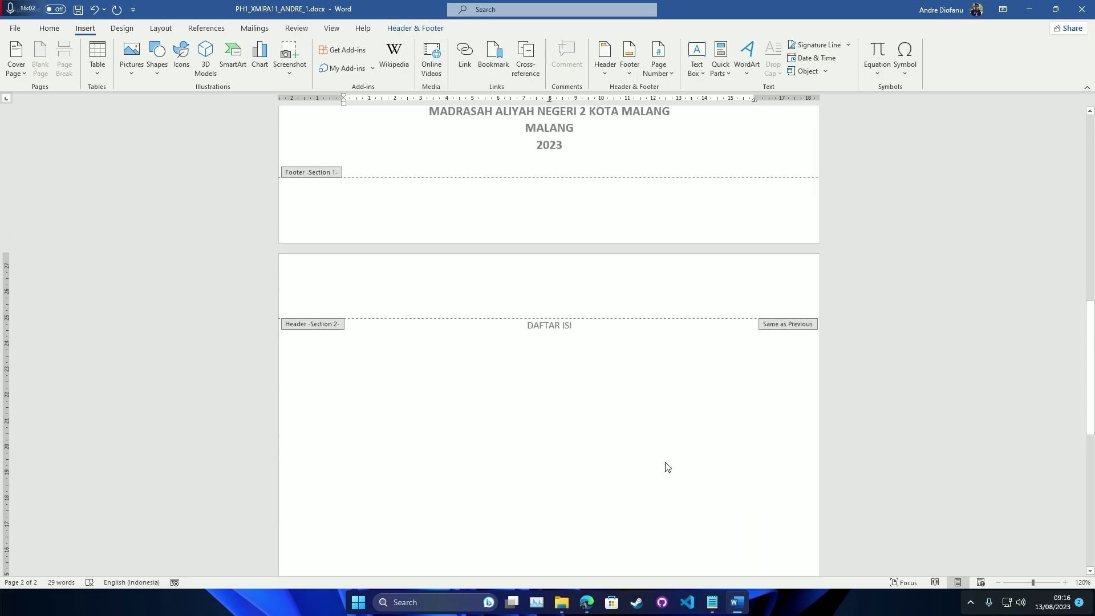
Step: Switch to Contoh Laporan.pdf in the browser and examine the page numbering of the DAFTAR ISI and BAB 1 PENDAHULUAN pages
click(585, 610)
scroll(523, 338, up, 5)
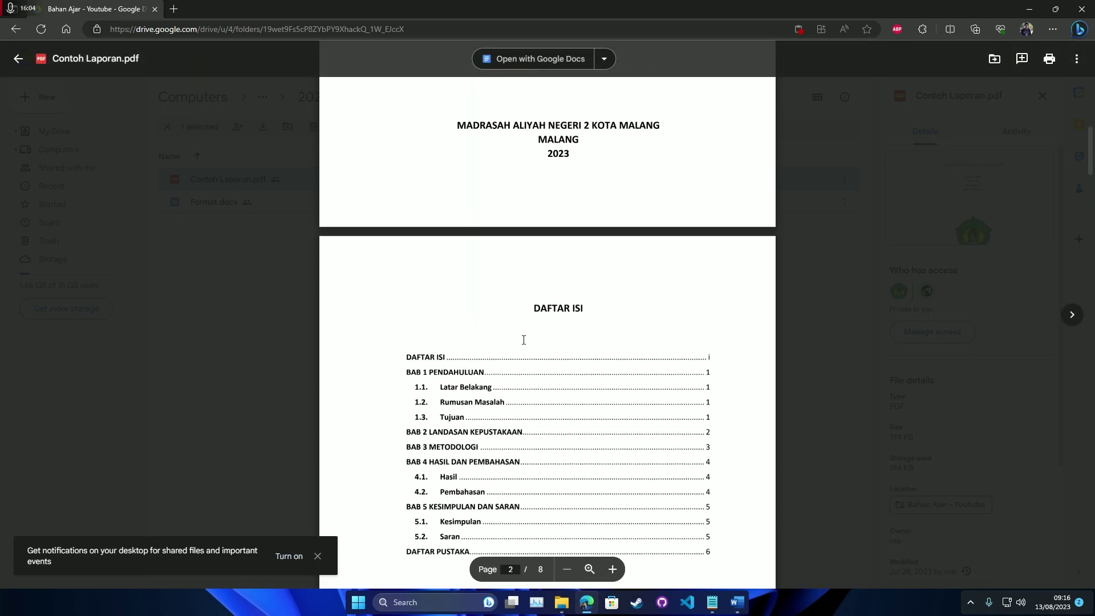
scroll(522, 337, down, 1)
drag(405, 194, 707, 388)
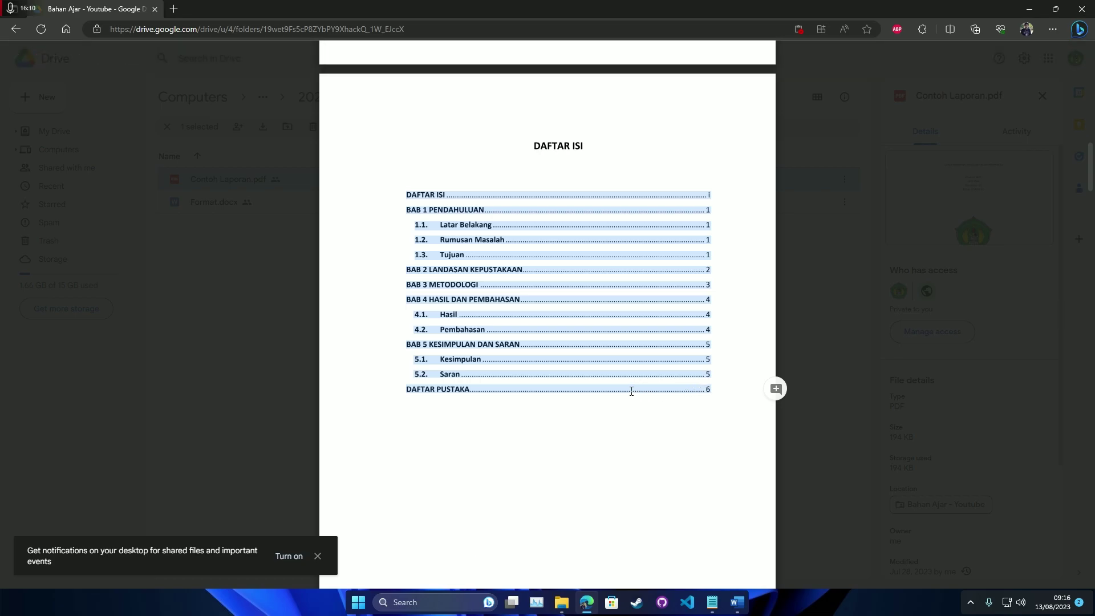
scroll(627, 389, down, 12)
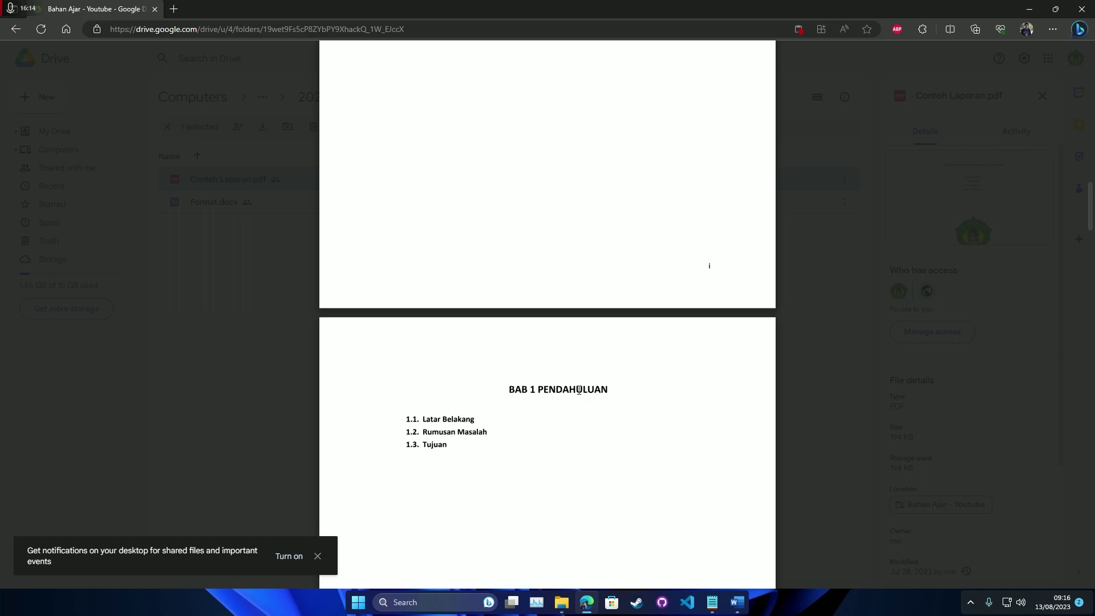
scroll(578, 390, down, 6)
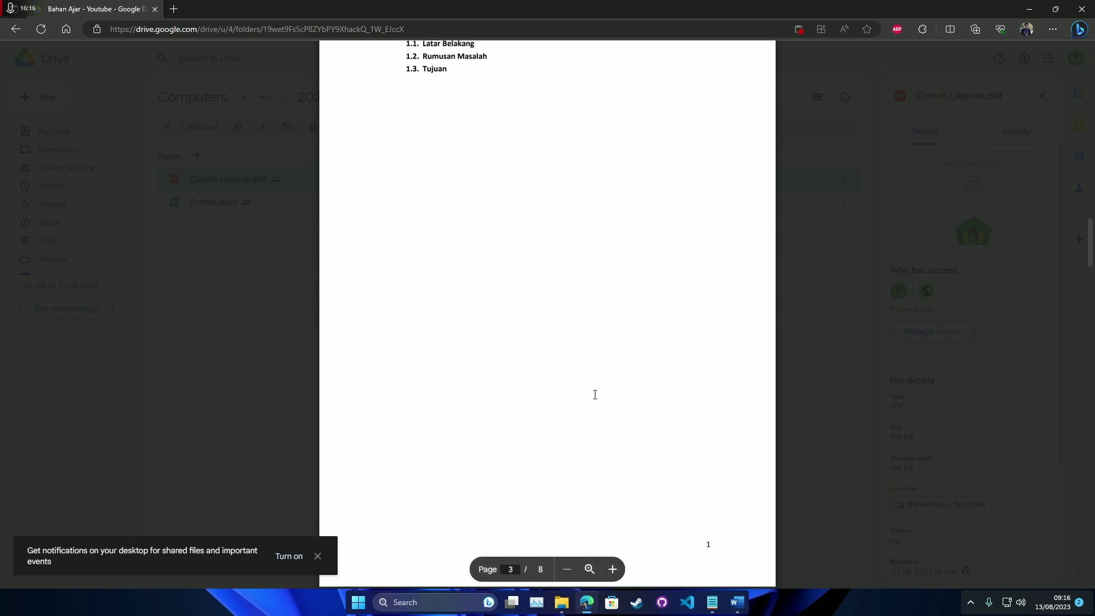
scroll(595, 395, down, 2)
double_click(708, 428)
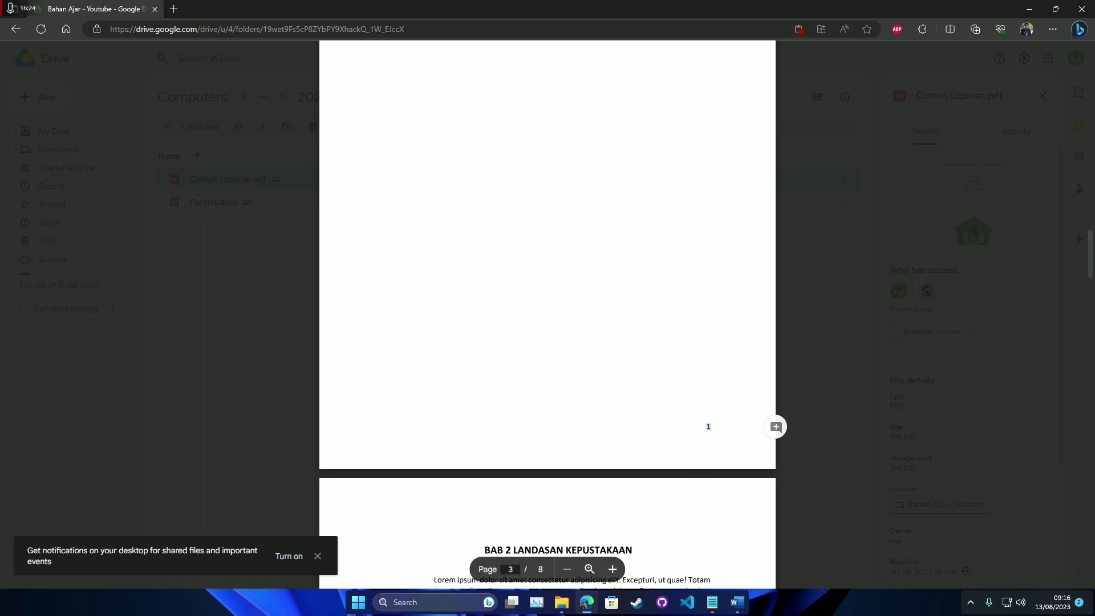
Step: Switch back to Word, leave footer editing, and insert a Next Page section break after the DAFTAR ISI heading
click(737, 602)
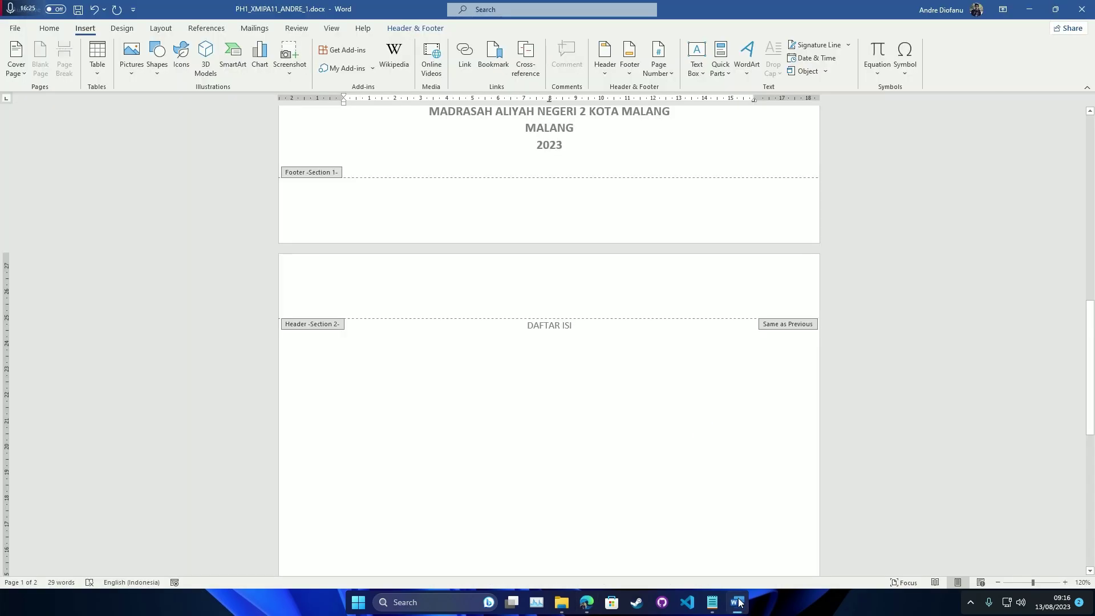
double_click(626, 414)
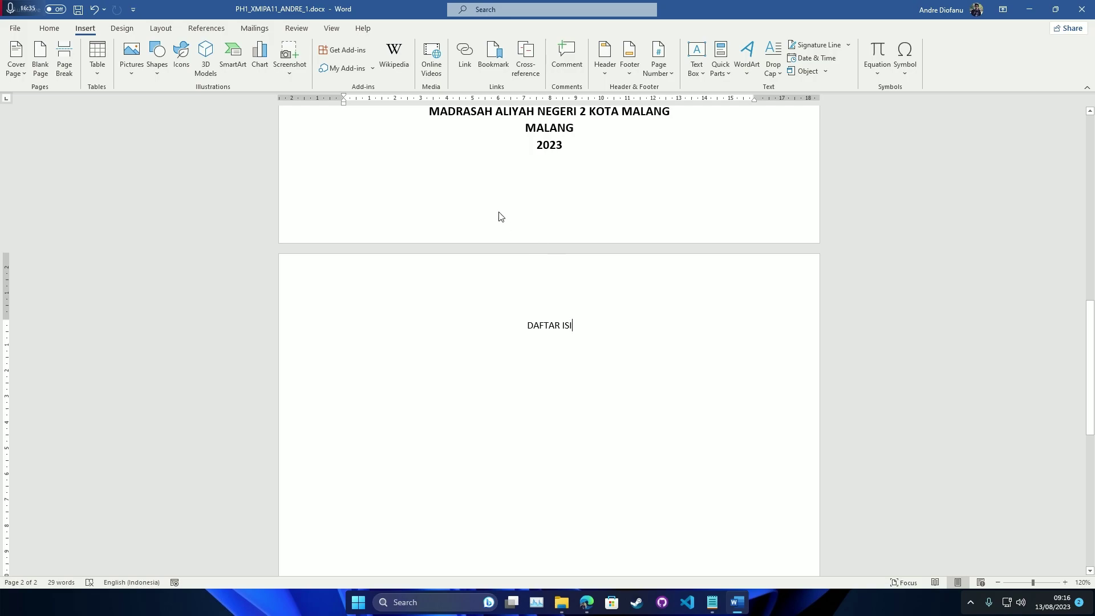
click(160, 28)
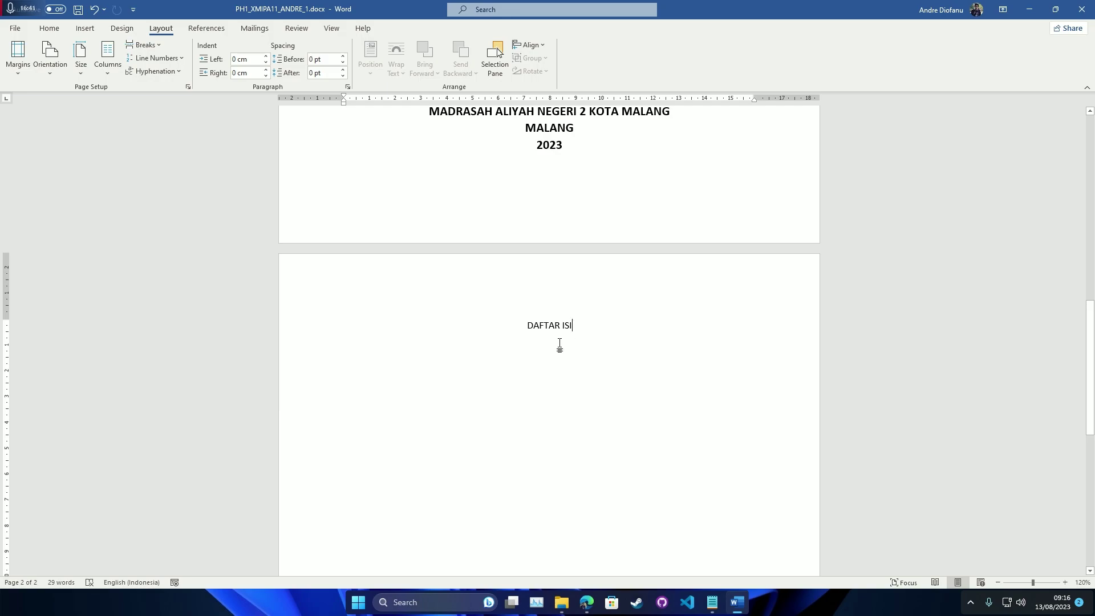
click(145, 45)
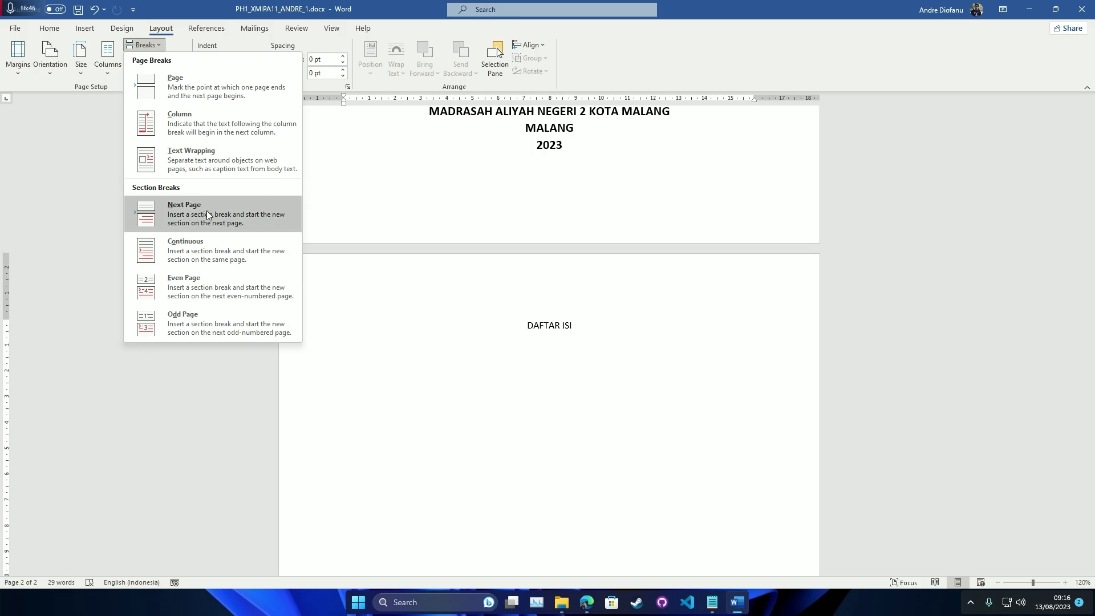
click(173, 210)
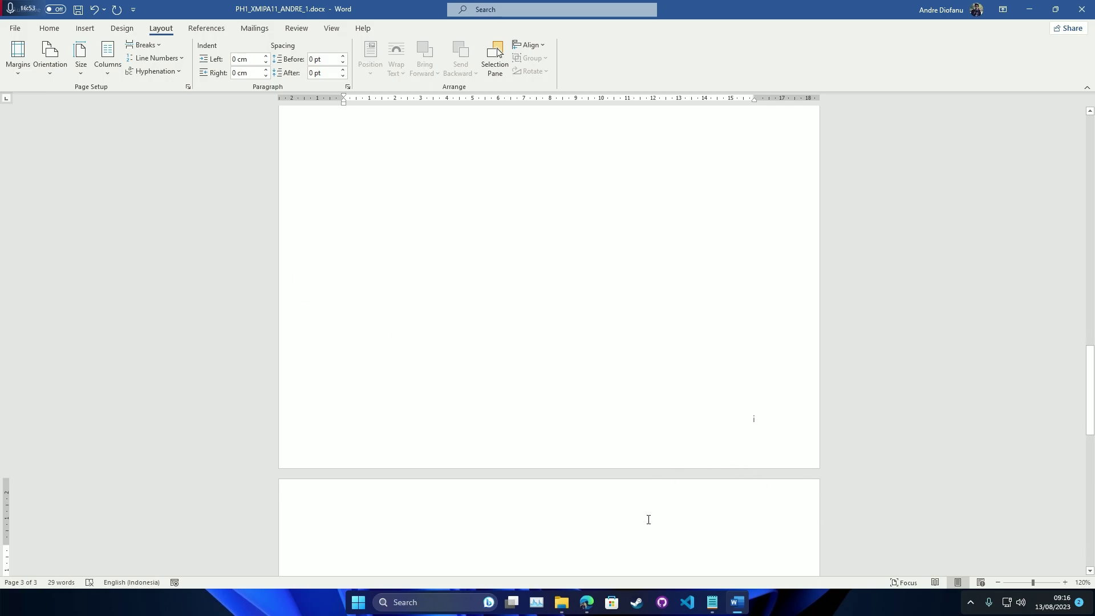
Step: Enter the chapter heading BAB 1 PENDAHULUAN on the new page after the DAFTAR ISI
text(BAB 1)
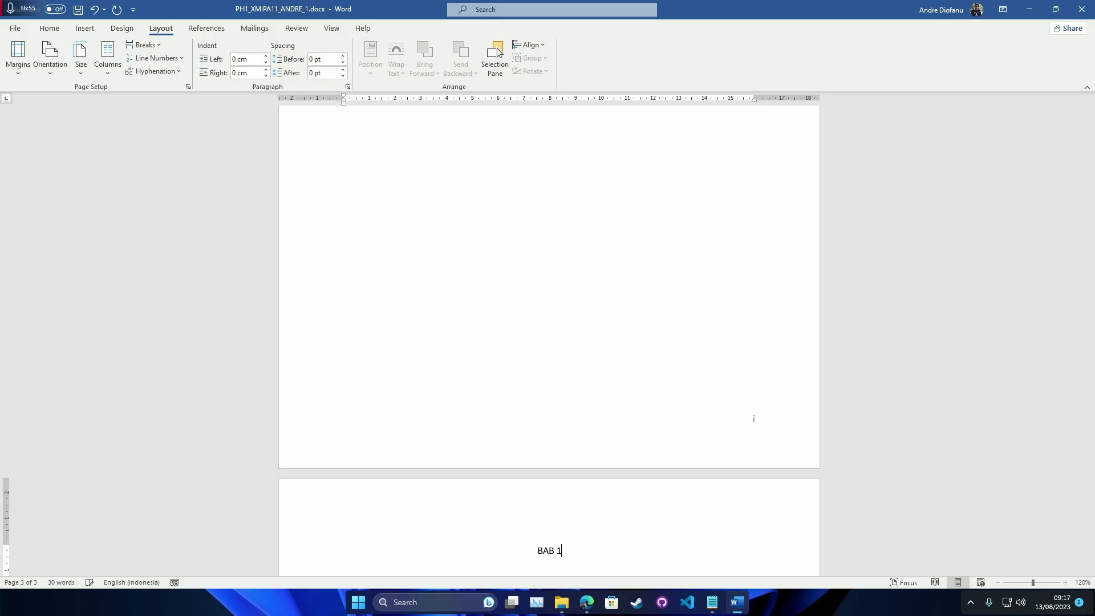
text( PEN)
text(ULUAN)
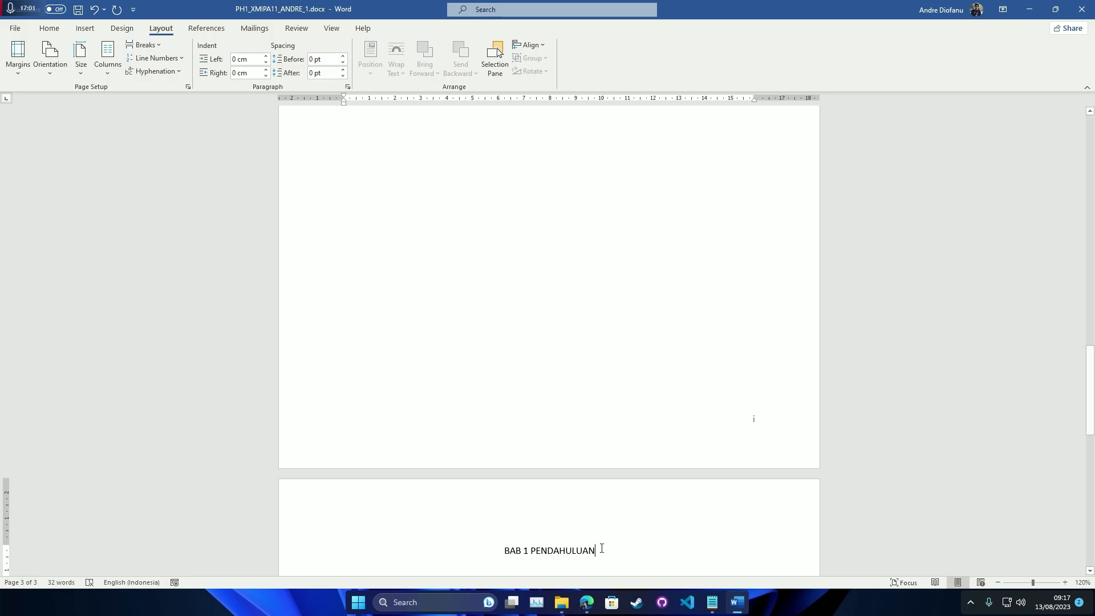
scroll(582, 468, down, 2)
double_click(568, 452)
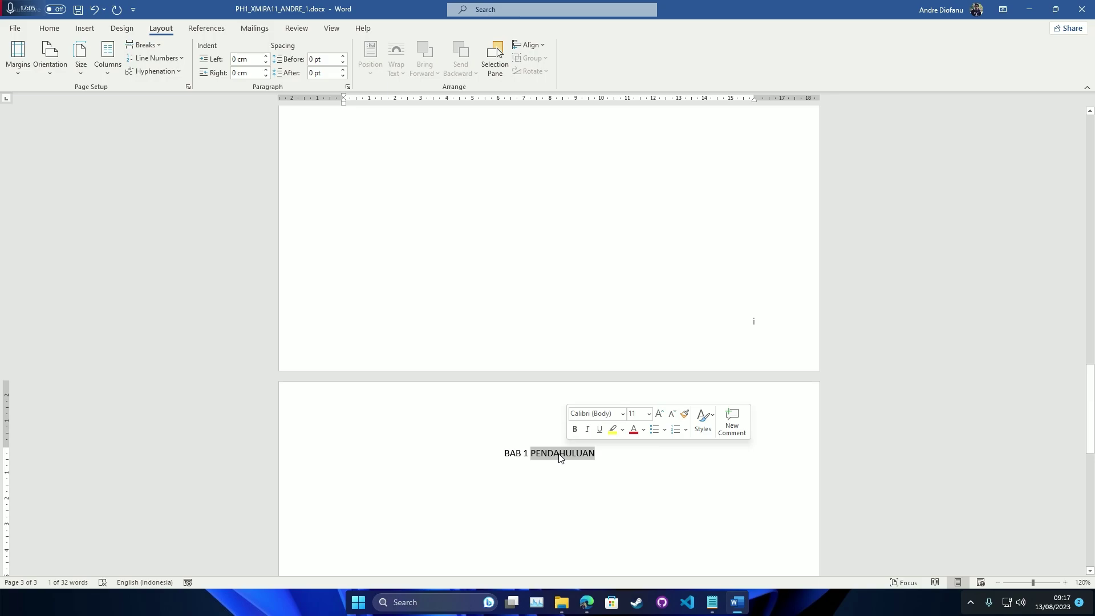
click(606, 452)
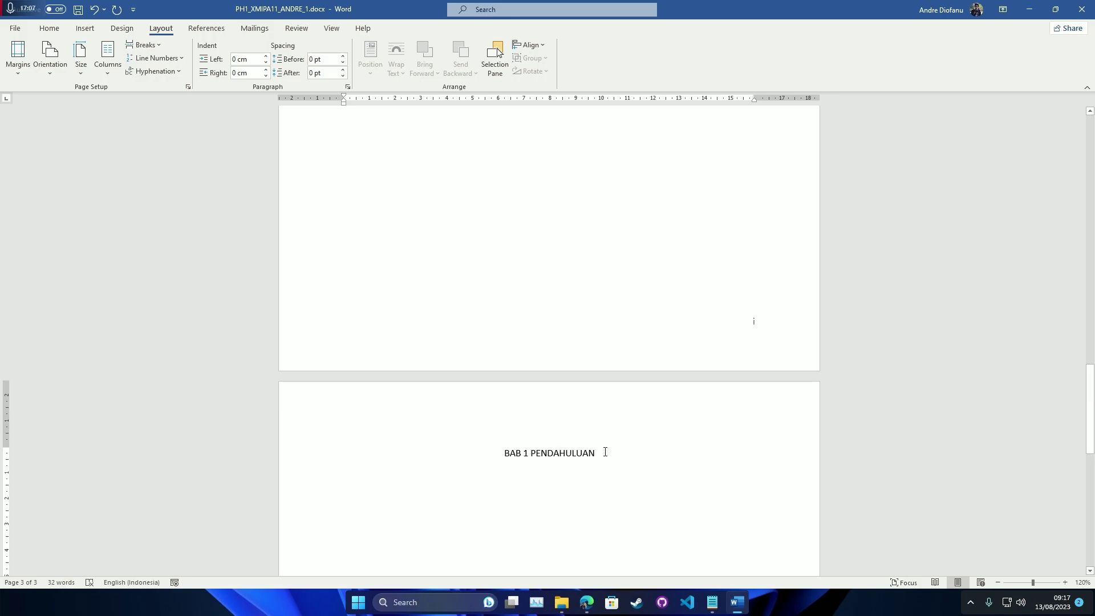
Step: Open the footer of the BAB 1 PENDAHULUAN page and unlink it from the previous section's footer
scroll(604, 451, down, 1)
scroll(604, 452, down, 3)
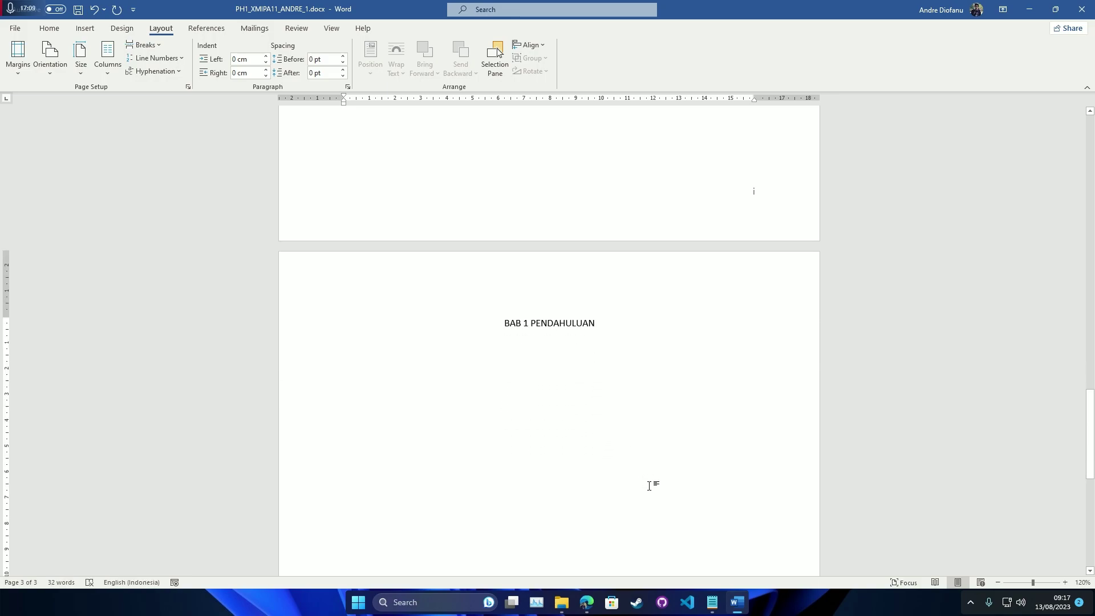
scroll(648, 486, down, 10)
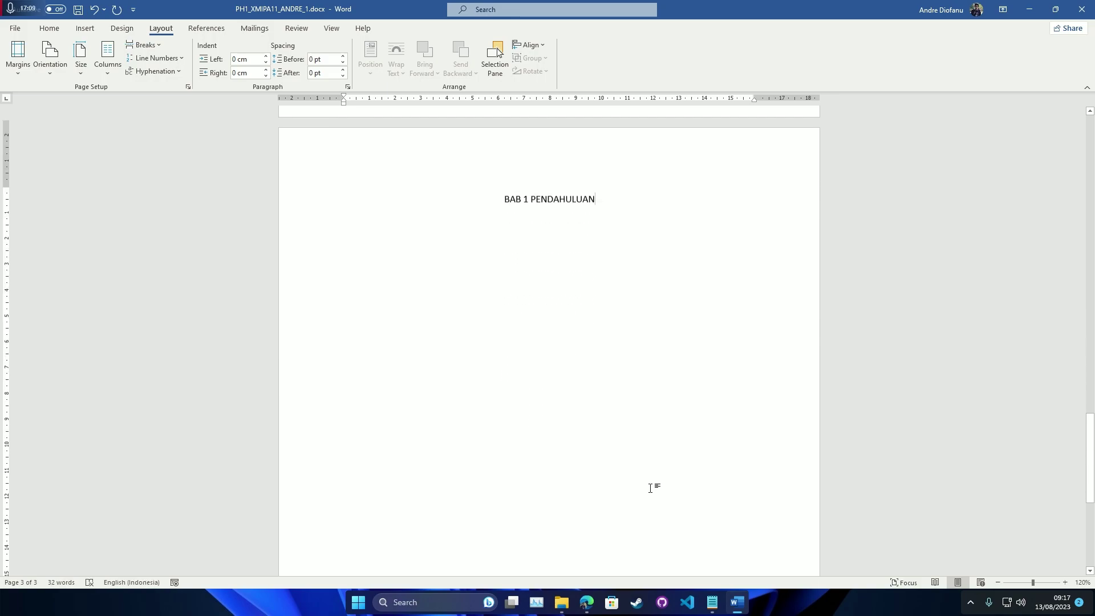
click(756, 511)
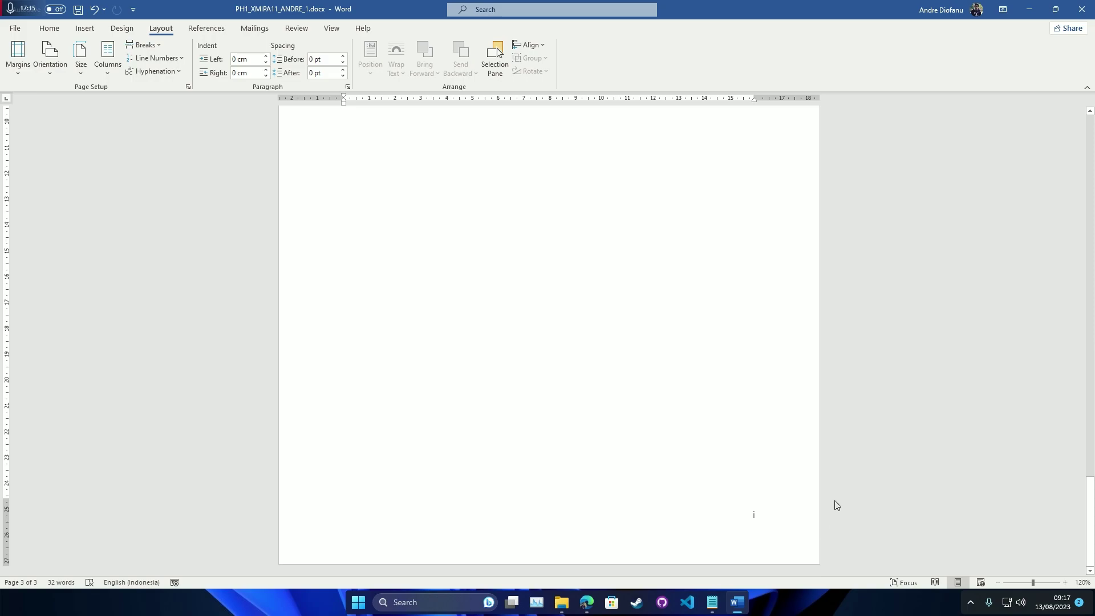
scroll(816, 439, up, 10)
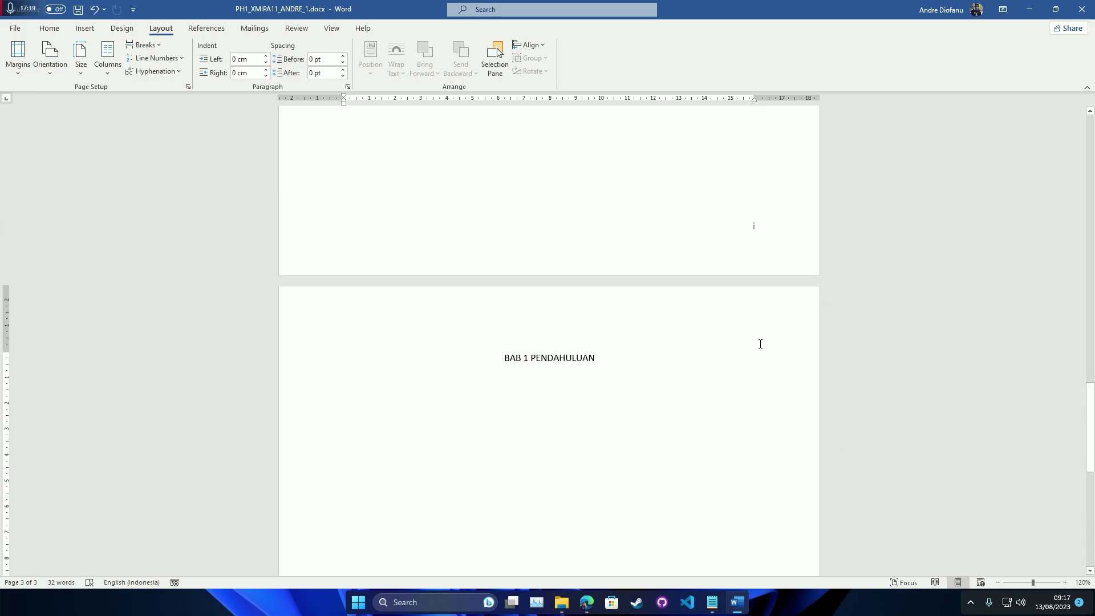
scroll(693, 419, down, 10)
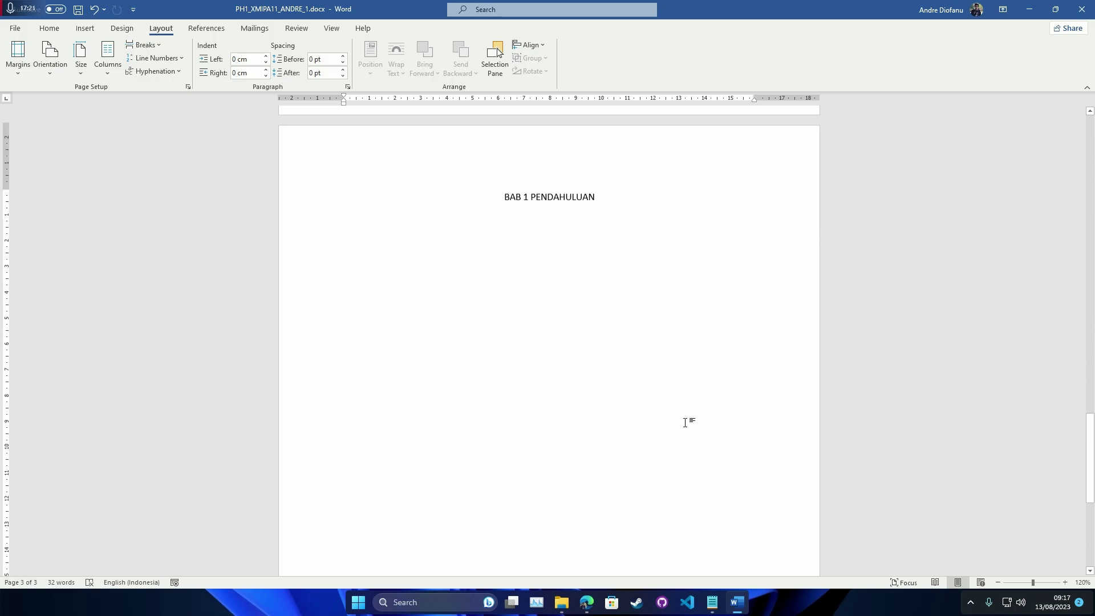
scroll(684, 422, down, 3)
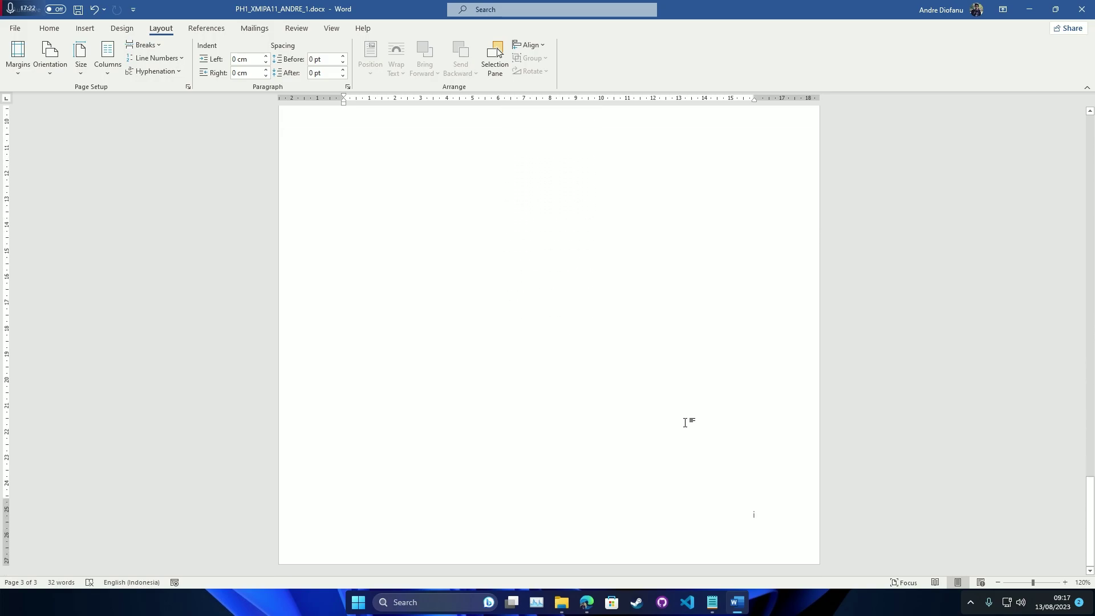
double_click(761, 517)
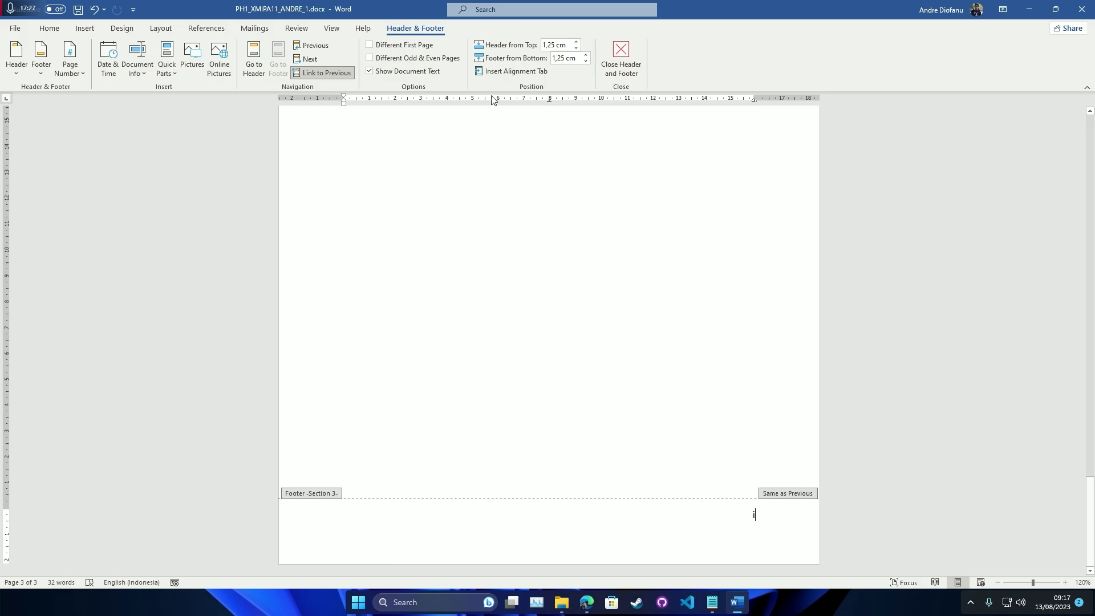
click(328, 74)
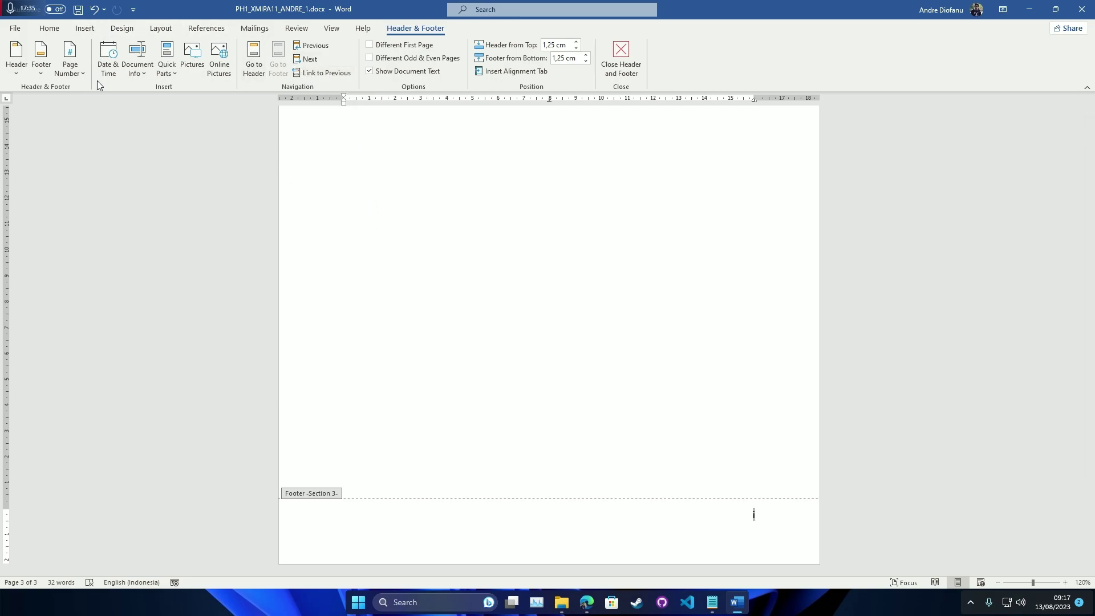
Step: Format the Section 3 page number as 1, 2, 3, … with its numbering starting at 1
click(84, 28)
click(660, 80)
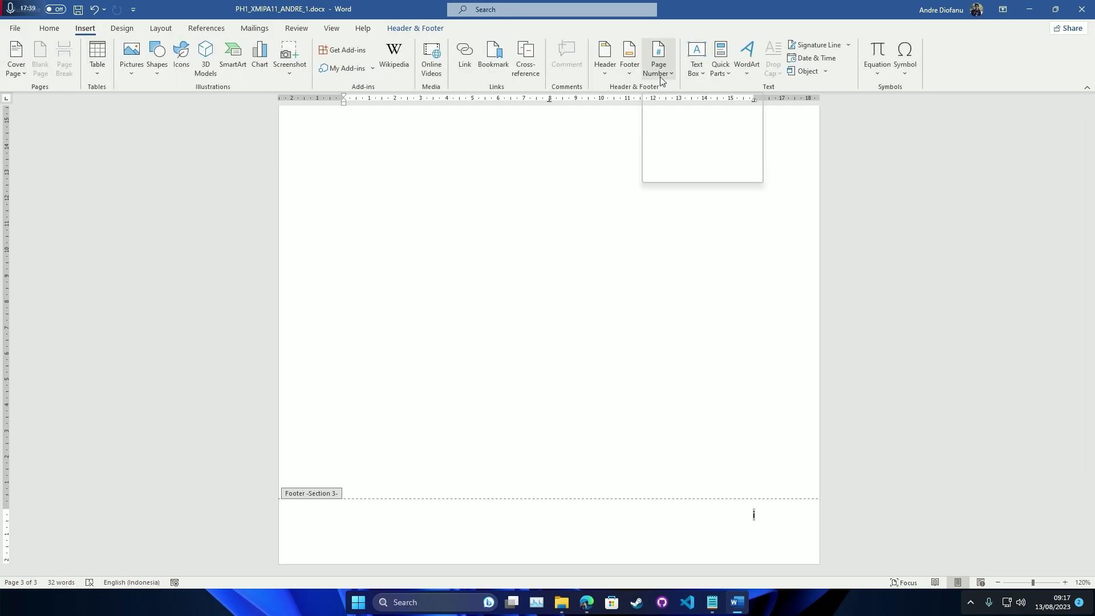
click(686, 157)
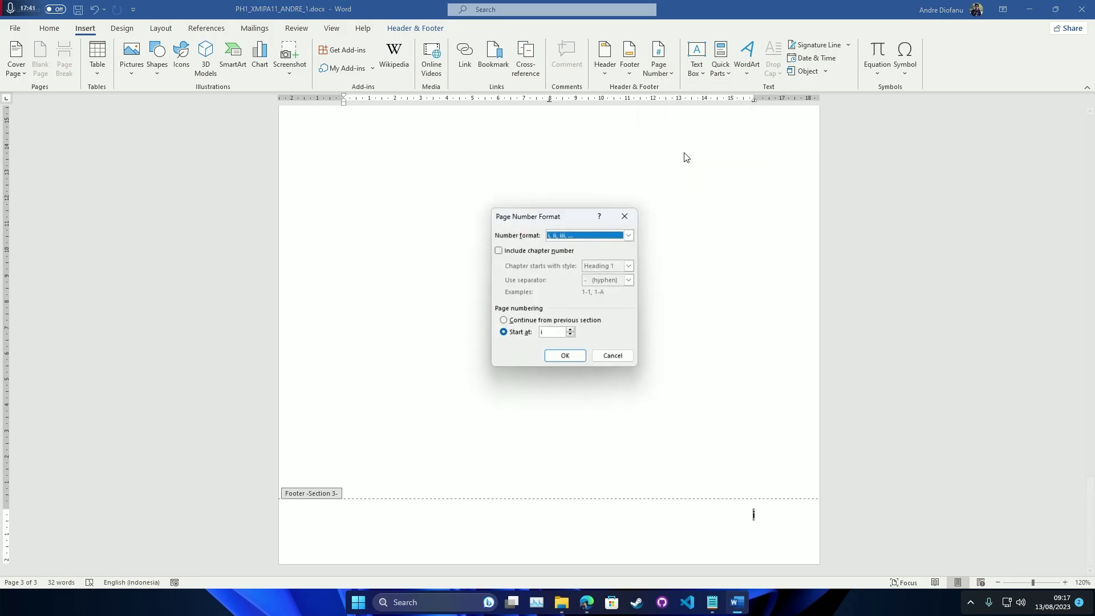
click(561, 235)
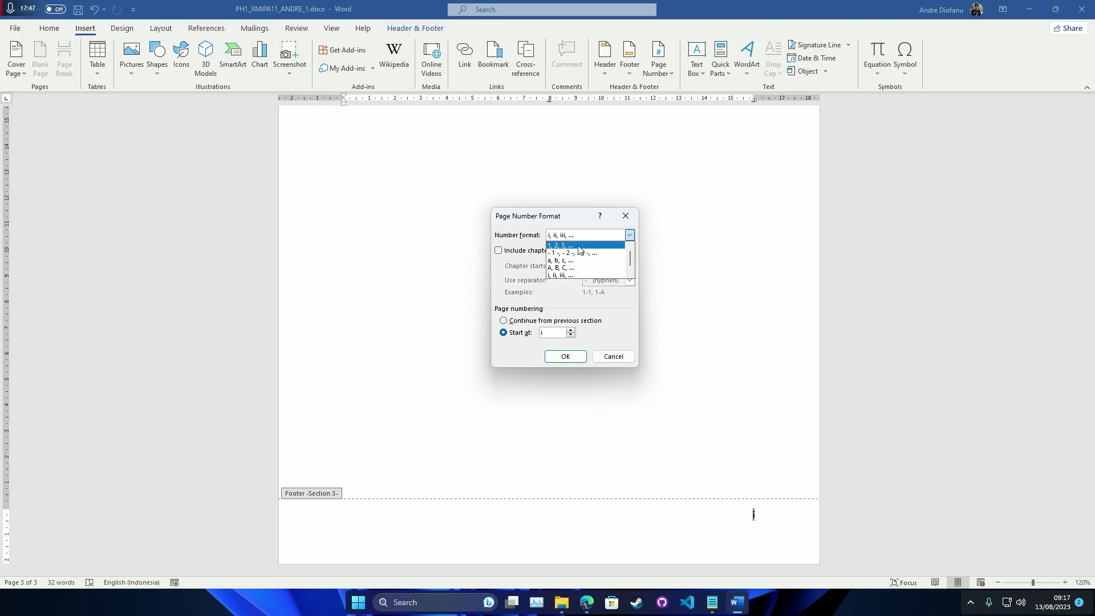
click(579, 249)
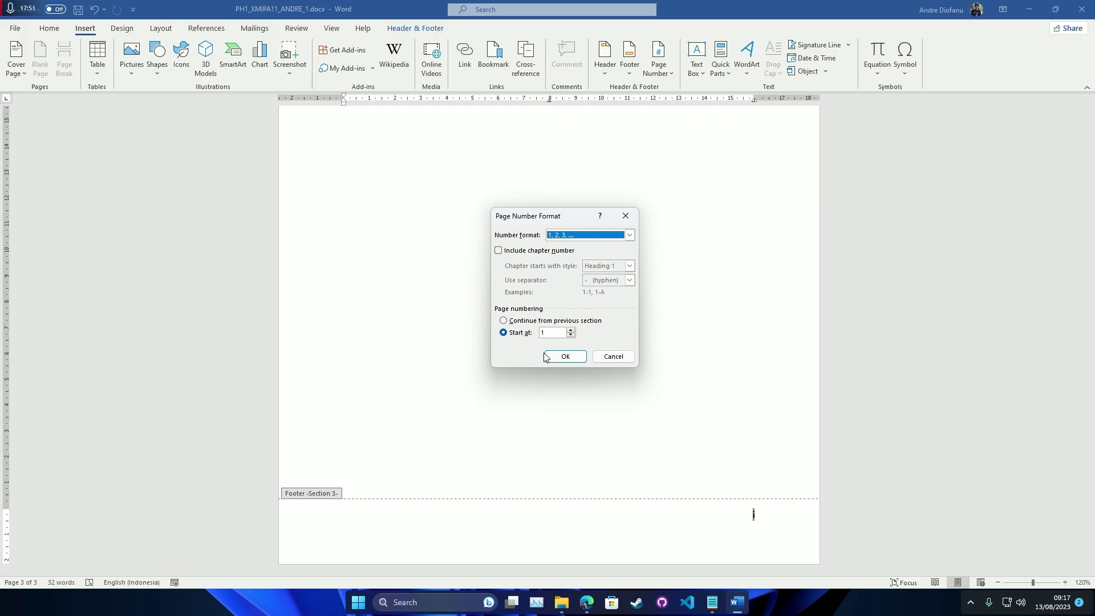
click(565, 356)
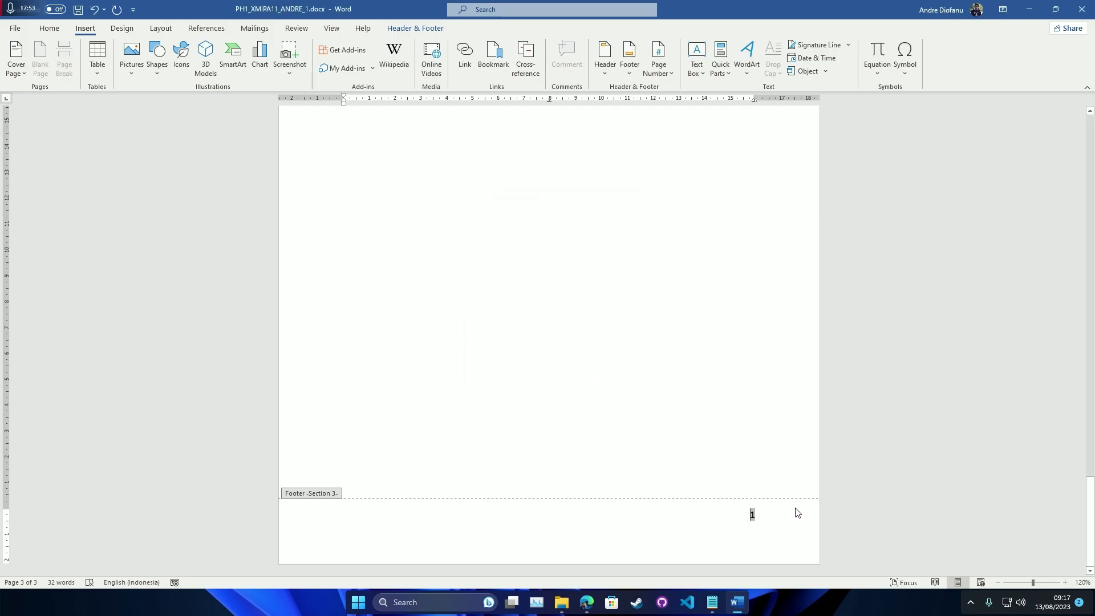
Step: Check the footer page numbering of the cover, DAFTAR ISI and BAB 1 PENDAHULUAN pages
scroll(765, 487, up, 8)
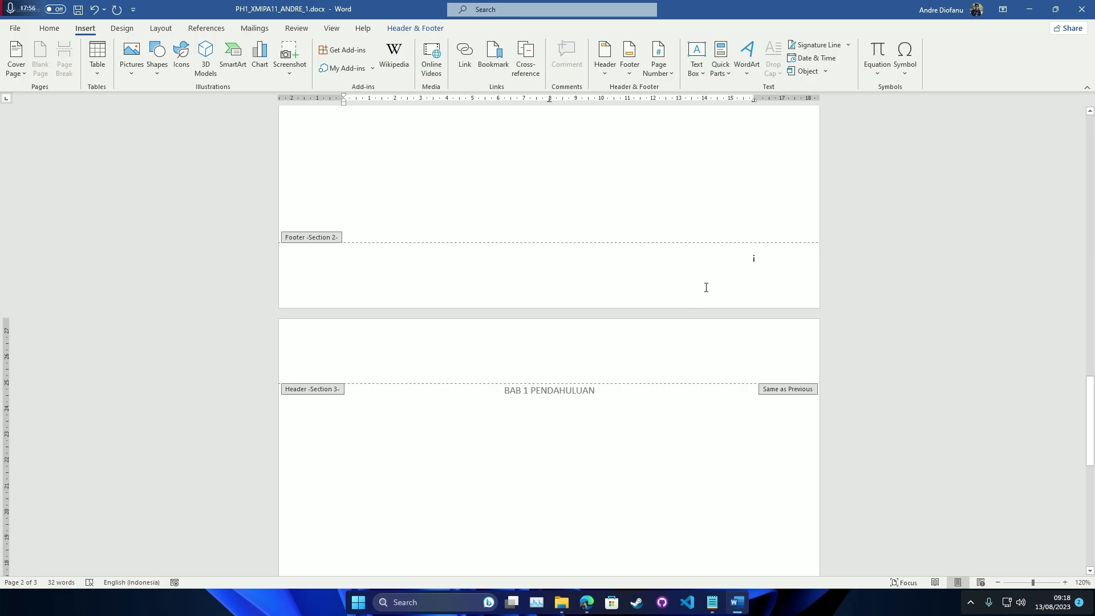
scroll(693, 284, up, 12)
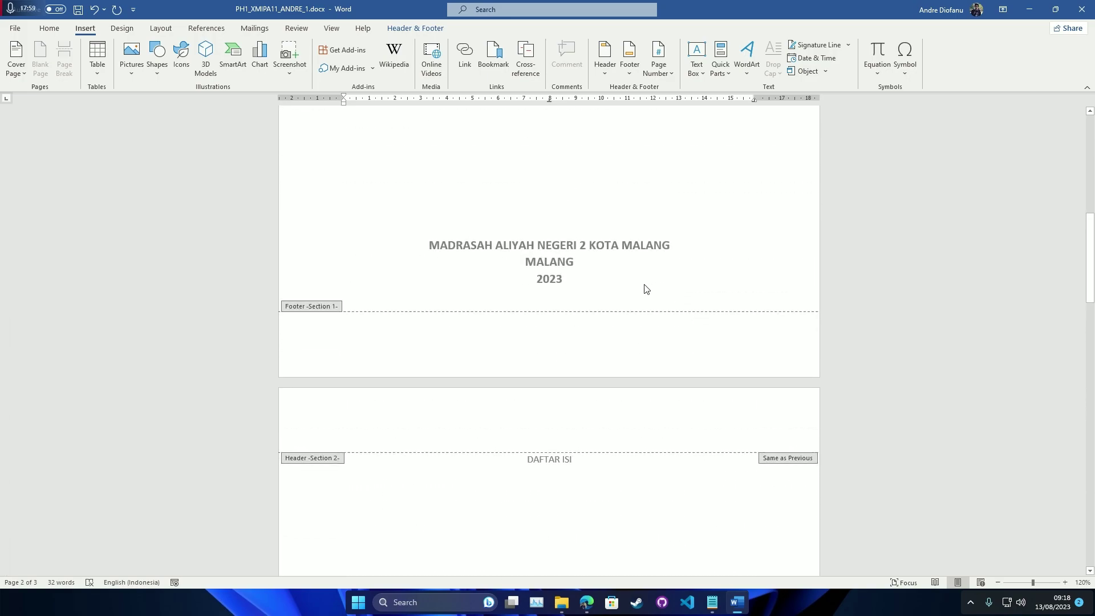
scroll(678, 307, up, 6)
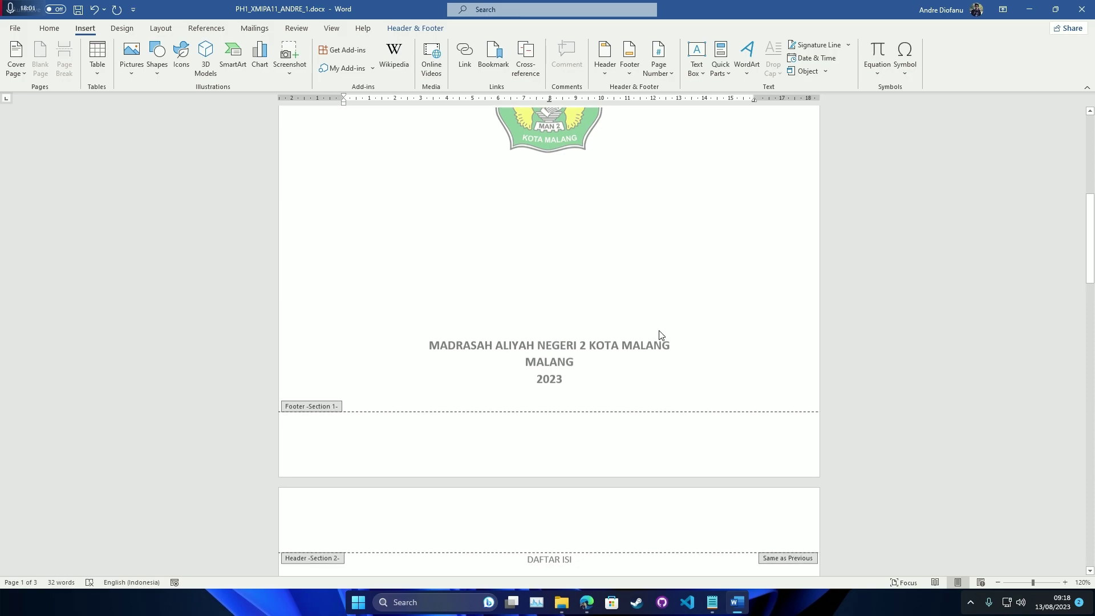
scroll(652, 354, down, 15)
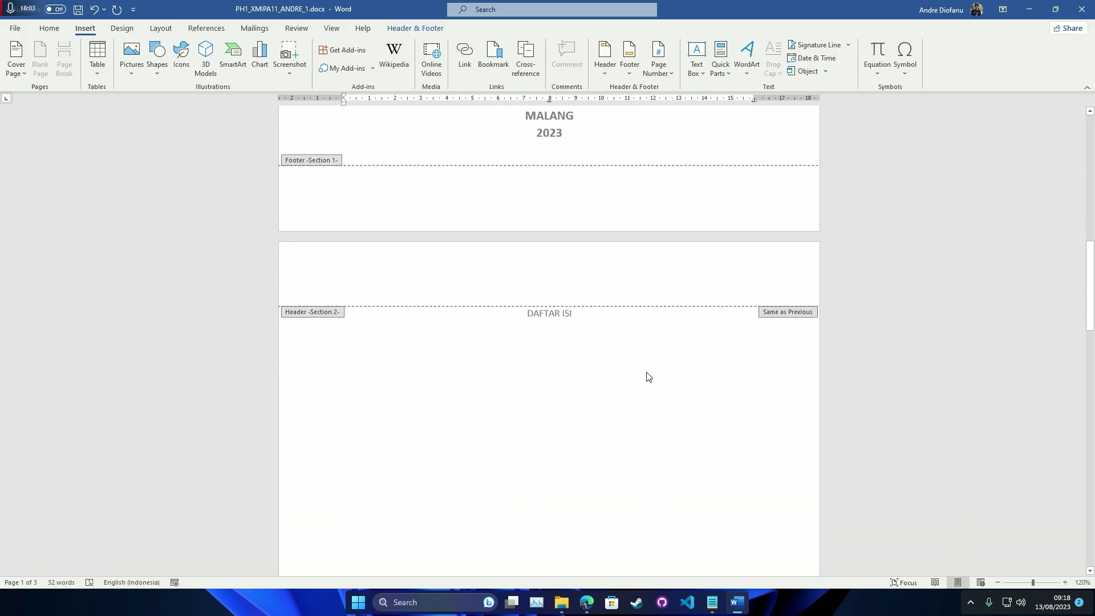
scroll(652, 382, down, 10)
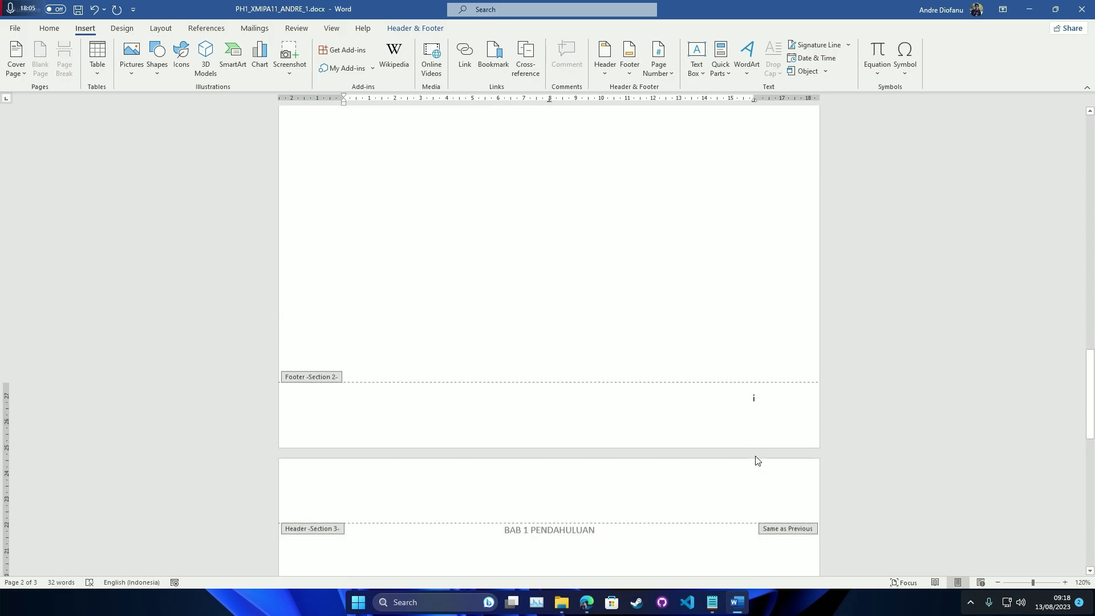
scroll(687, 428, down, 10)
scroll(661, 420, up, 10)
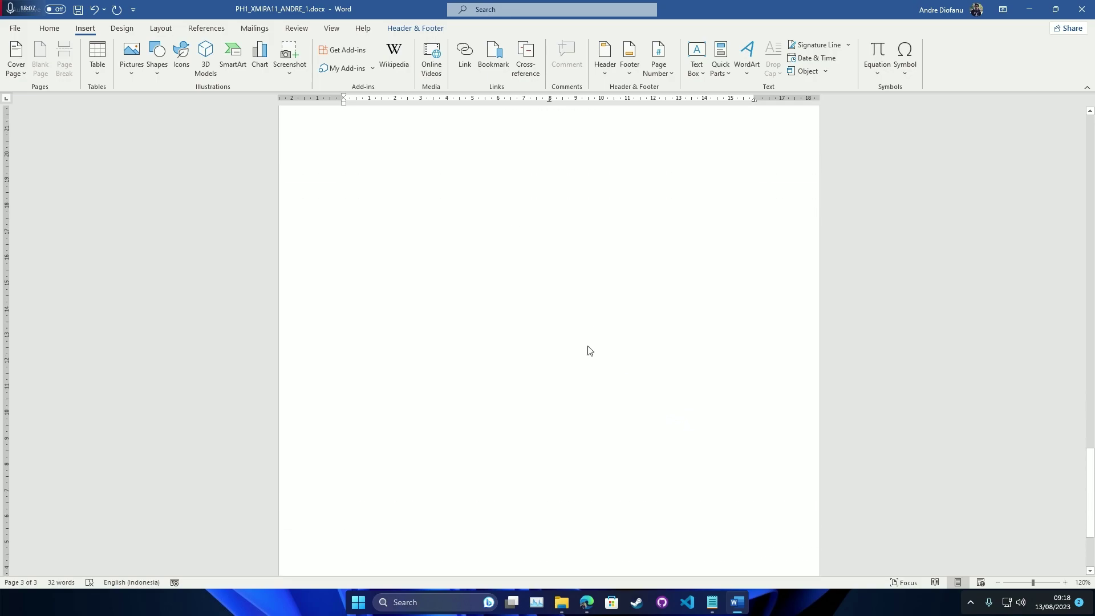
scroll(508, 302, up, 2)
scroll(712, 416, down, 8)
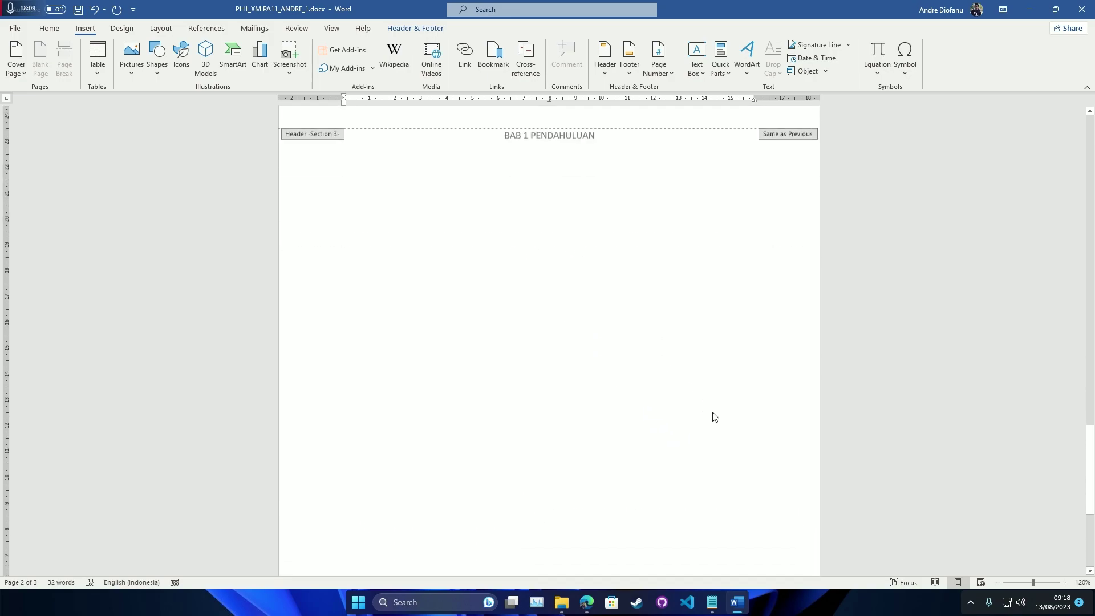
scroll(717, 422, down, 1)
click(767, 516)
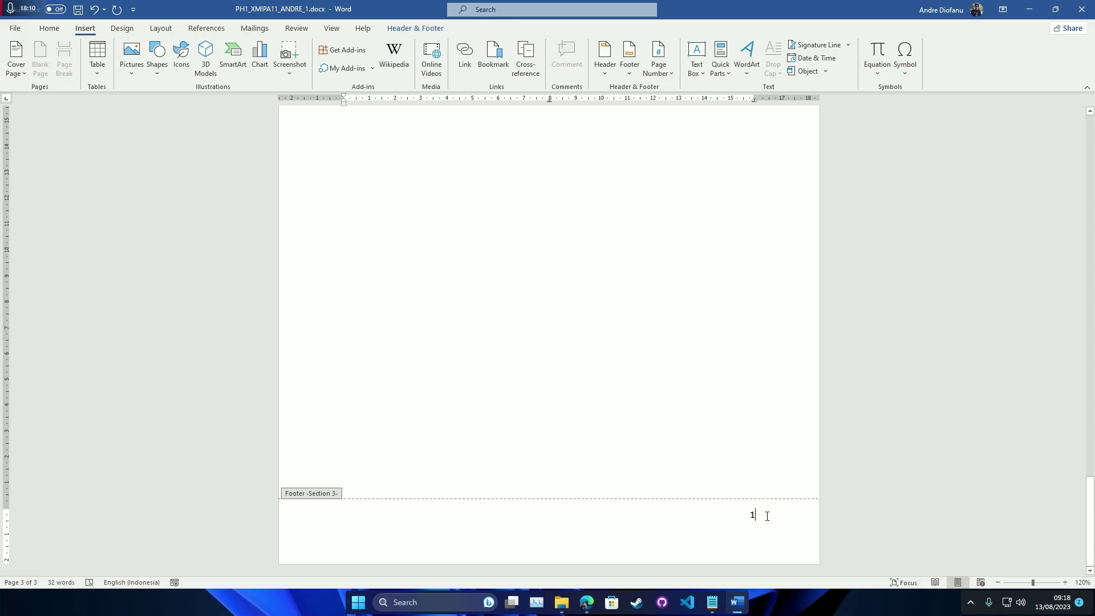
scroll(485, 315, up, 10)
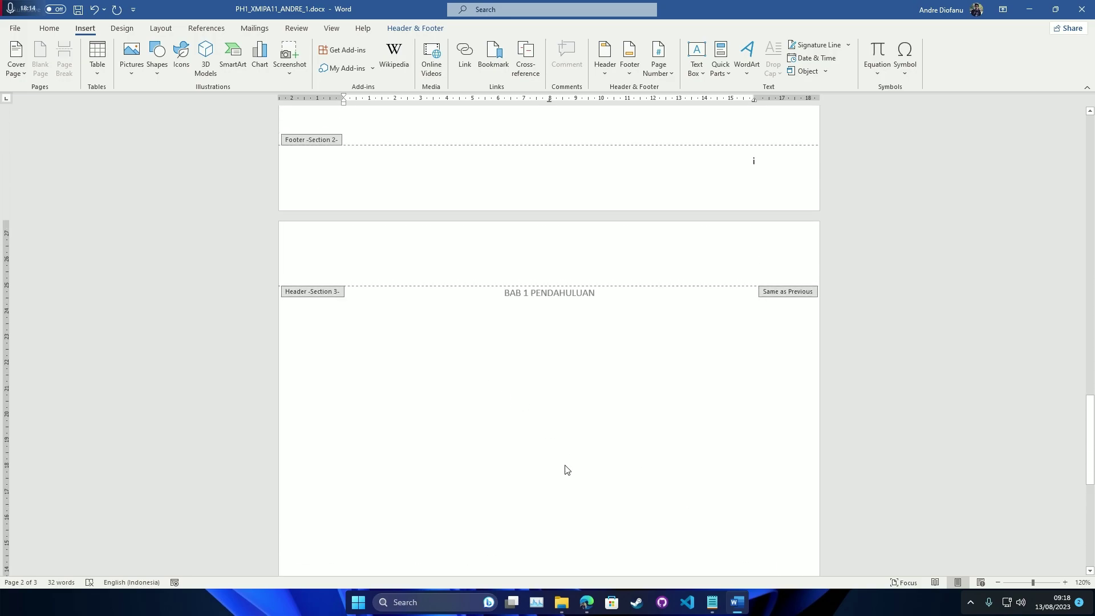
Step: Examine the page numbering of the BAB 1 and BAB 2 pages in Contoh Laporan.pdf in the browser, and return to Word
click(590, 603)
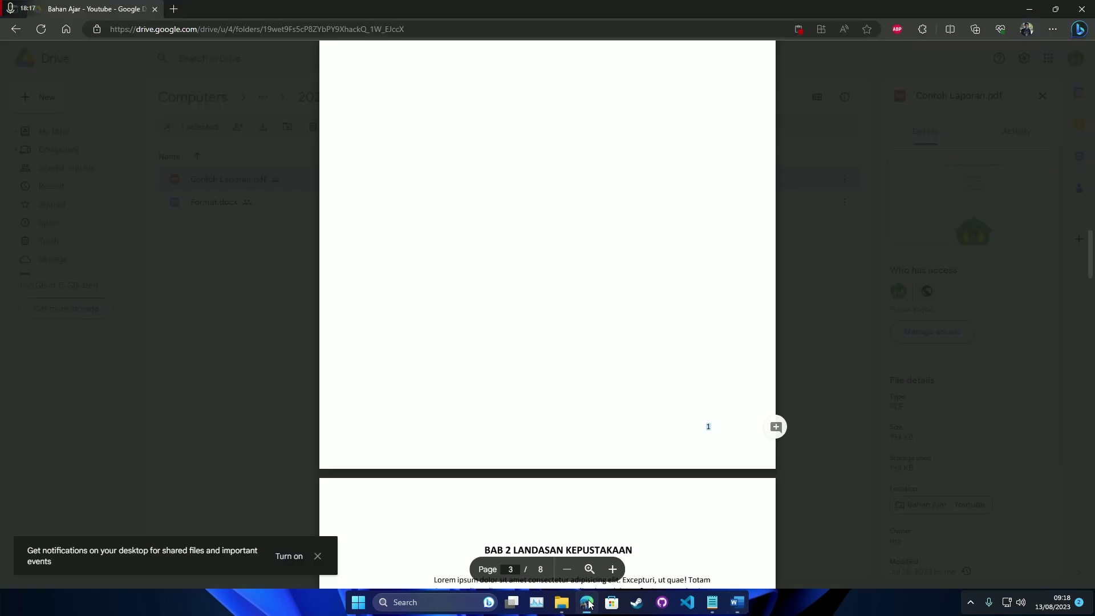
scroll(507, 349, down, 4)
scroll(507, 349, up, 10)
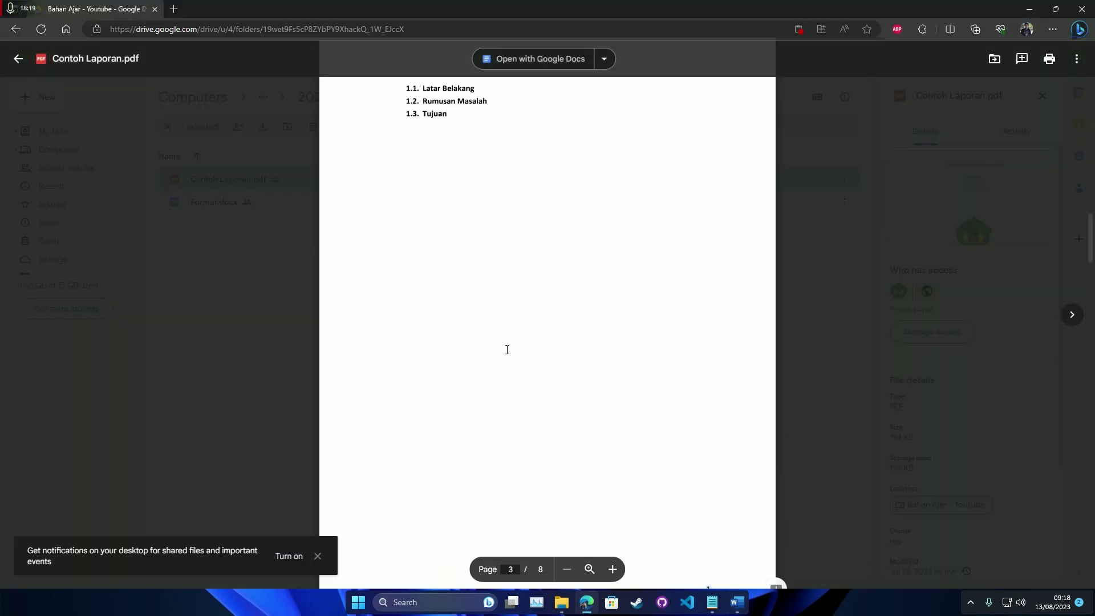
scroll(499, 283, down, 3)
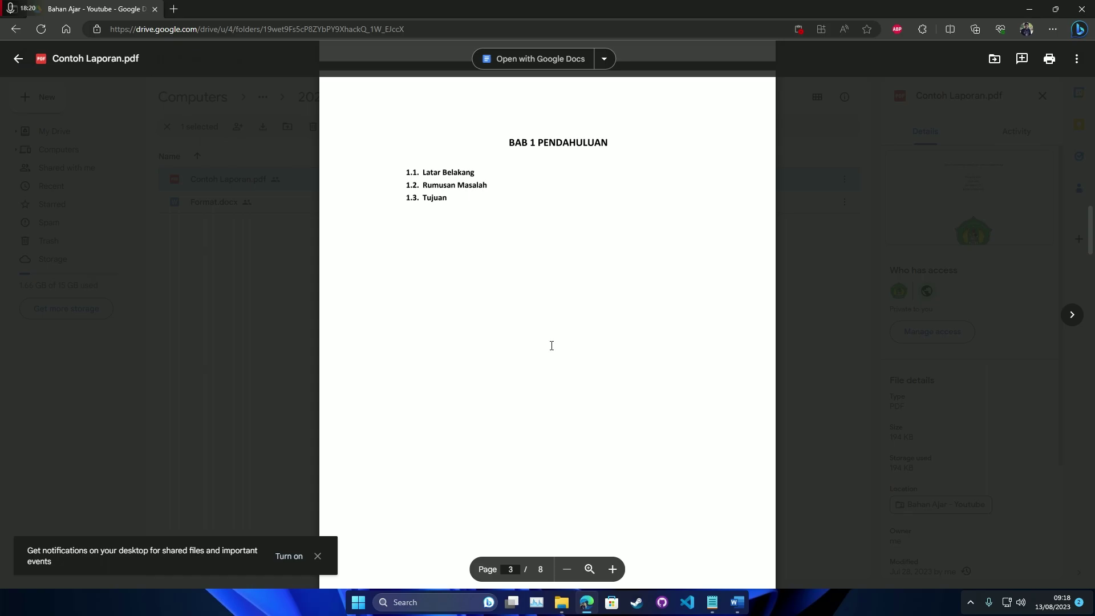
scroll(551, 345, down, 9)
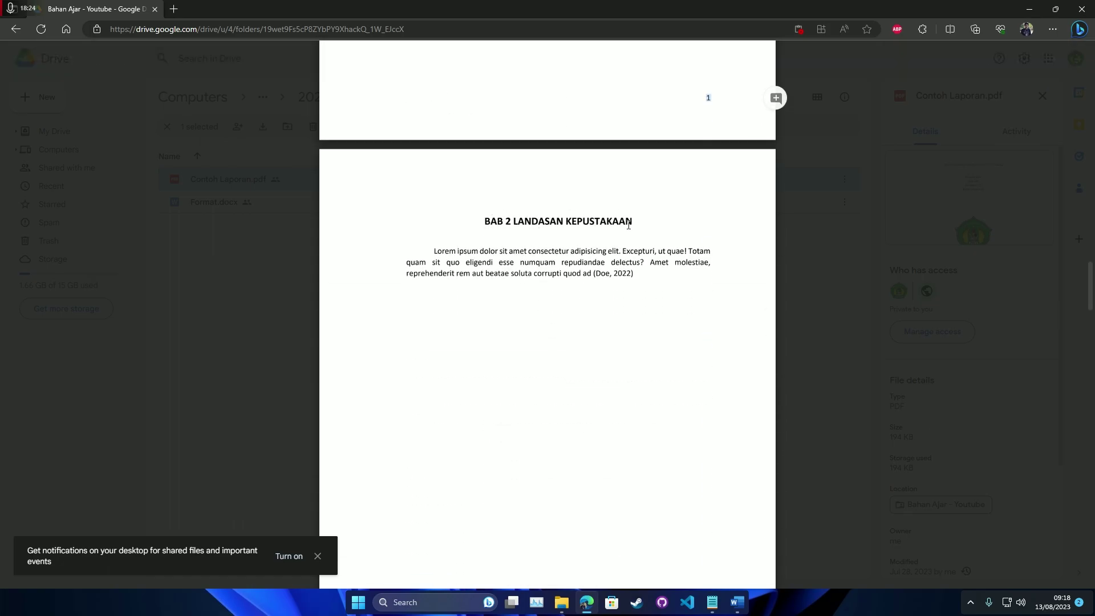
scroll(590, 225, up, 1)
scroll(589, 231, down, 2)
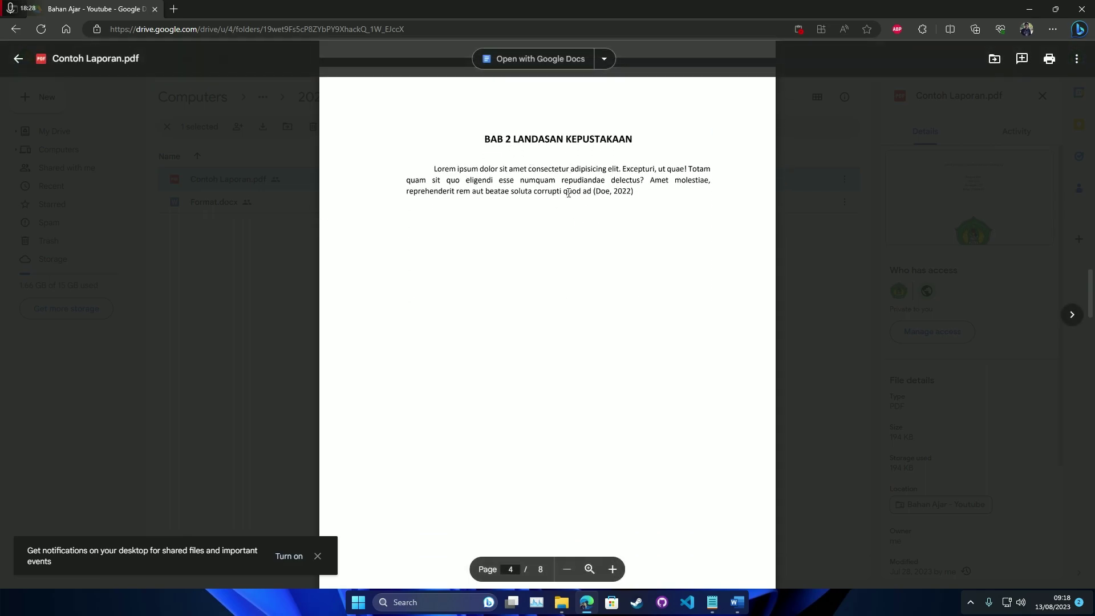
scroll(574, 211, down, 5)
double_click(708, 423)
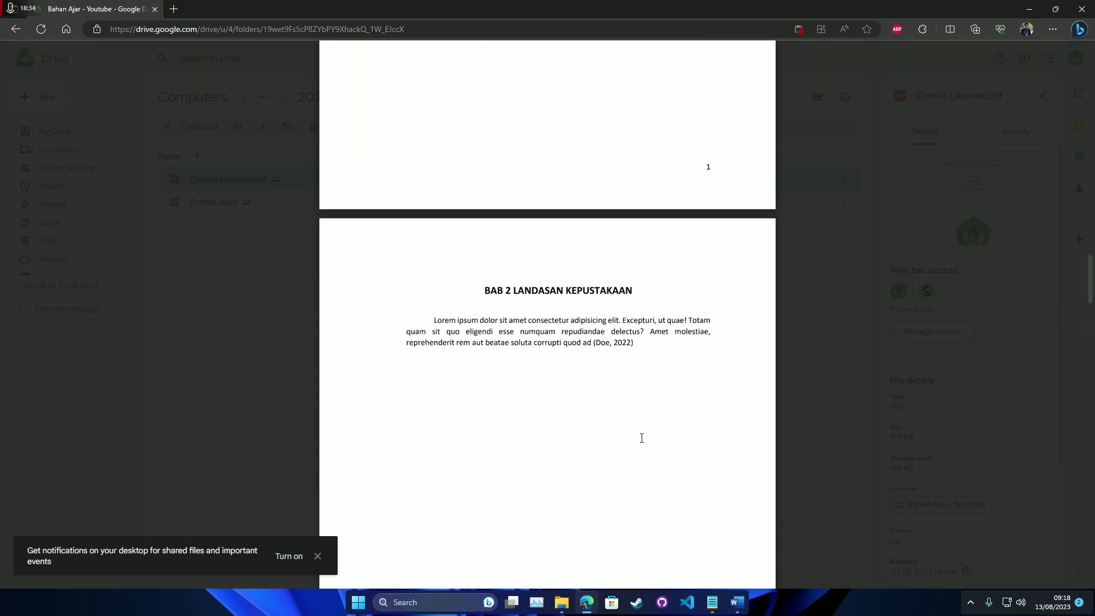
scroll(656, 186, up, 1)
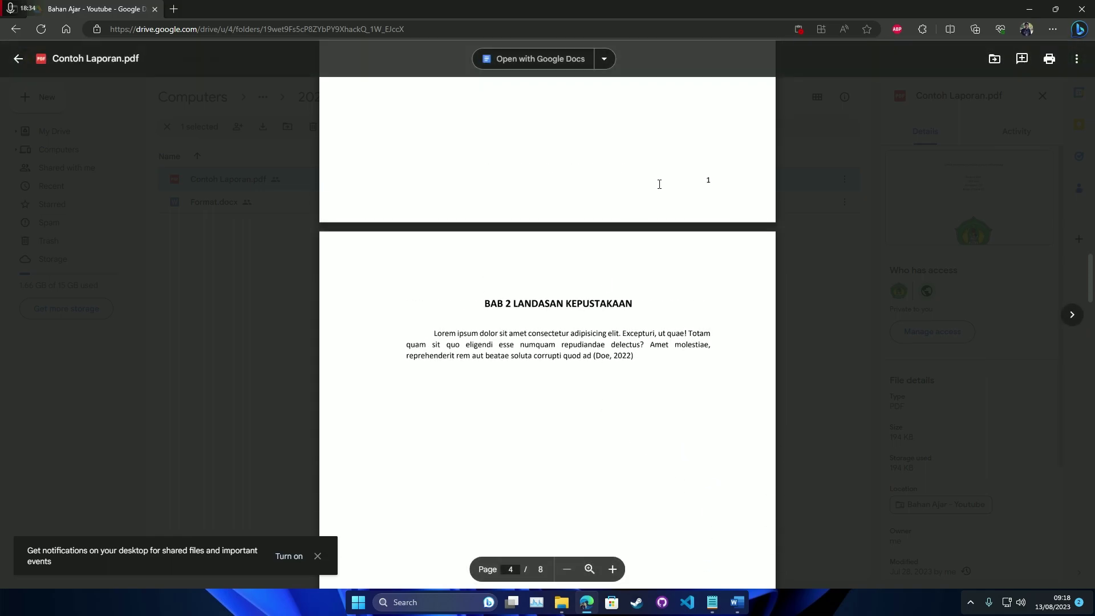
double_click(708, 180)
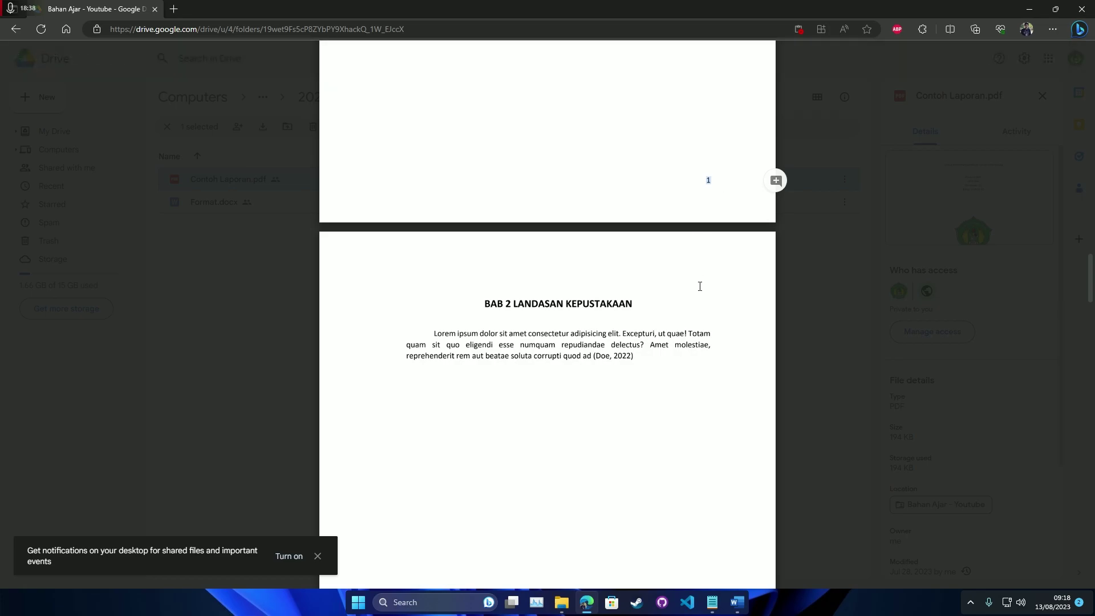
click(747, 602)
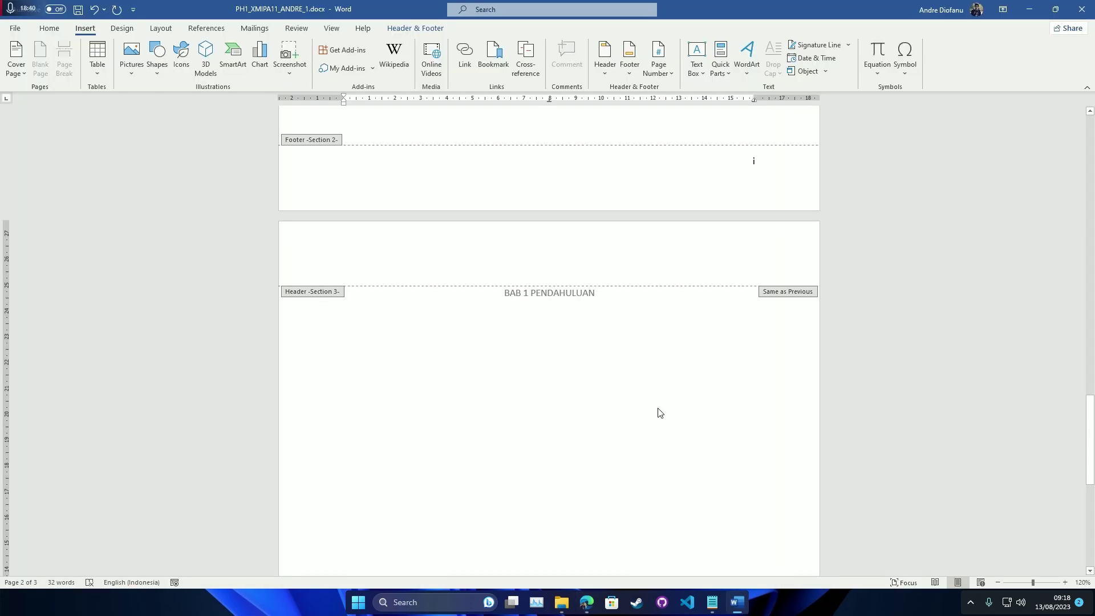
Step: Leave header and footer editing and return to the body text after the BAB 1 PENDAHULUAN heading
scroll(658, 411, up, 5)
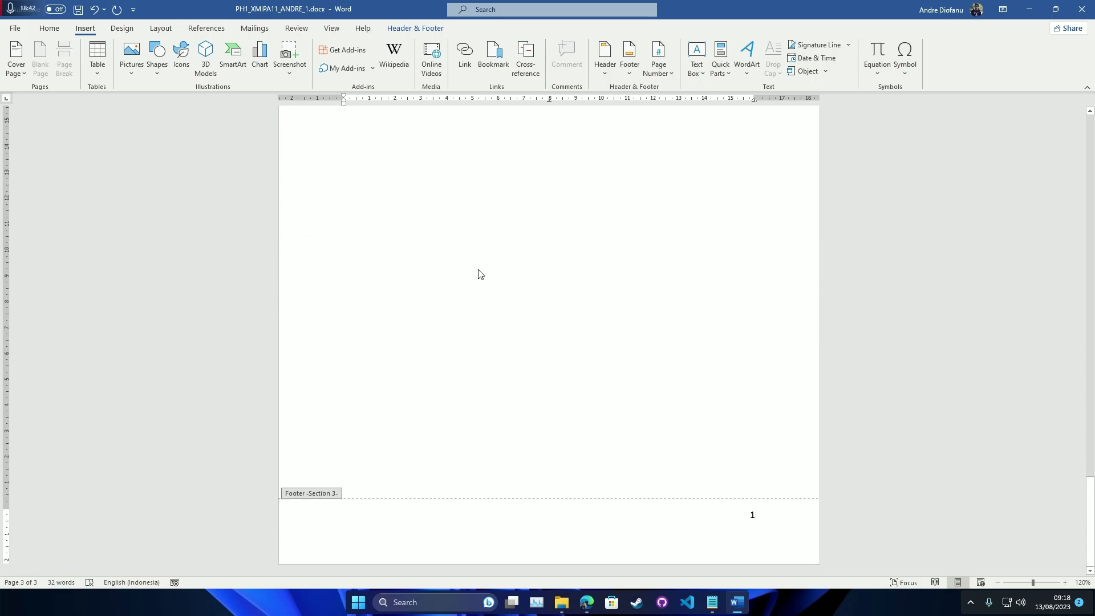
scroll(690, 347, up, 3)
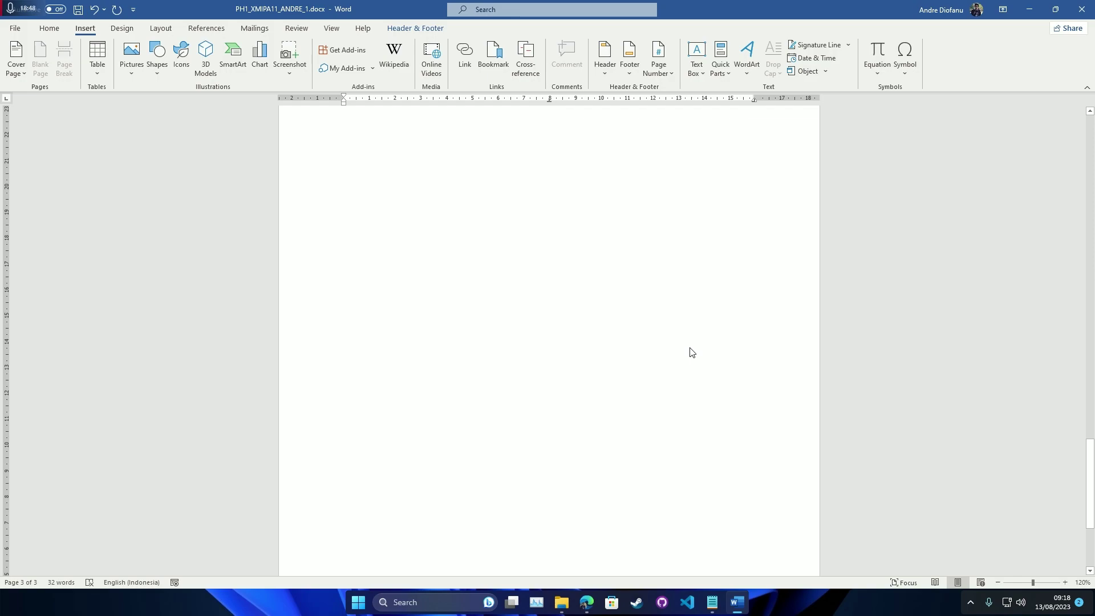
scroll(704, 383, down, 3)
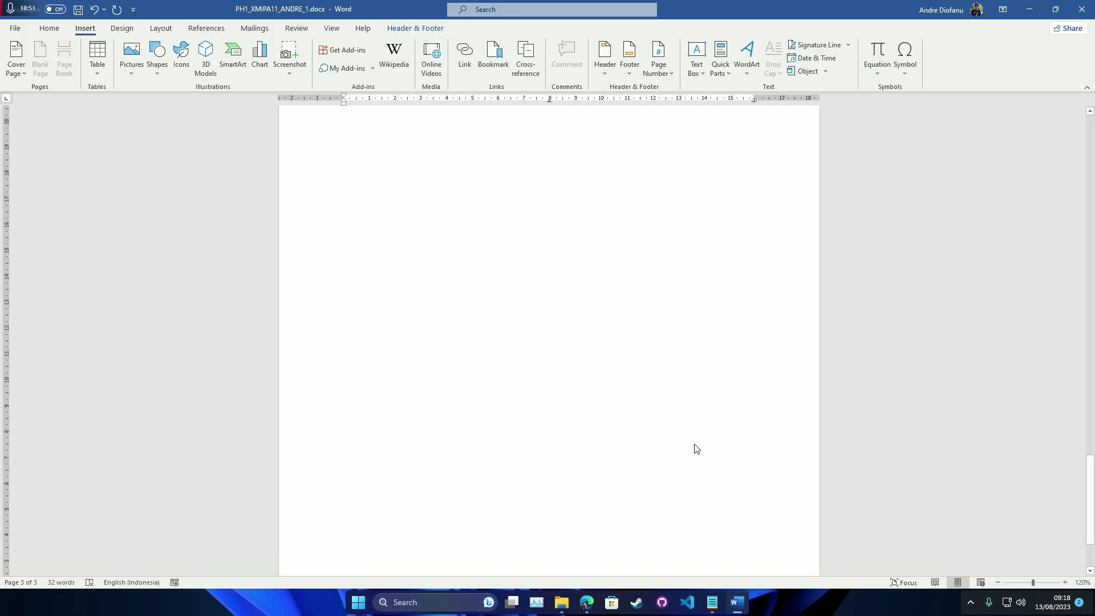
scroll(694, 447, up, 3)
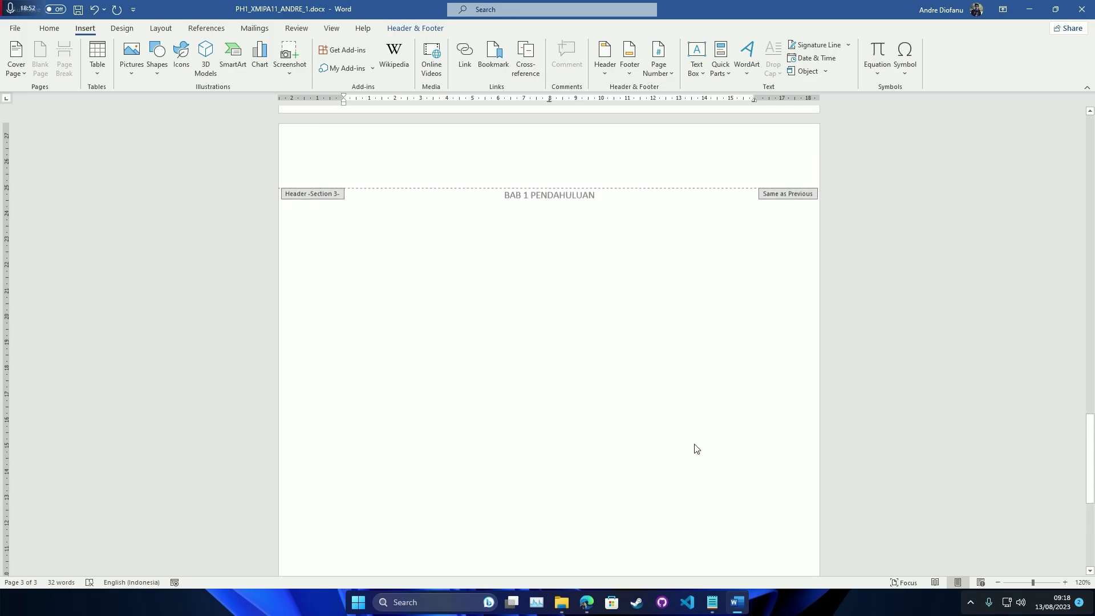
double_click(610, 208)
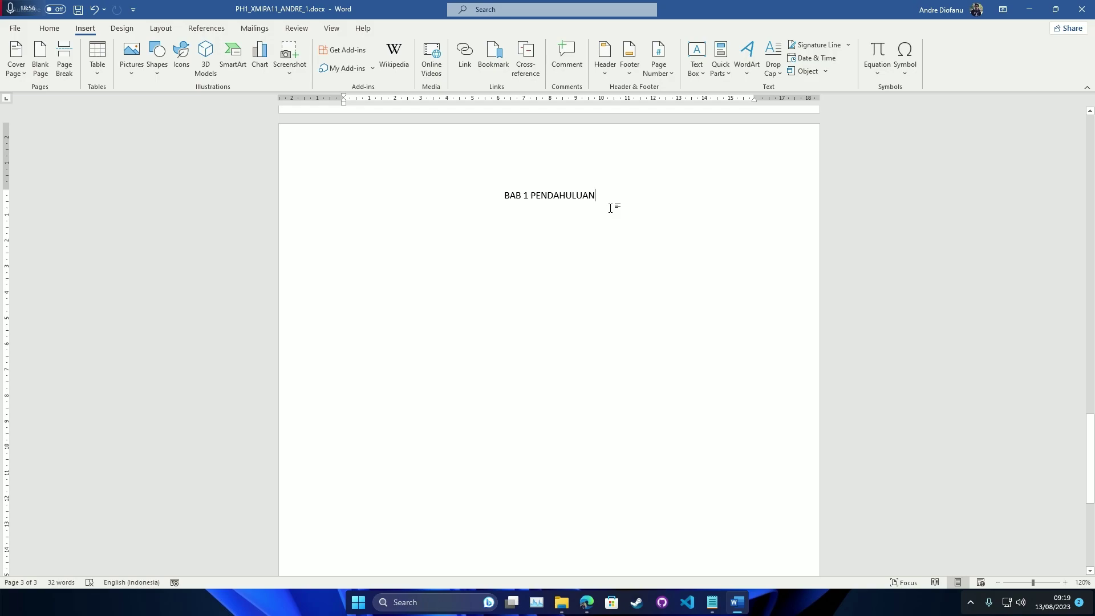
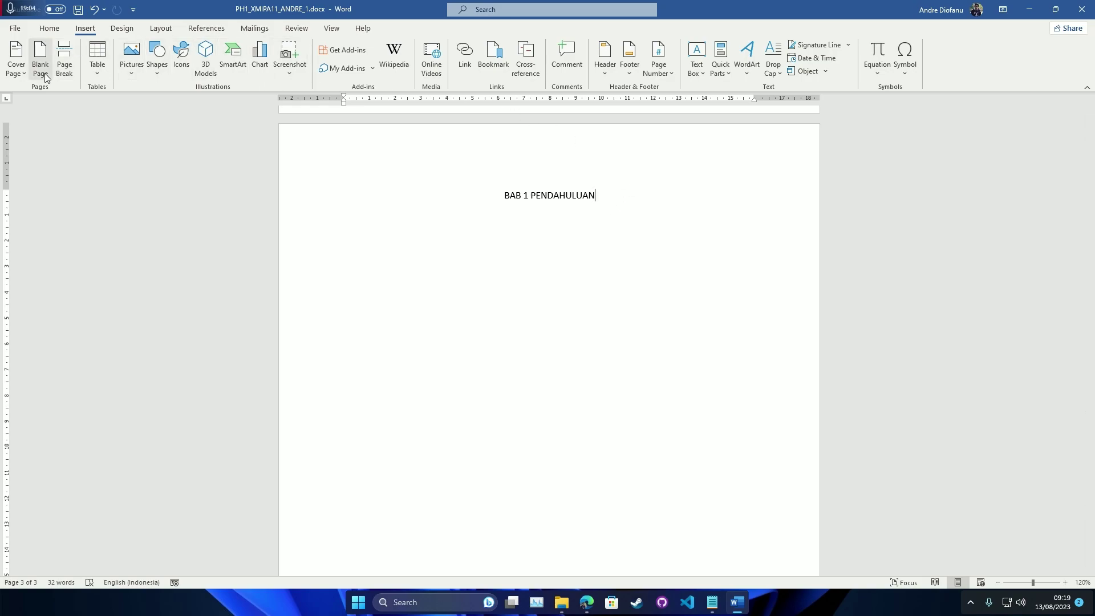
click(613, 200)
key(Return)
key(Return)
key(Return)
key(Return)
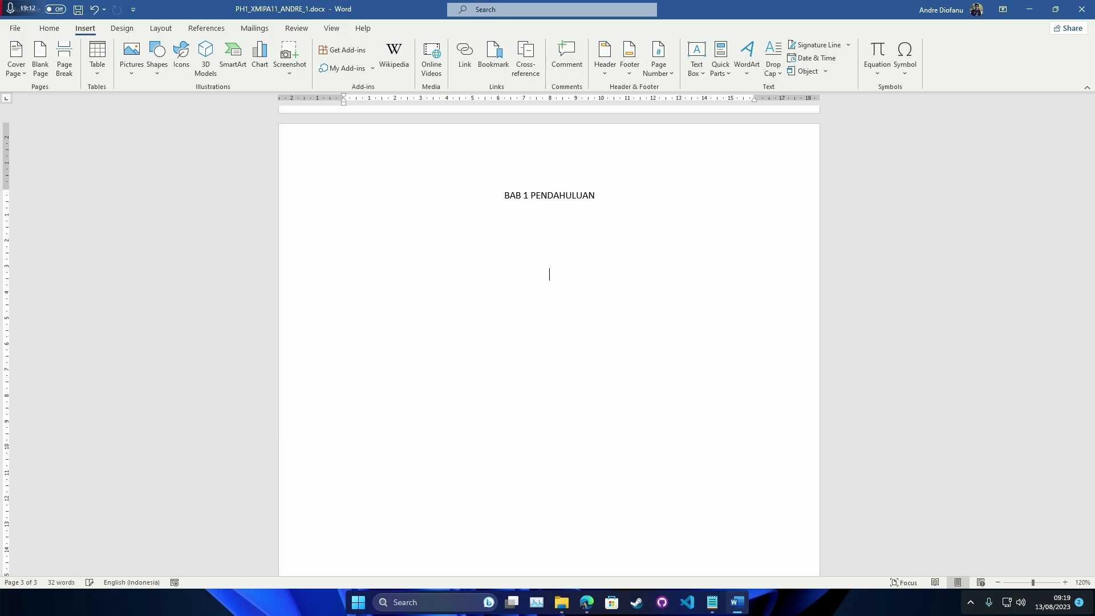
key(Return)
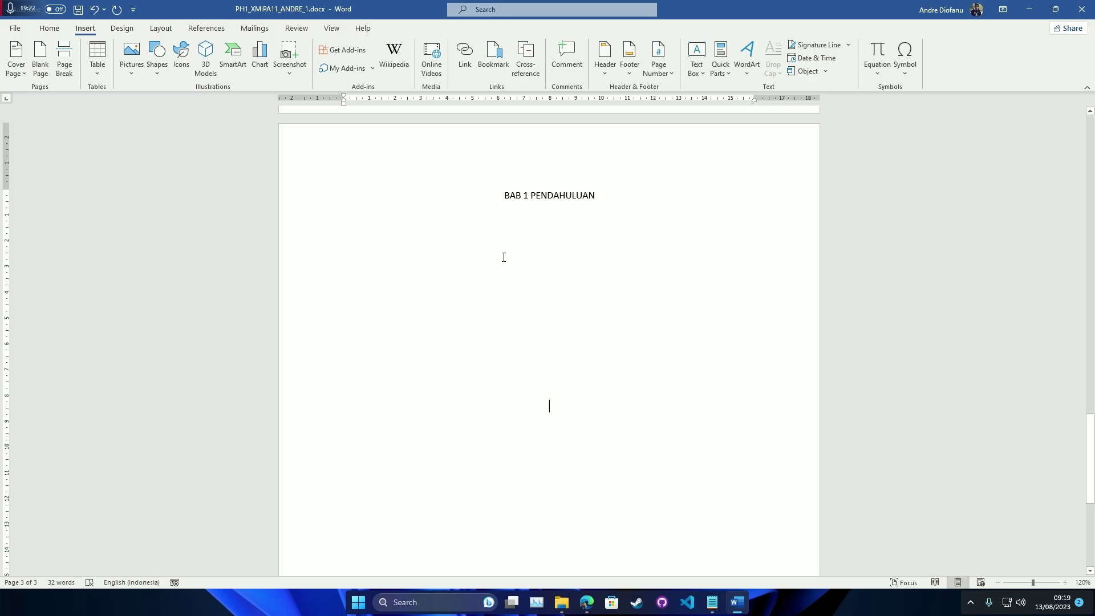
click(505, 197)
key(Return)
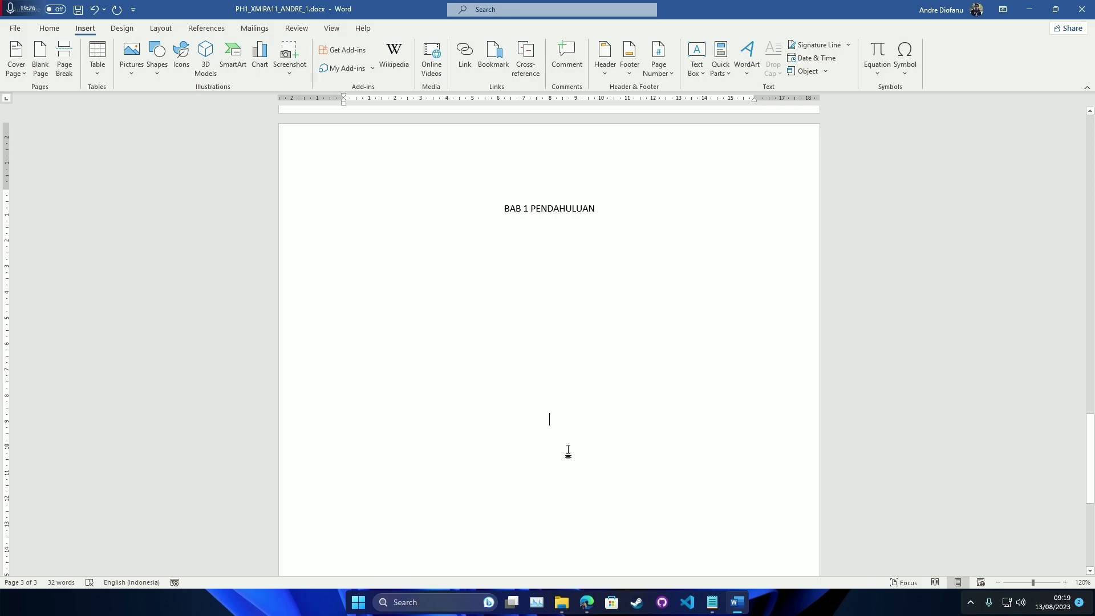
key(BackSpace)
drag(564, 409, 624, 194)
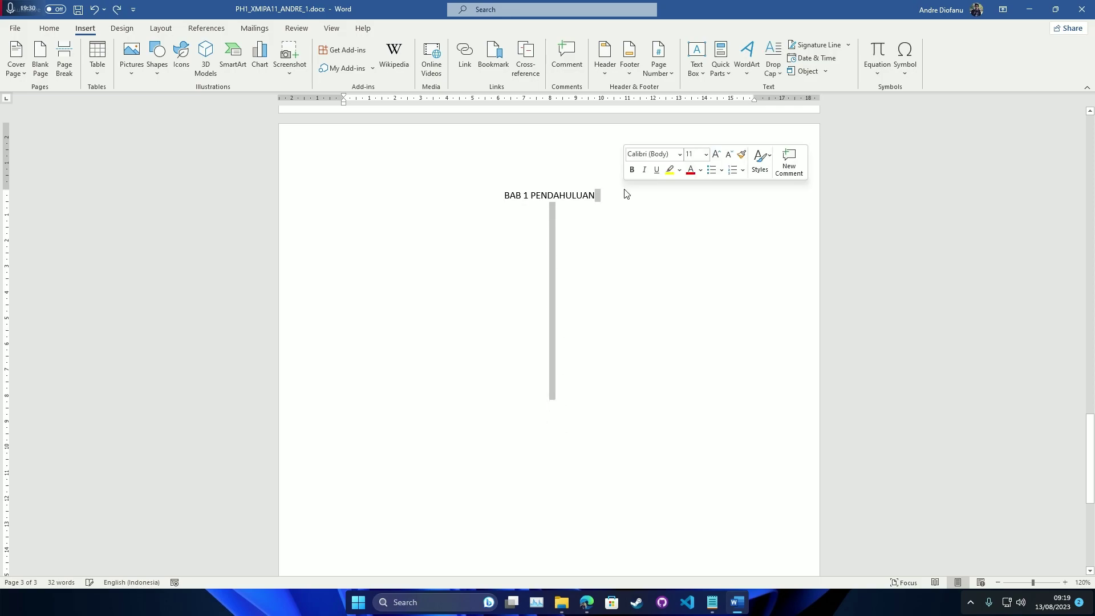
key(BackSpace)
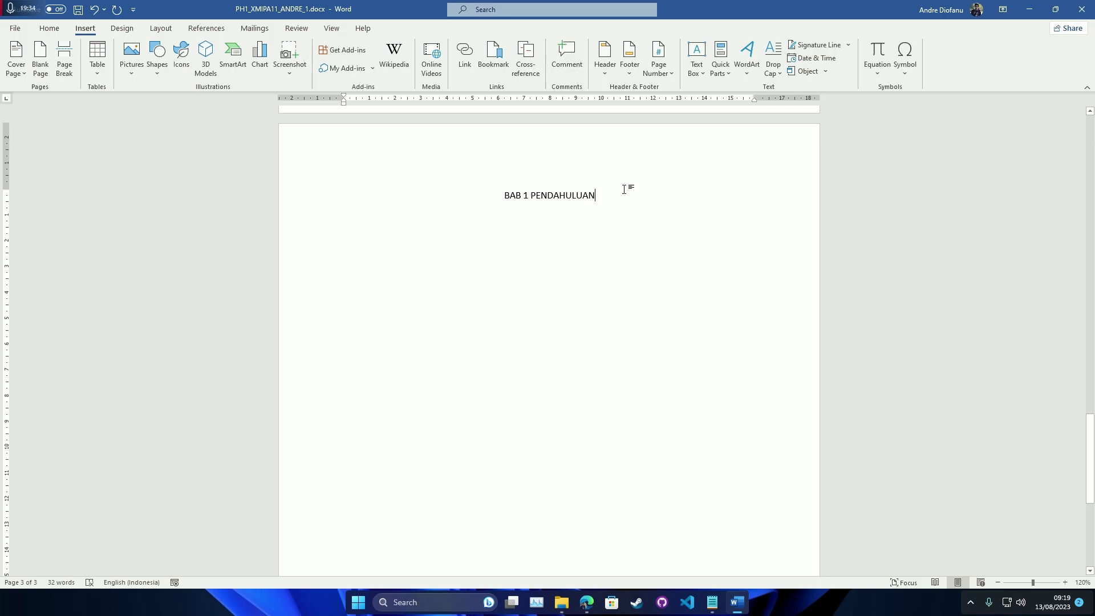
Step: Insert a page break after BAB 1 PENDAHULUAN, enter the heading BAB 2 LANDASAN KEPUSTAKAAN, and check the new page's number
scroll(624, 190, up, 5)
scroll(624, 189, down, 5)
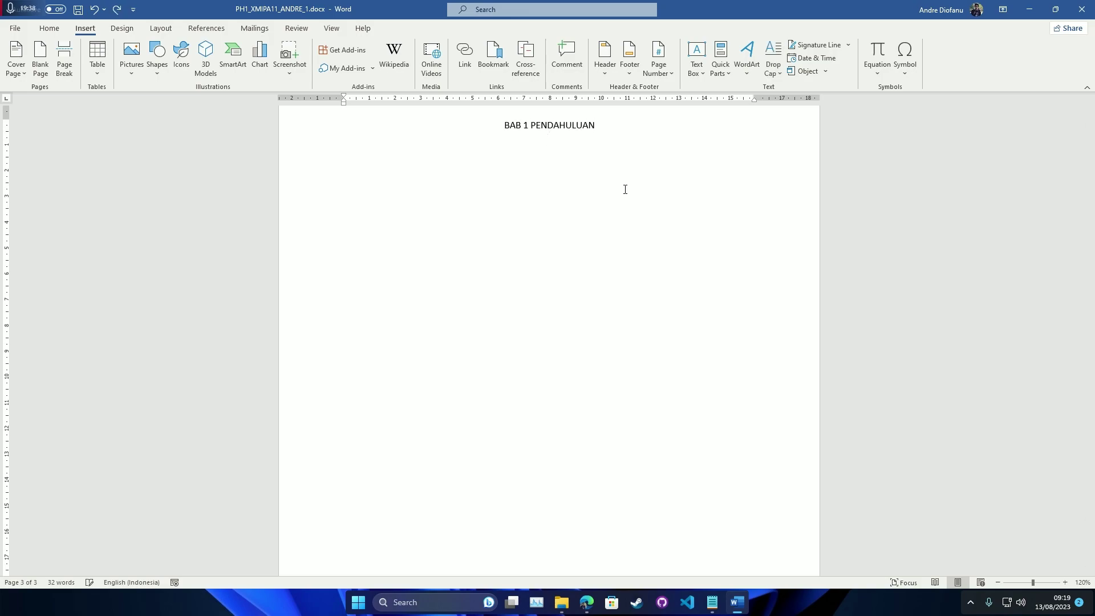
key(ctrl+Return)
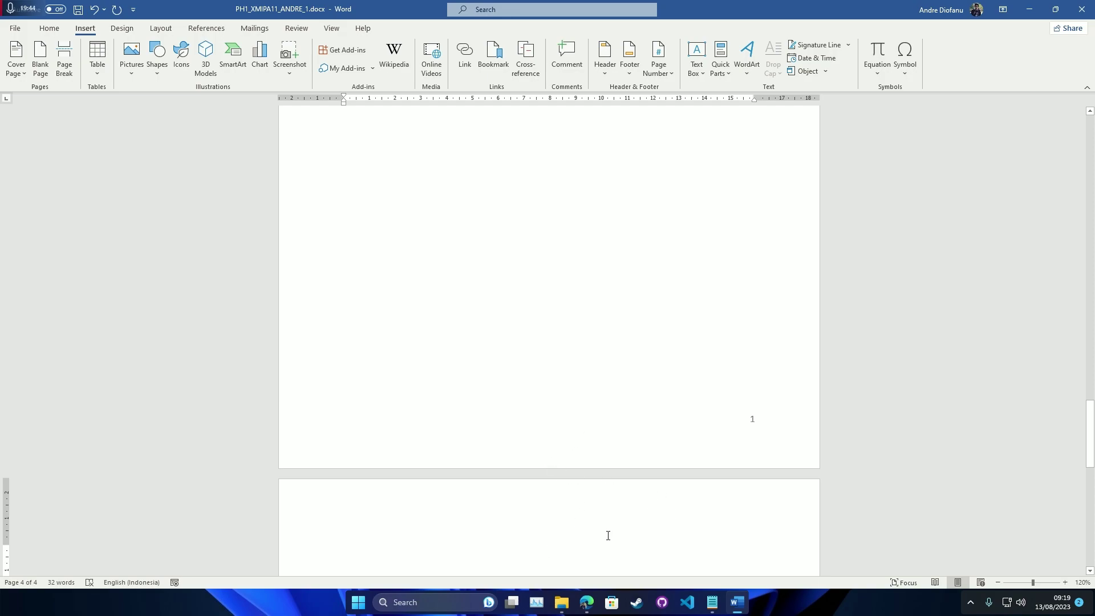
text(BAB 2 LANDASAN  KEPUSTAKAAN)
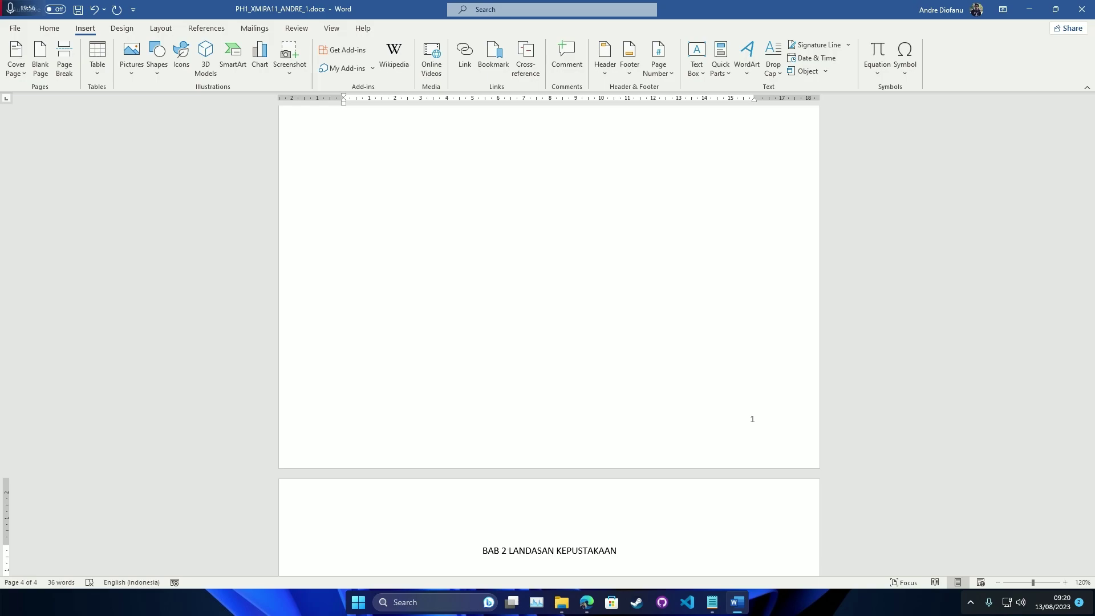
scroll(601, 535, down, 3)
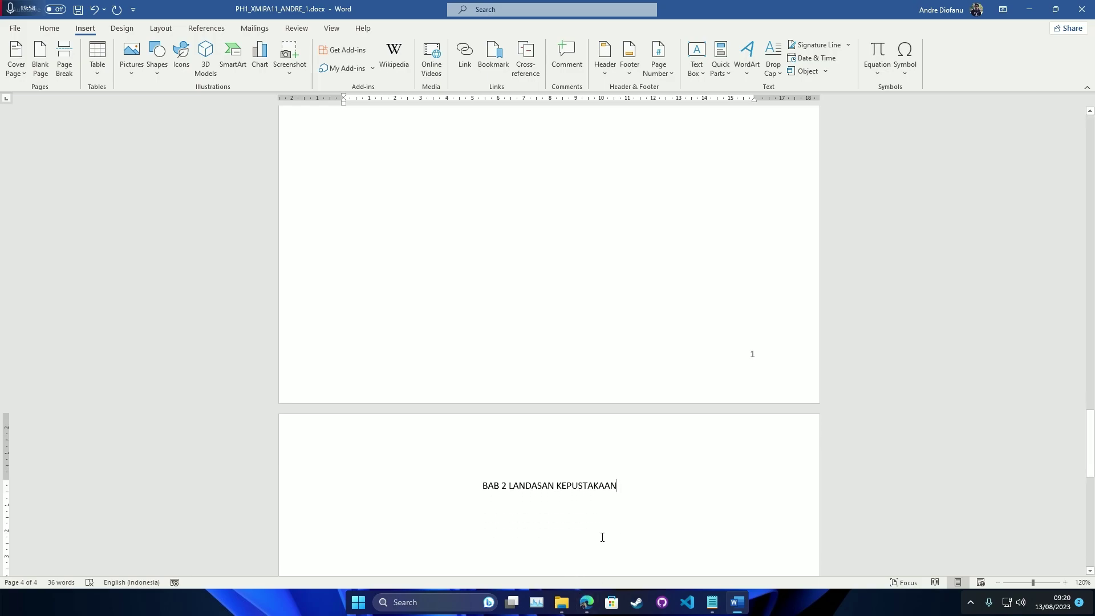
scroll(616, 443, down, 8)
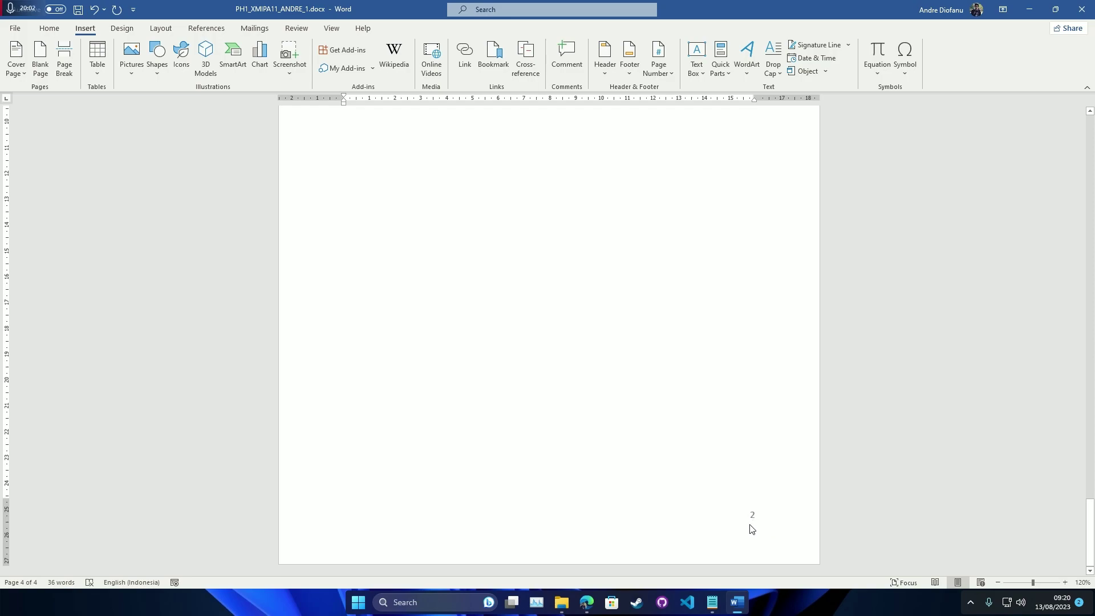
scroll(750, 525, up, 4)
scroll(751, 525, up, 5)
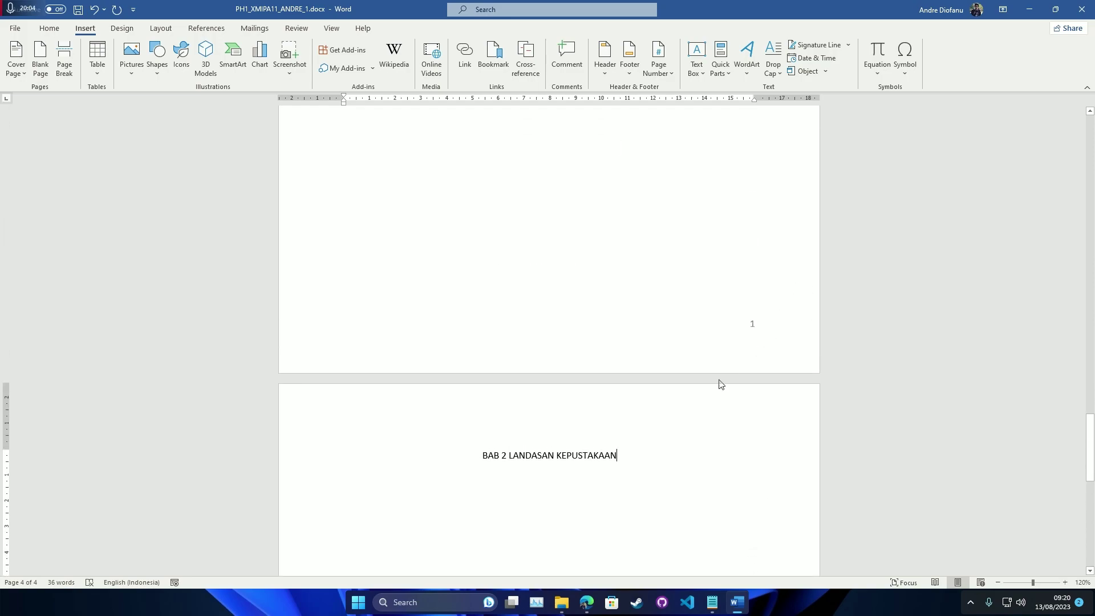
Step: Insert a page break after the BAB 2 heading and enter the heading BAB 3 METODOLOGI on the new page
click(633, 454)
scroll(633, 455, down, 1)
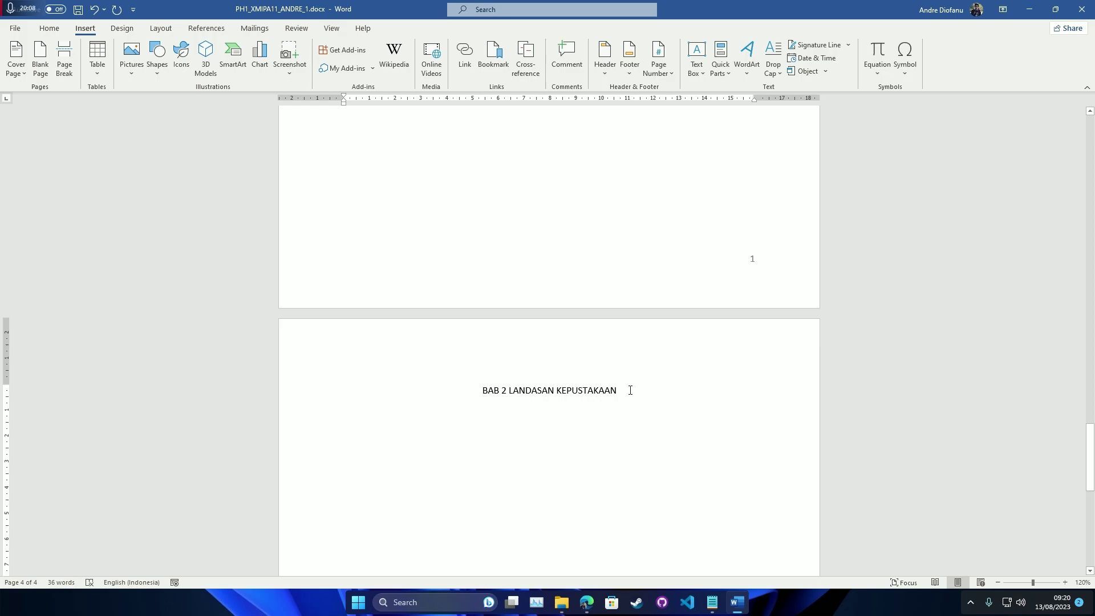
key(ctrl+Return)
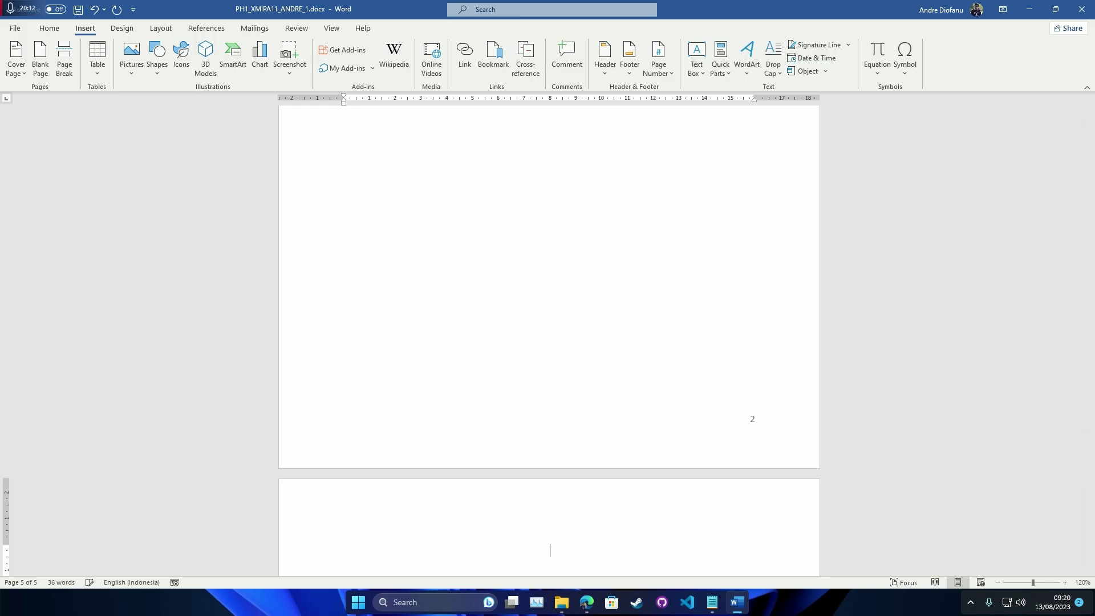
text(BAB 3 METODOLOGI)
scroll(631, 388, down, 6)
scroll(630, 390, up, 6)
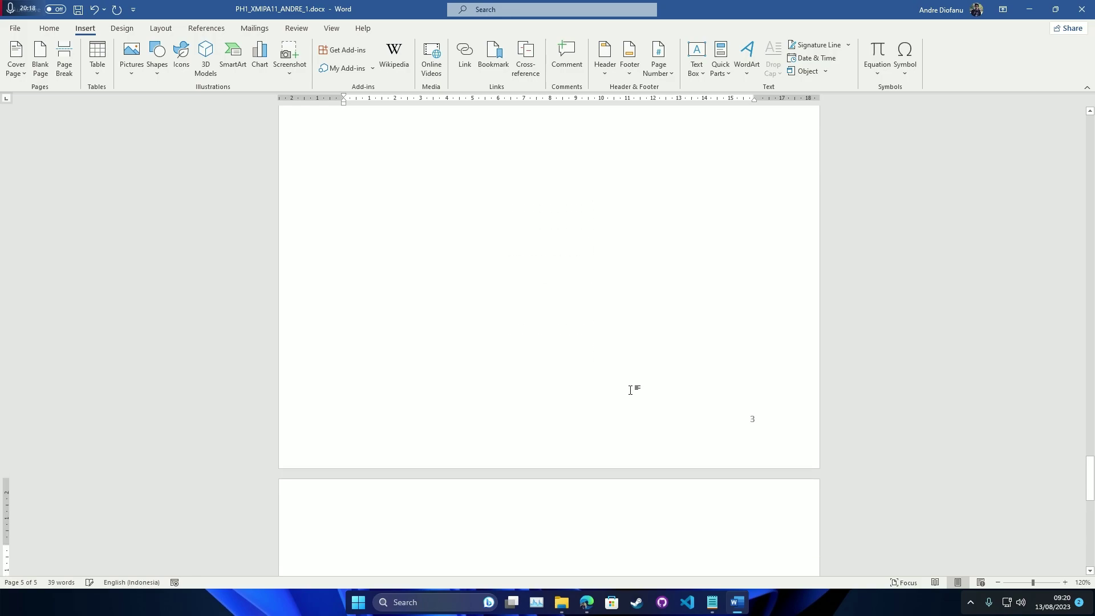
Step: Enter the heading BAB 4 HASIL DAN PEMBAHASAN on a new page after BAB 3 METODOLOGI
text(AB 4)
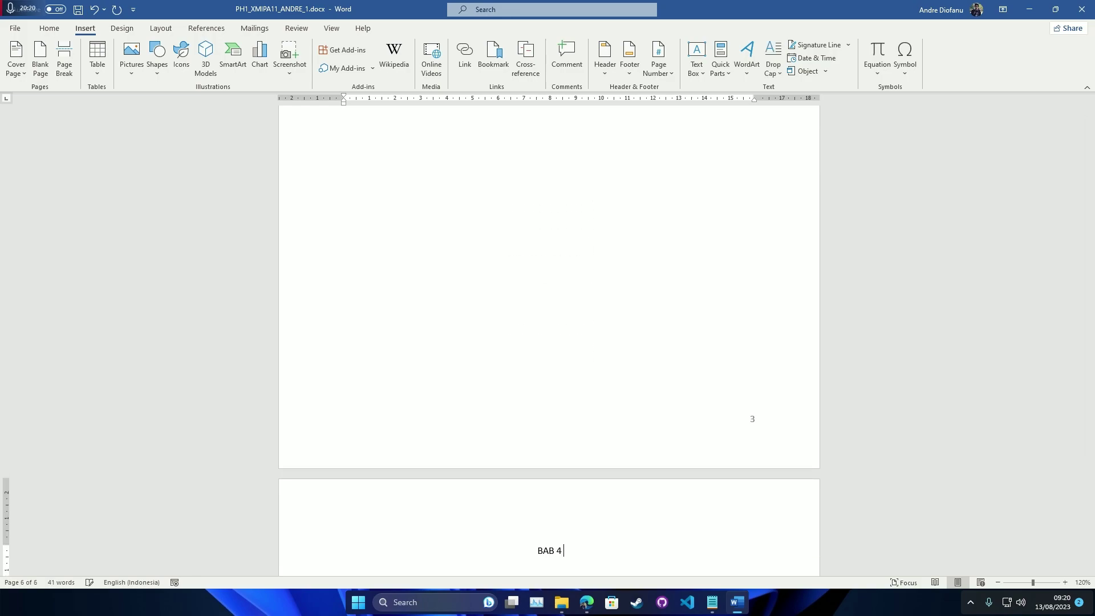
text( HASIL DAN PEMBAHASAN)
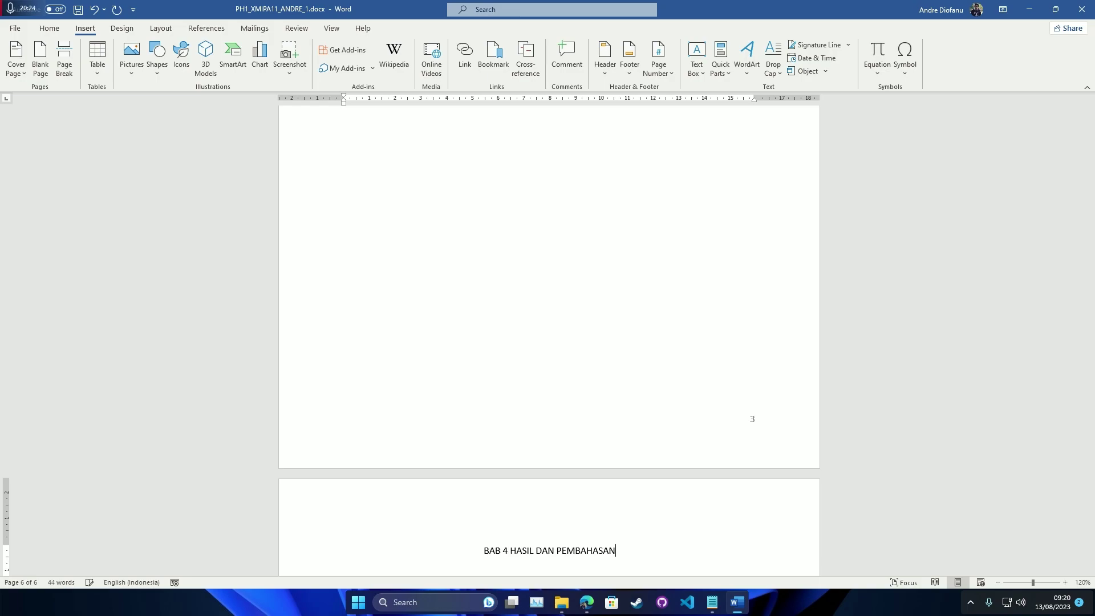
scroll(640, 387, down, 5)
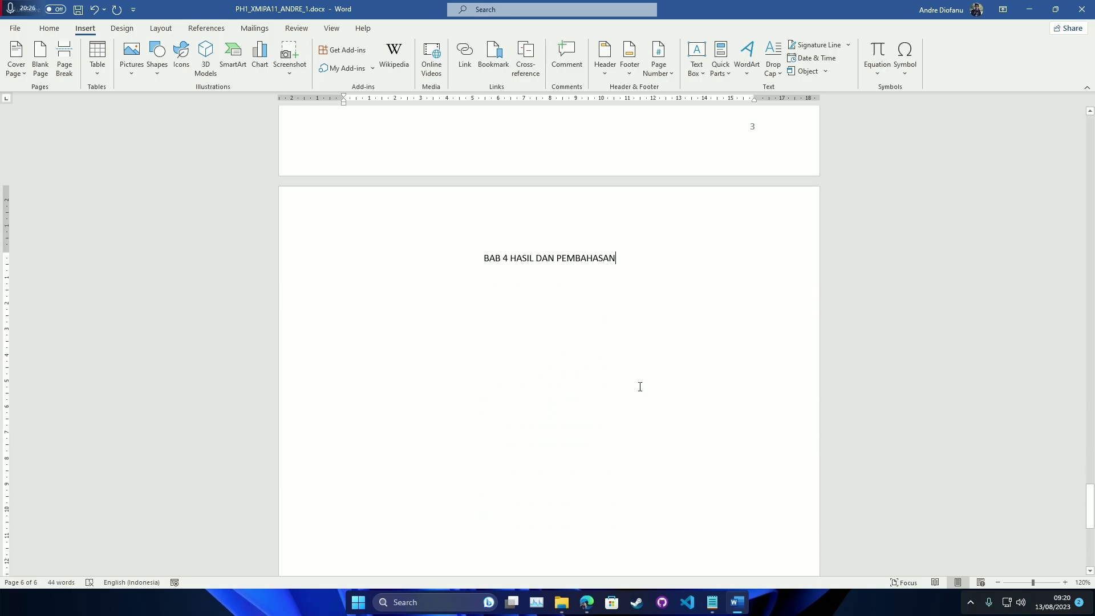
Step: Insert a page break after the BAB 4 heading and enter the heading BAB 5 KESIMPULAN DAN SARAN
key(ctrl+Return)
text(BAB 5)
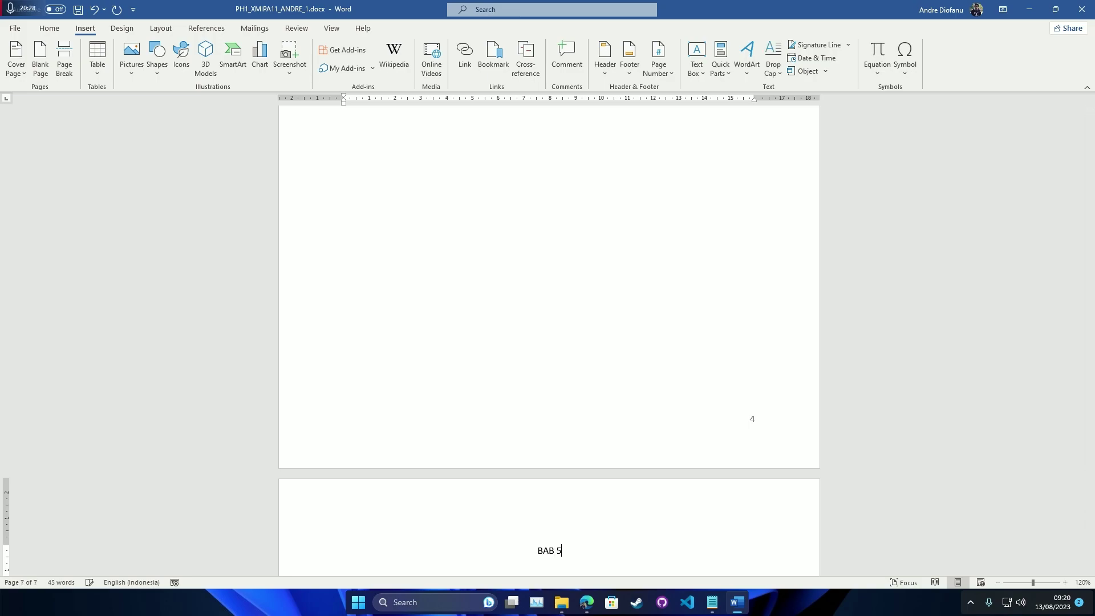
text( KESIMPULAN DAN SARAN)
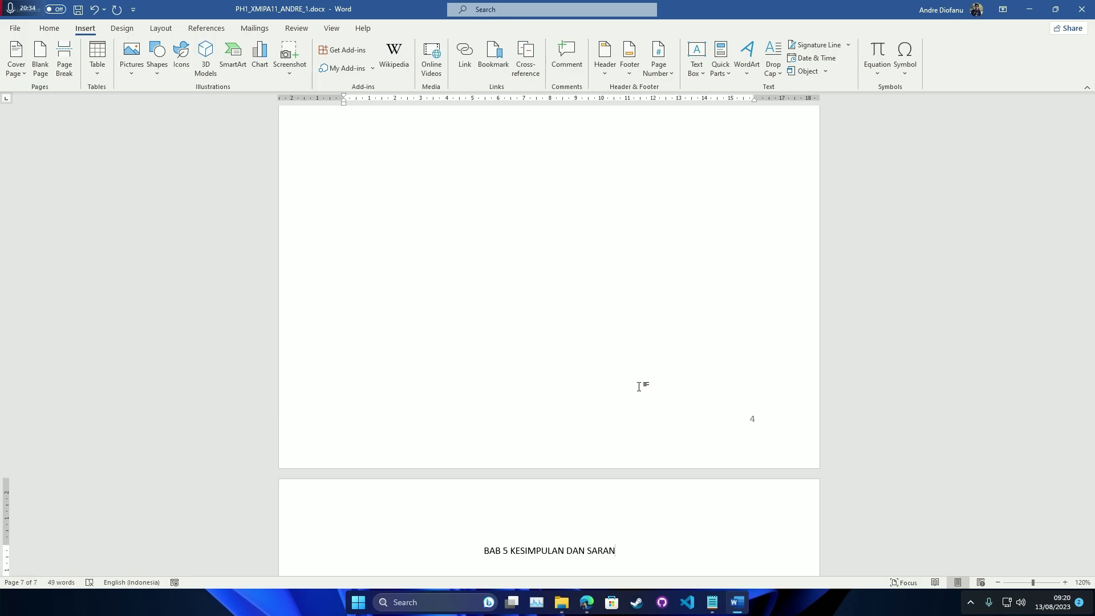
Step: Insert a page break after the BAB 5 heading, enter the heading DAFTAR PUSTAKA, and check the page's number
key(ctrl+Return)
text(DAFTAR PUSTAKA)
scroll(676, 462, down, 6)
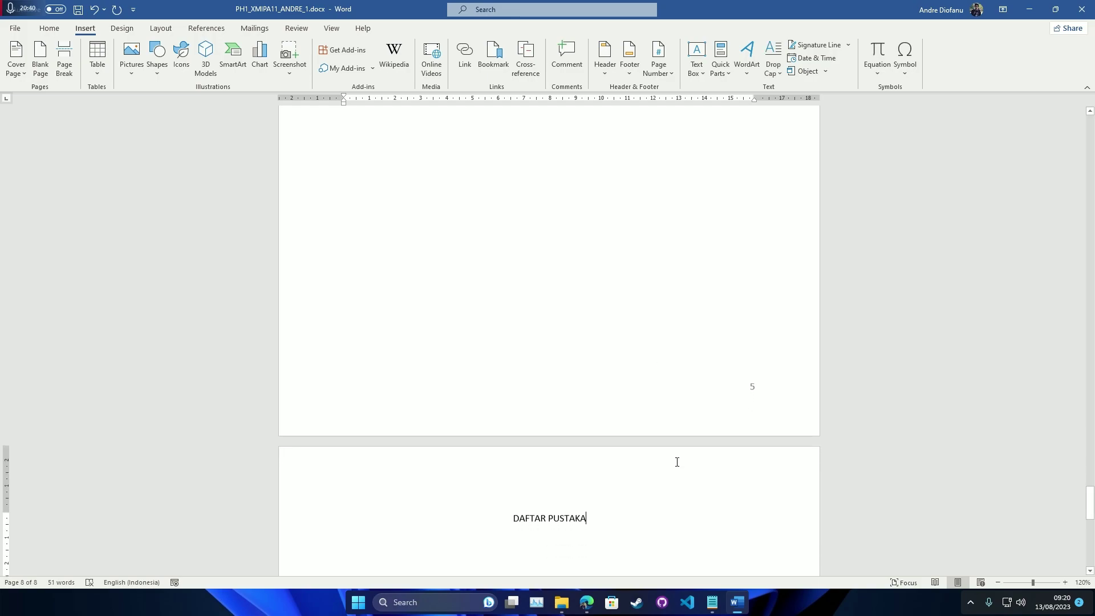
scroll(675, 475, down, 3)
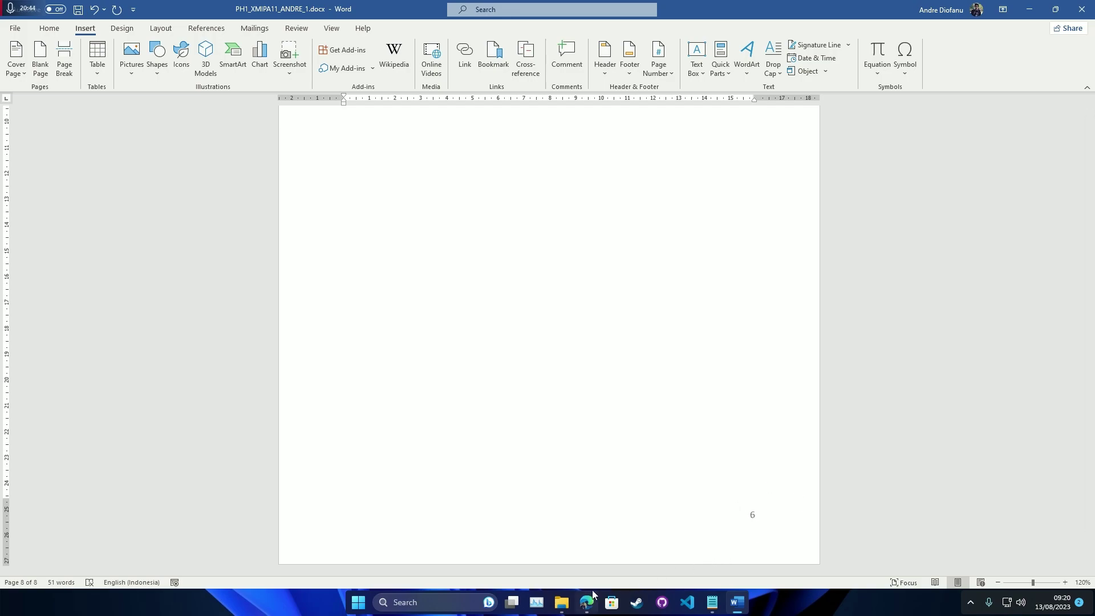
Step: Review the chapter pages, and examine the numbered subchapters such as 1.1. Latar Belakang in the DAFTAR ISI of Contoh Laporan.pdf in the browser
scroll(662, 344, up, 4)
scroll(662, 344, up, 15)
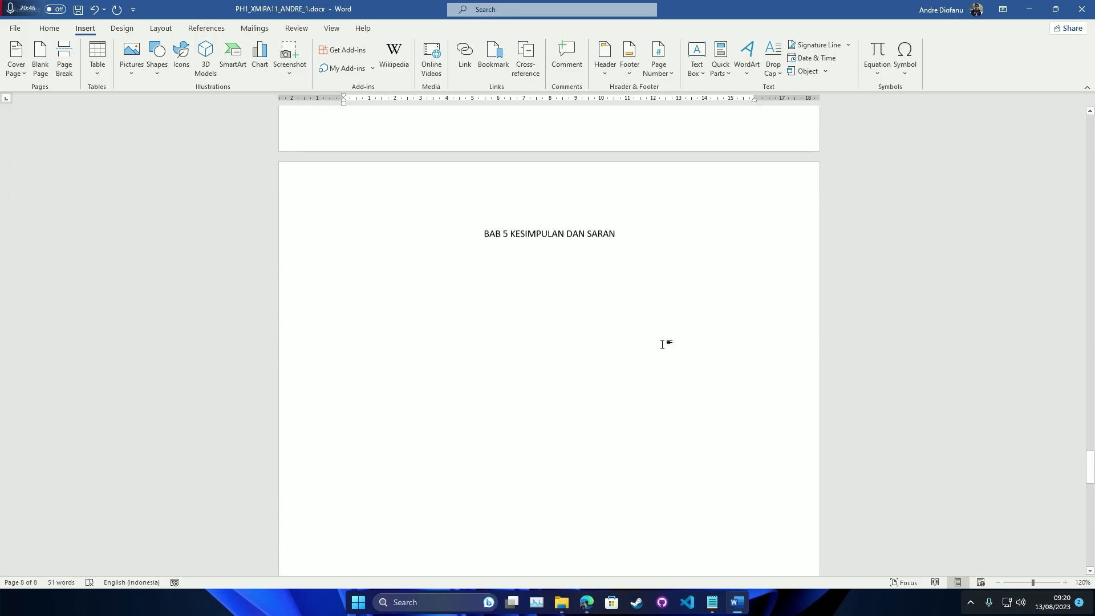
scroll(662, 345, up, 15)
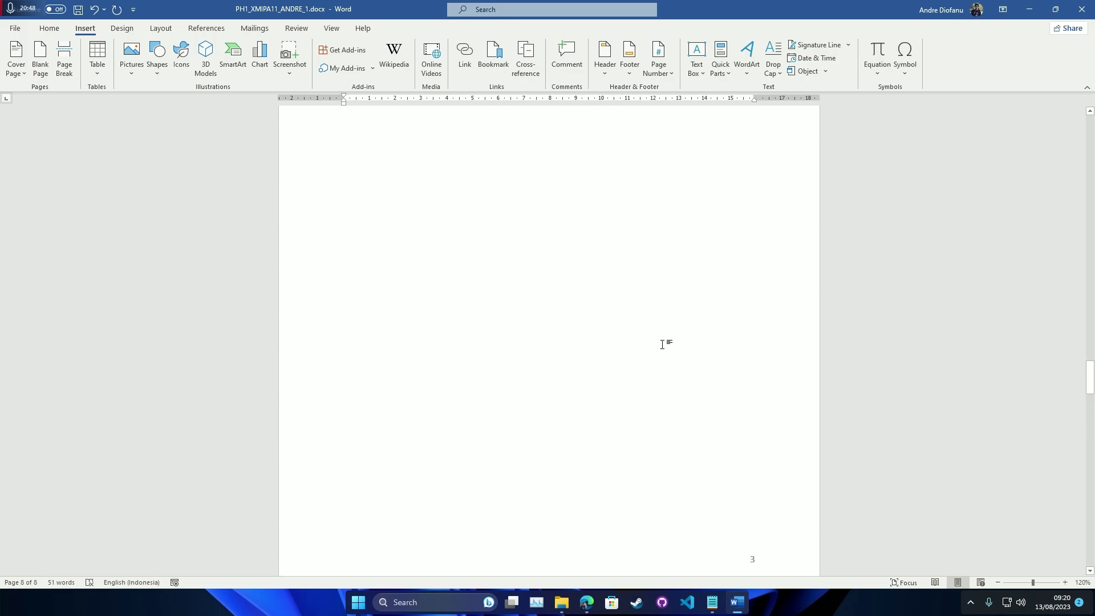
scroll(663, 344, up, 15)
click(586, 602)
scroll(620, 496, up, 5)
scroll(575, 385, up, 3)
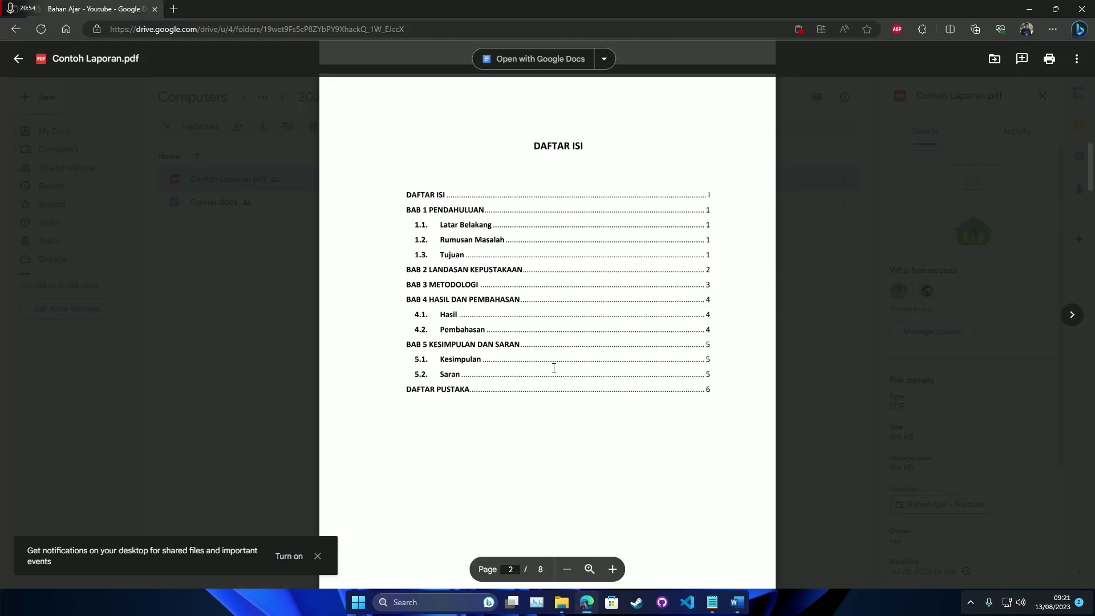
drag(444, 228, 492, 228)
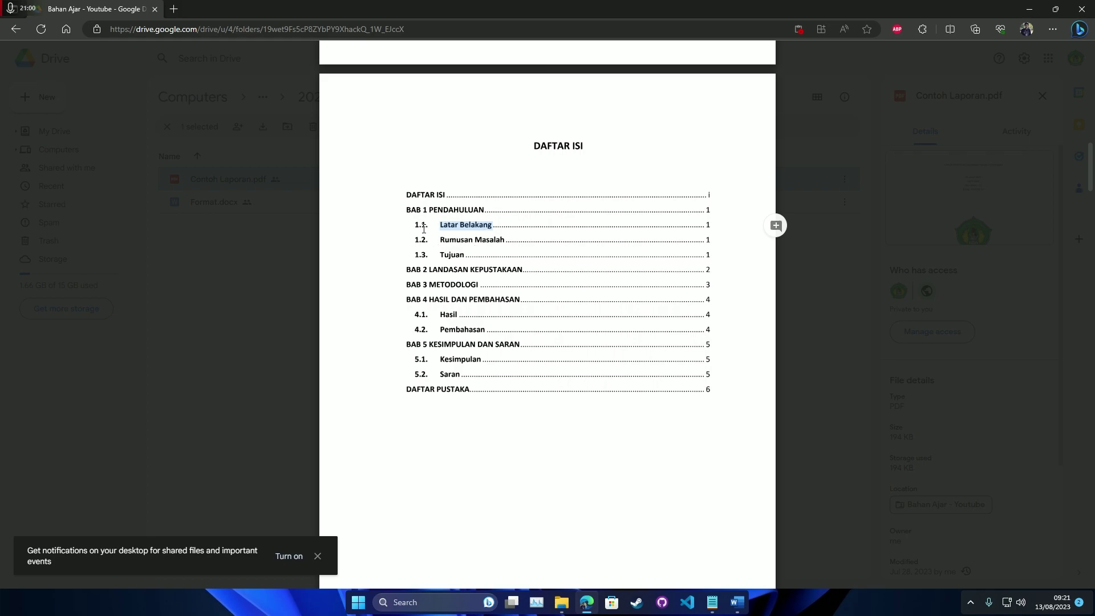
double_click(421, 225)
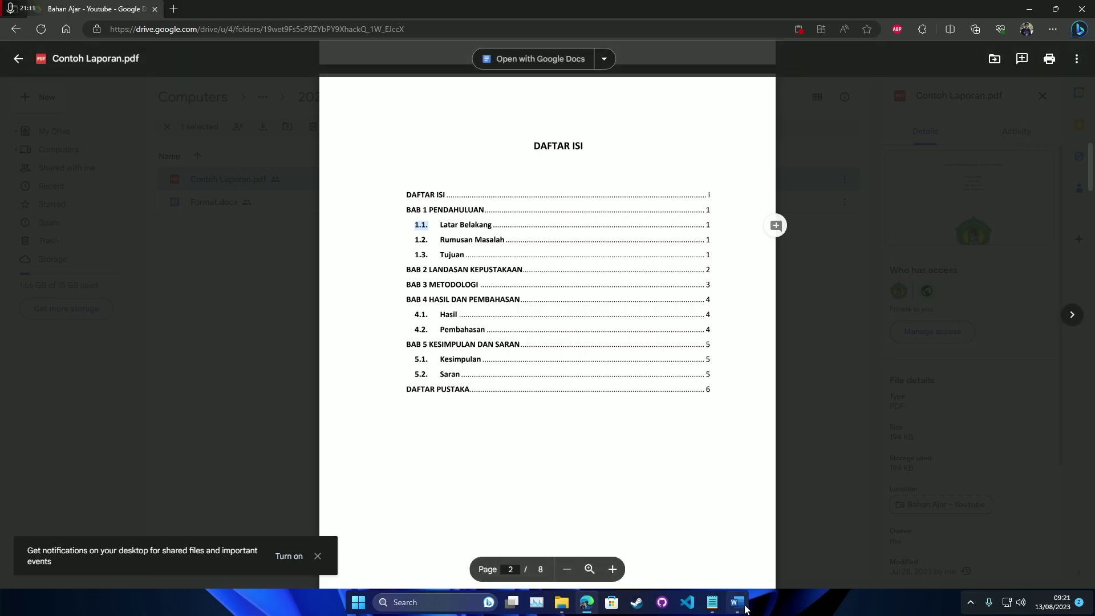
Step: Switch back to the Word report and enter the subchapter title Latar Belakang under the heading BAB 1 PENDAHULUAN
click(737, 602)
scroll(571, 418, up, 15)
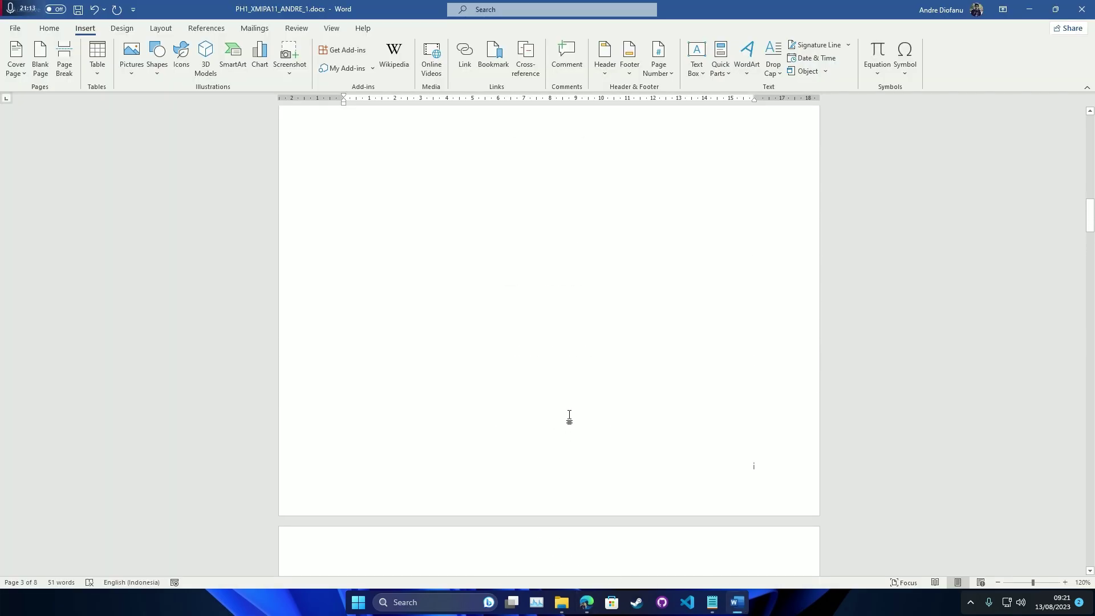
scroll(574, 407, down, 20)
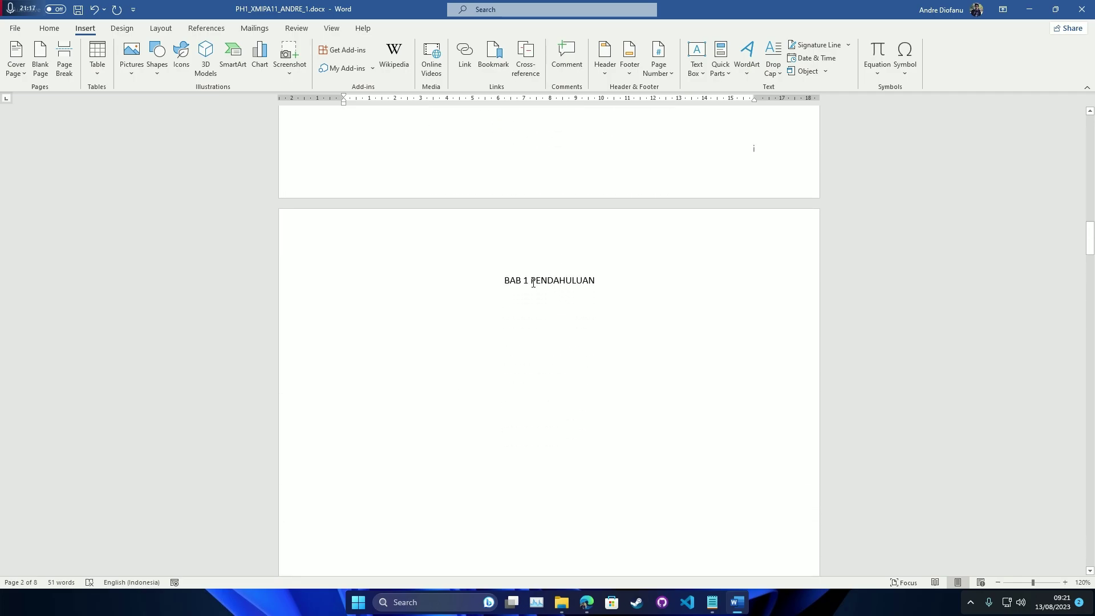
click(611, 280)
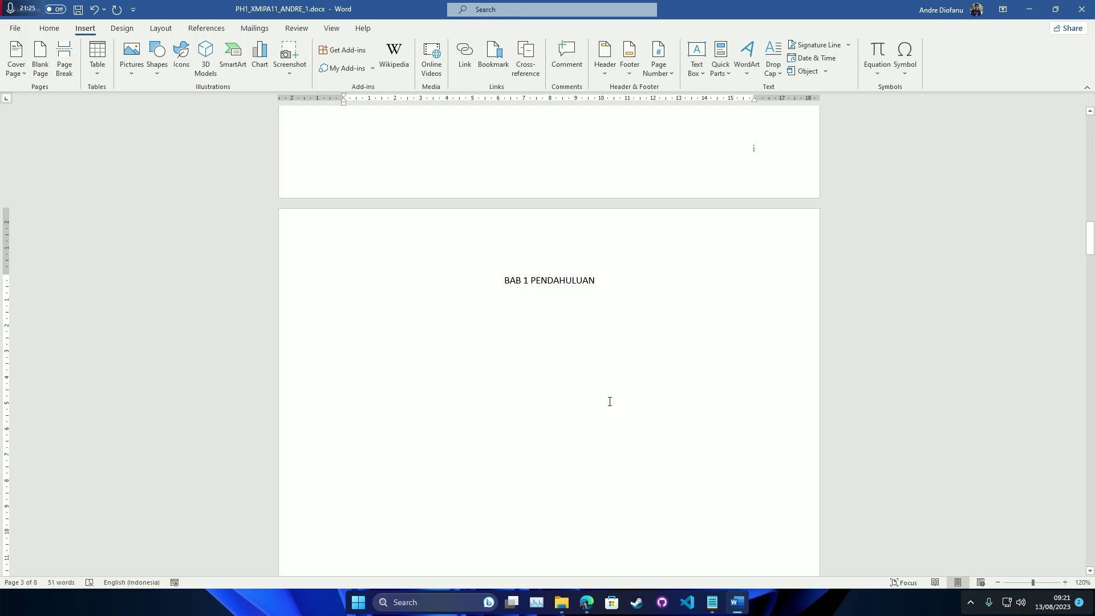
key(Return)
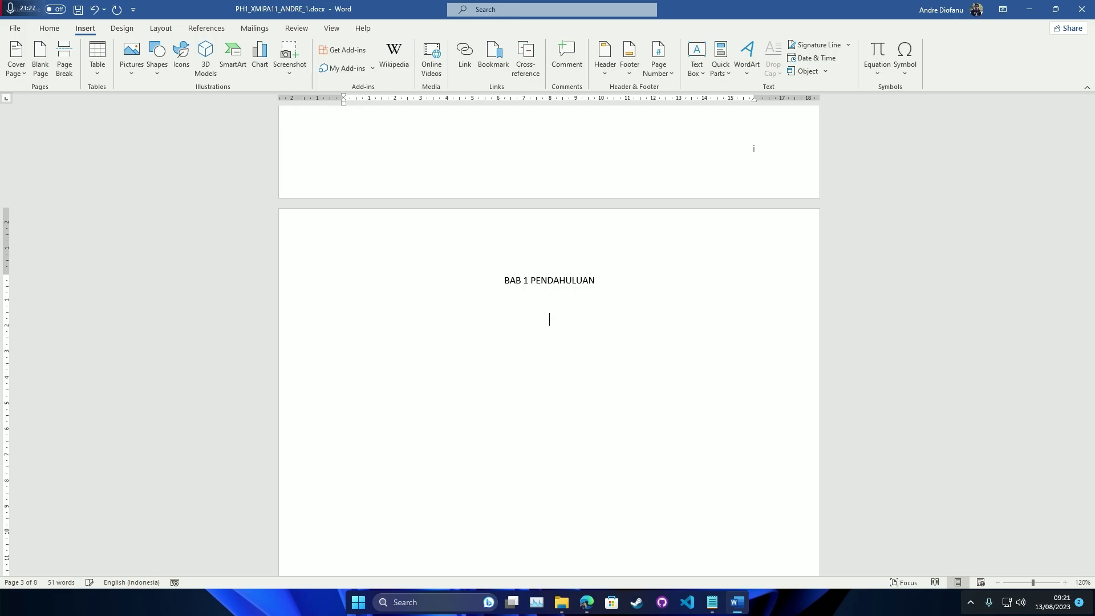
click(550, 319)
key(BackSpace)
text(Later n)
key(BackSpace)
key(BackSpace)
key(BackSpace)
key(BackSpace)
text(ar Belakang)
Step: Add the subchapter titles Rumusan Masalah and Tujuan on separate lines below Latar Belakang, and select the three titles
key(Return)
text(Rumusan Masalah)
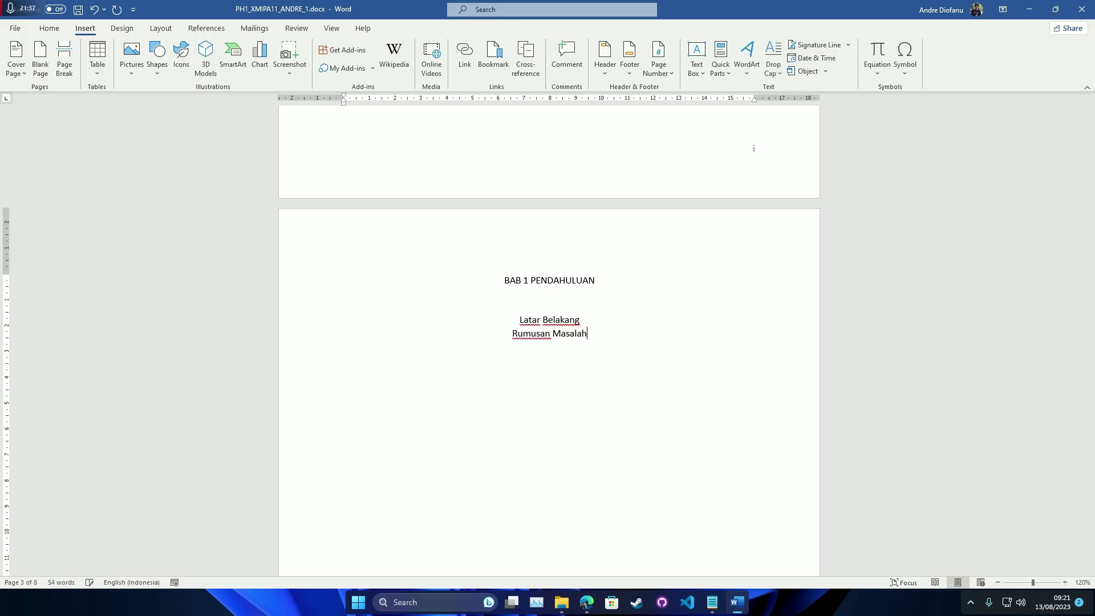
key(Return)
text(Tujuan)
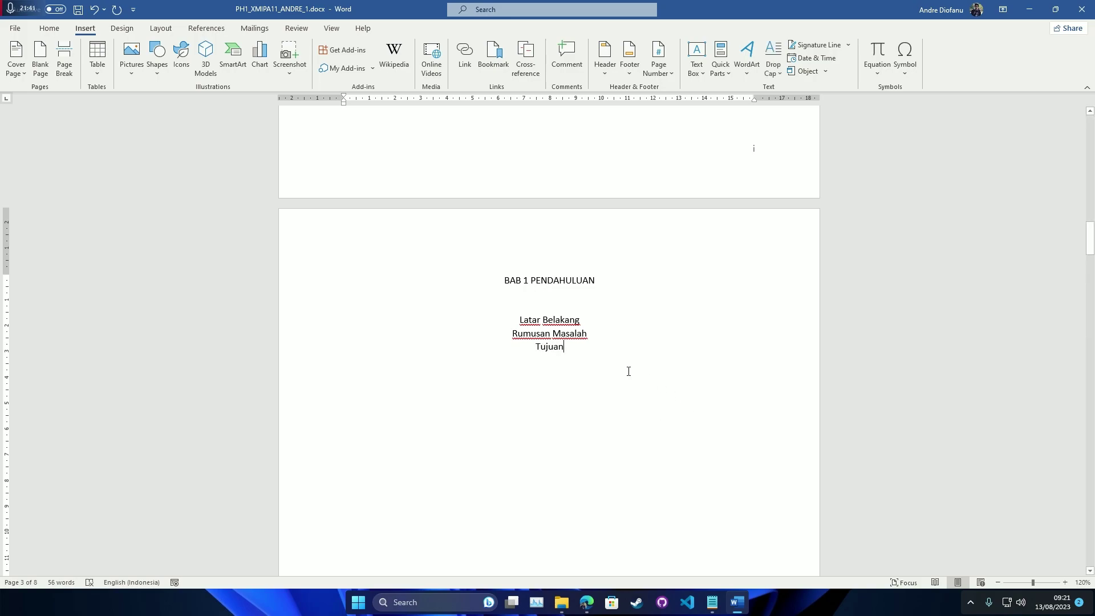
drag(574, 345, 524, 319)
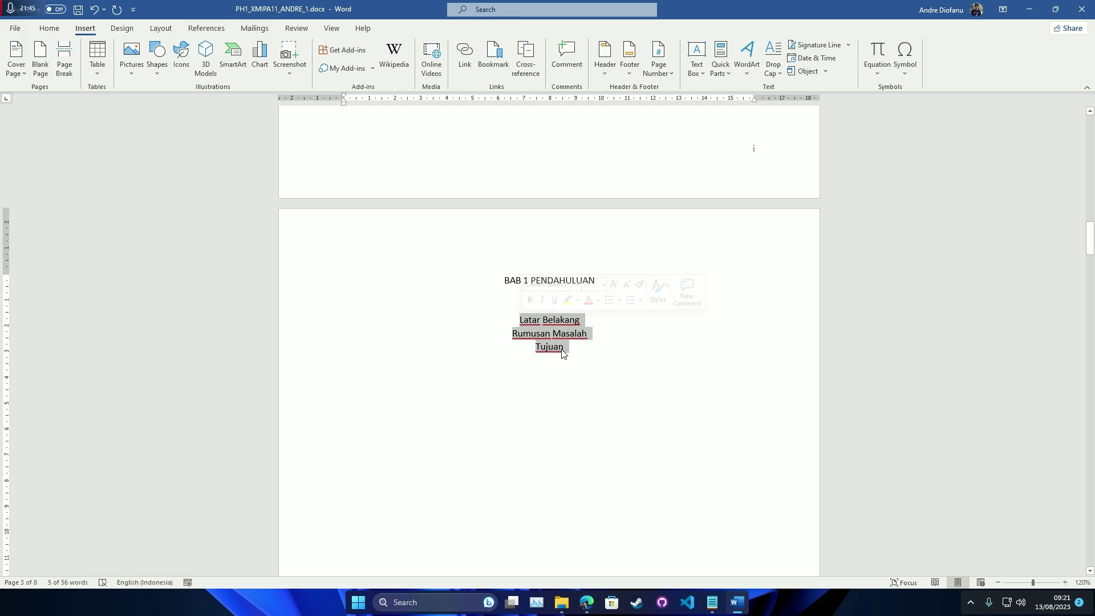
click(521, 323)
drag(520, 320, 569, 347)
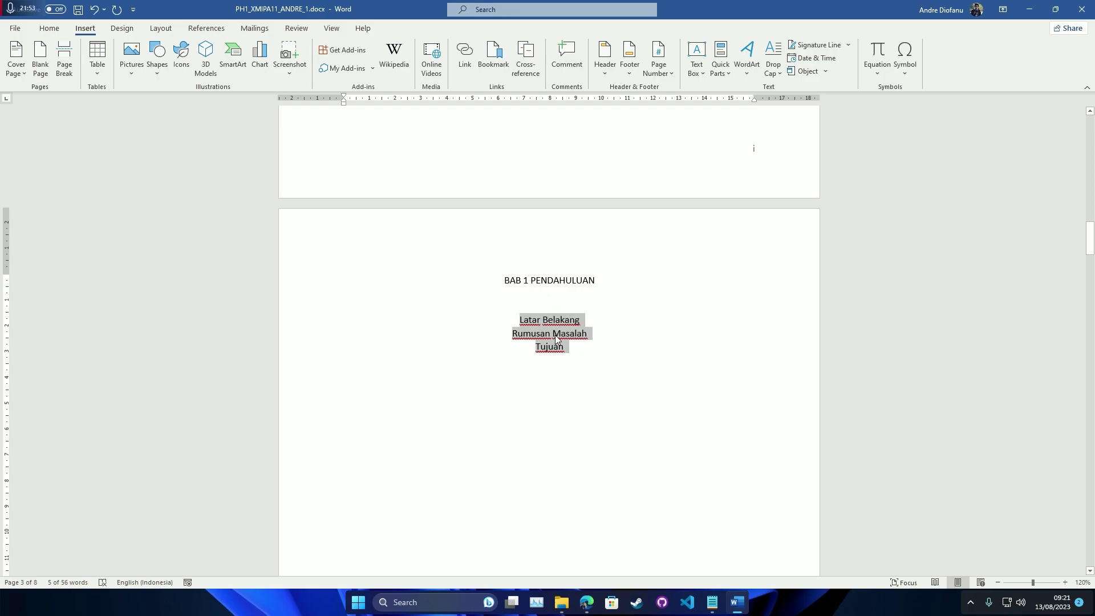
Step: Enter the subchapter titles Hasil and Pembahasan on separate lines under the heading BAB 4 HASIL DAN PEMBAHASAN
scroll(556, 338, down, 20)
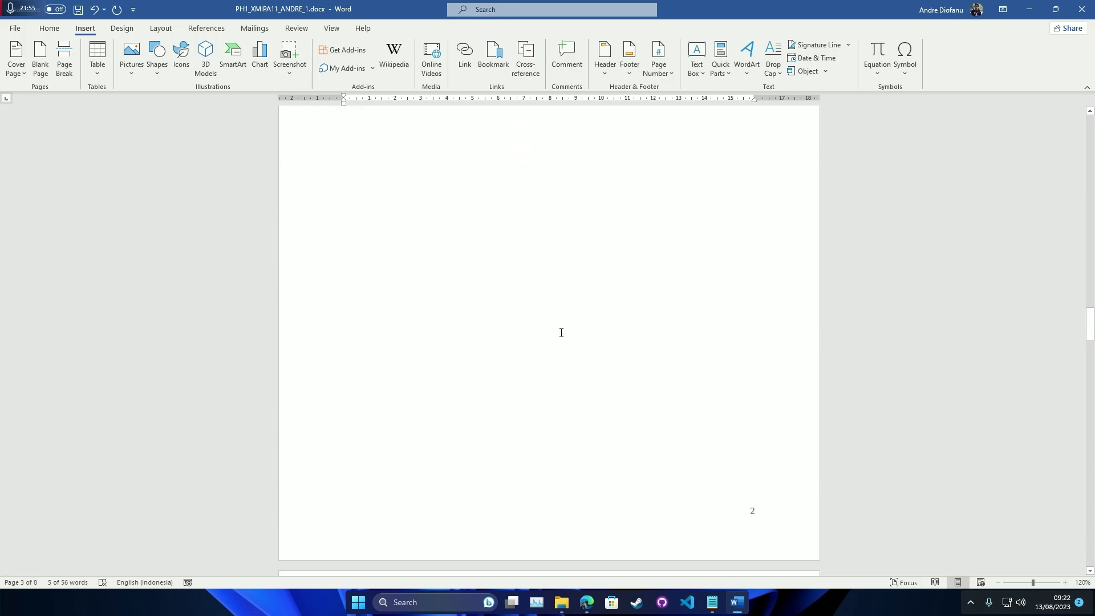
scroll(561, 332, down, 20)
click(642, 303)
key(Return)
text(Hasil)
key(ctrl+z)
key(ctrl+z)
key(Return)
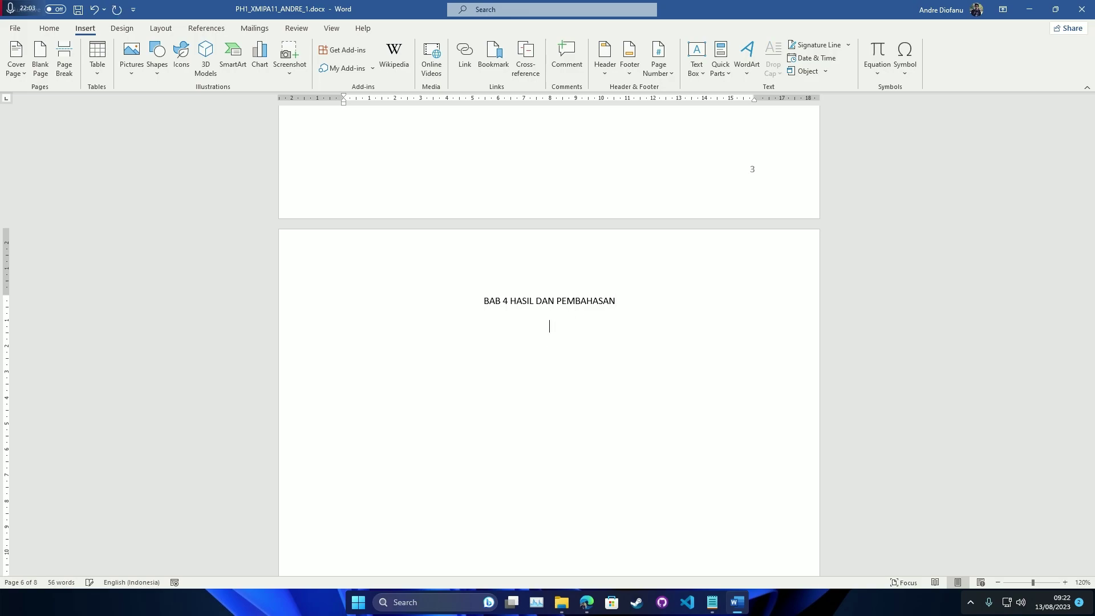
text(Hasil)
key(Return)
text(Pembahasan)
Step: Enter the subchapter titles Kesimpulan and Saran on separate lines under the heading BAB 5 KESIMPULAN DAN SARAN
scroll(577, 385, down, 15)
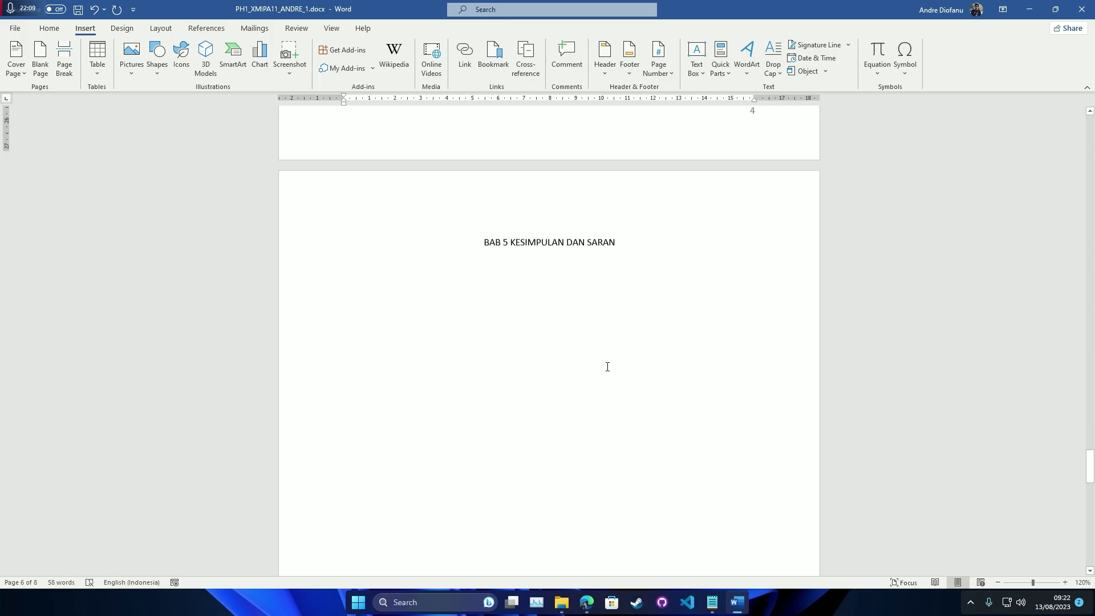
click(670, 233)
key(Return)
text(Kesimpulan)
key(Return)
text(Saran)
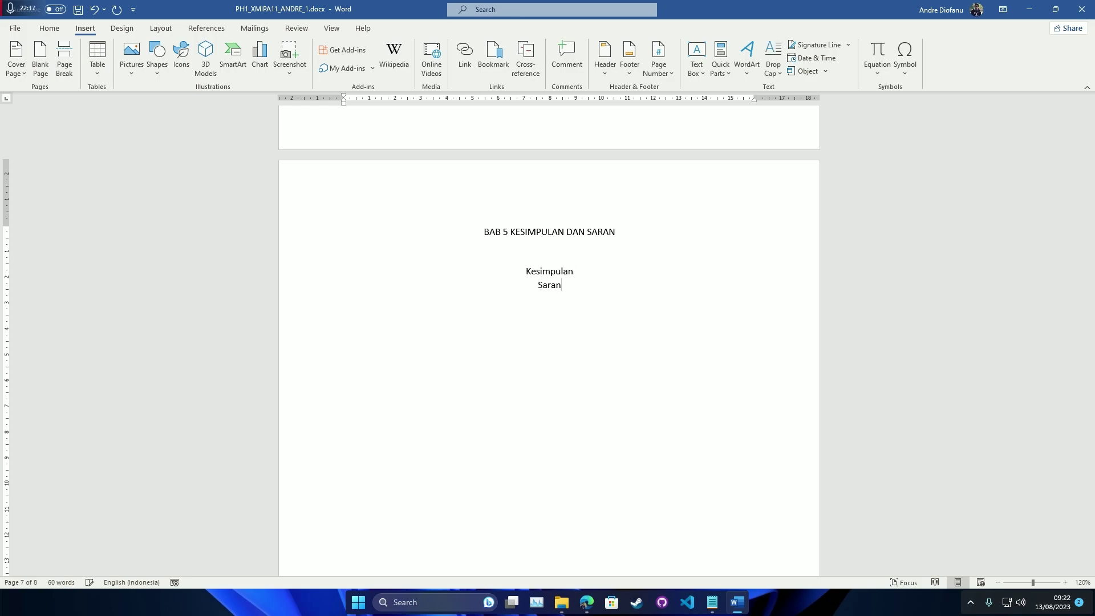
Step: Review the page numbers of the report from the DAFTAR ISI page through the first chapter pages
scroll(795, 365, up, 4)
drag(1092, 454, 1087, 227)
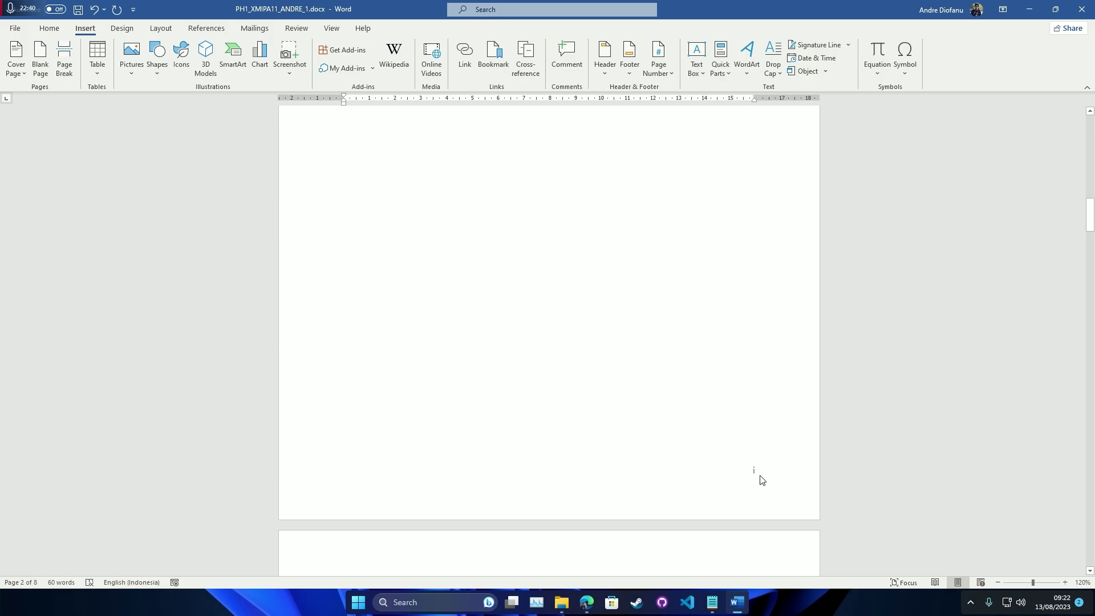
scroll(748, 476, down, 5)
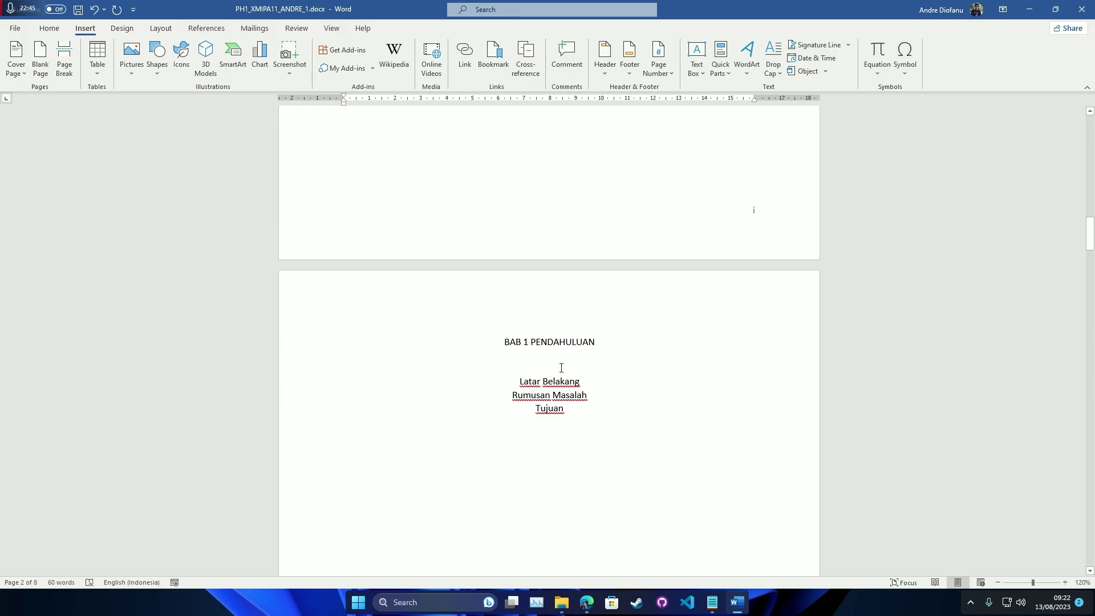
scroll(562, 367, down, 12)
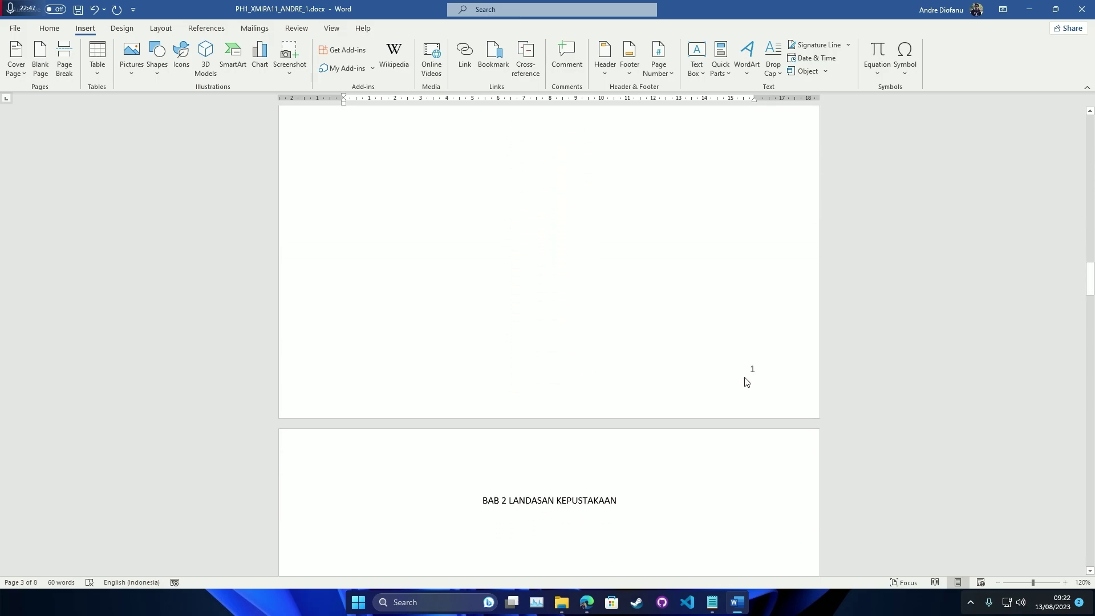
scroll(747, 425, down, 12)
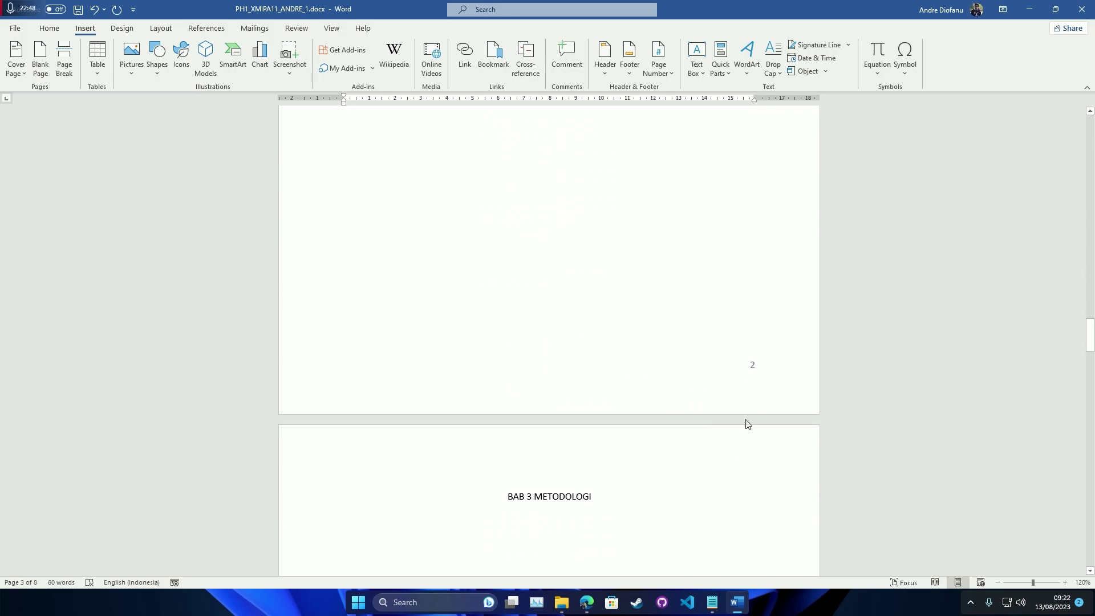
drag(1092, 353, 1089, 210)
Step: Switch to Contoh Laporan.pdf in the browser and examine all entries of its DAFTAR ISI, from DAFTAR ISI to DAFTAR PUSTAKA
click(586, 602)
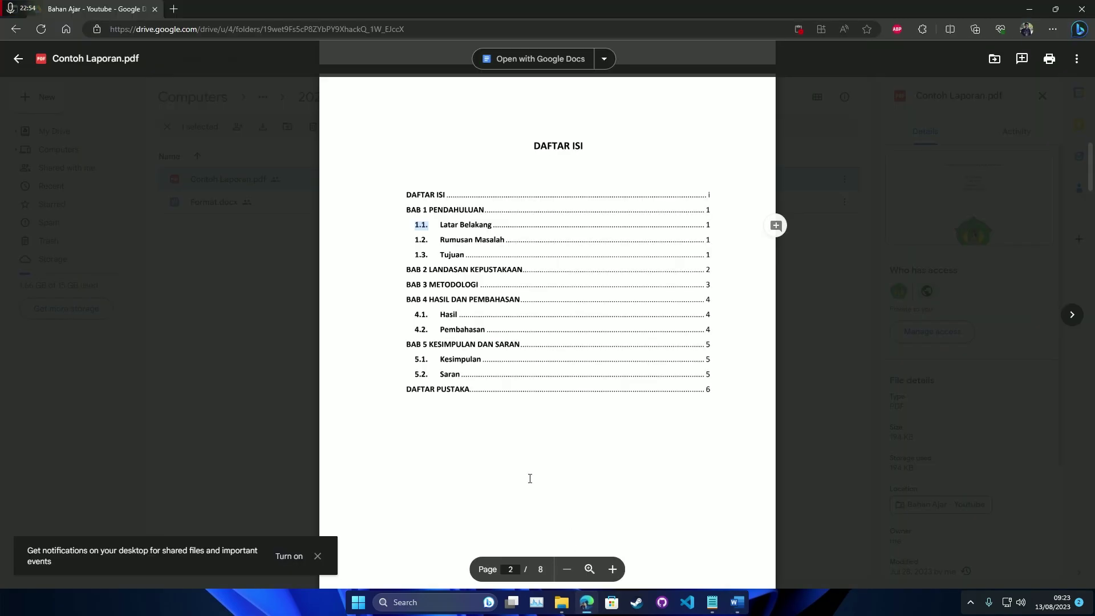
drag(407, 195, 716, 386)
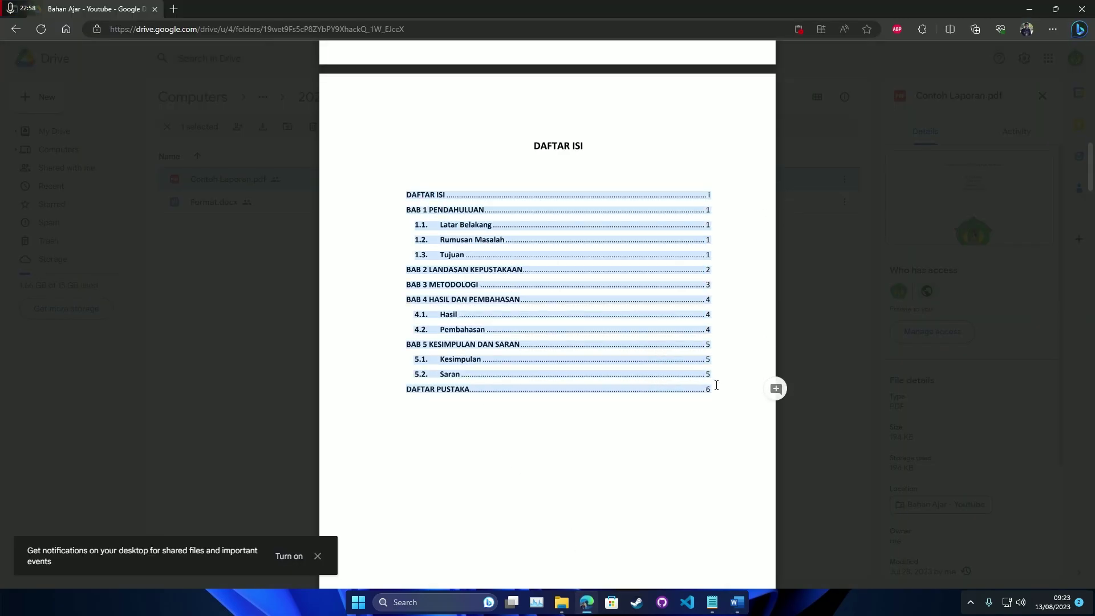
click(456, 248)
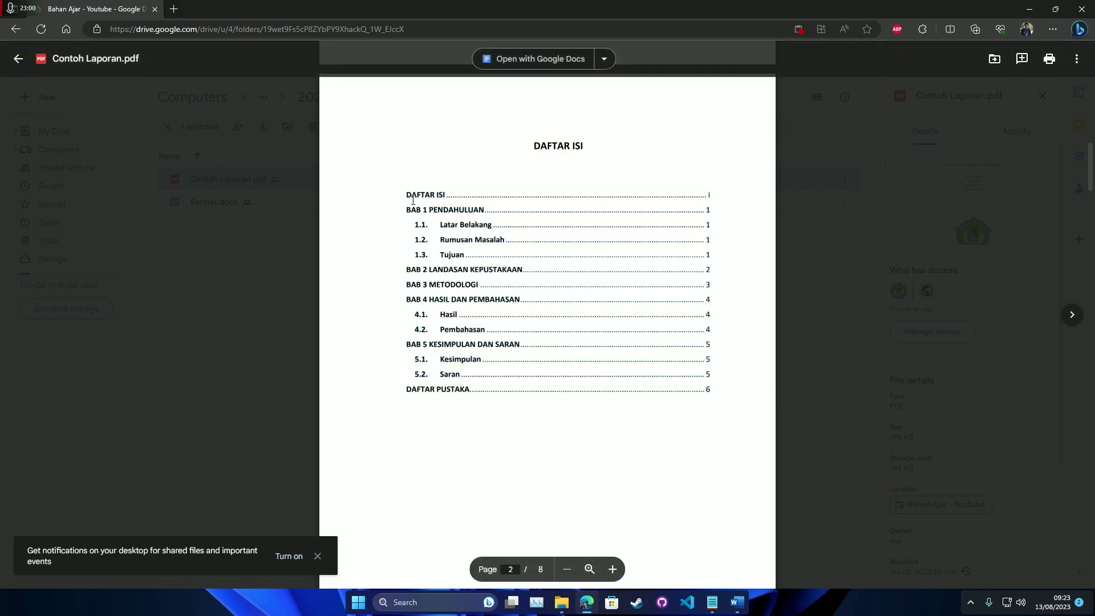
drag(406, 195, 716, 389)
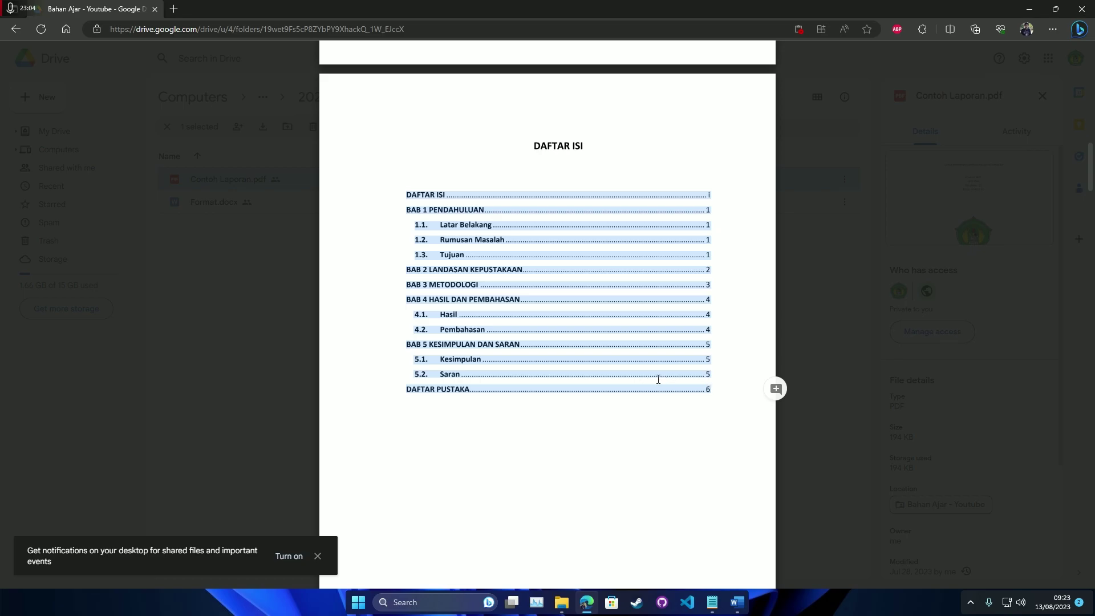
scroll(481, 338, up, 7)
scroll(482, 340, down, 15)
scroll(699, 320, up, 6)
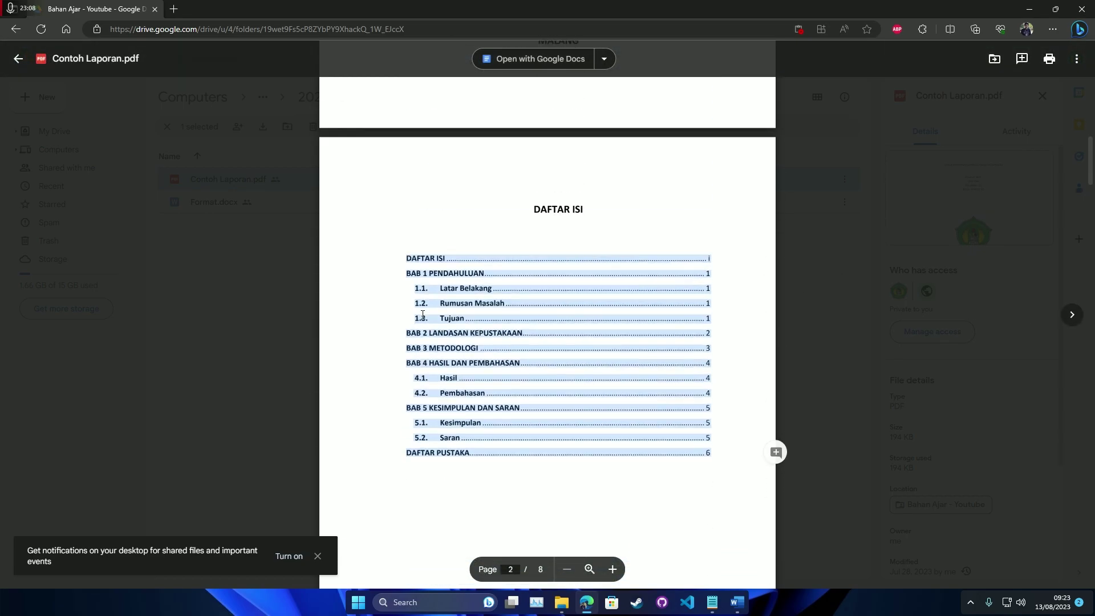
scroll(442, 307, down, 2)
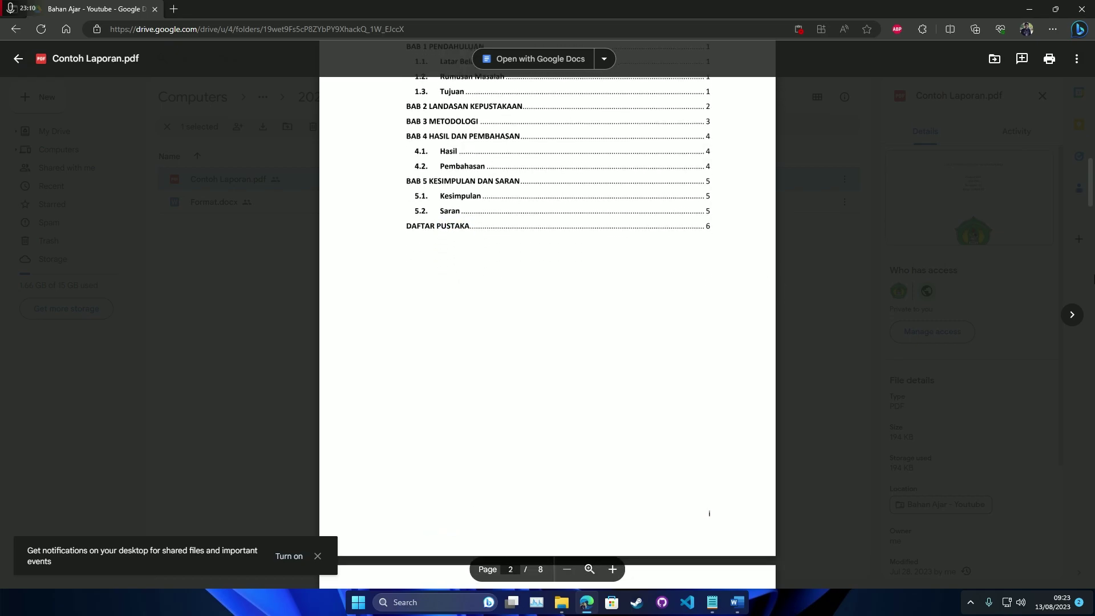
Step: Examine the bibliography entry under DAFTAR PUSTAKA and the in-text citation in BAB 2 LANDASAN KEPUSTAKAAN, and return to the sample's DAFTAR ISI
drag(1092, 204, 1092, 550)
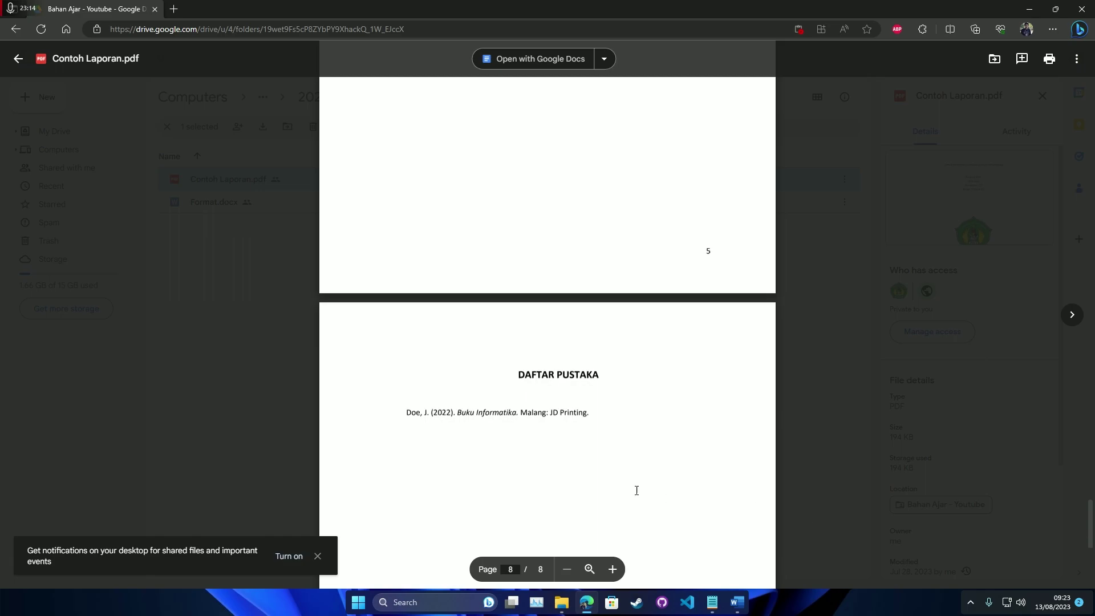
scroll(469, 392, down, 3)
drag(406, 247, 580, 252)
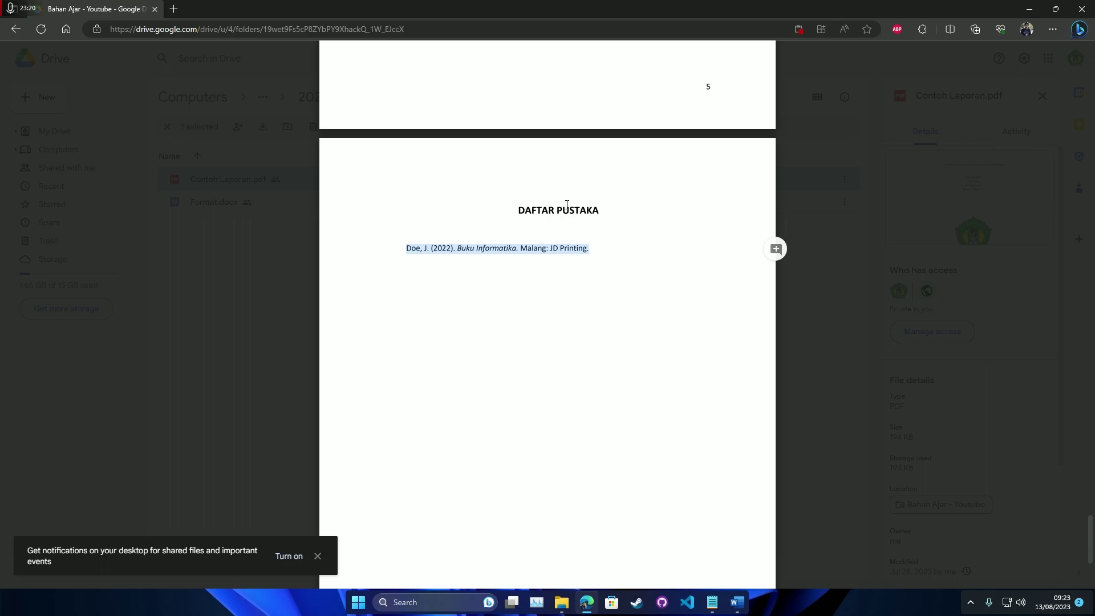
click(416, 247)
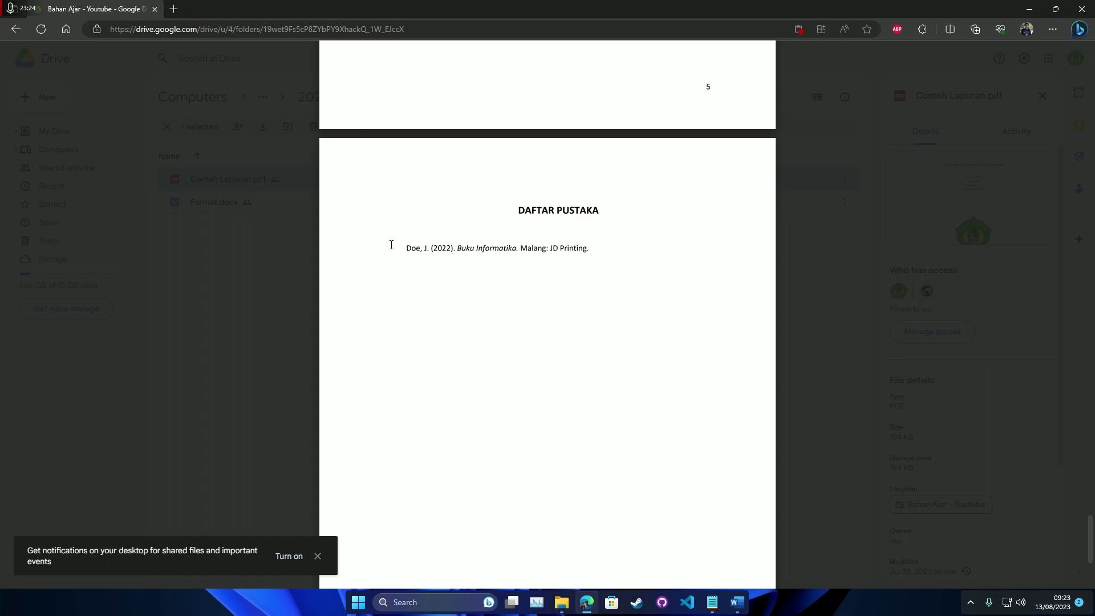
scroll(586, 270, up, 20)
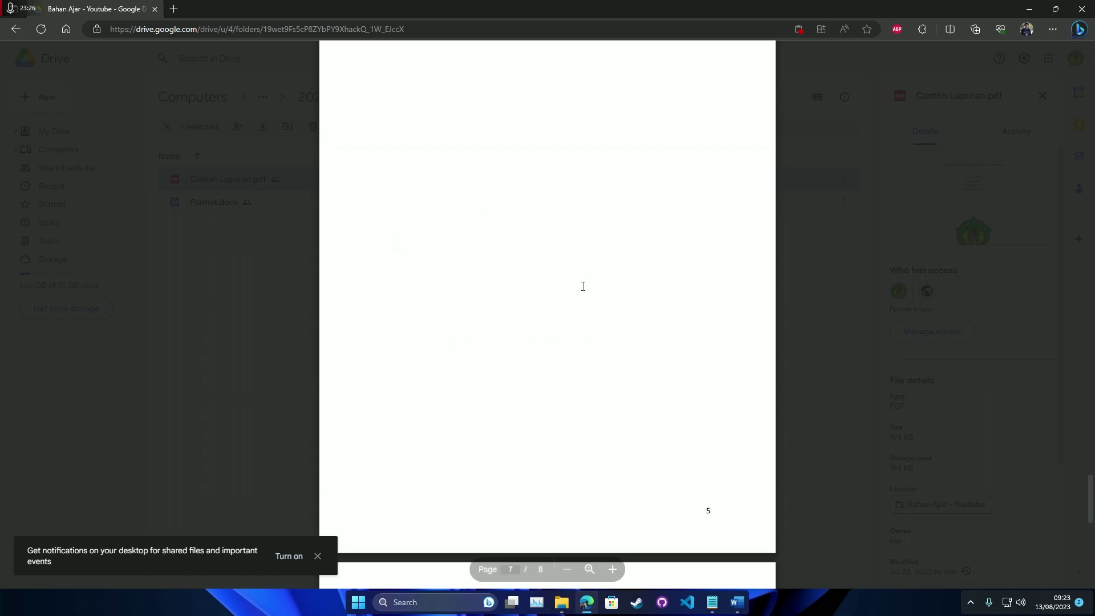
scroll(583, 286, down, 3)
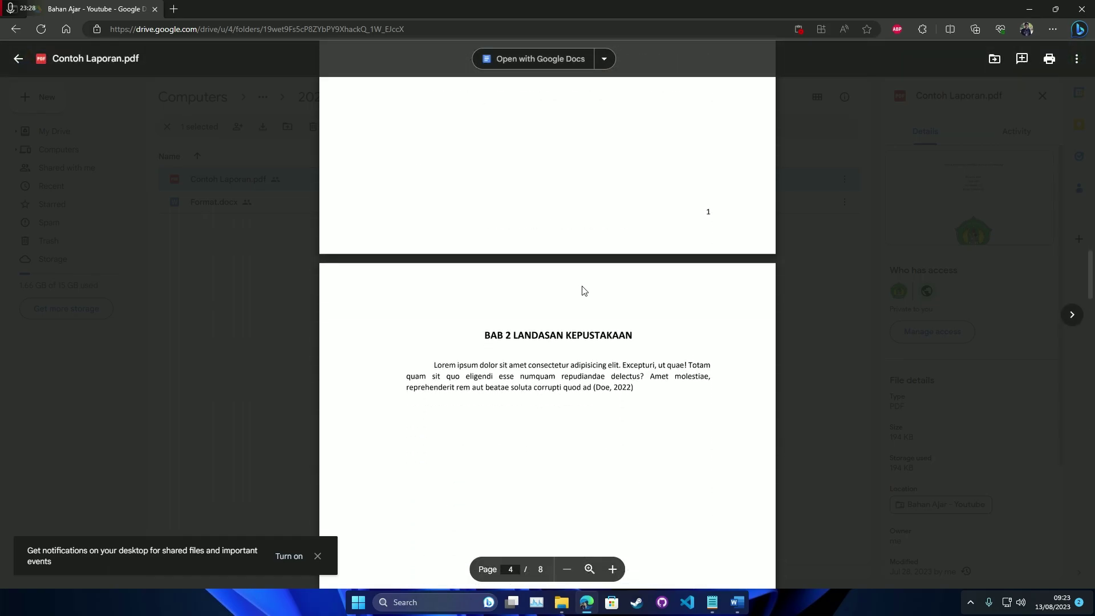
drag(595, 359, 631, 359)
click(648, 366)
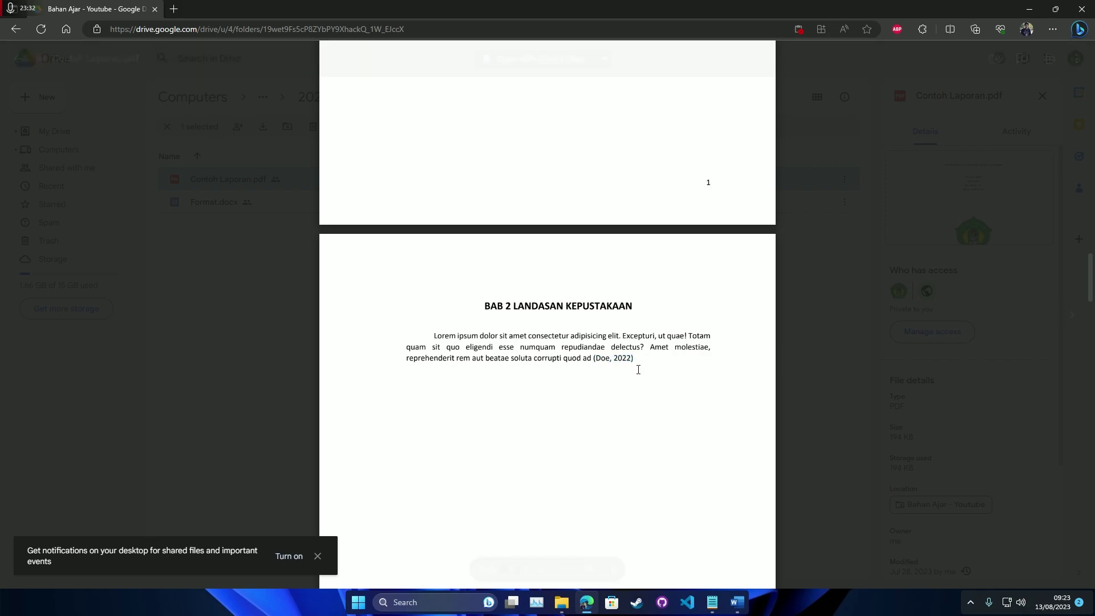
scroll(638, 369, up, 3)
scroll(638, 370, up, 6)
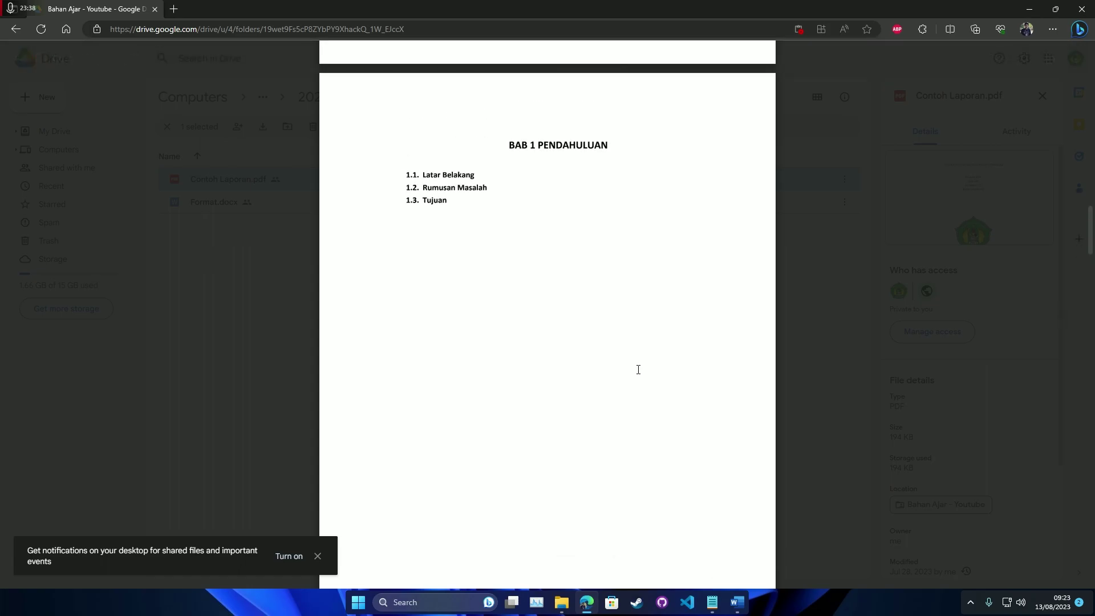
scroll(638, 369, up, 15)
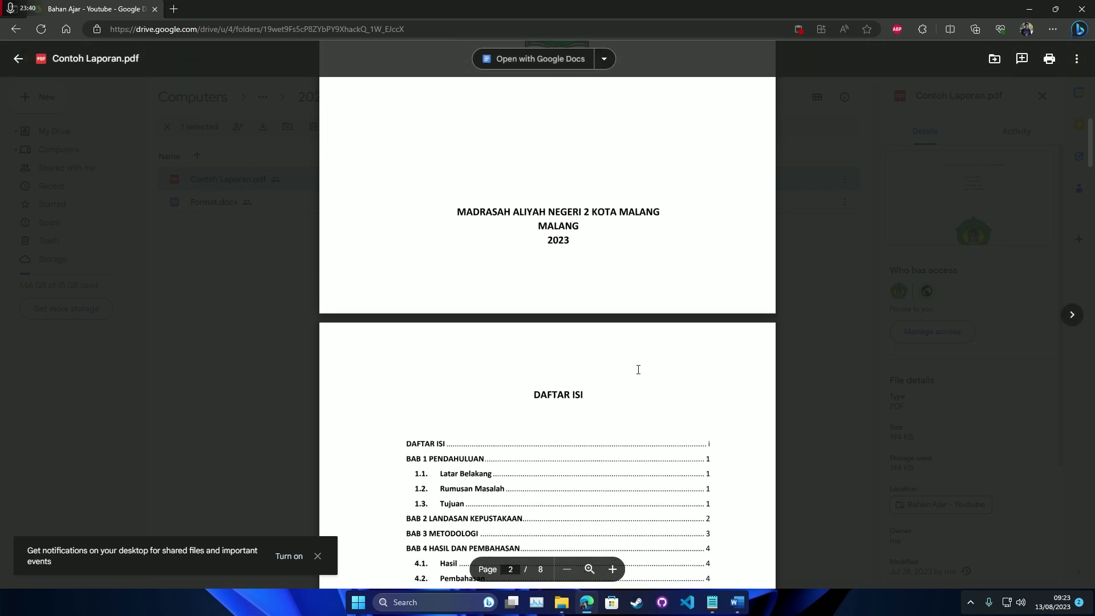